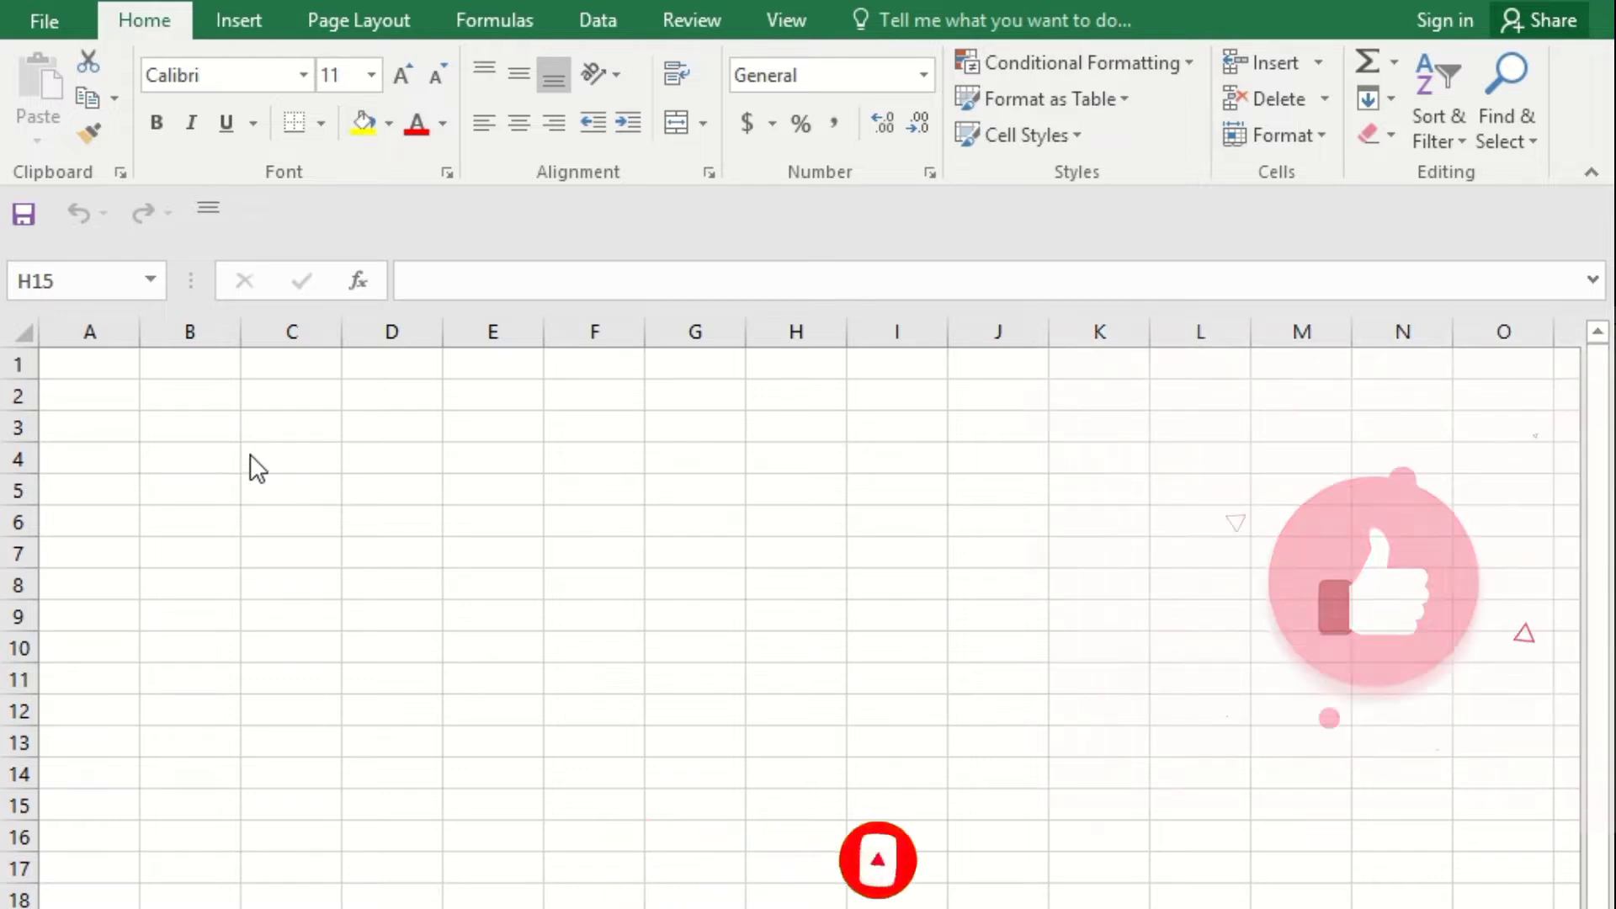
Look through the file management pages for workbook info, new templates, opening recent files and saving, and return to the worksheet
{"action": "left_click", "coordinate": [206, 396]}
{"action": "left_click", "coordinate": [289, 426]}
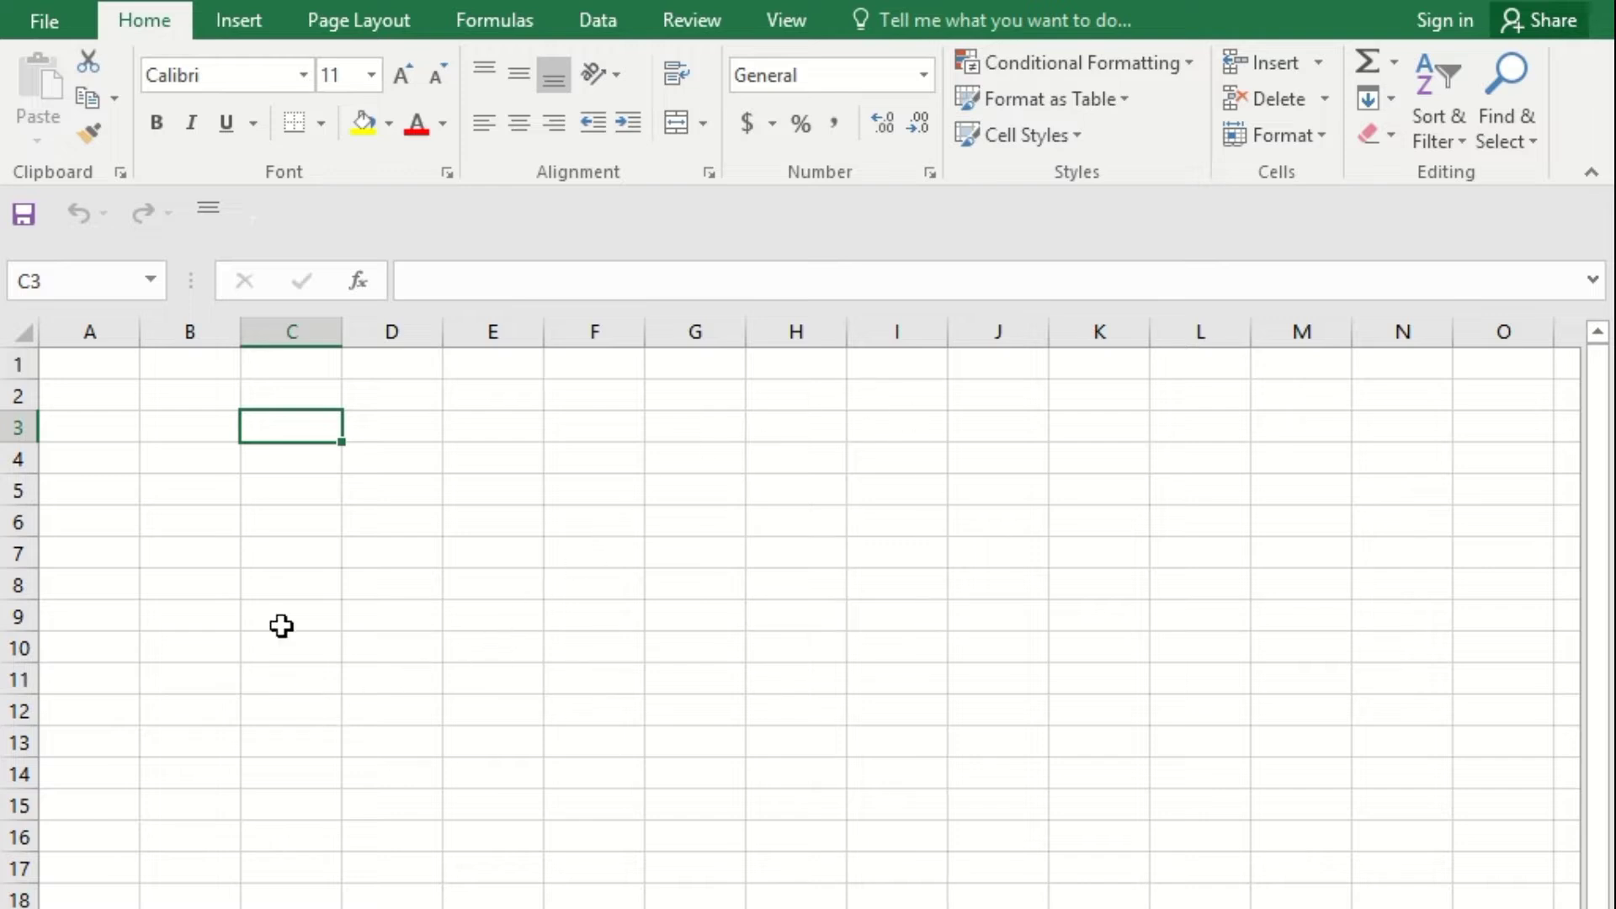
{"action": "left_click", "coordinate": [47, 18]}
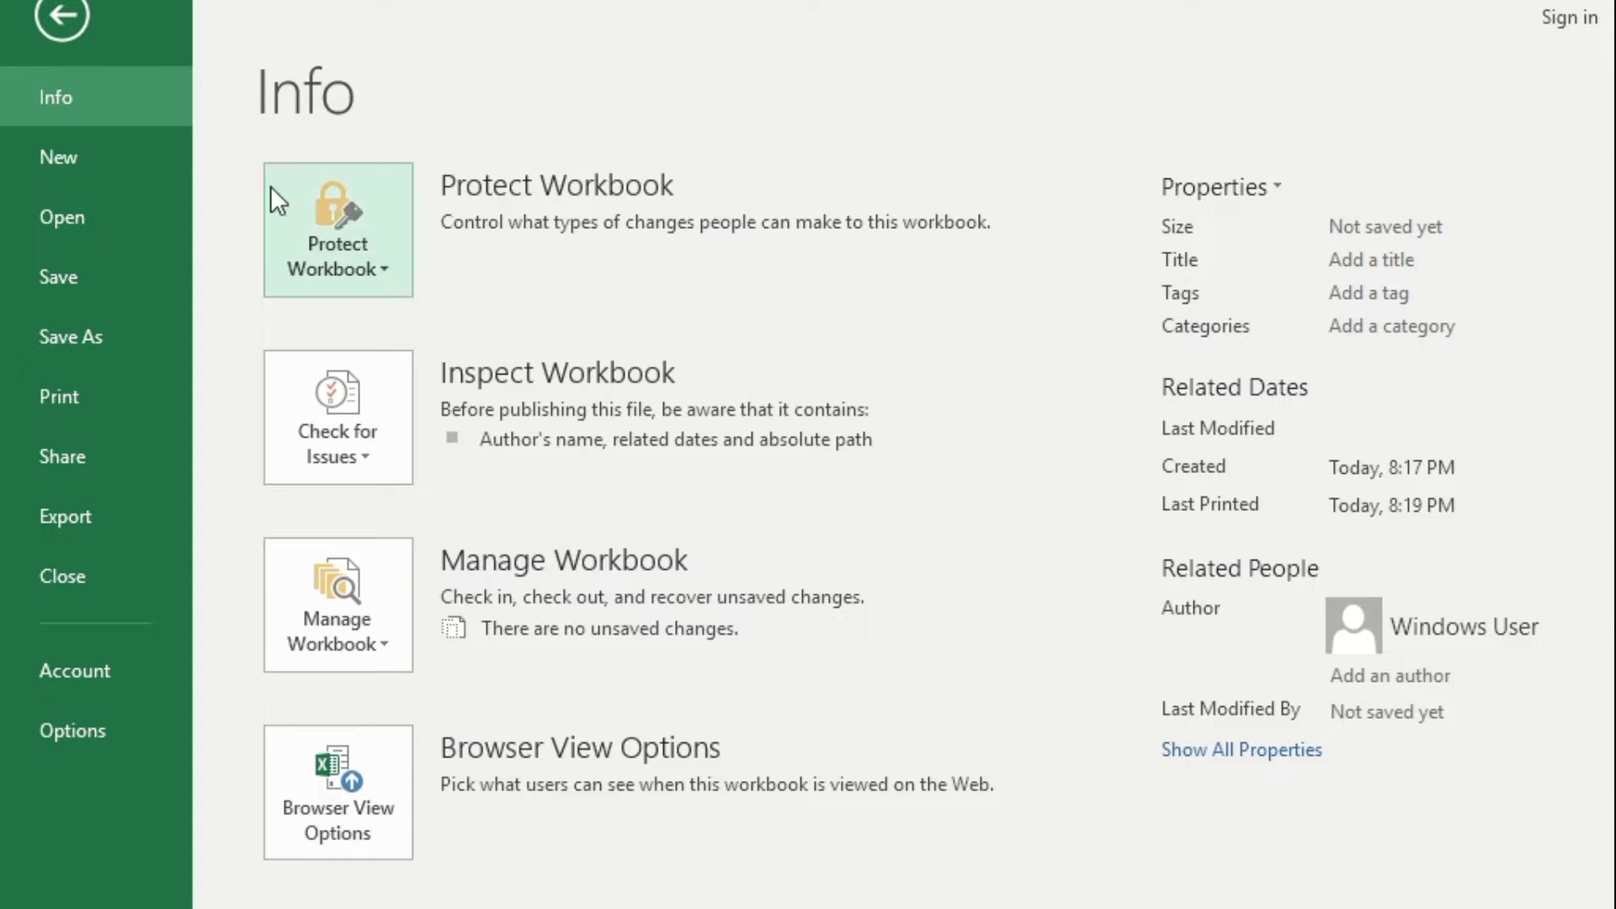
{"action": "left_click", "coordinate": [151, 155]}
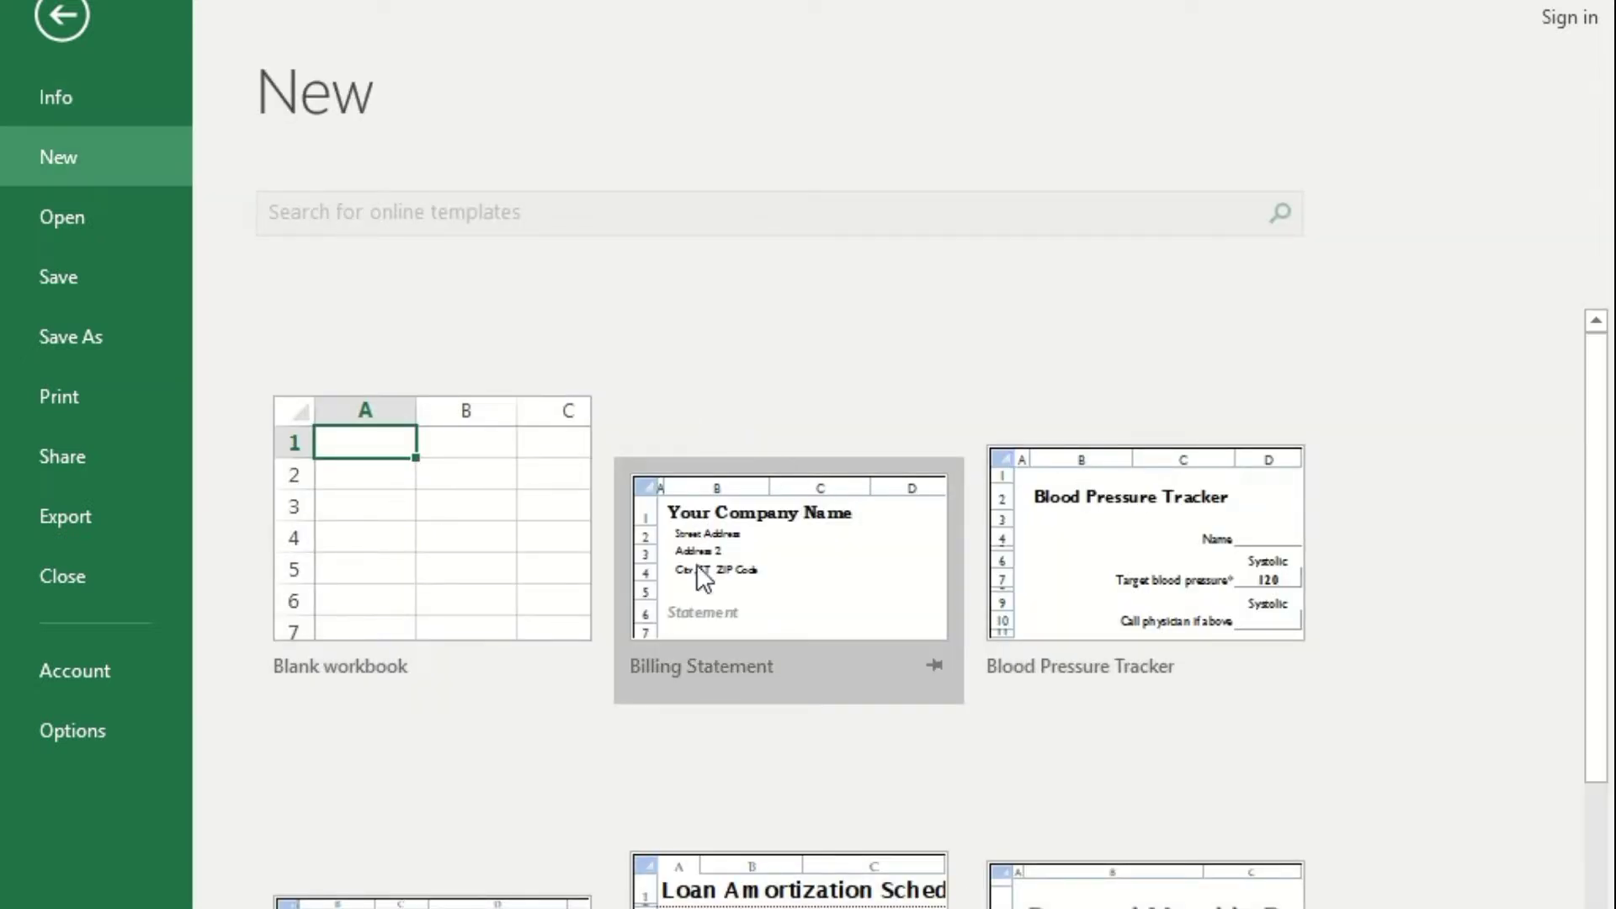
{"action": "left_click", "coordinate": [141, 218]}
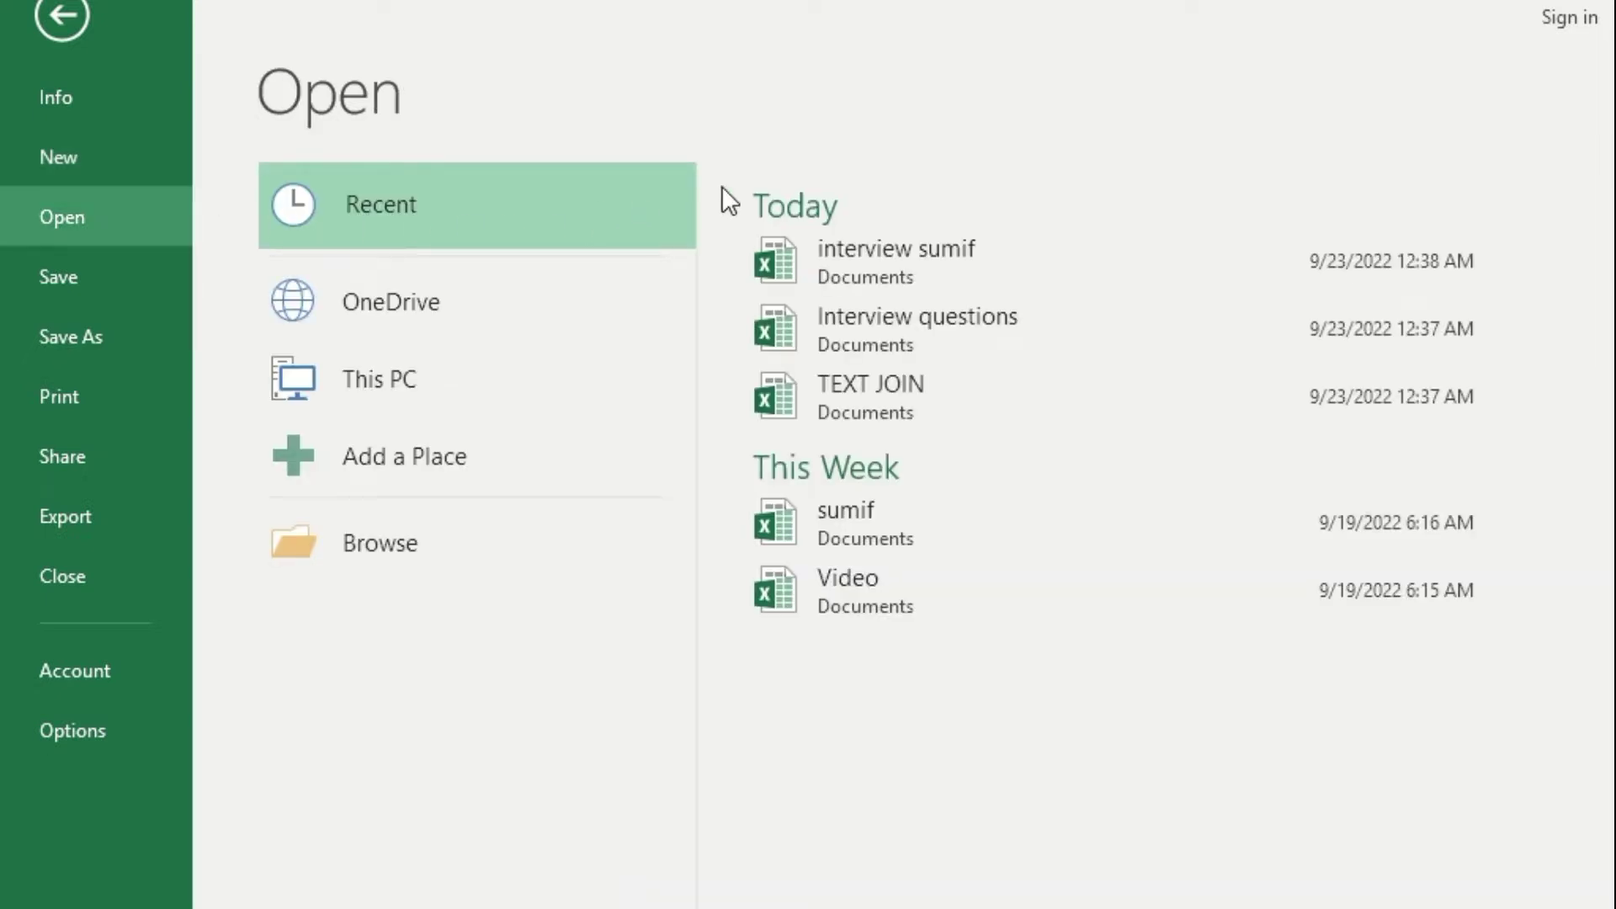
{"action": "left_click", "coordinate": [57, 268]}
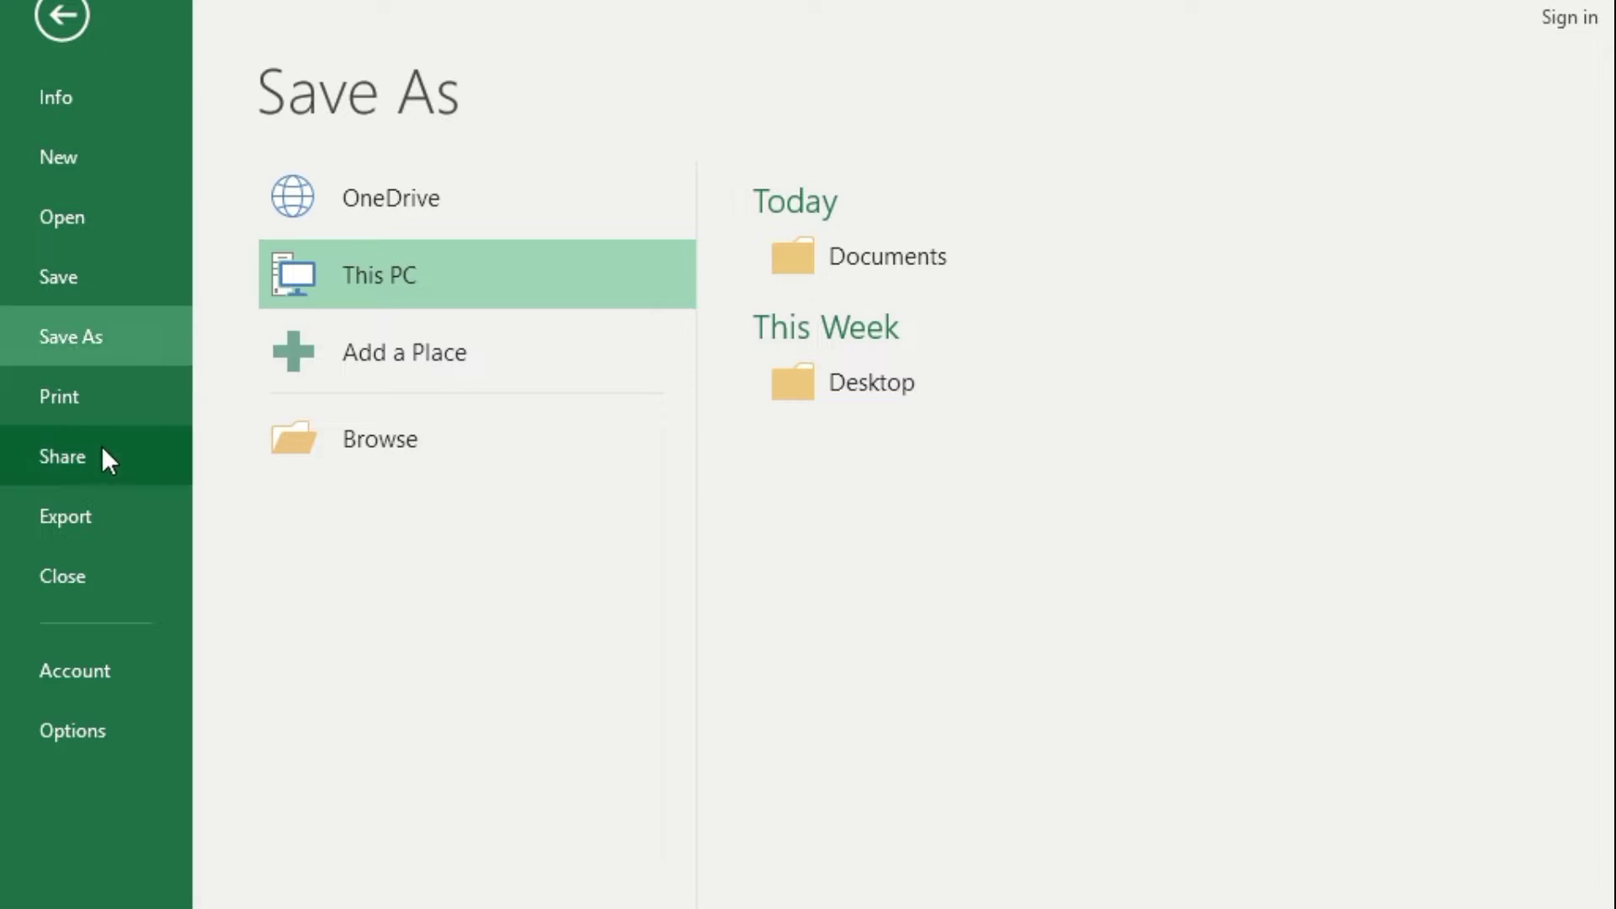
{"action": "left_click", "coordinate": [69, 22]}
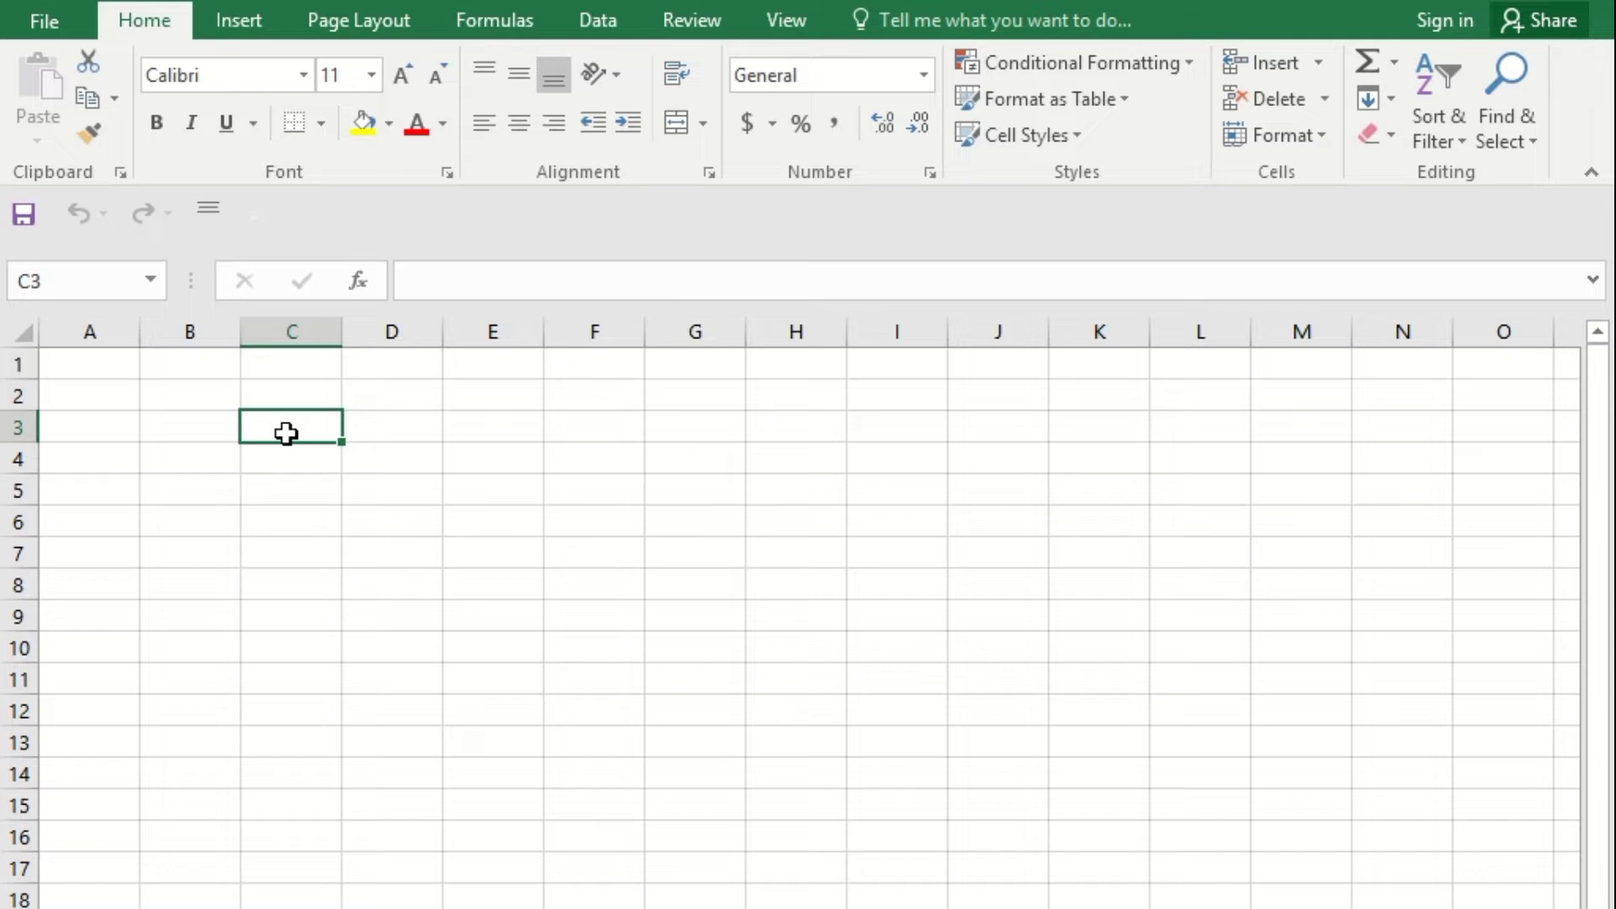
Move the active cell one cell at a time through the cells around C4, ending on D5
{"action": "key", "text": "Return"}
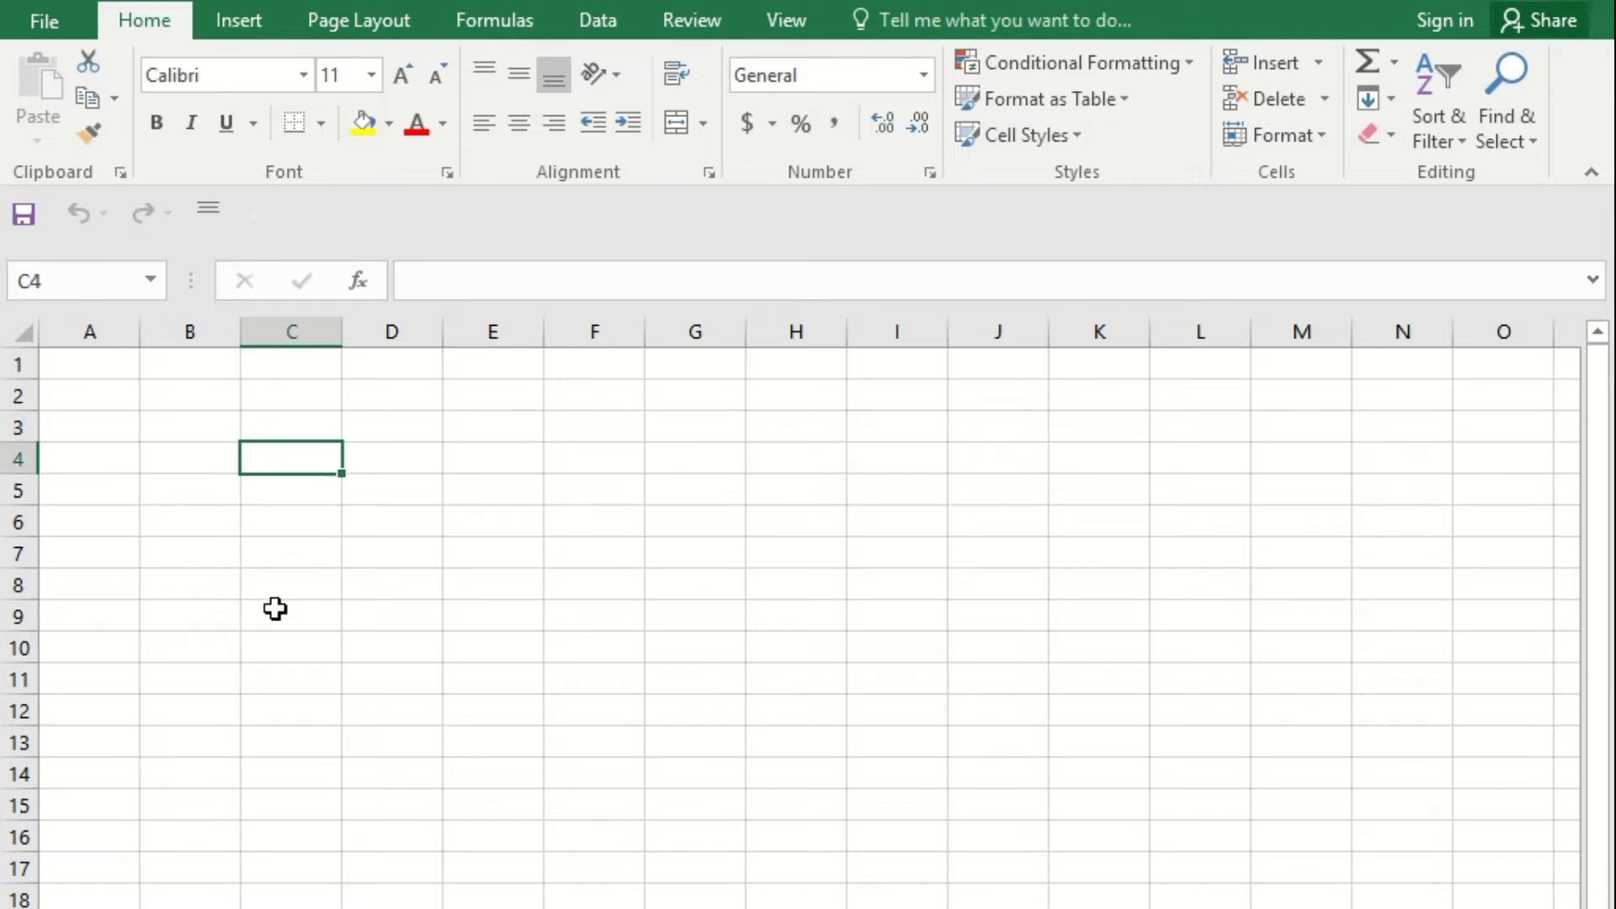
{"action": "key", "text": "Right"}
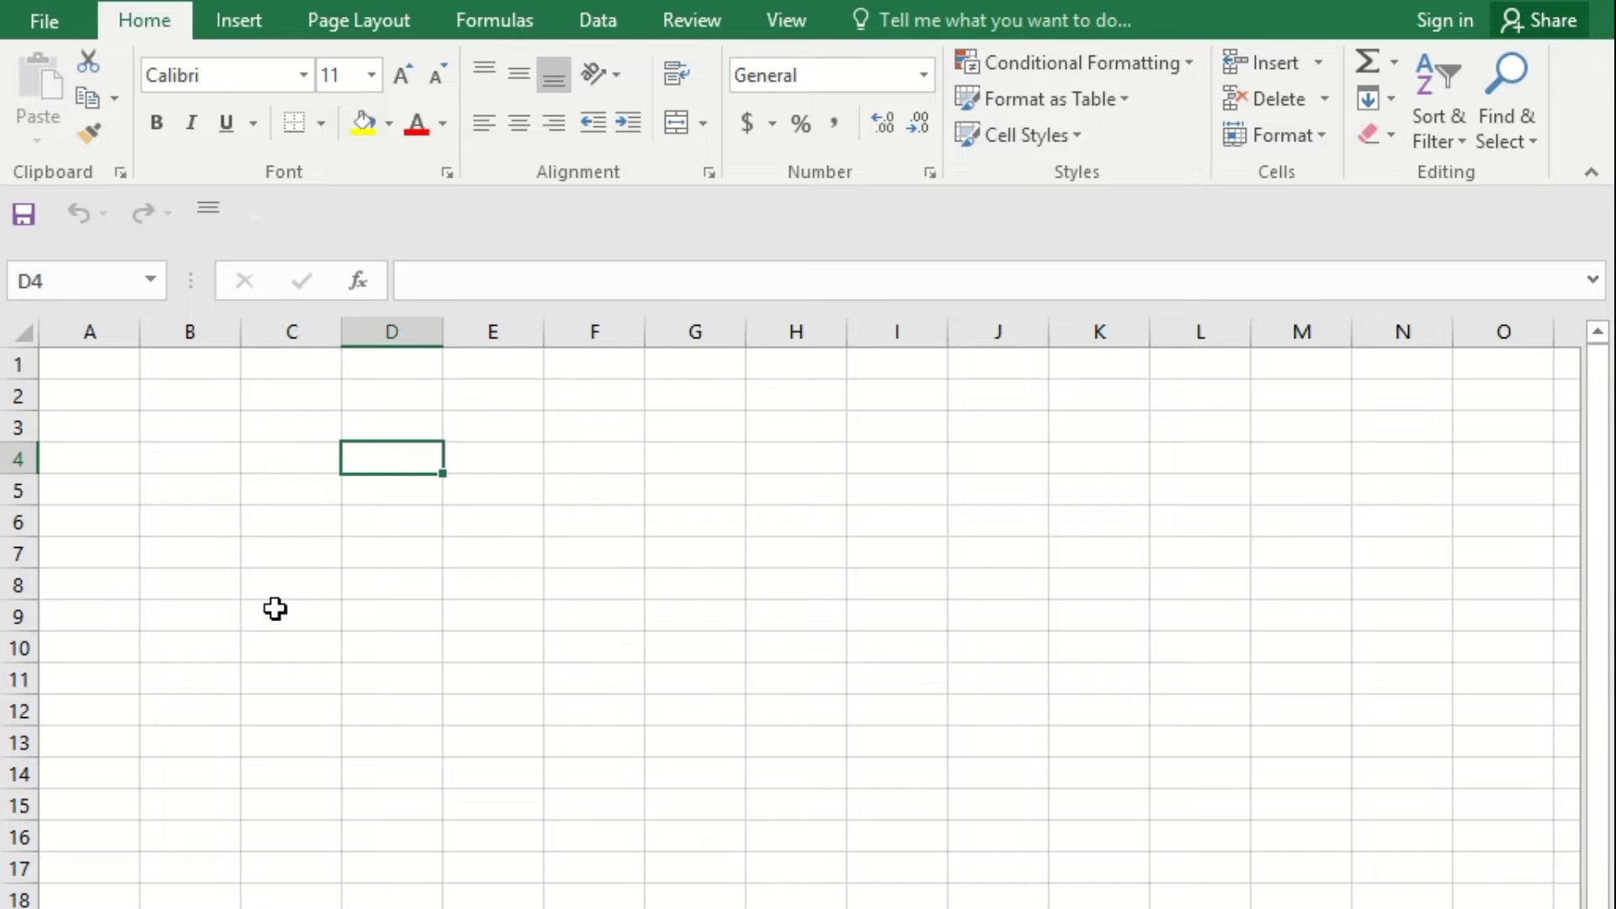
{"action": "key", "text": "Left"}
{"action": "key", "text": "Down"}
{"action": "key", "text": "Right"}
{"action": "key", "text": "Left"}
{"action": "key", "text": "Up"}
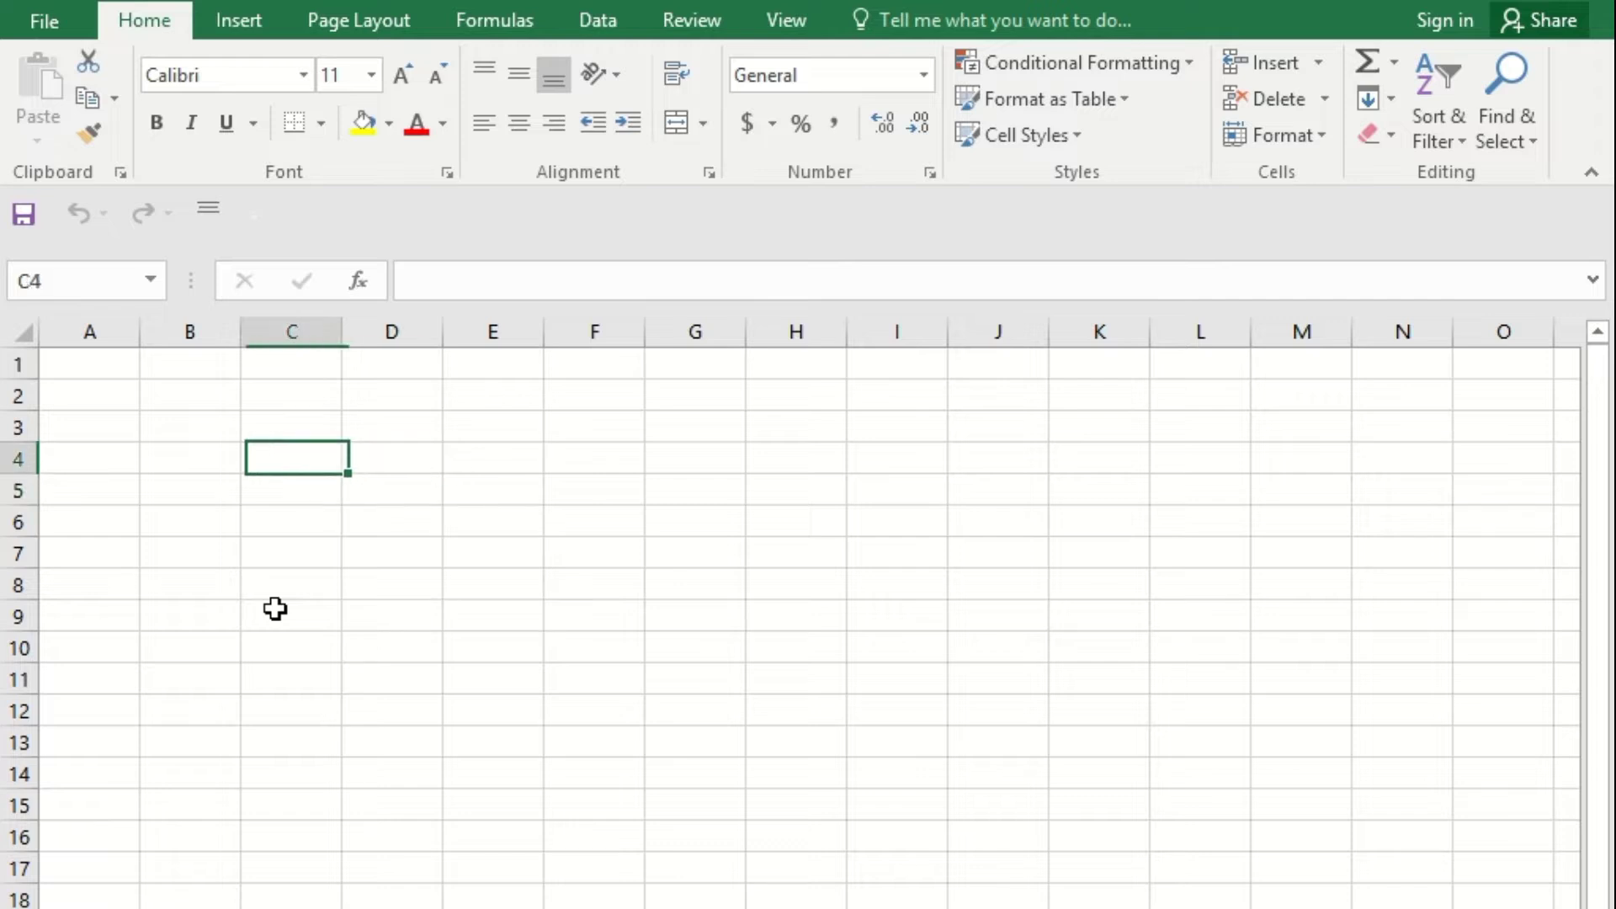
{"action": "key", "text": "Right"}
{"action": "key", "text": "Down"}
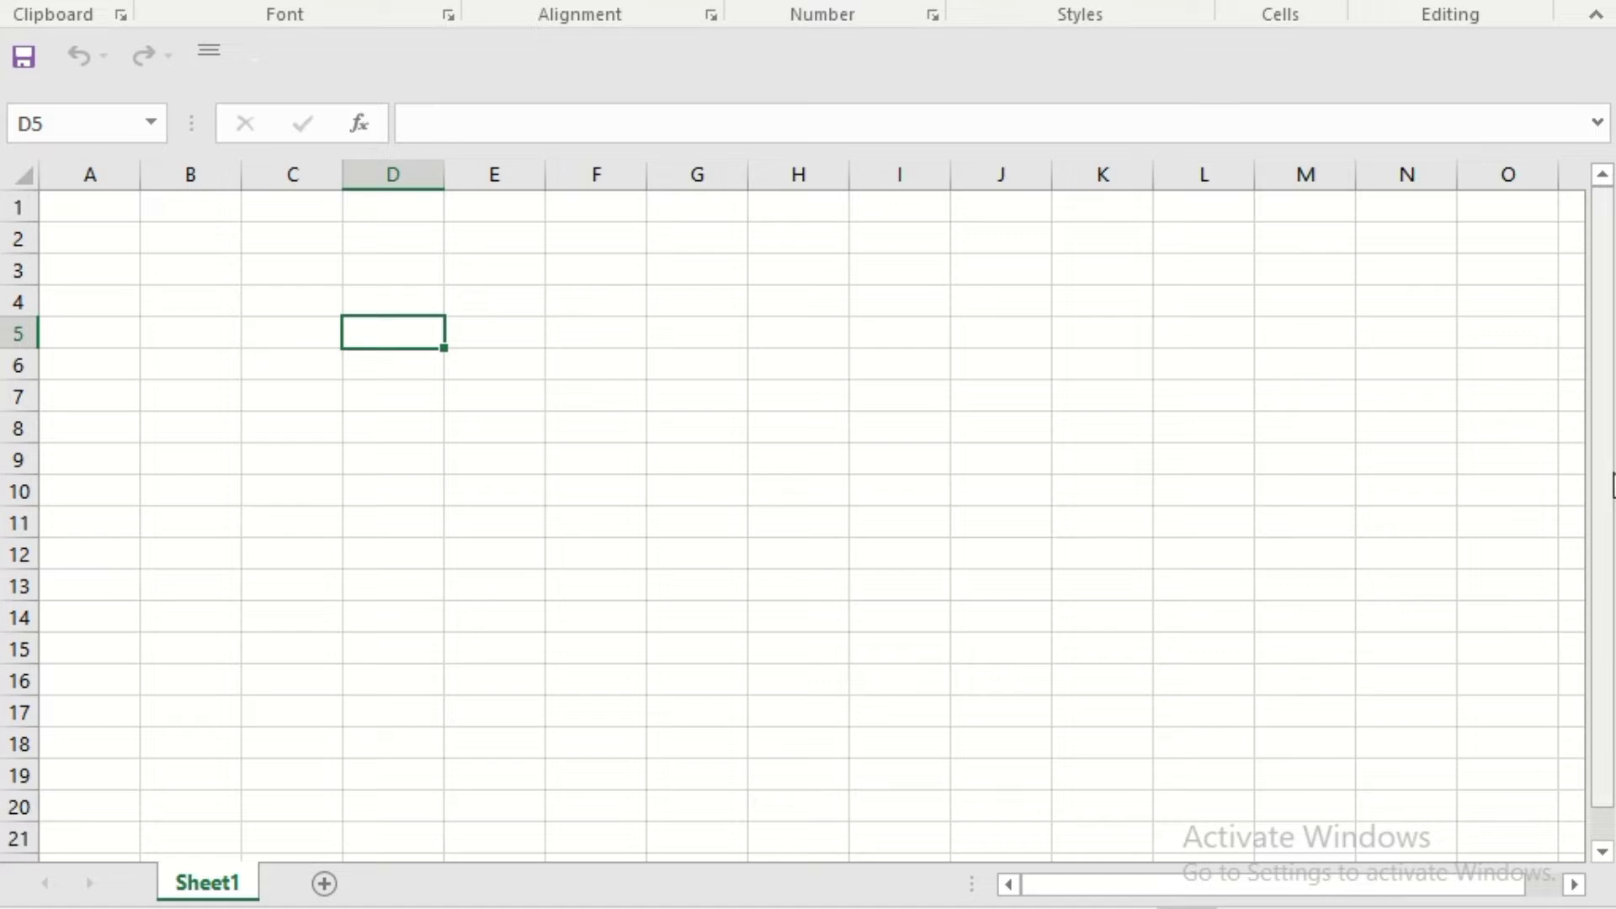
Try the worksheet zoom by raising it to 130%, lowering it to 110% and enlarging it again by one level
{"action": "left_click_drag", "start_coordinate": [1608, 480], "coordinate": [1588, 552]}
{"action": "left_click_drag", "start_coordinate": [1341, 855], "coordinate": [1240, 808]}
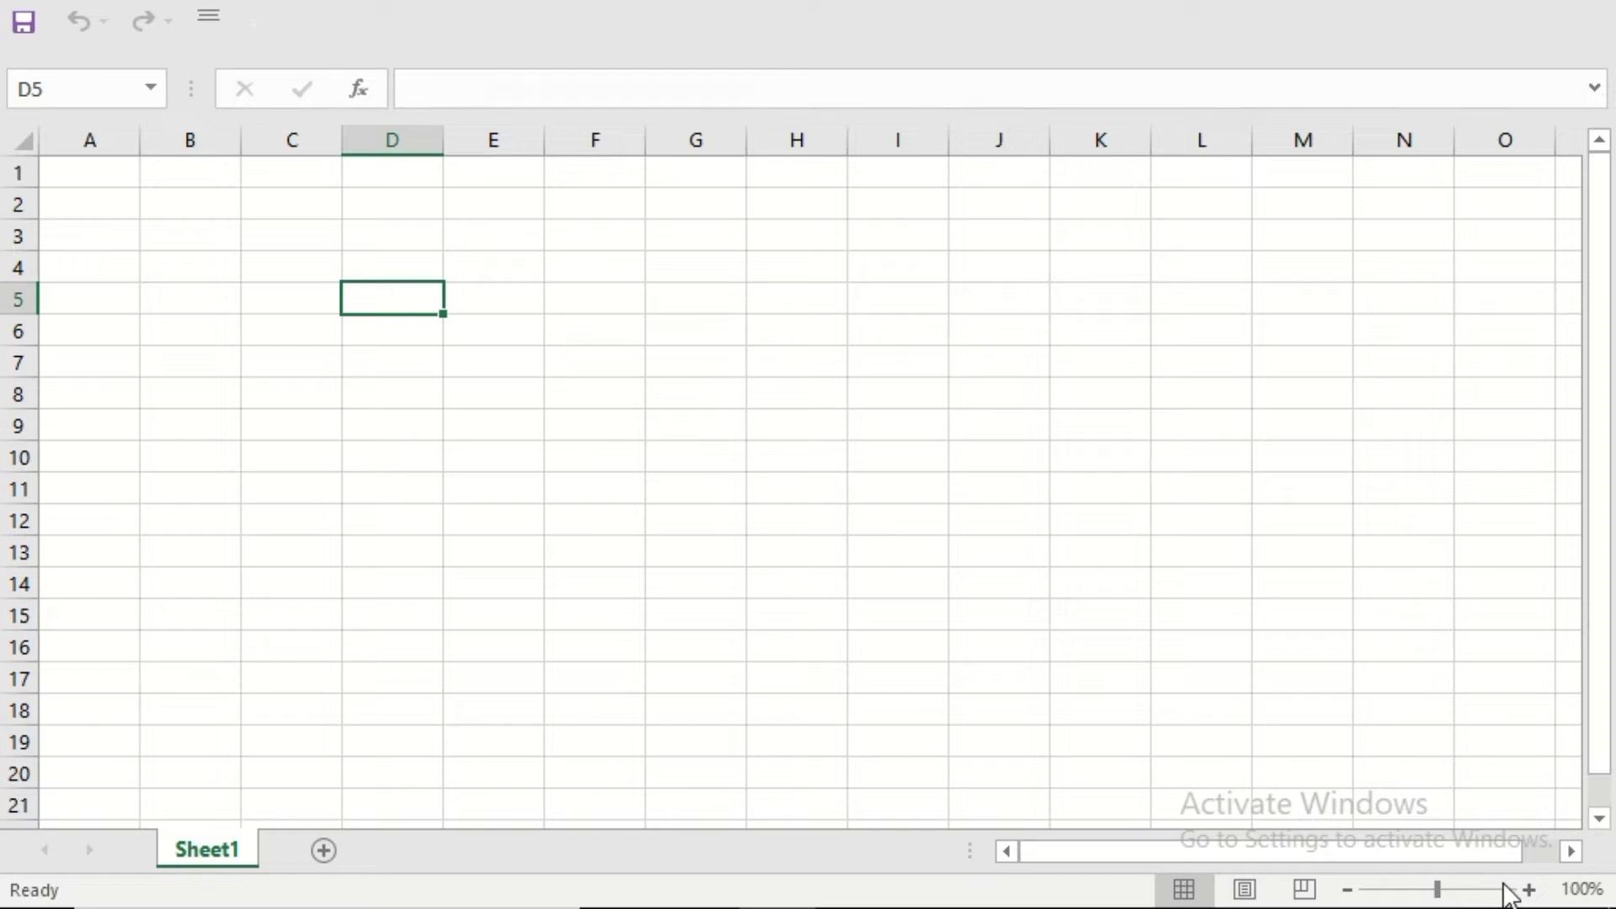
{"action": "left_click", "coordinate": [1530, 890]}
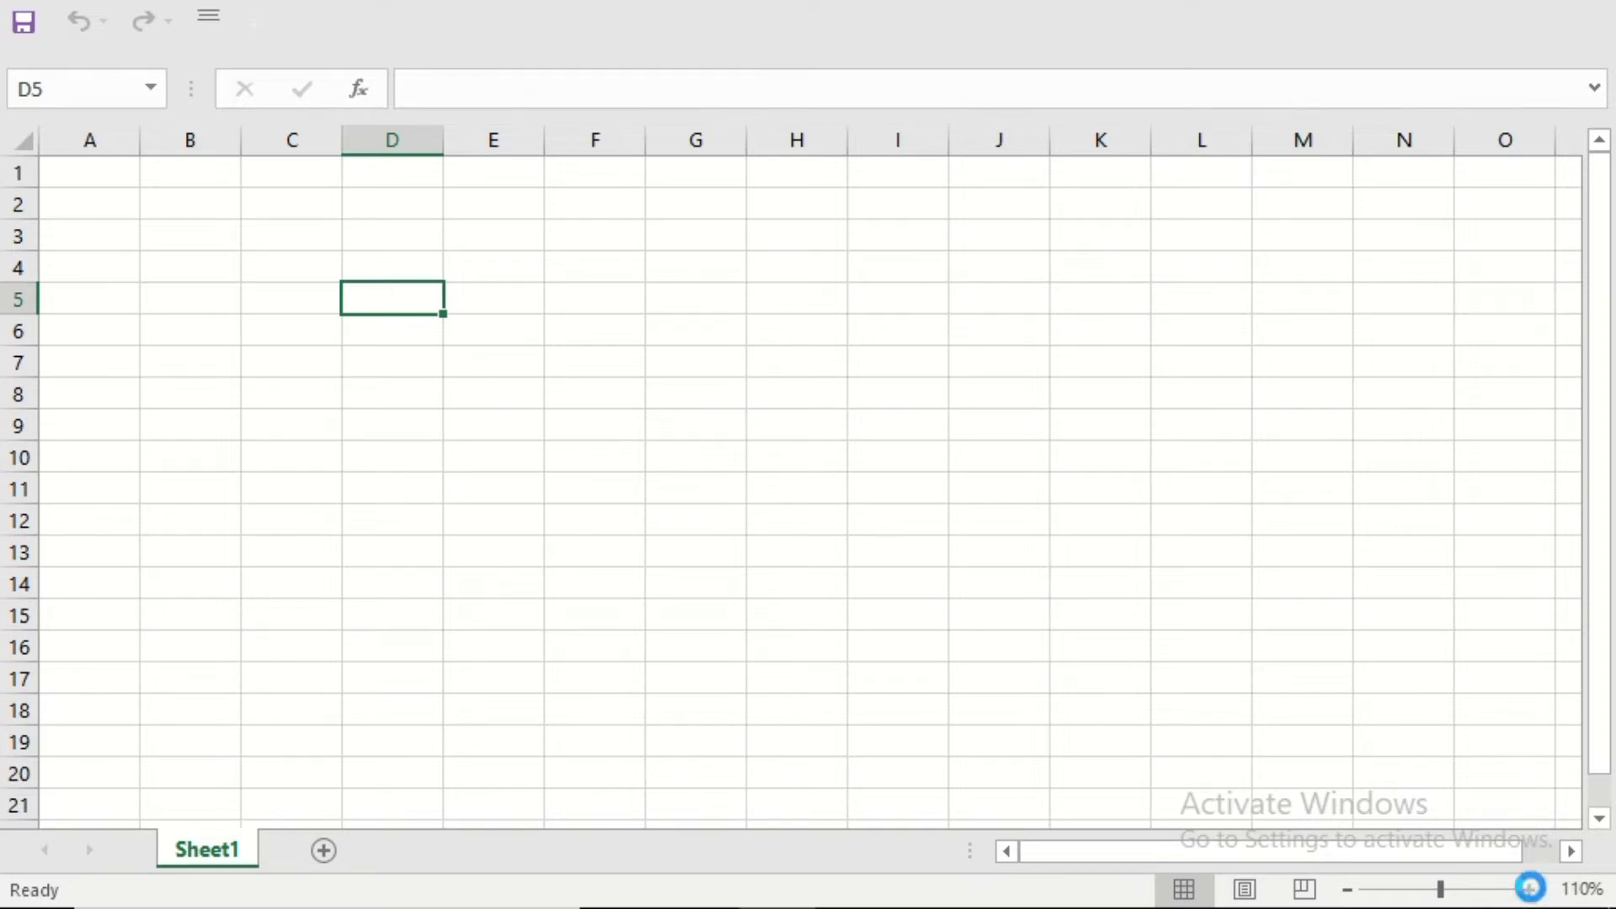
{"action": "left_click", "coordinate": [1529, 890]}
{"action": "left_click", "coordinate": [1530, 891]}
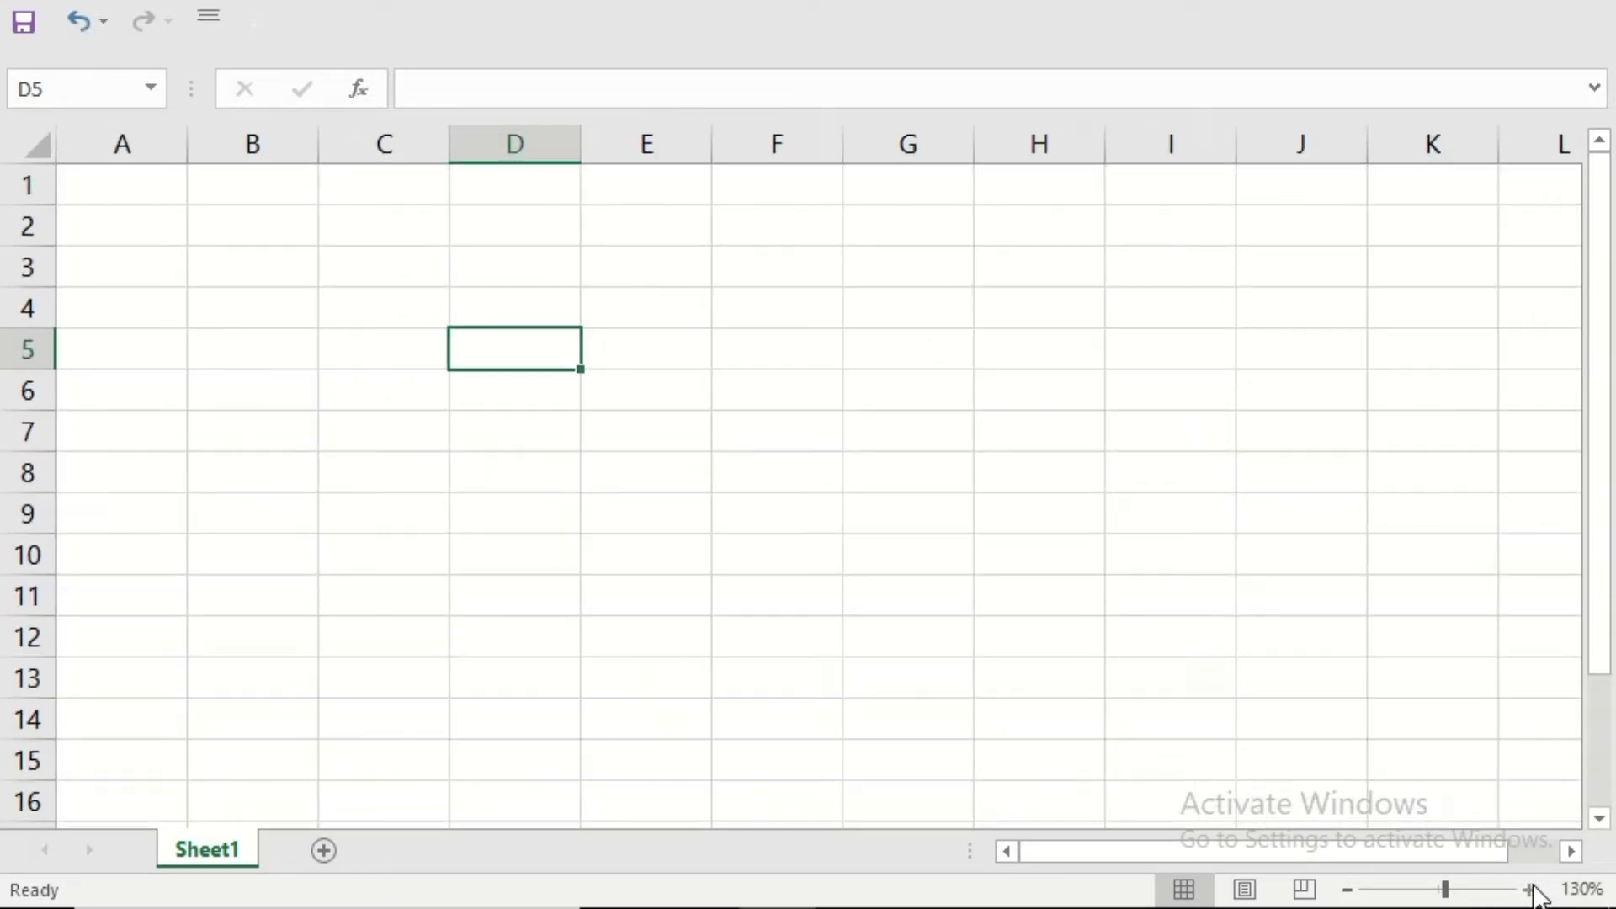
{"action": "left_click", "coordinate": [1347, 890]}
{"action": "left_click", "coordinate": [1347, 890]}
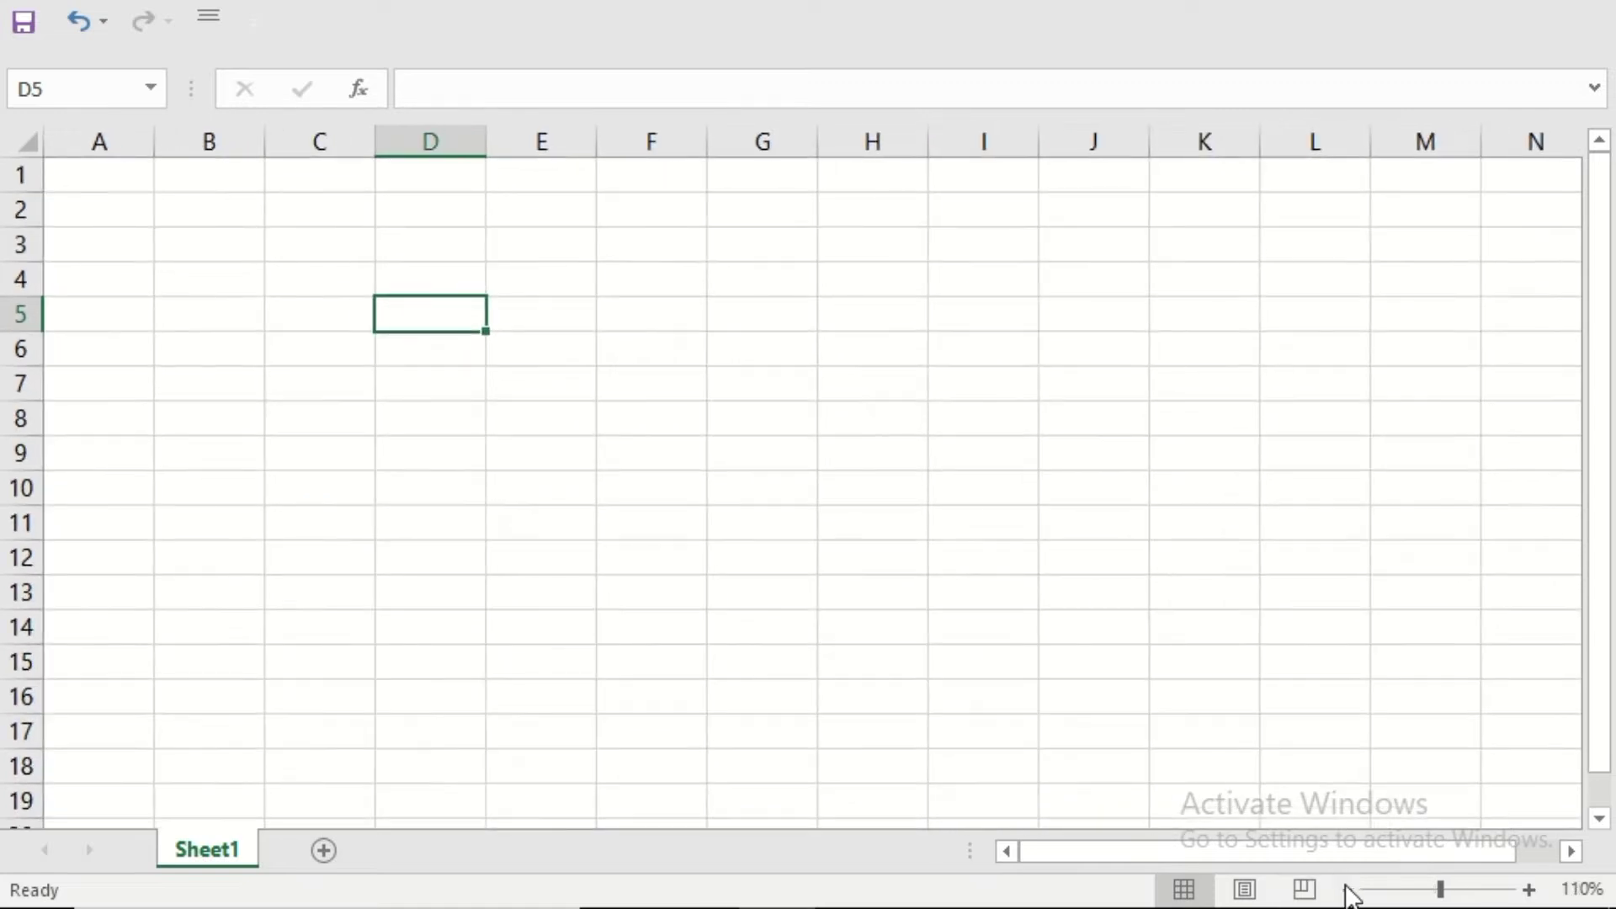
{"action": "left_click", "coordinate": [1529, 890]}
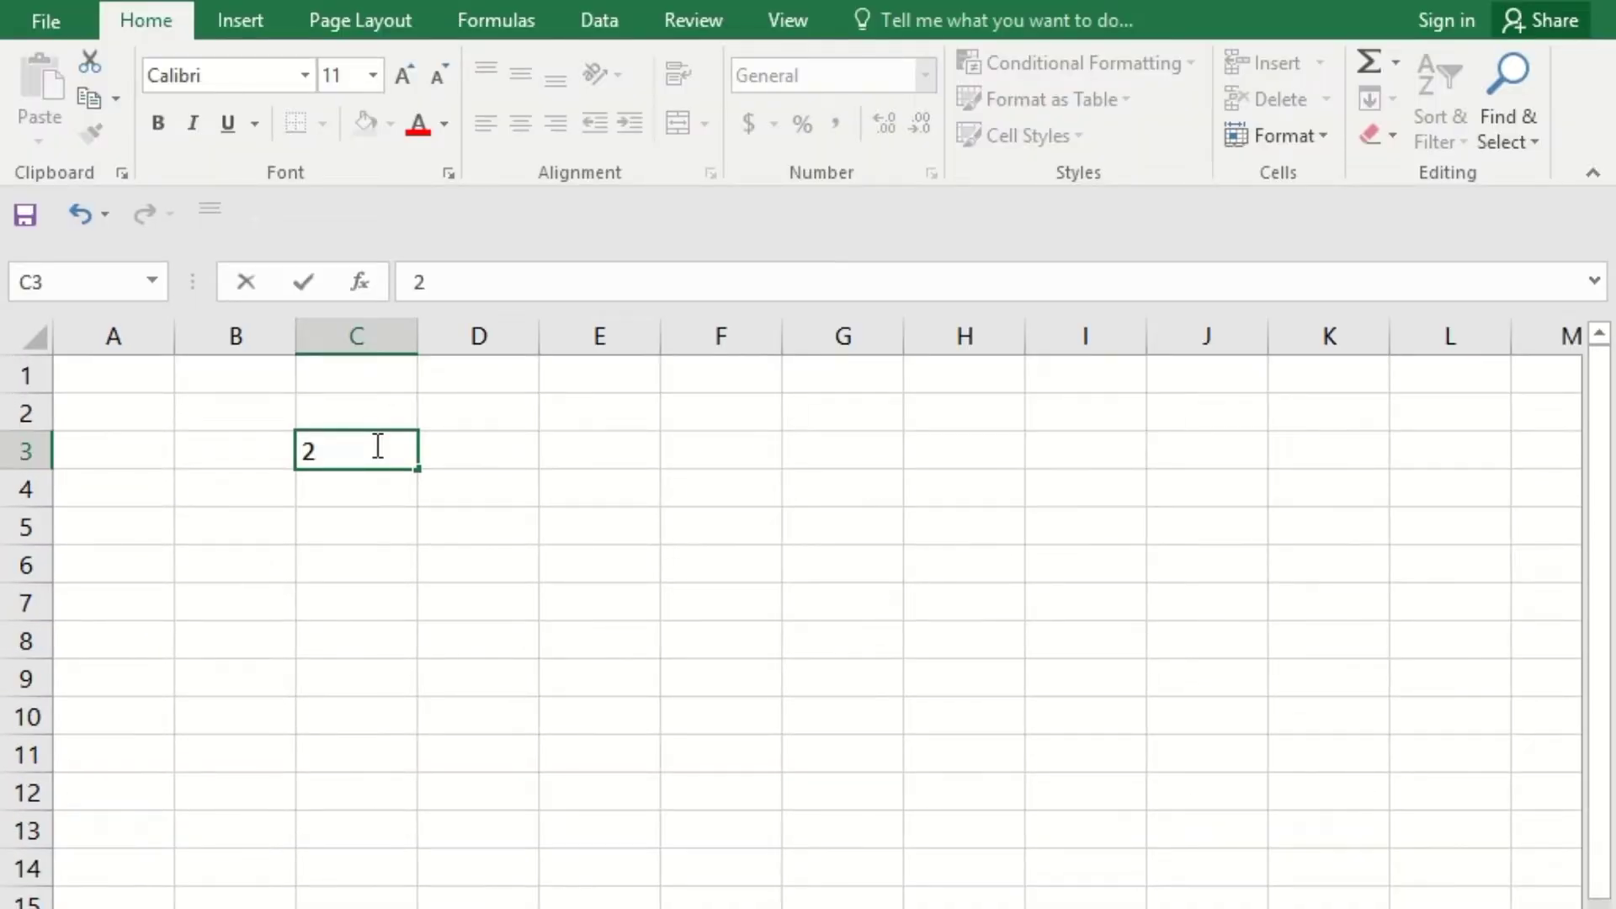
Enter the numbers 2, 3 and 4 in cells C3, C4 and C5
{"action": "key", "text": "Return"}
{"action": "type", "text": "34"}
{"action": "key", "text": "BackSpace"}
{"action": "key", "text": "Return"}
{"action": "type", "text": "4"}
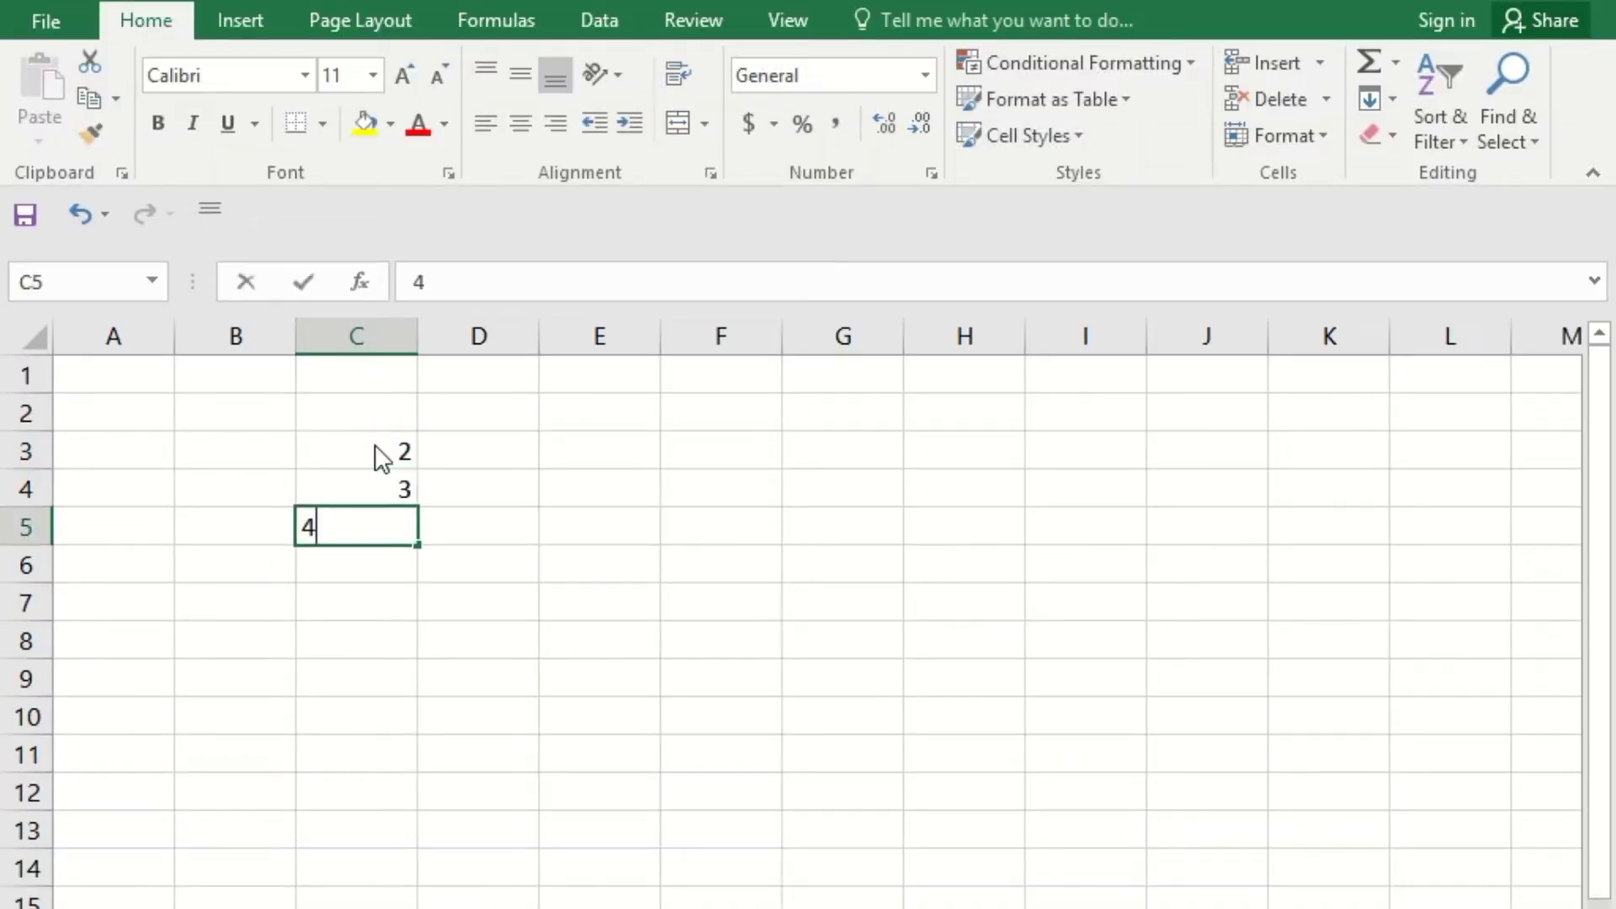
{"action": "key", "text": "Return"}
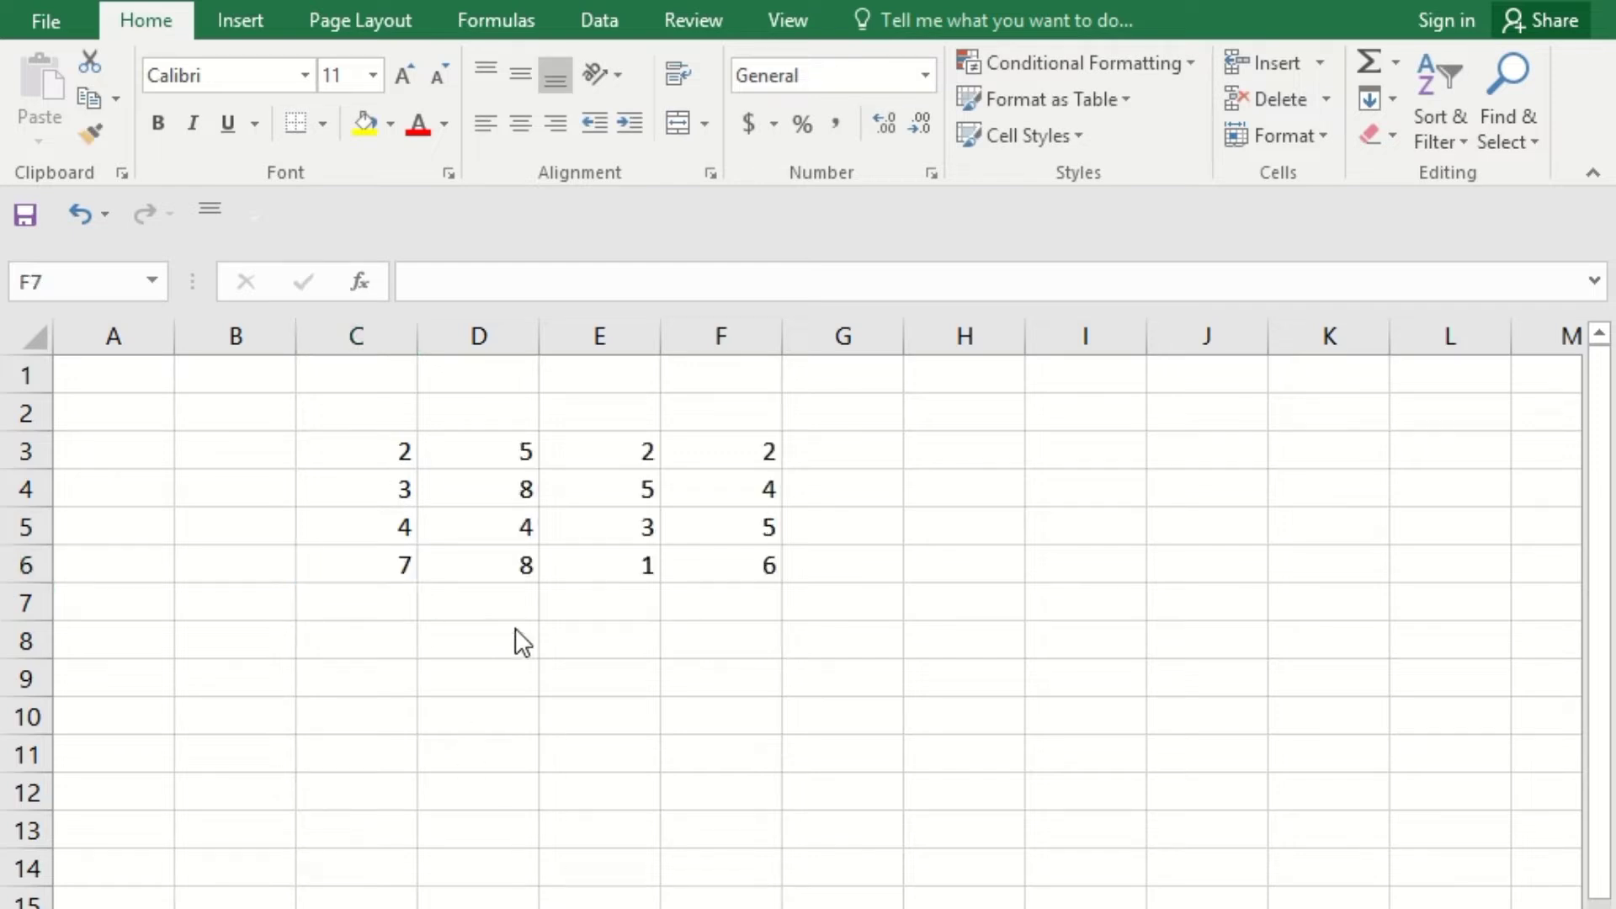
{"action": "left_click", "coordinate": [401, 452]}
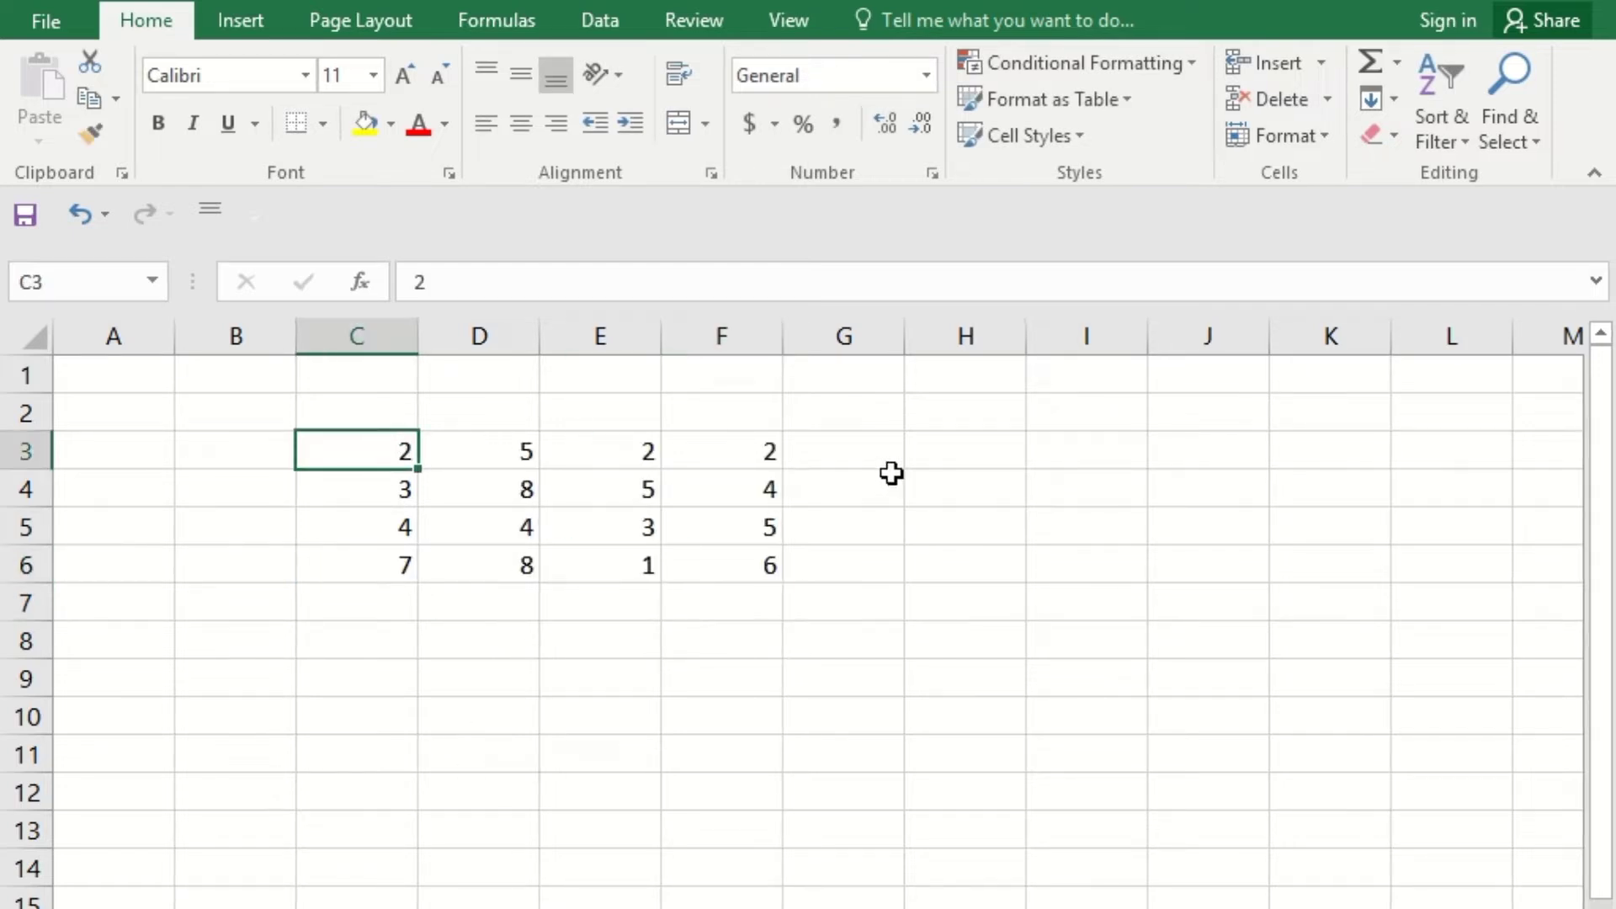
{"action": "left_click", "coordinate": [851, 450]}
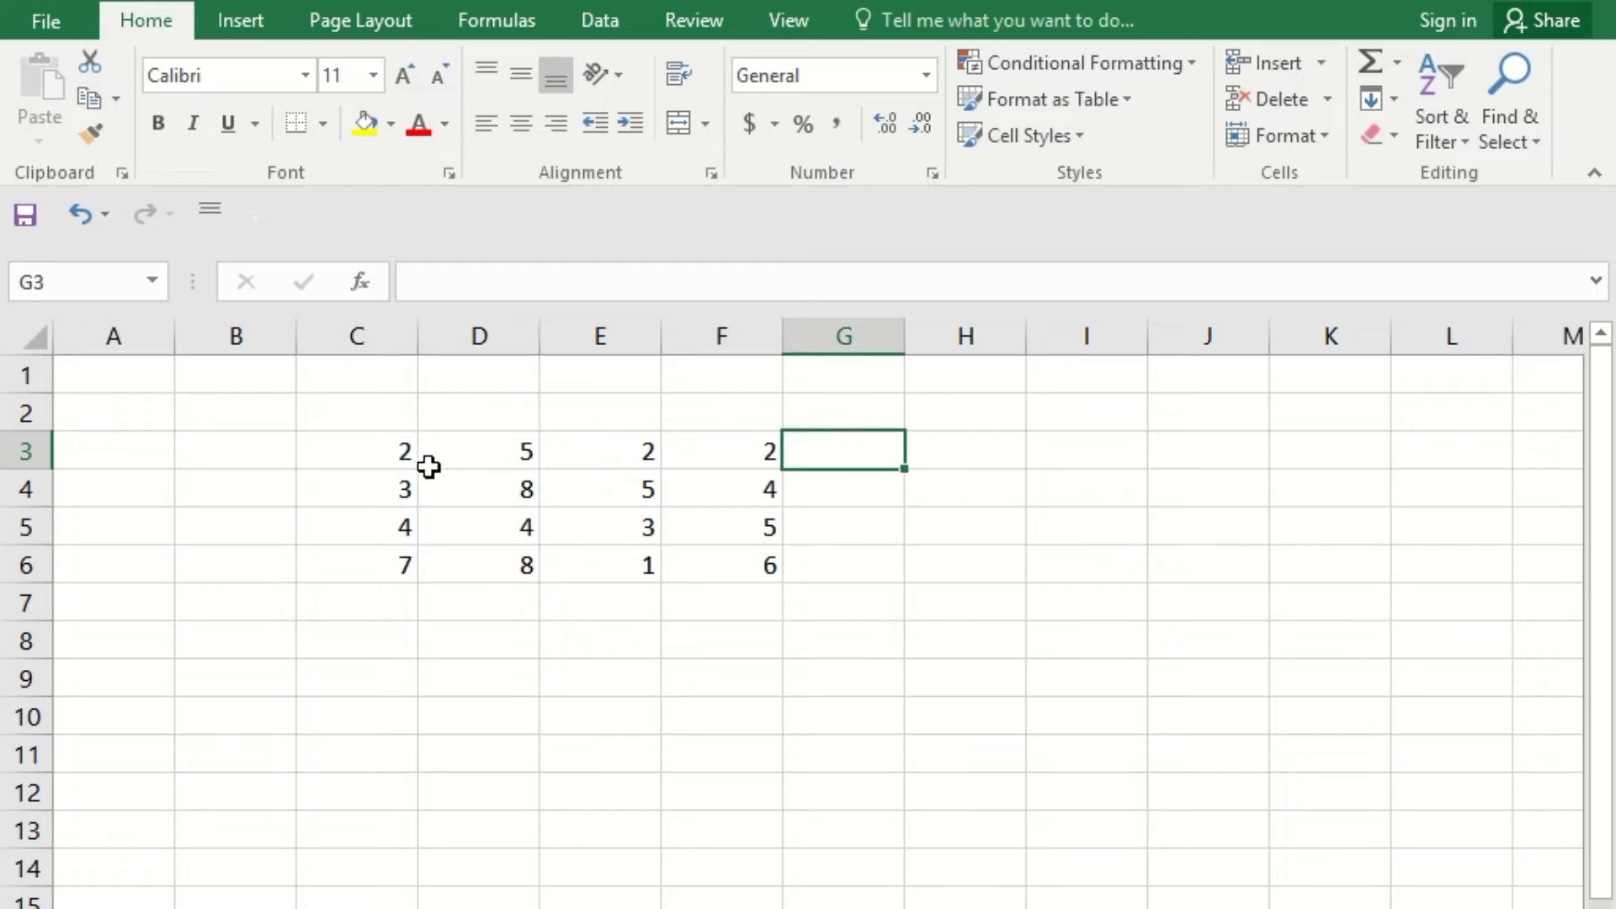
{"action": "left_click_drag", "start_coordinate": [380, 455], "coordinate": [671, 462]}
{"action": "left_click", "coordinate": [815, 499]}
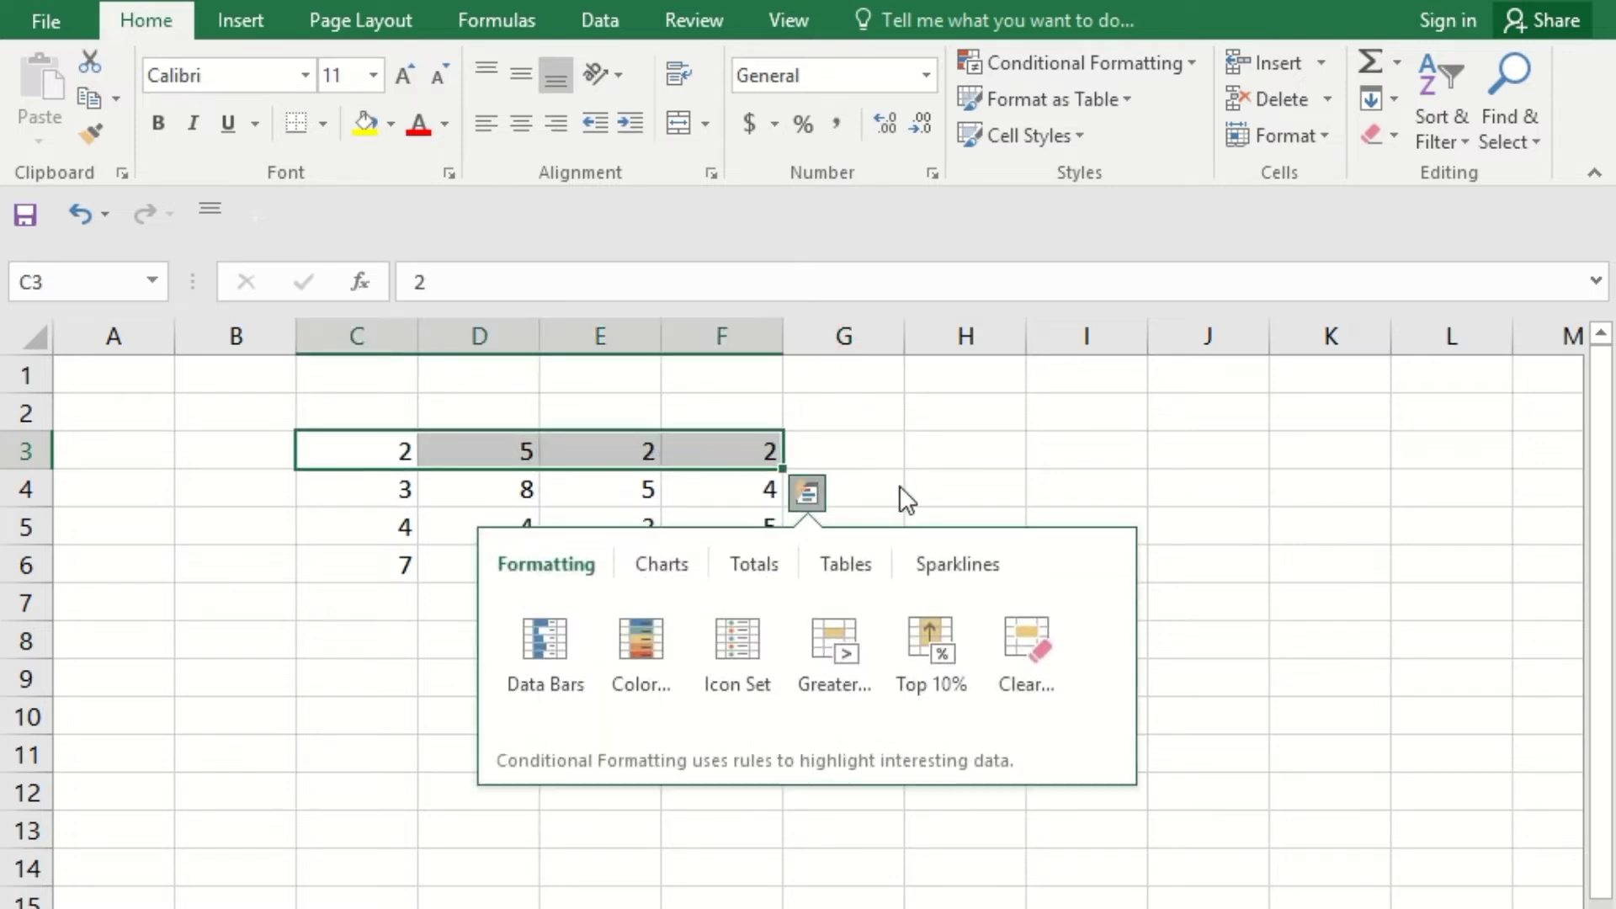
{"action": "left_click", "coordinate": [873, 478]}
Add up the row 3 values in cell G3 with the formula =C3+D3+E3+F3
{"action": "left_click", "coordinate": [848, 446]}
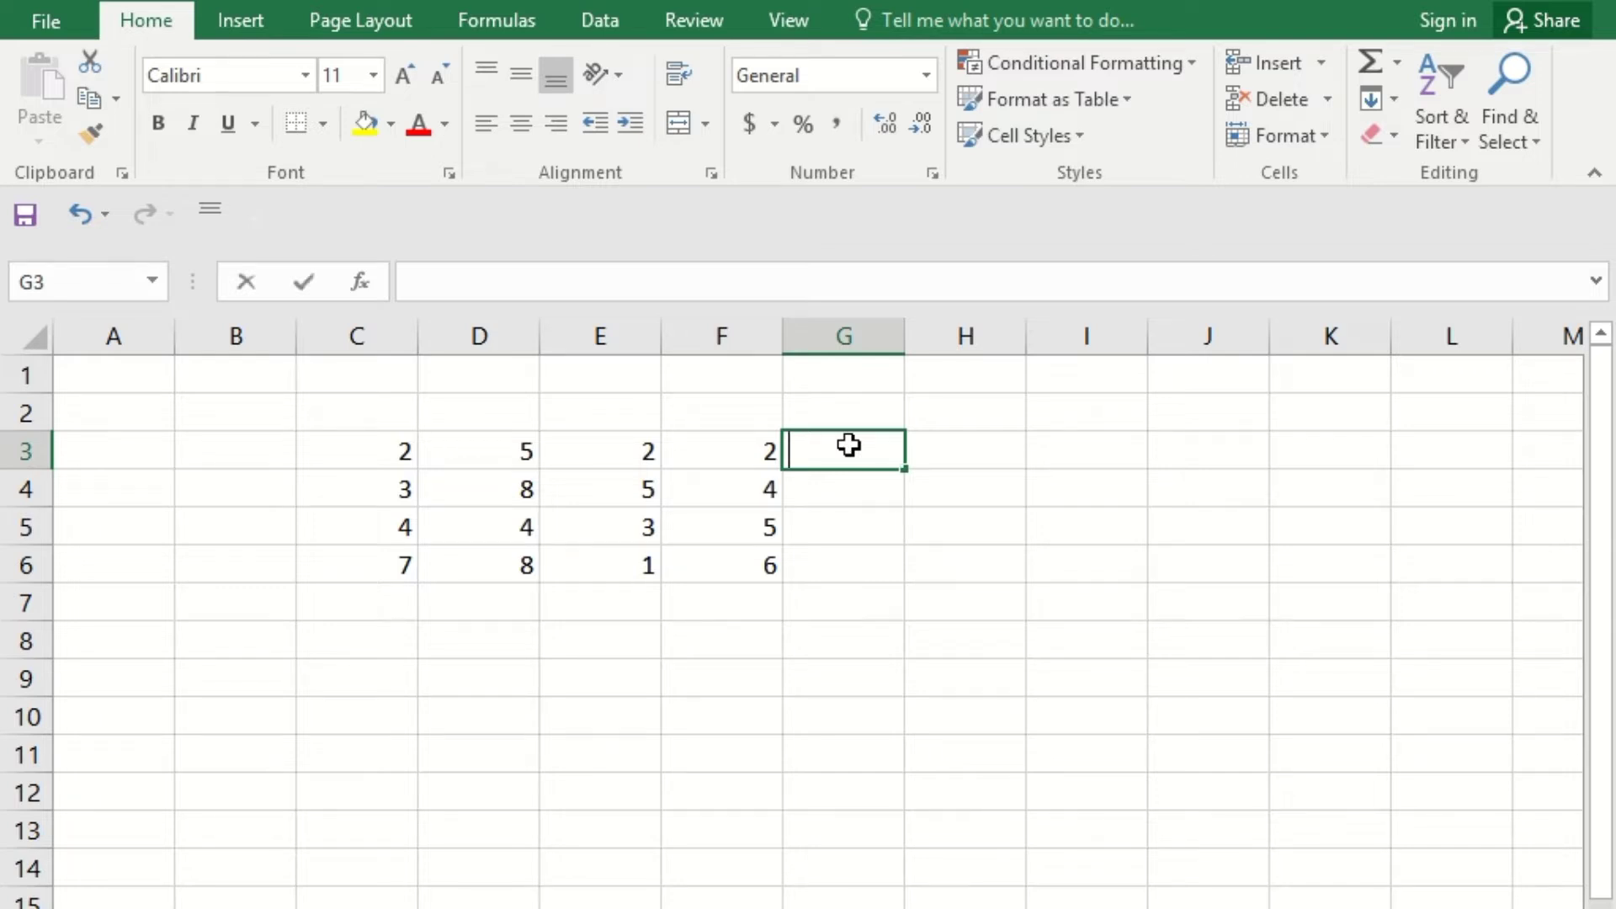
{"action": "type", "text": "="}
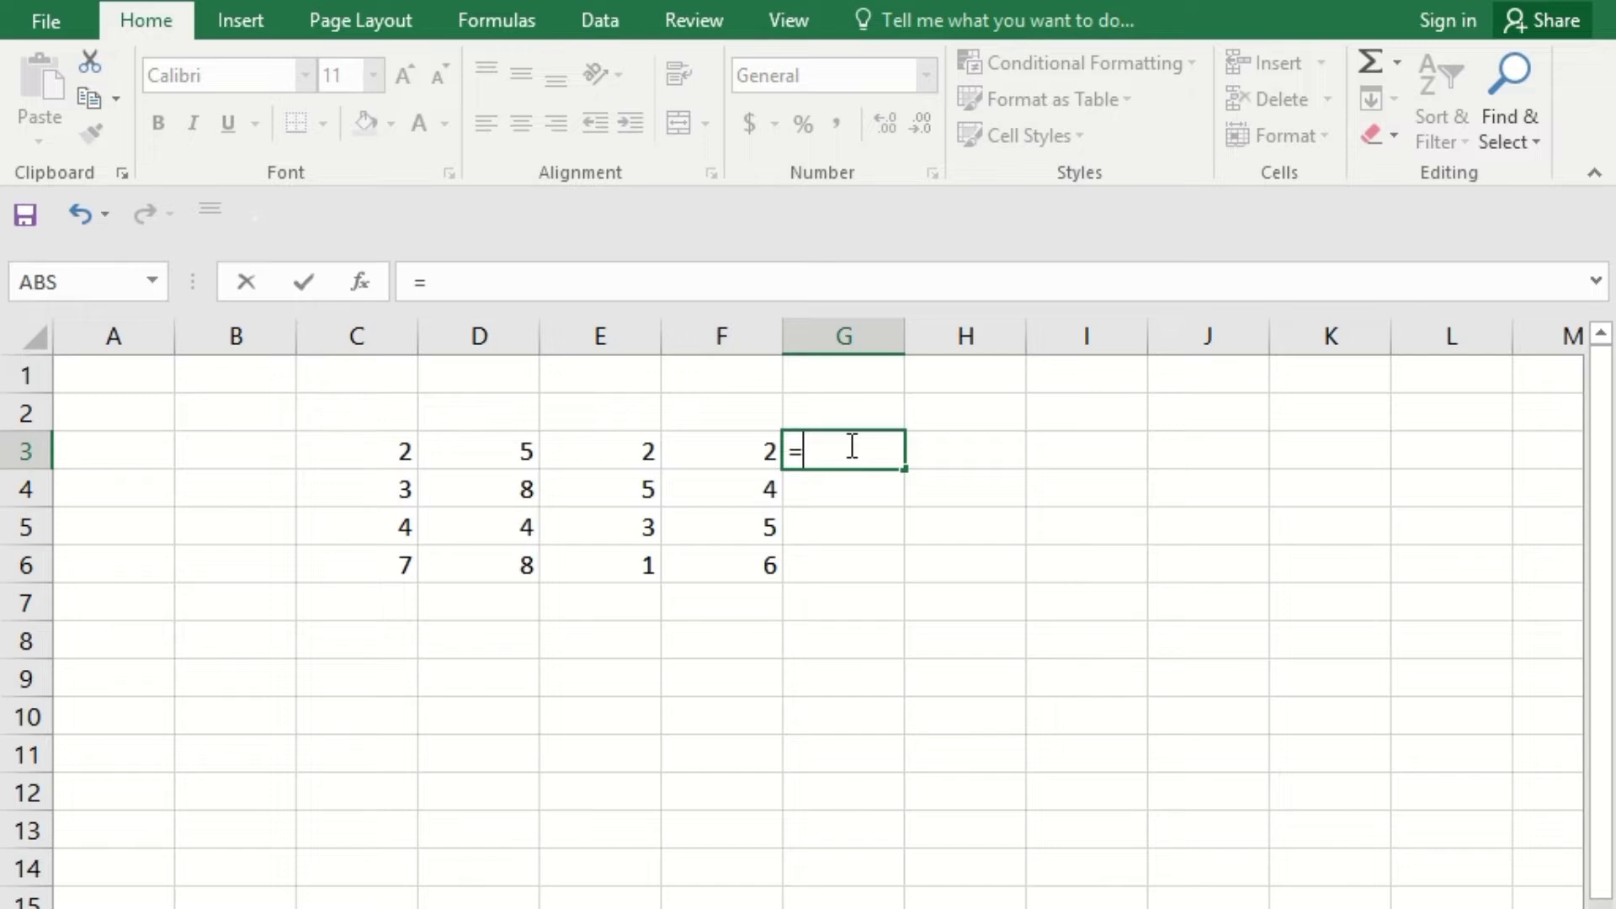
{"action": "left_click", "coordinate": [378, 454]}
{"action": "type", "text": "+"}
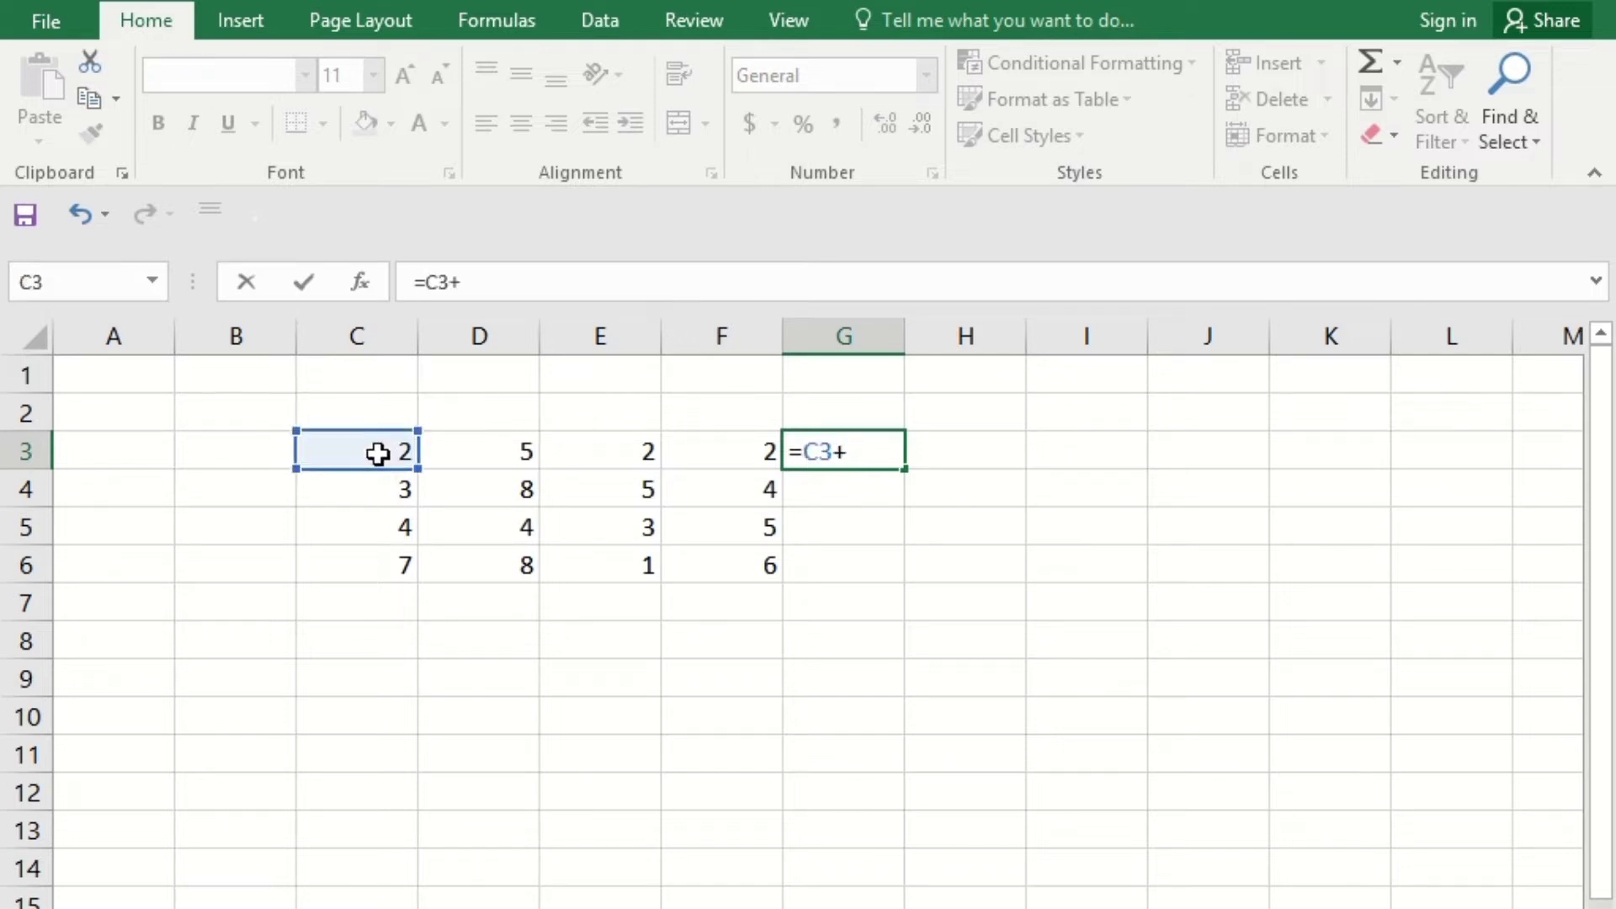
{"action": "left_click", "coordinate": [503, 456]}
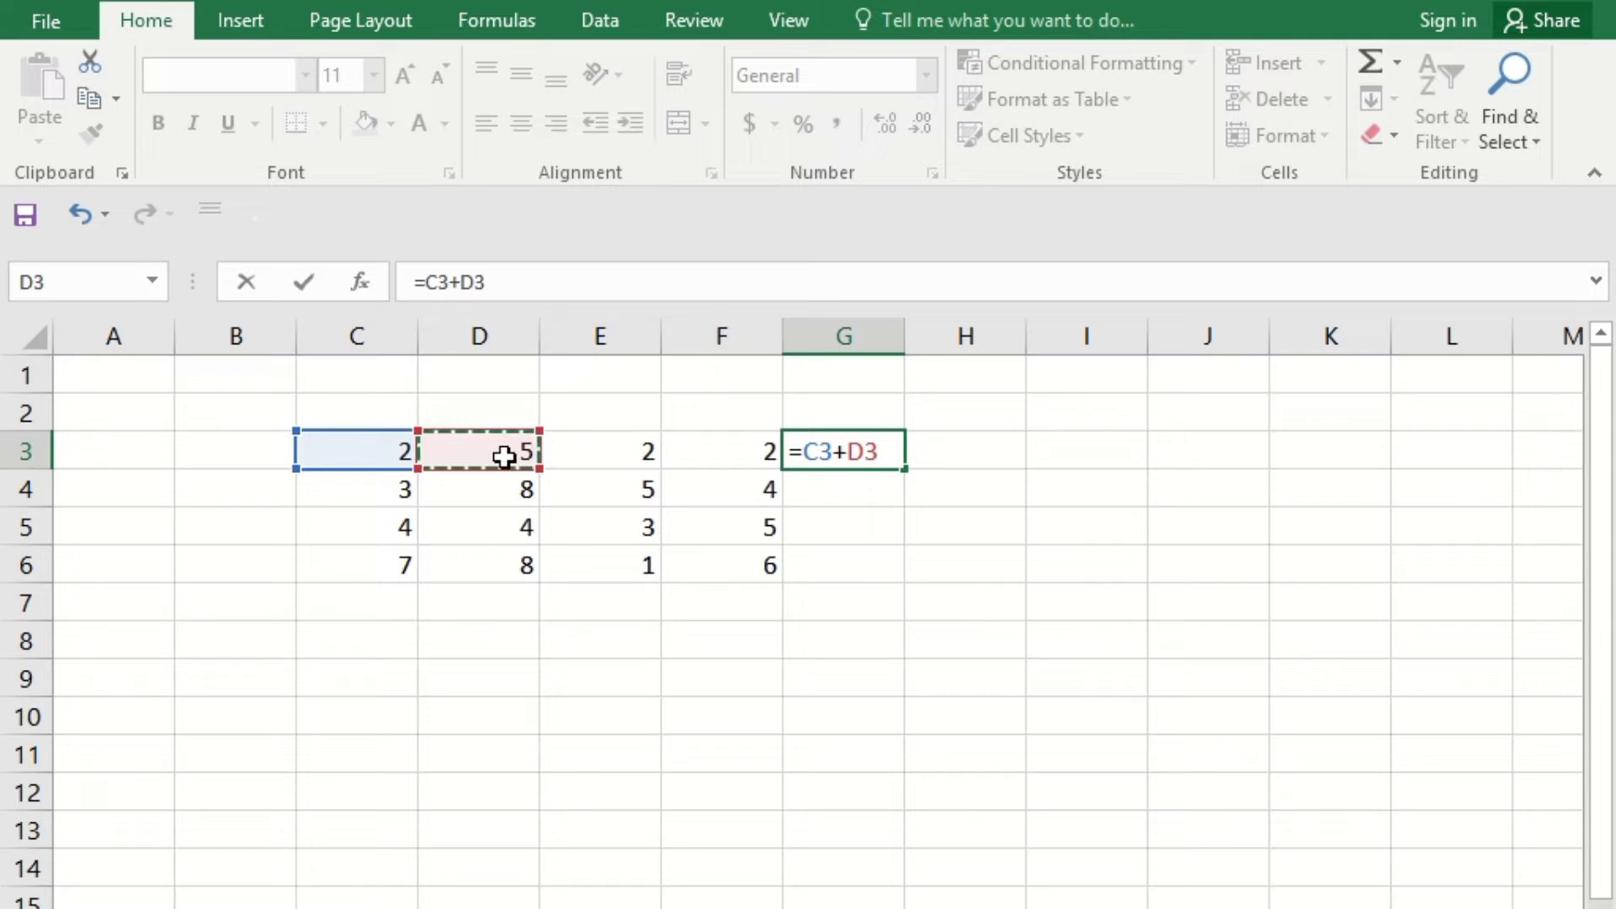
{"action": "type", "text": "+"}
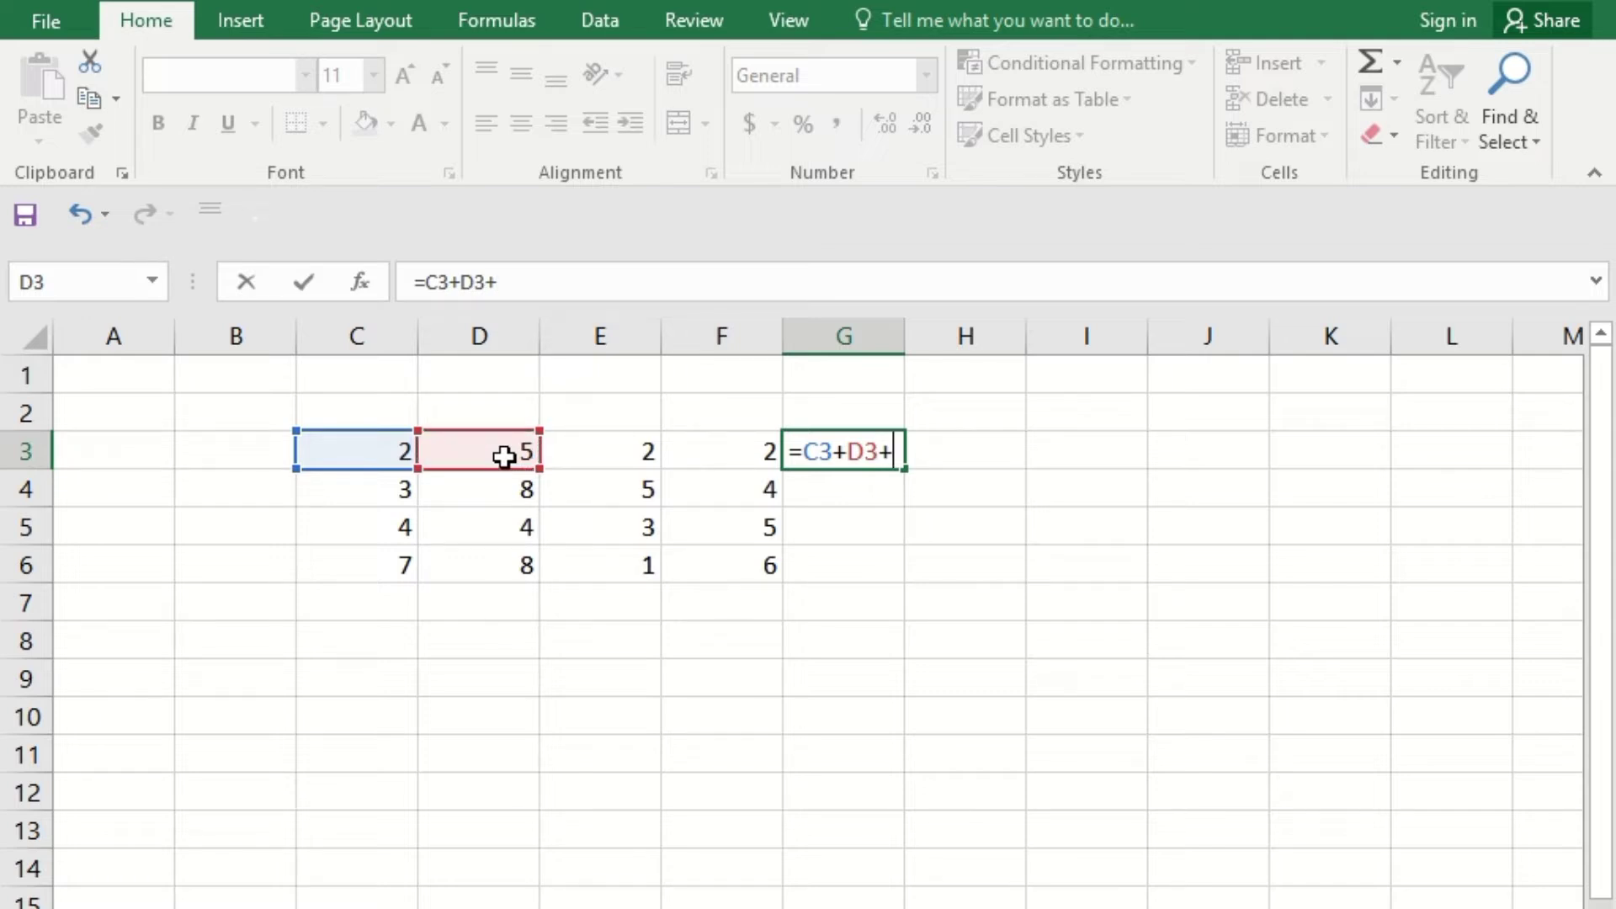
{"action": "left_click", "coordinate": [583, 456]}
{"action": "type", "text": "+"}
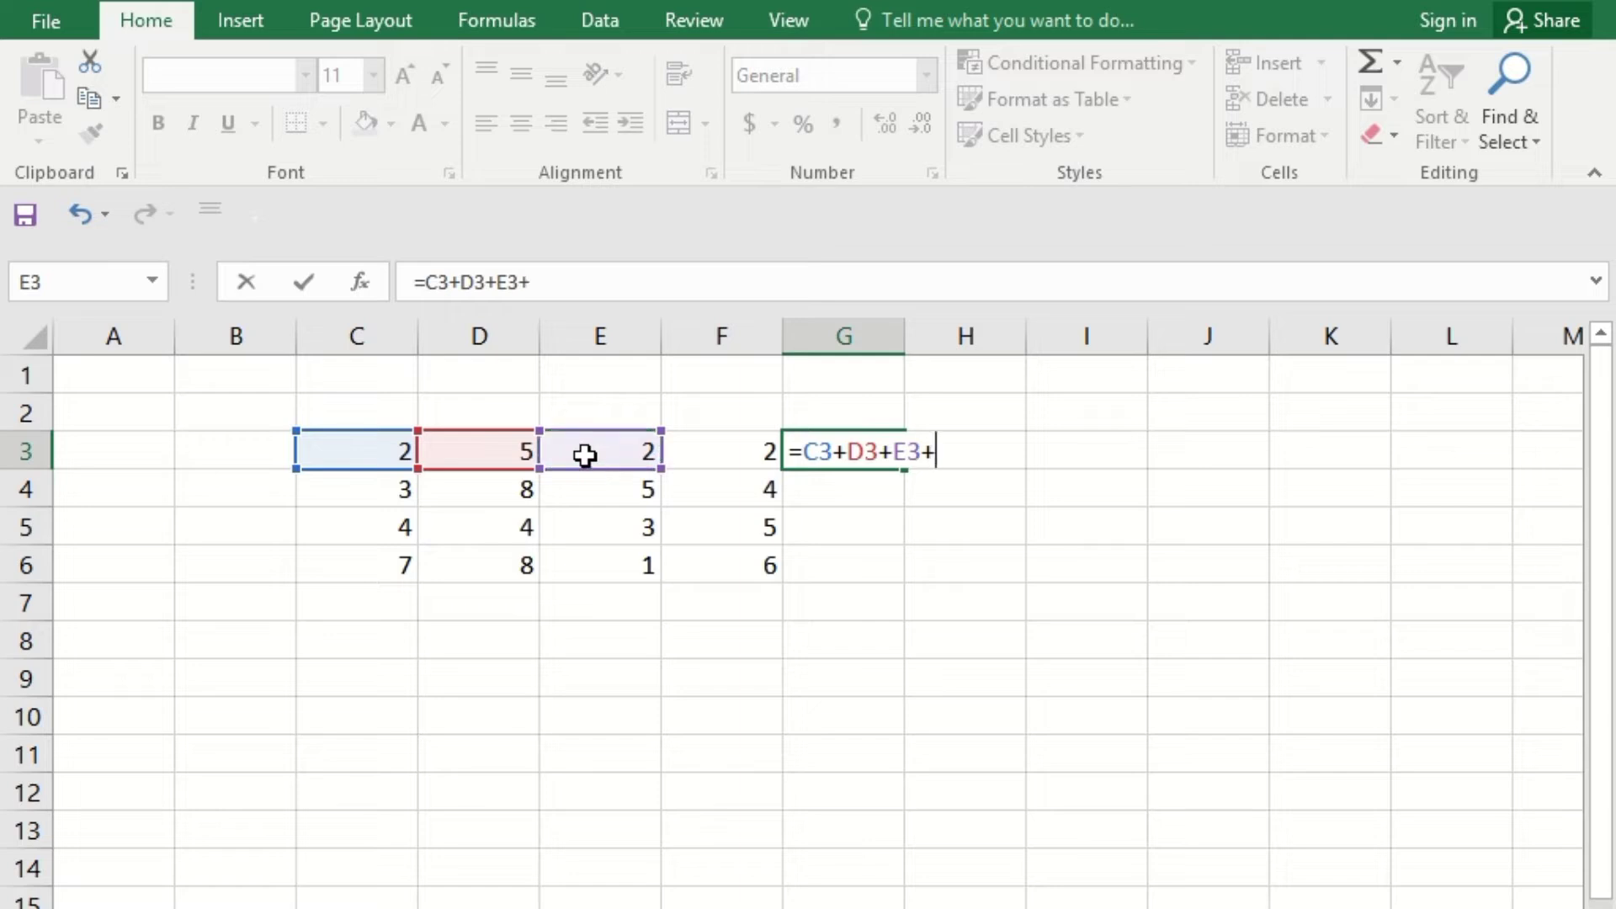
{"action": "left_click", "coordinate": [760, 452]}
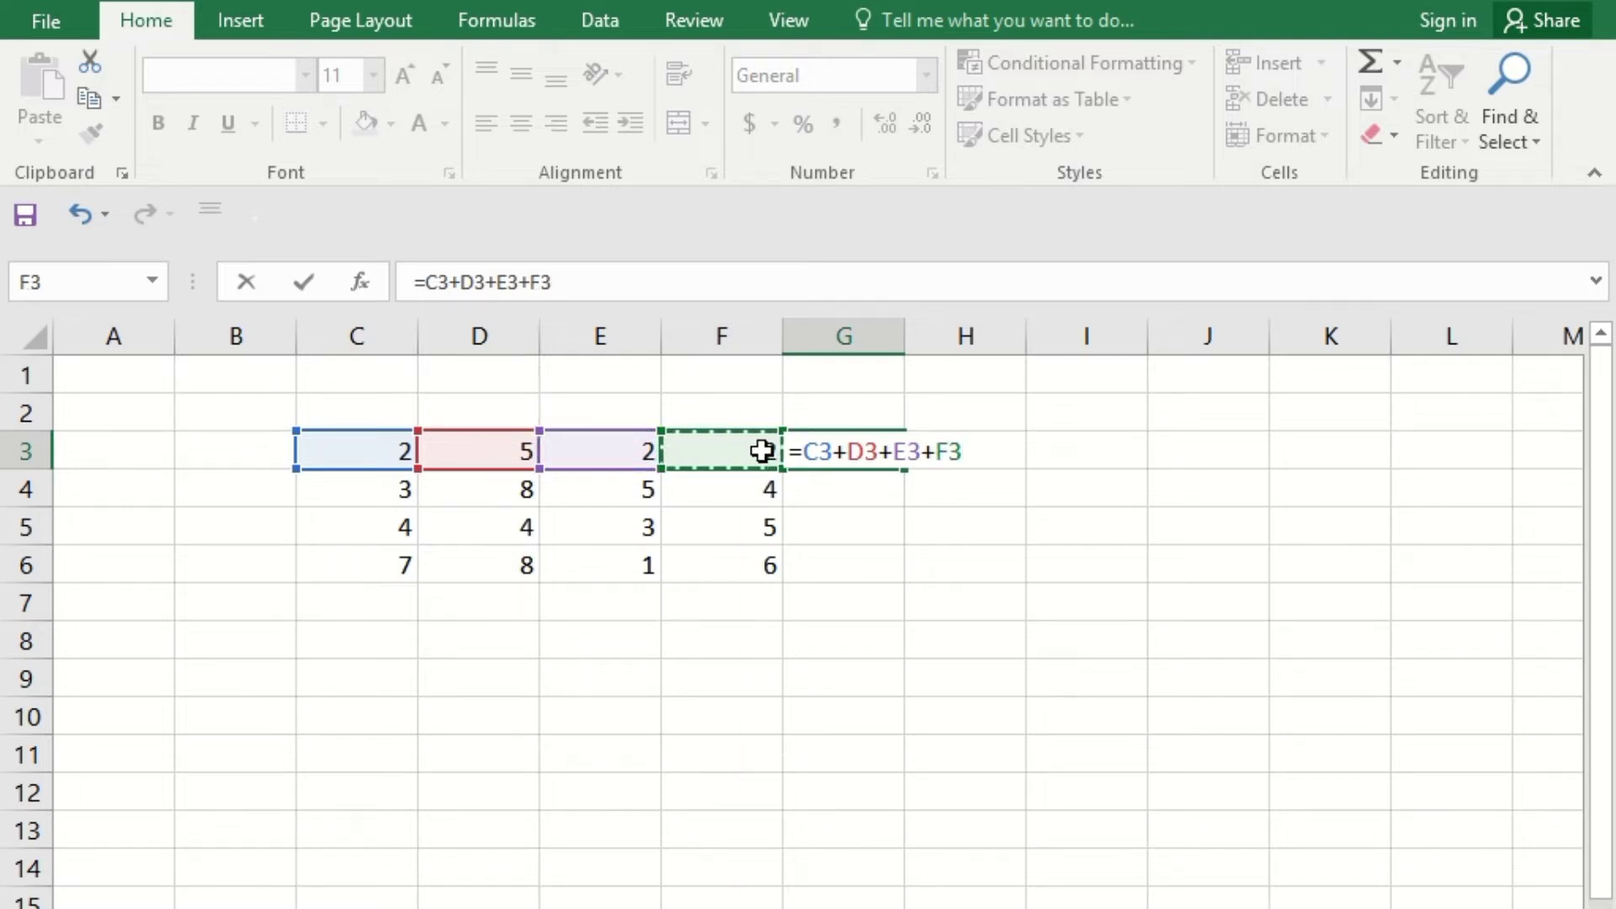
{"action": "key", "text": "Return"}
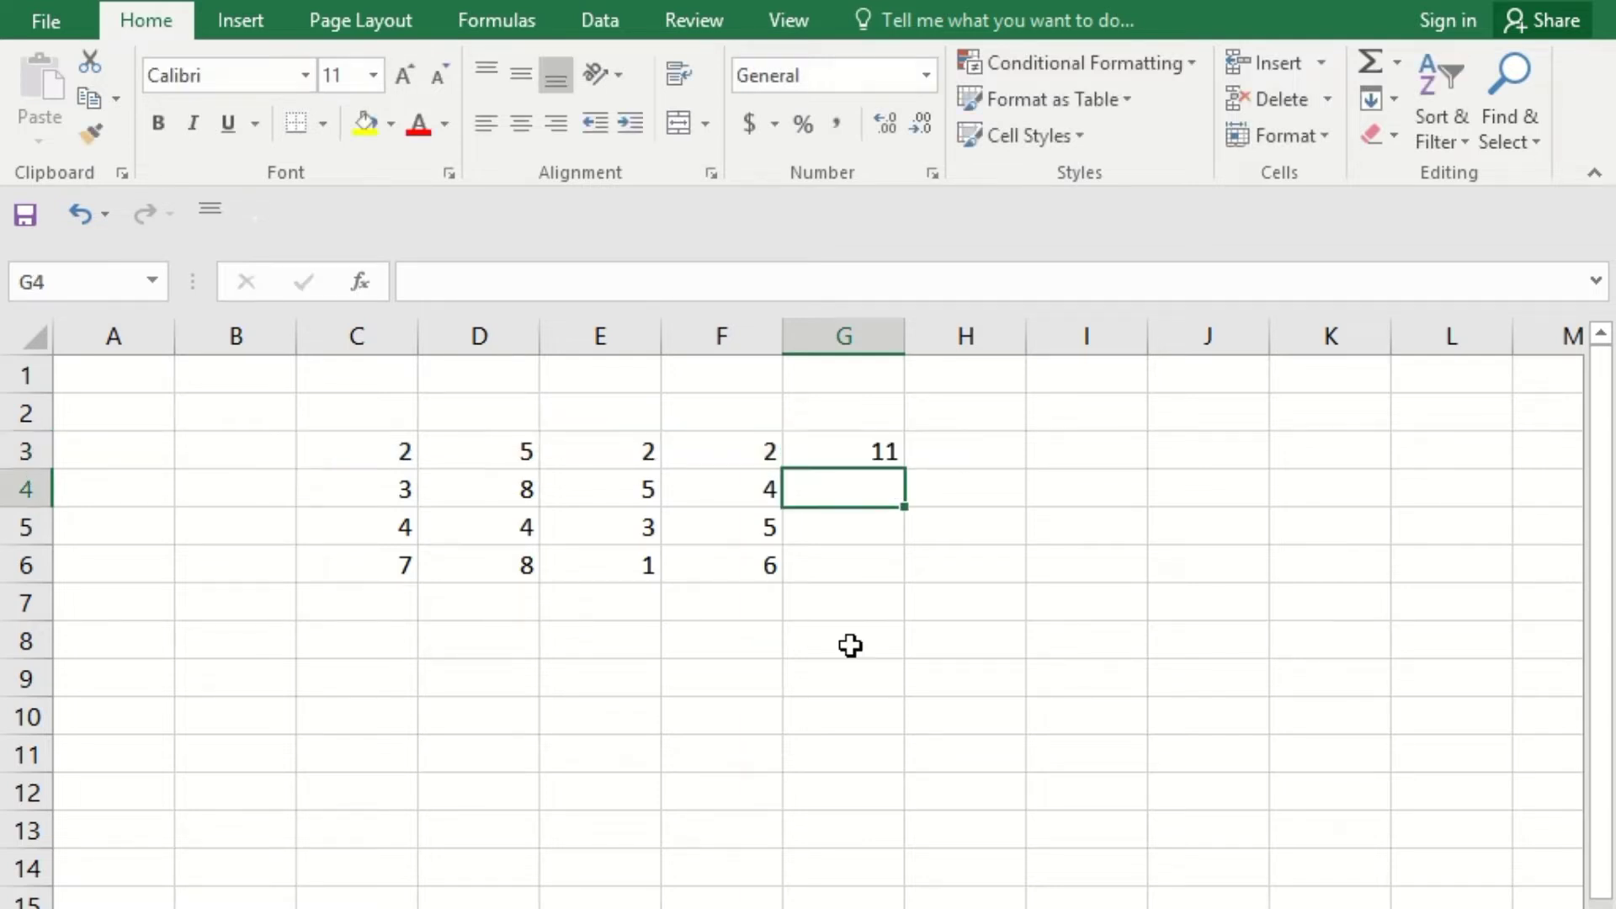
Check the addition formula in G3 against the values in C3:F3
{"action": "left_click_drag", "start_coordinate": [479, 452], "coordinate": [631, 486]}
{"action": "left_click_drag", "start_coordinate": [396, 459], "coordinate": [750, 462]}
{"action": "left_click", "coordinate": [866, 454]}
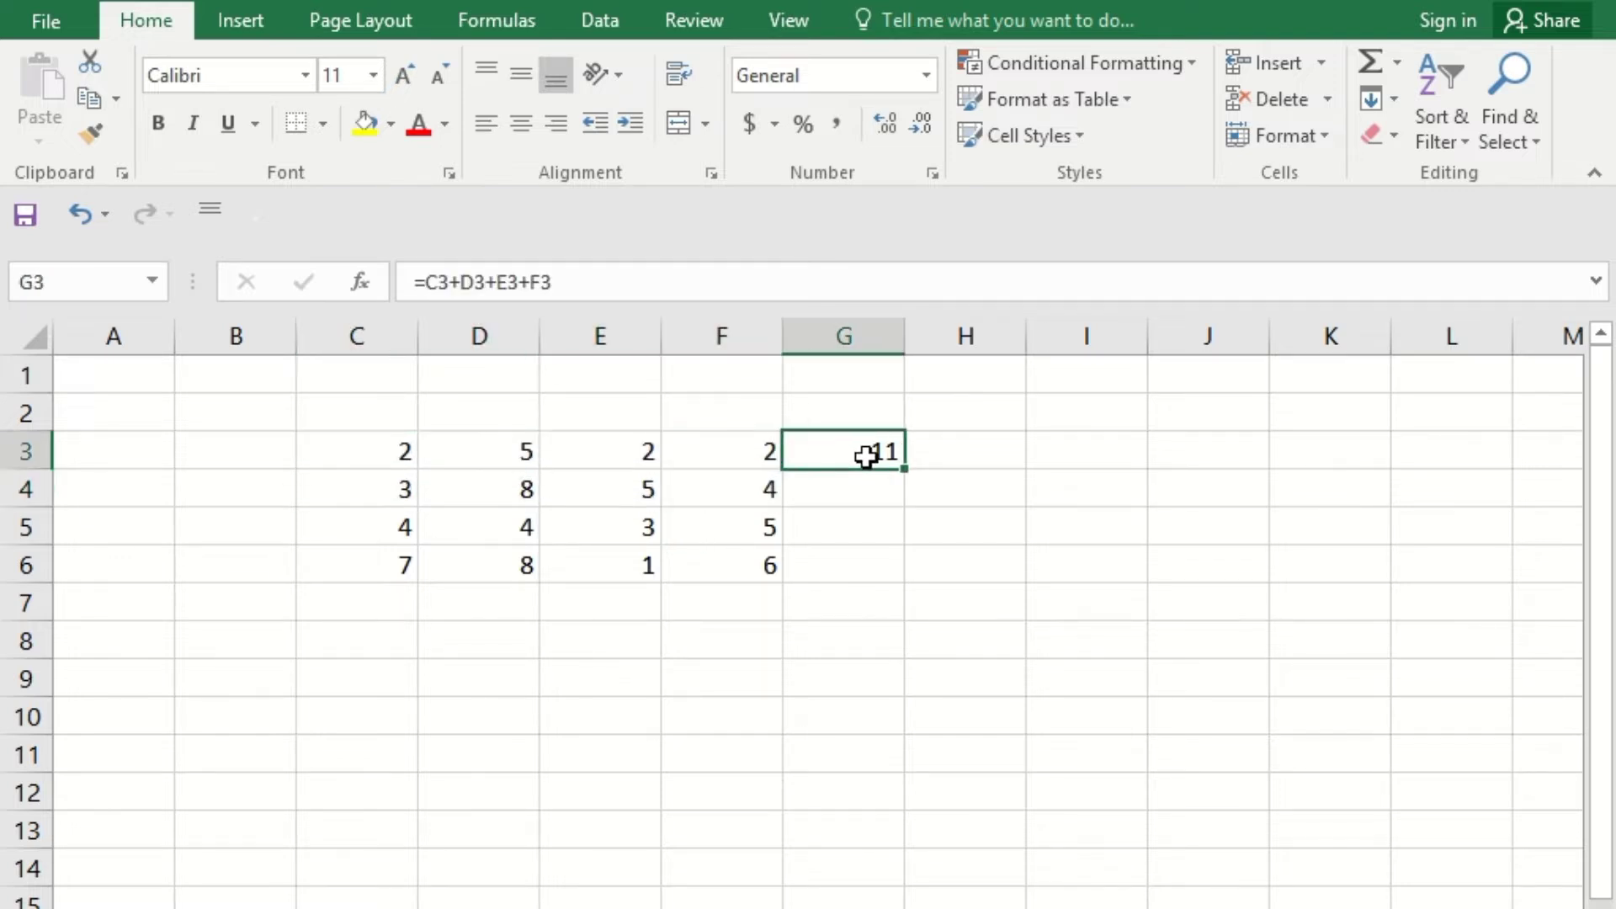
{"action": "left_click", "coordinate": [873, 498]}
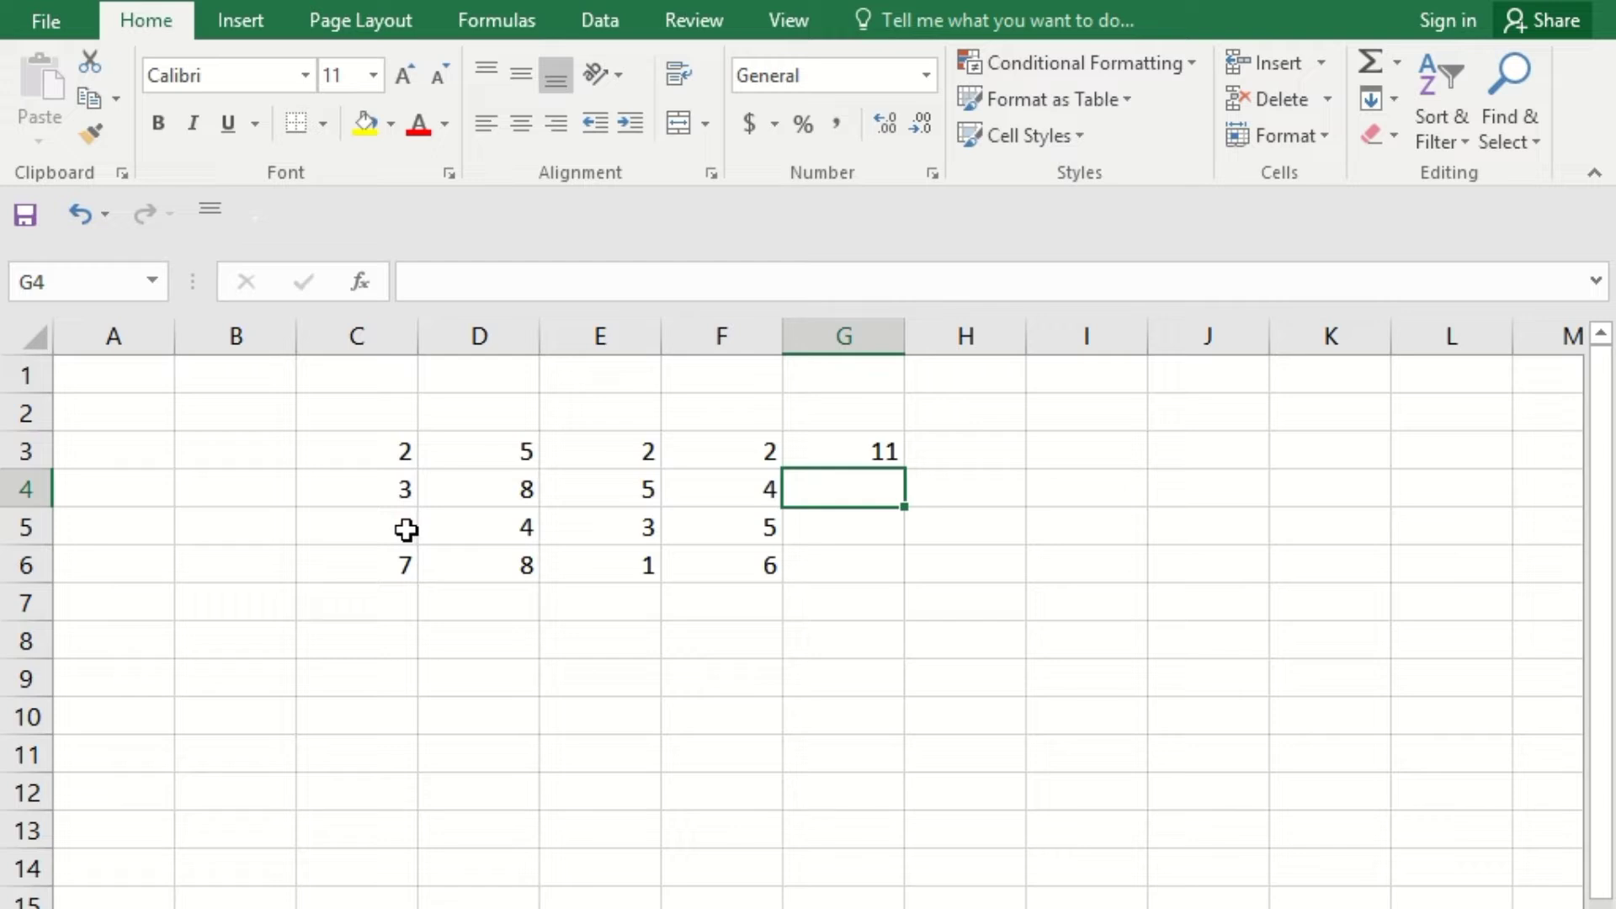
Select the scattered cells C5, D4, E4 and F5 together to mark which values can be added
{"action": "left_click", "coordinate": [382, 527]}
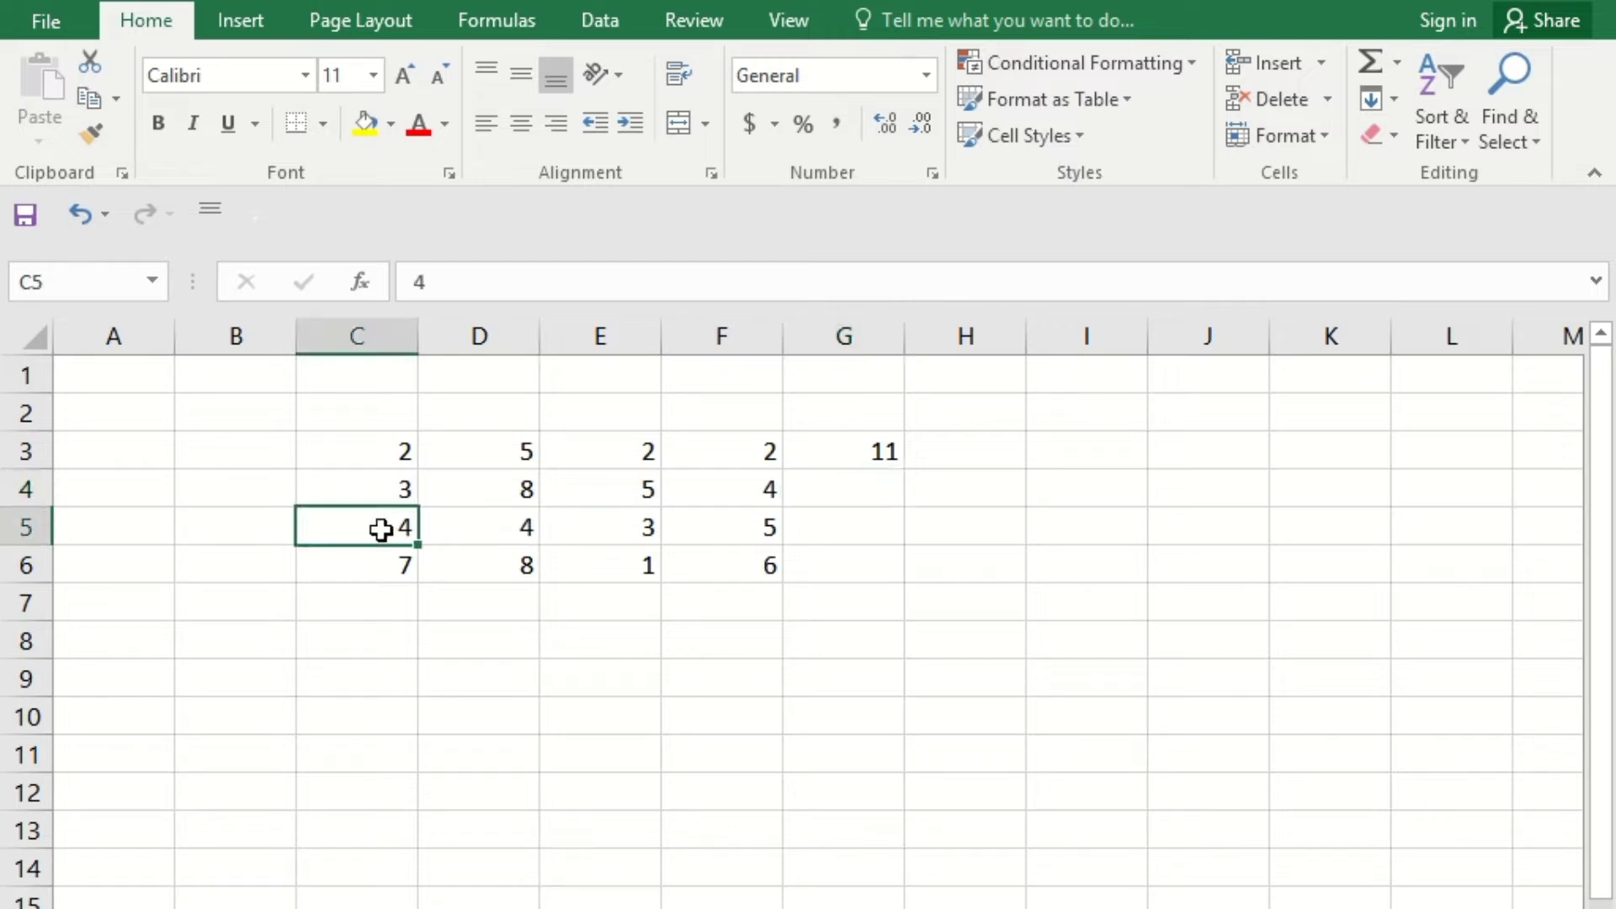
{"action": "left_click", "coordinate": [486, 492], "text": "ctrl"}
{"action": "left_click", "coordinate": [635, 477], "text": "ctrl"}
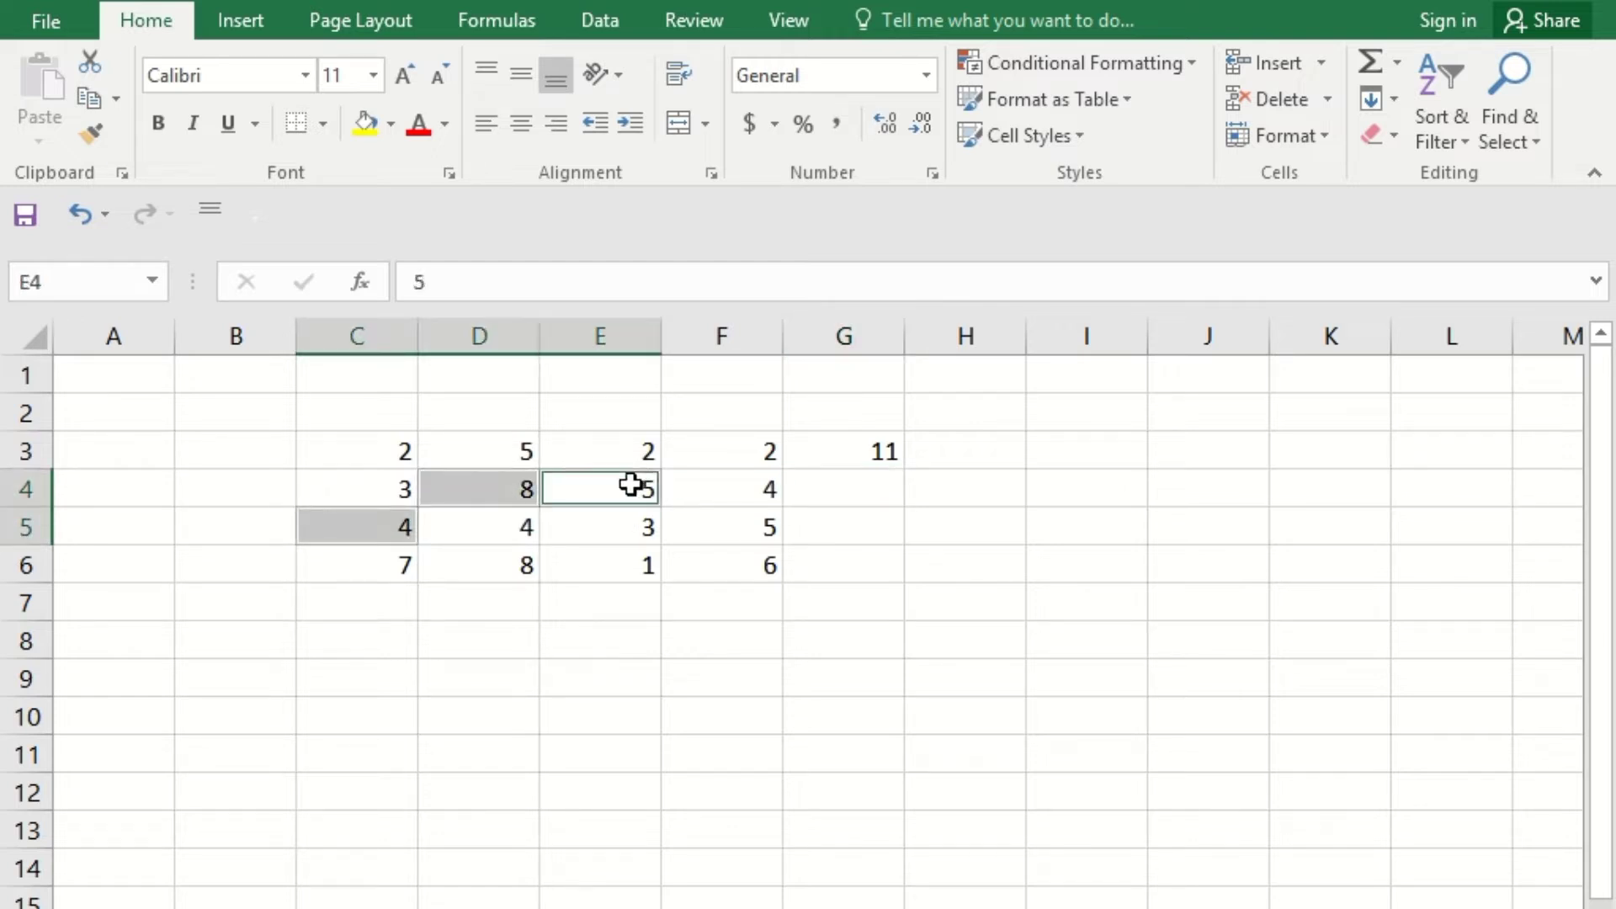
{"action": "left_click", "coordinate": [731, 529], "text": "ctrl"}
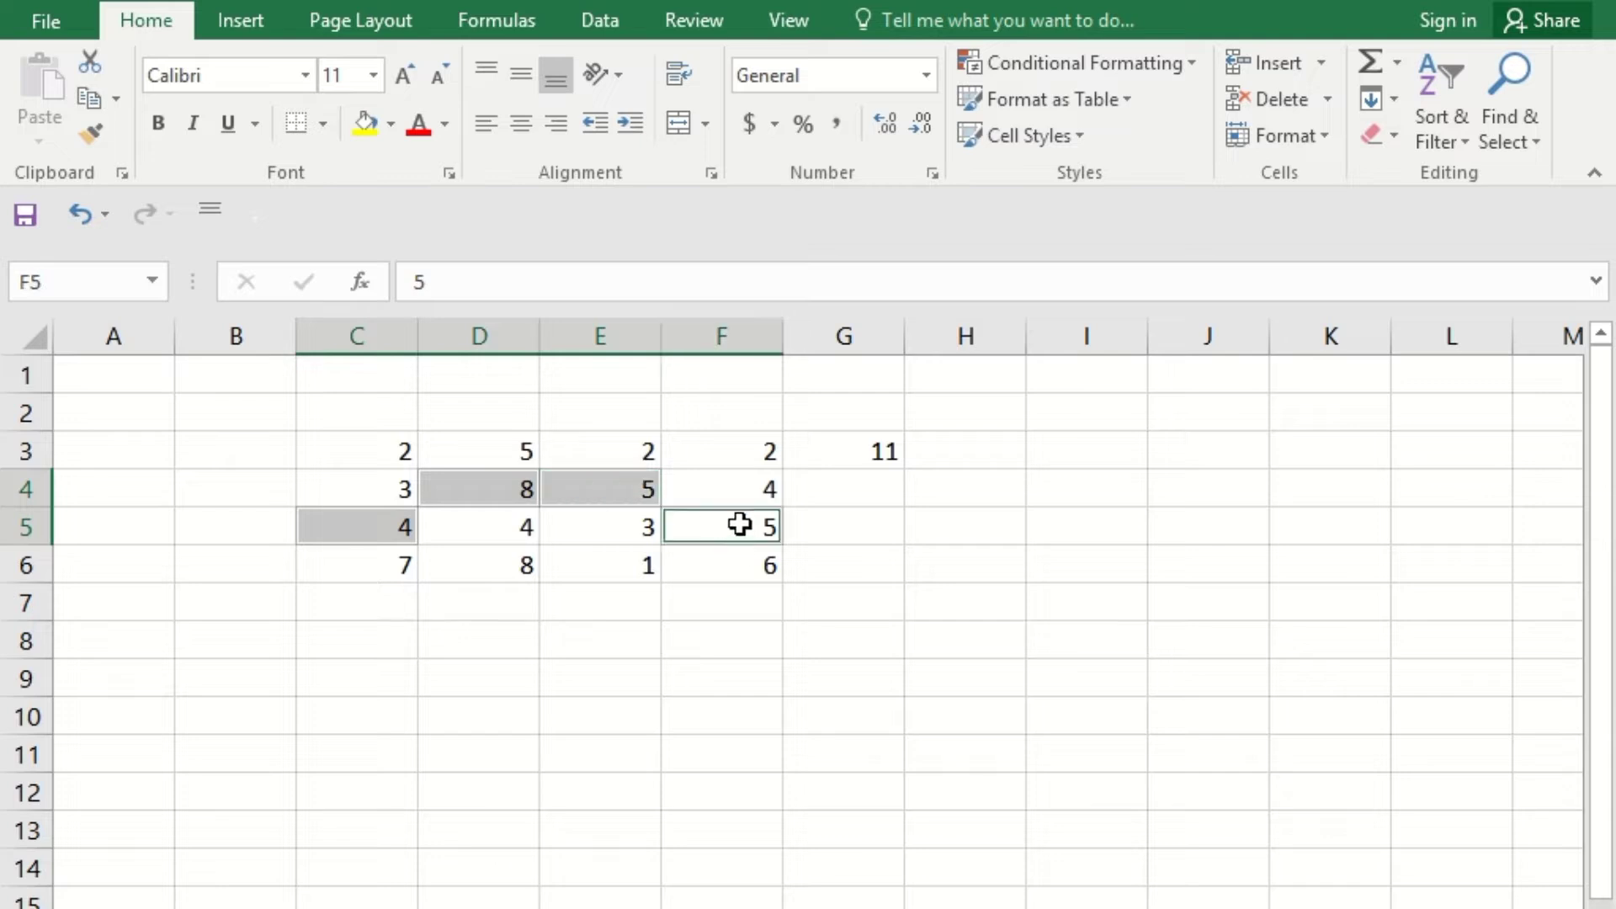
Add up the scattered cells in cell G5 with the formula =C5+D4+E5+F4
{"action": "left_click", "coordinate": [863, 518]}
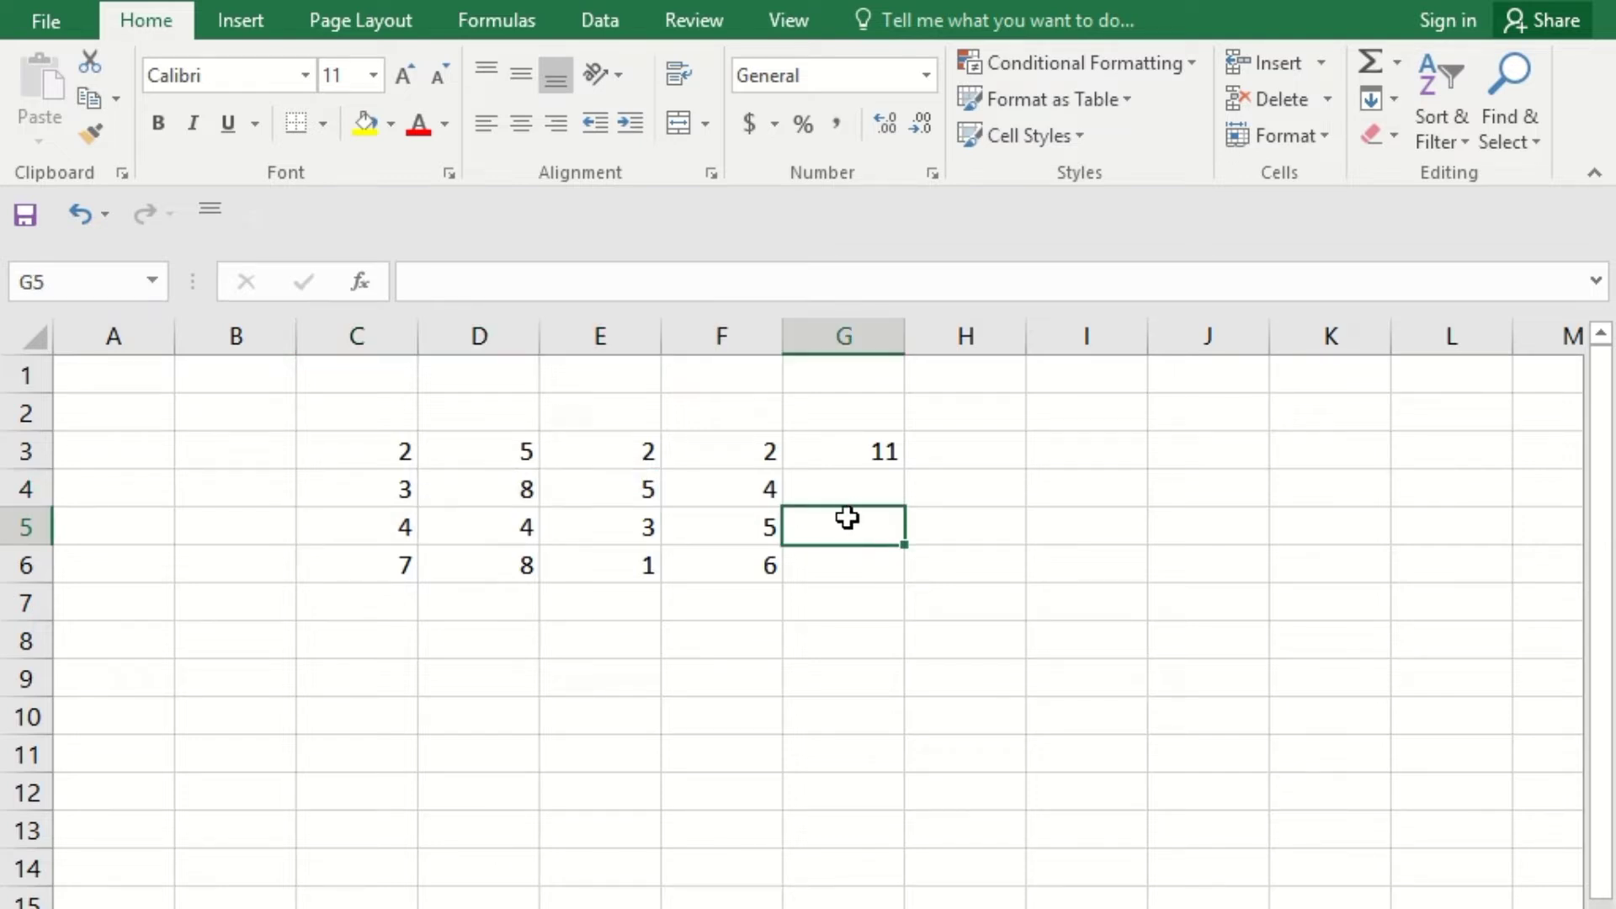
{"action": "type", "text": "="}
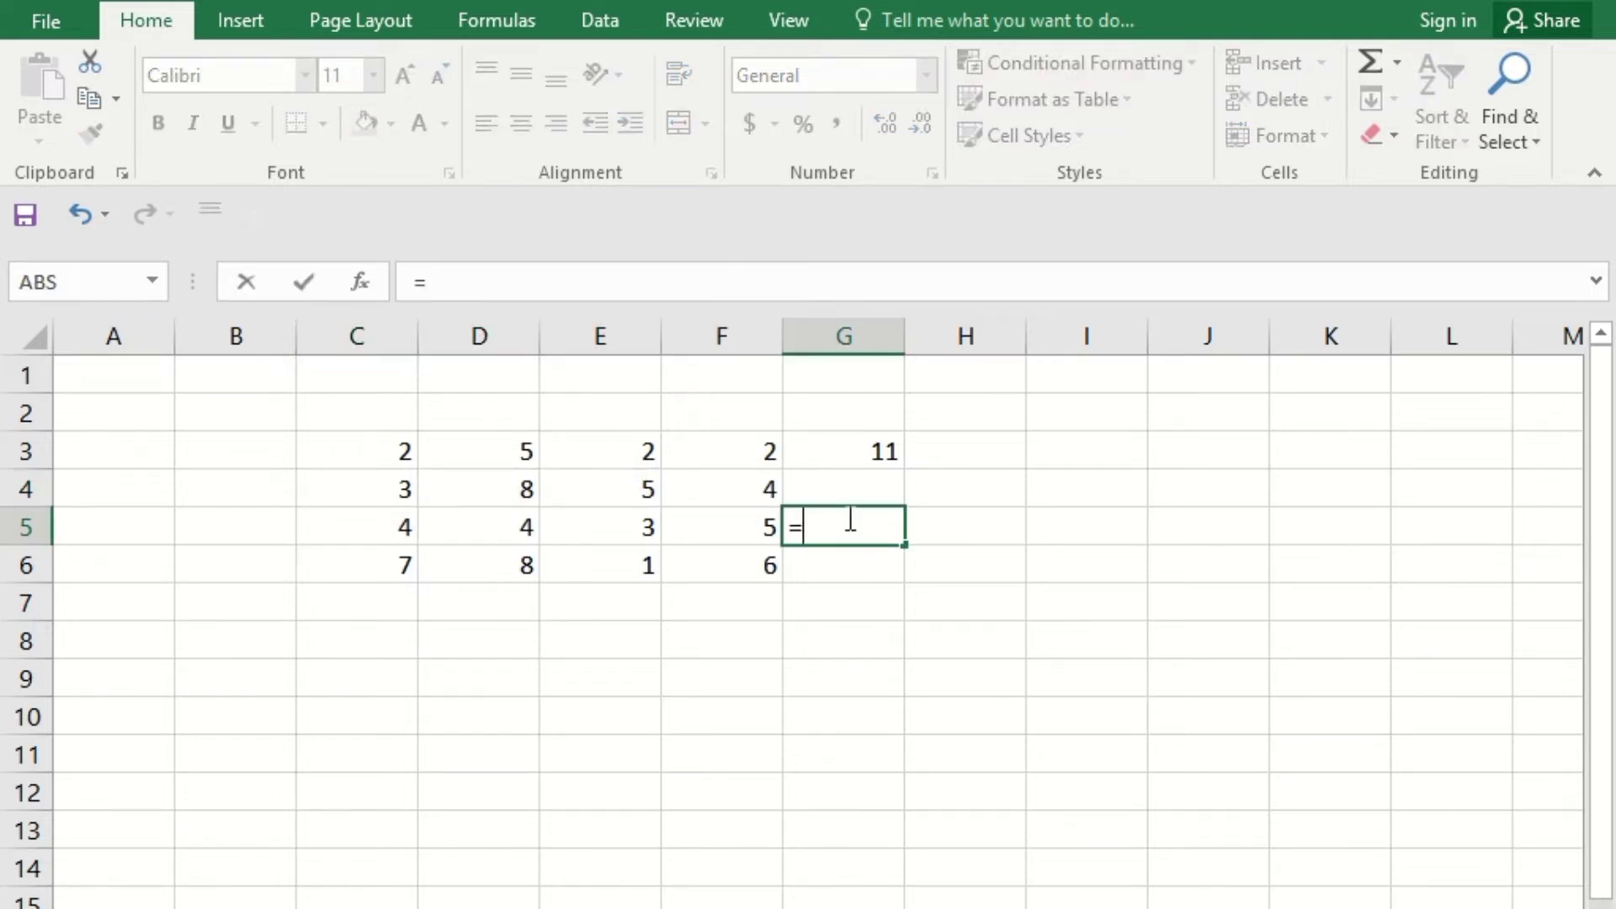
{"action": "left_click", "coordinate": [381, 527]}
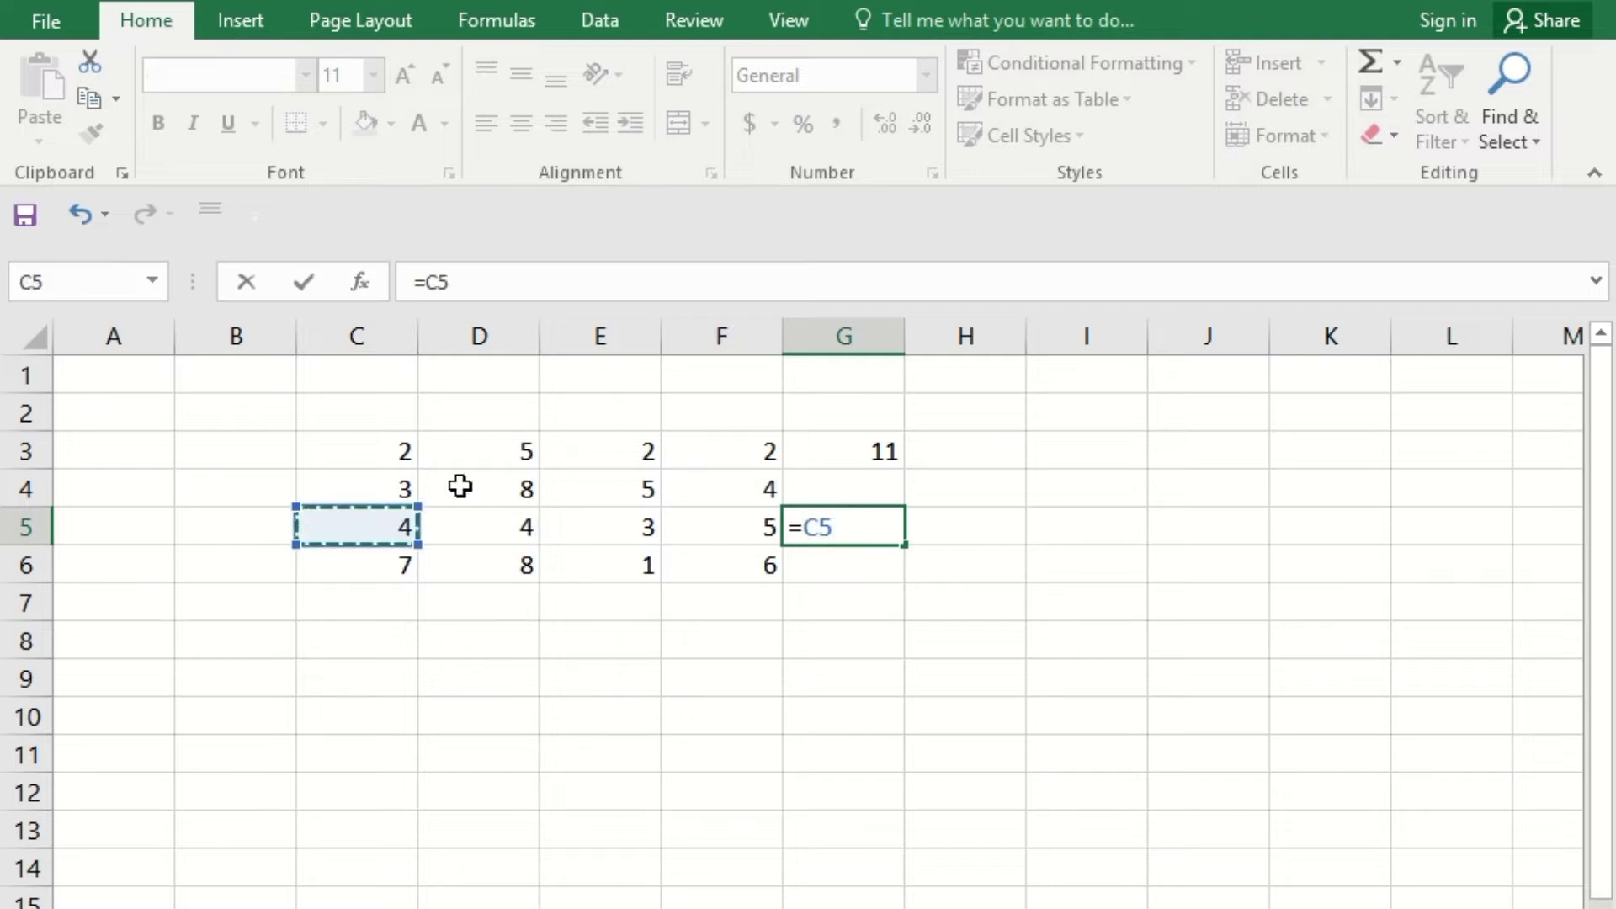
{"action": "type", "text": "+"}
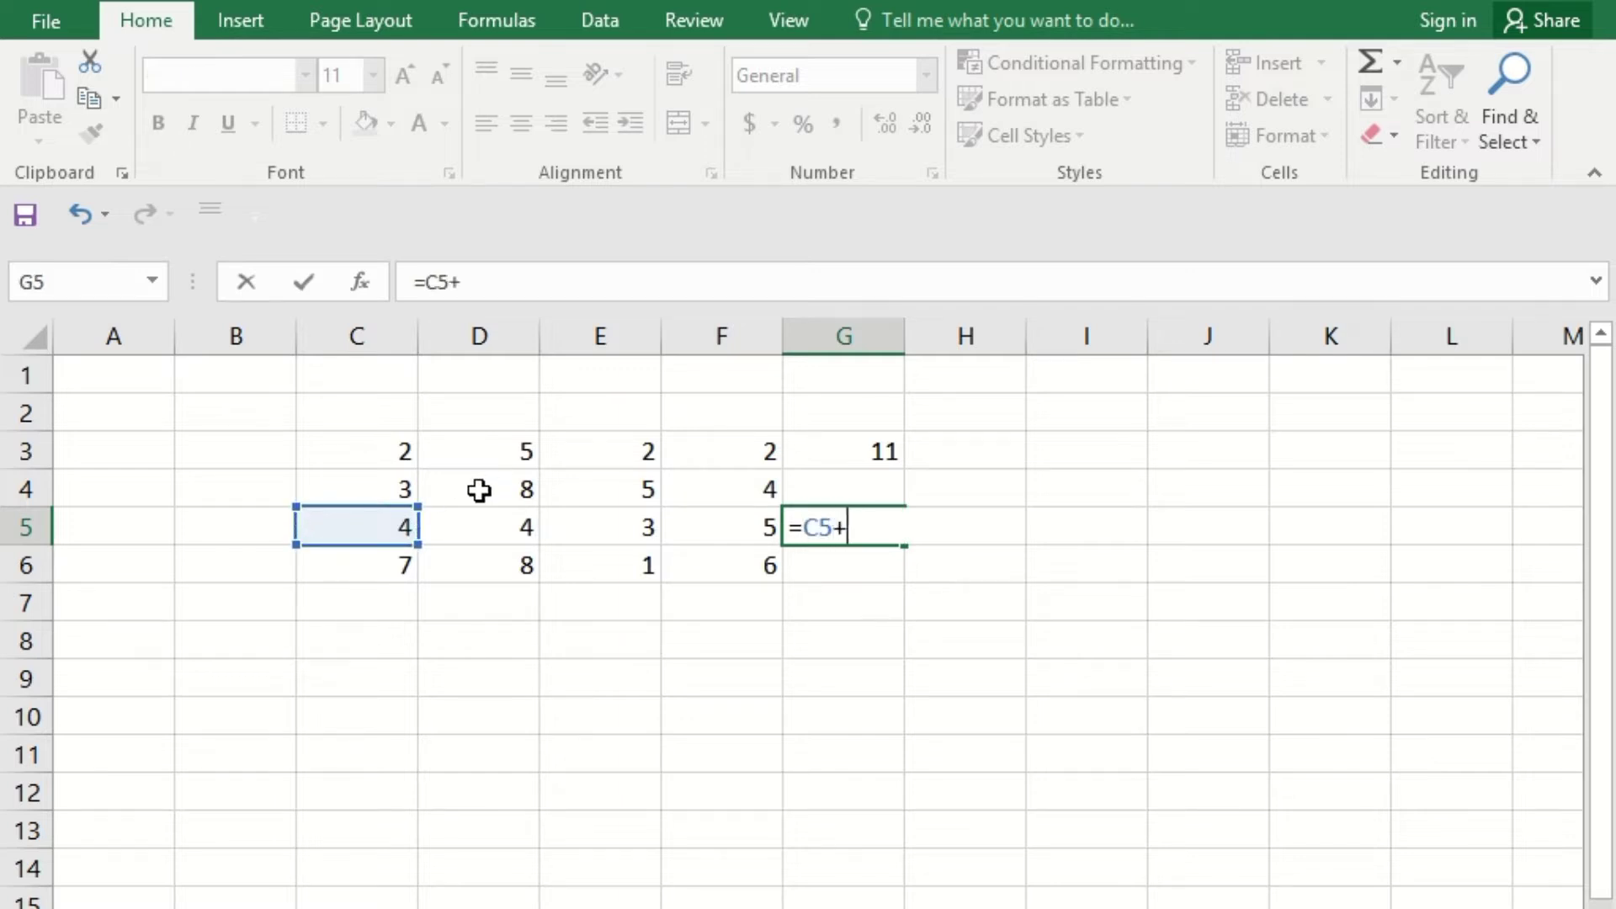
{"action": "left_click", "coordinate": [479, 490]}
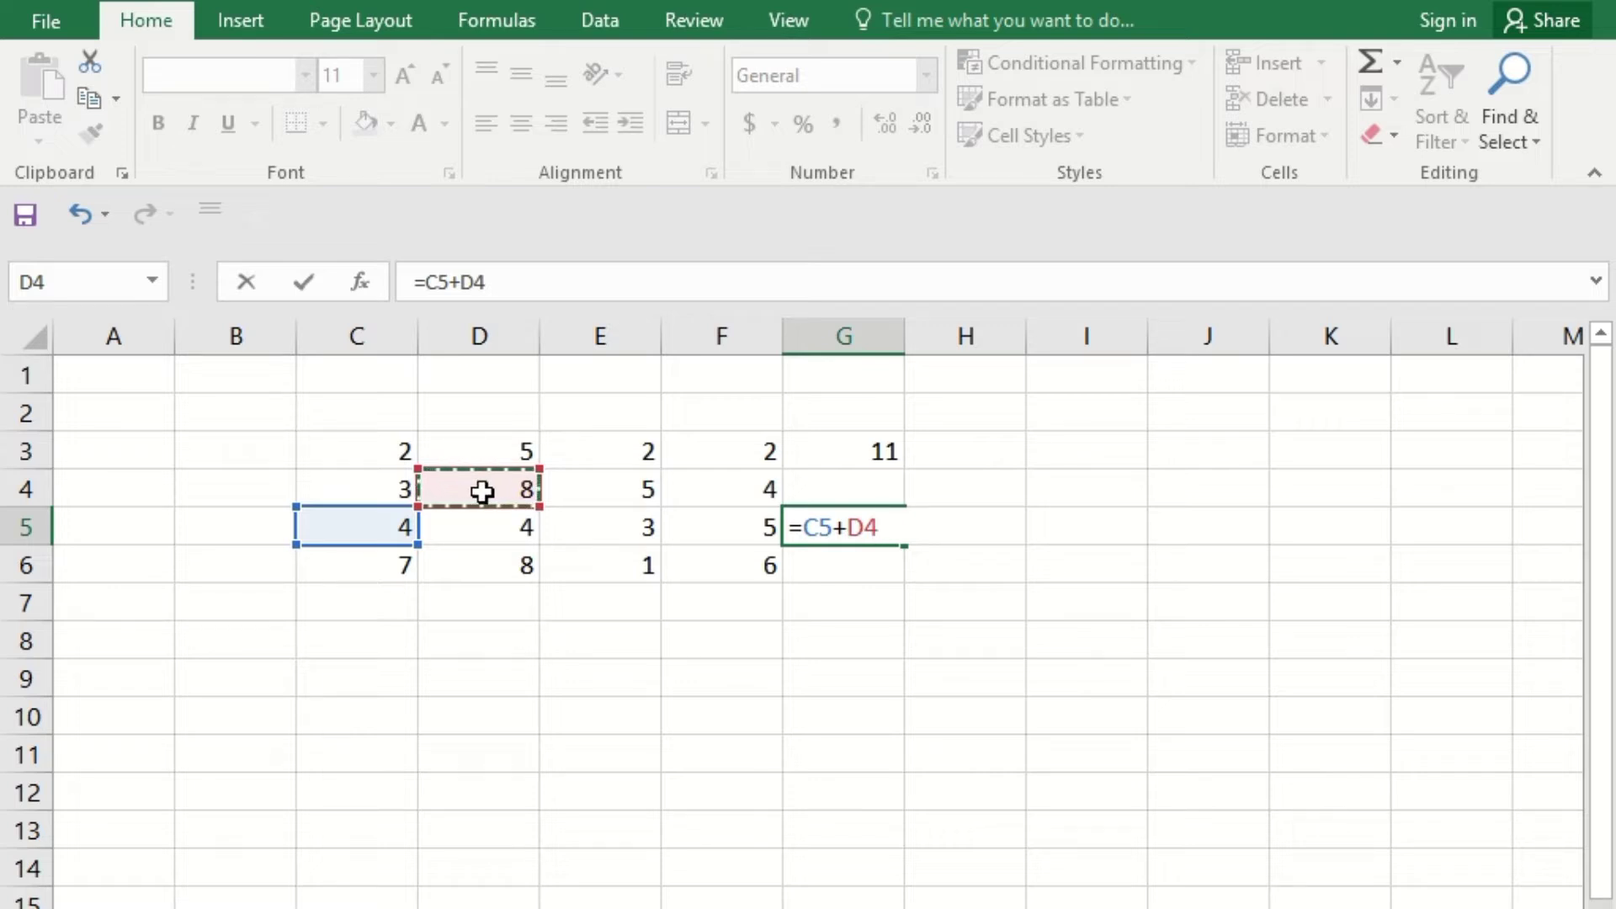
{"action": "type", "text": "+"}
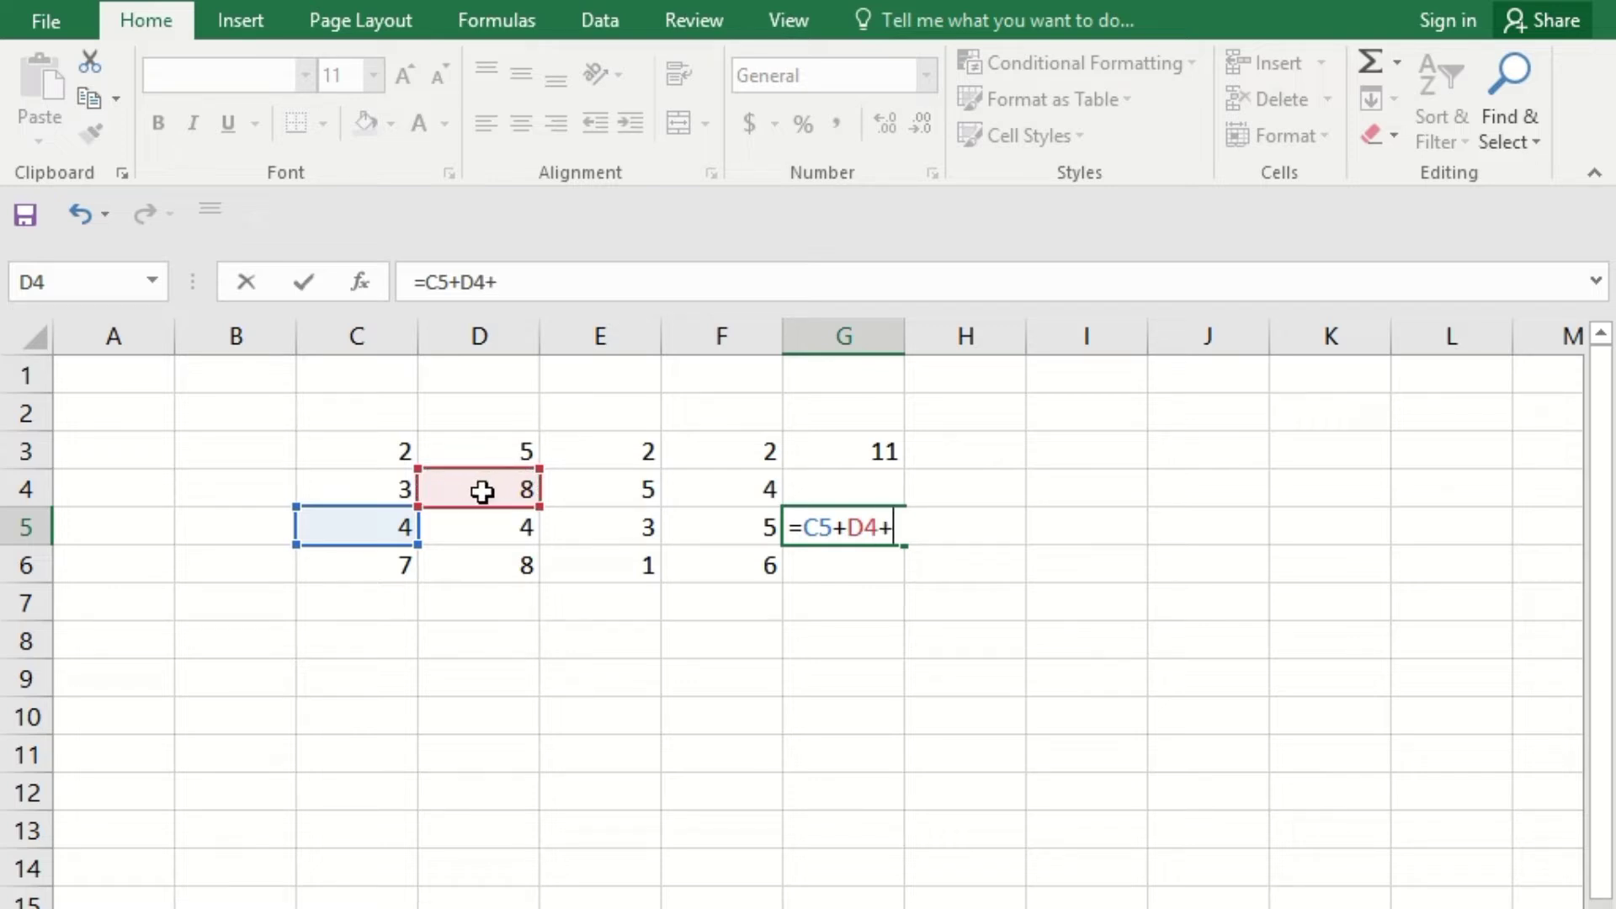
{"action": "left_click", "coordinate": [600, 526]}
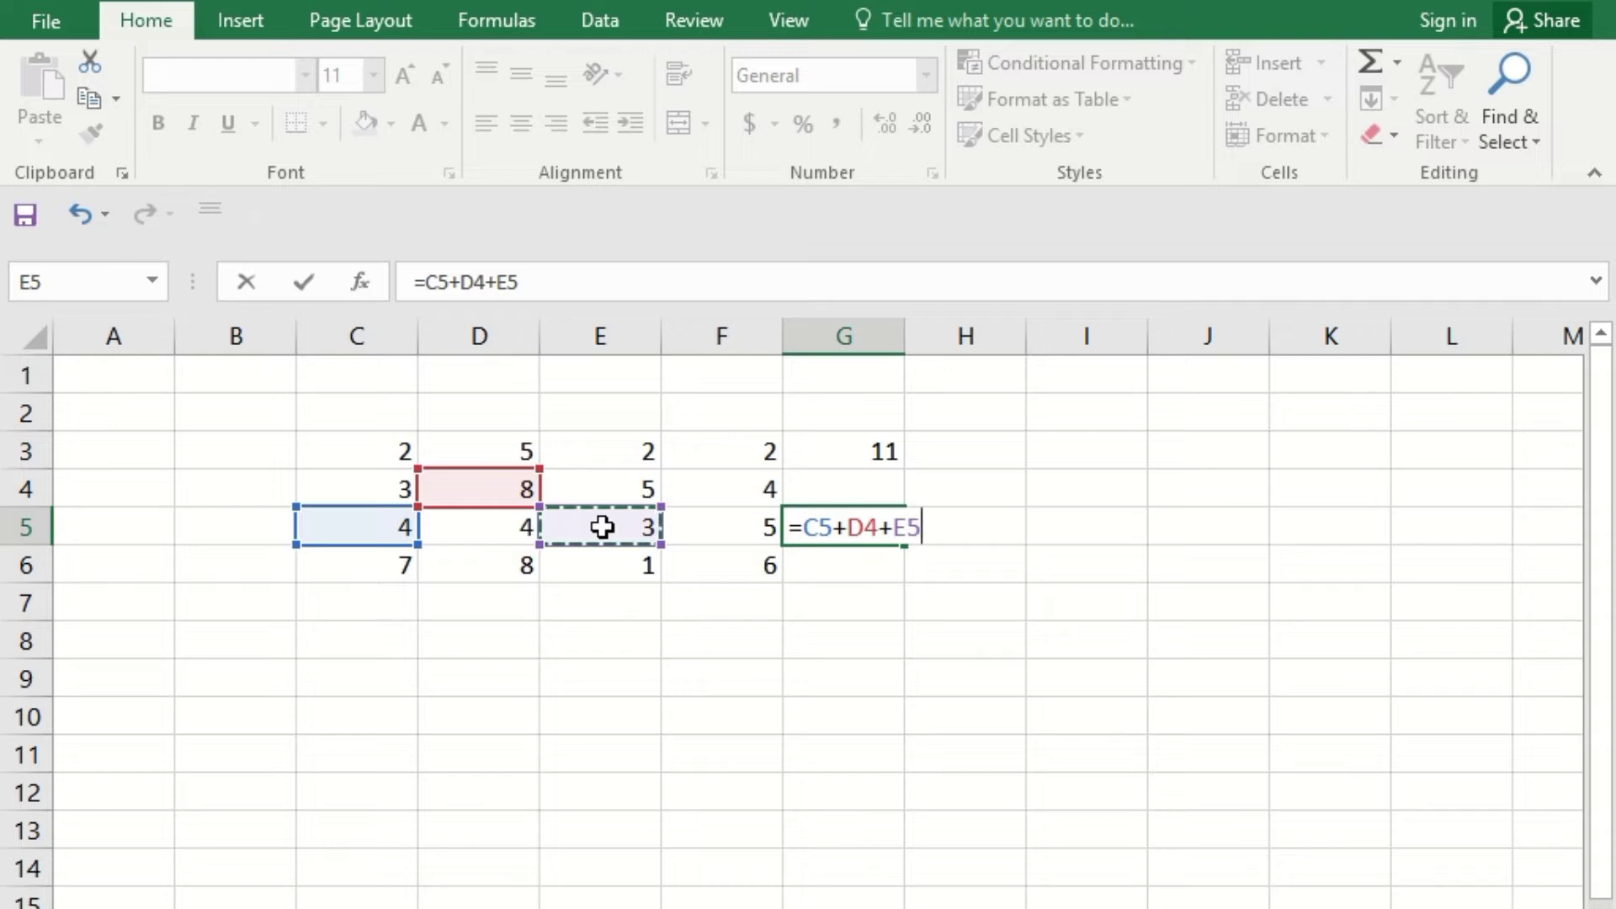
{"action": "type", "text": "+"}
{"action": "left_click", "coordinate": [749, 484]}
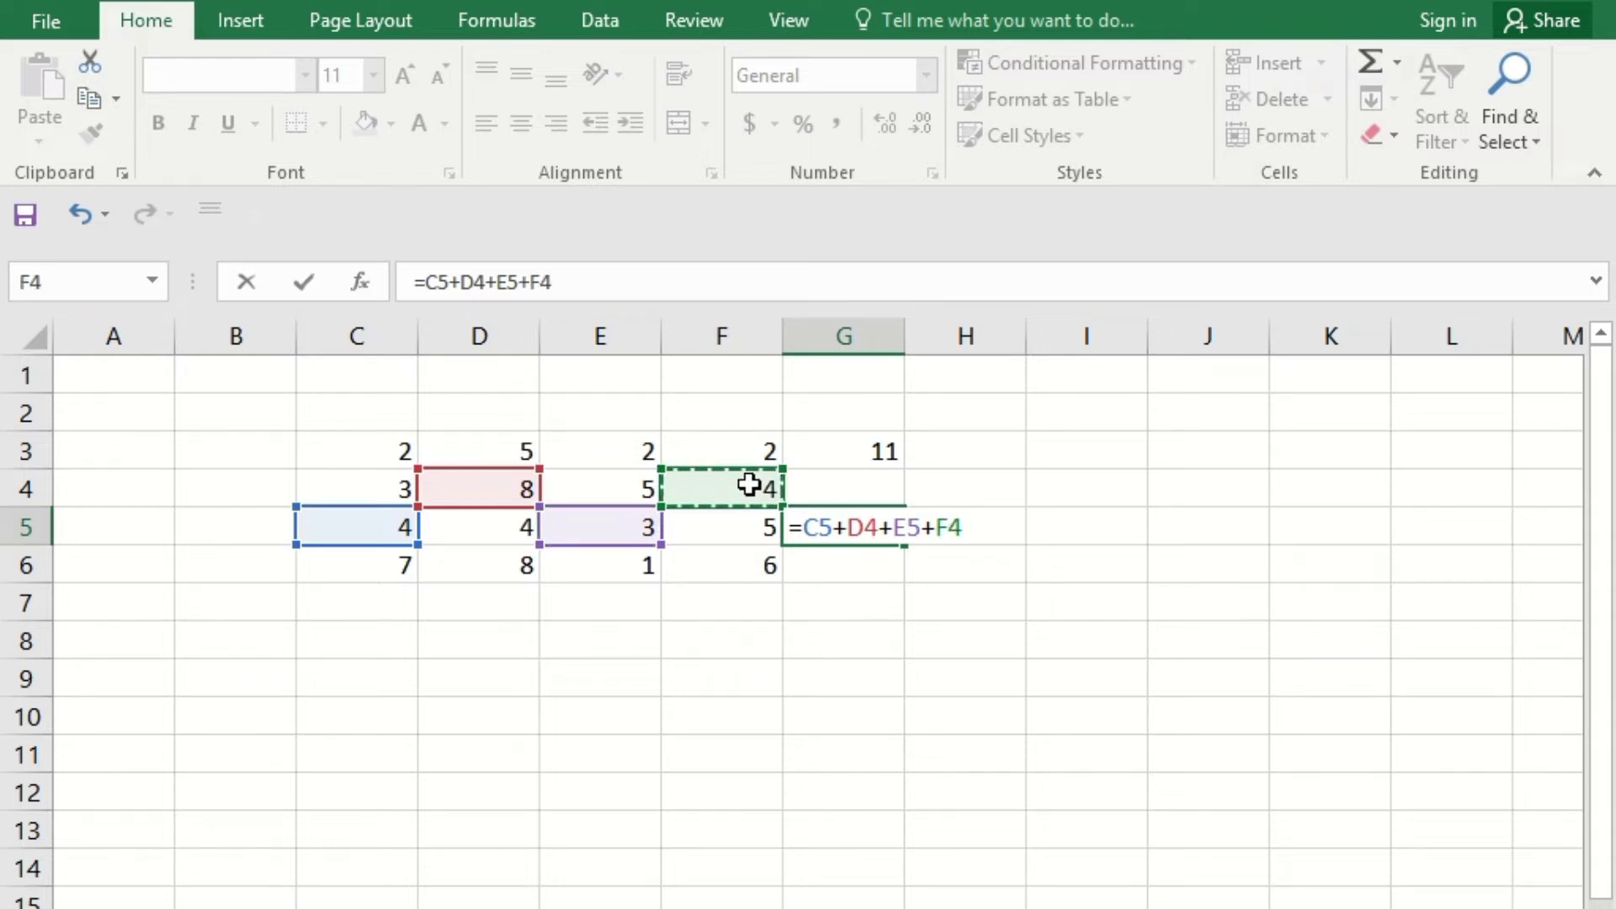
{"action": "key", "text": "Return"}
Check the addition formula in G5 against its source cells C5, D4, E5 and F4
{"action": "left_click", "coordinate": [861, 517]}
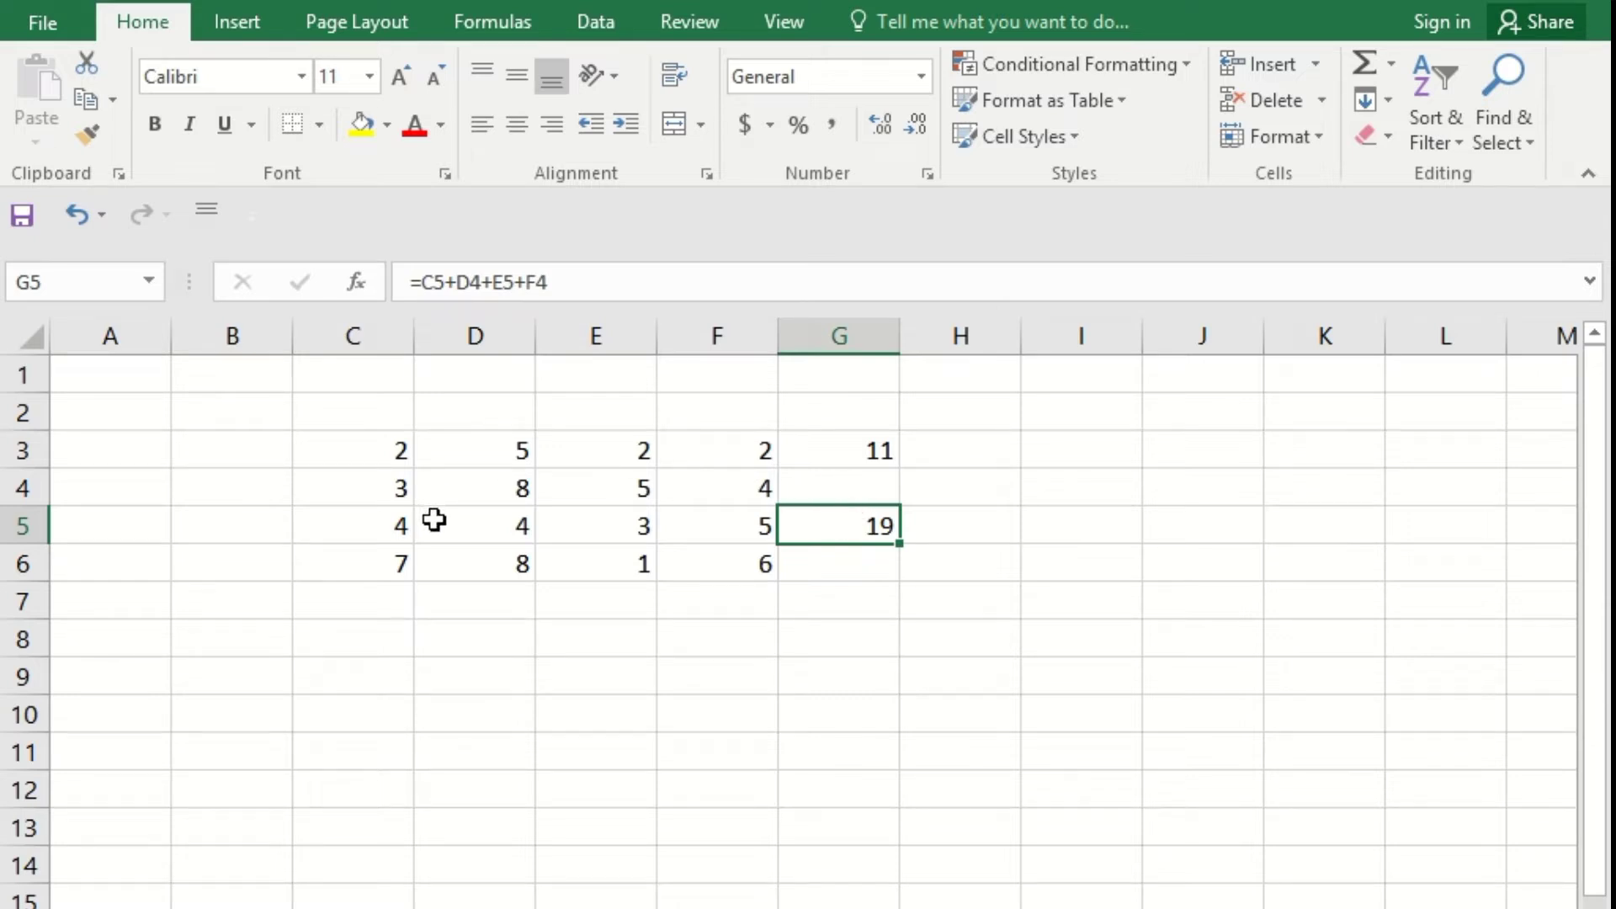
{"action": "left_click", "coordinate": [375, 521]}
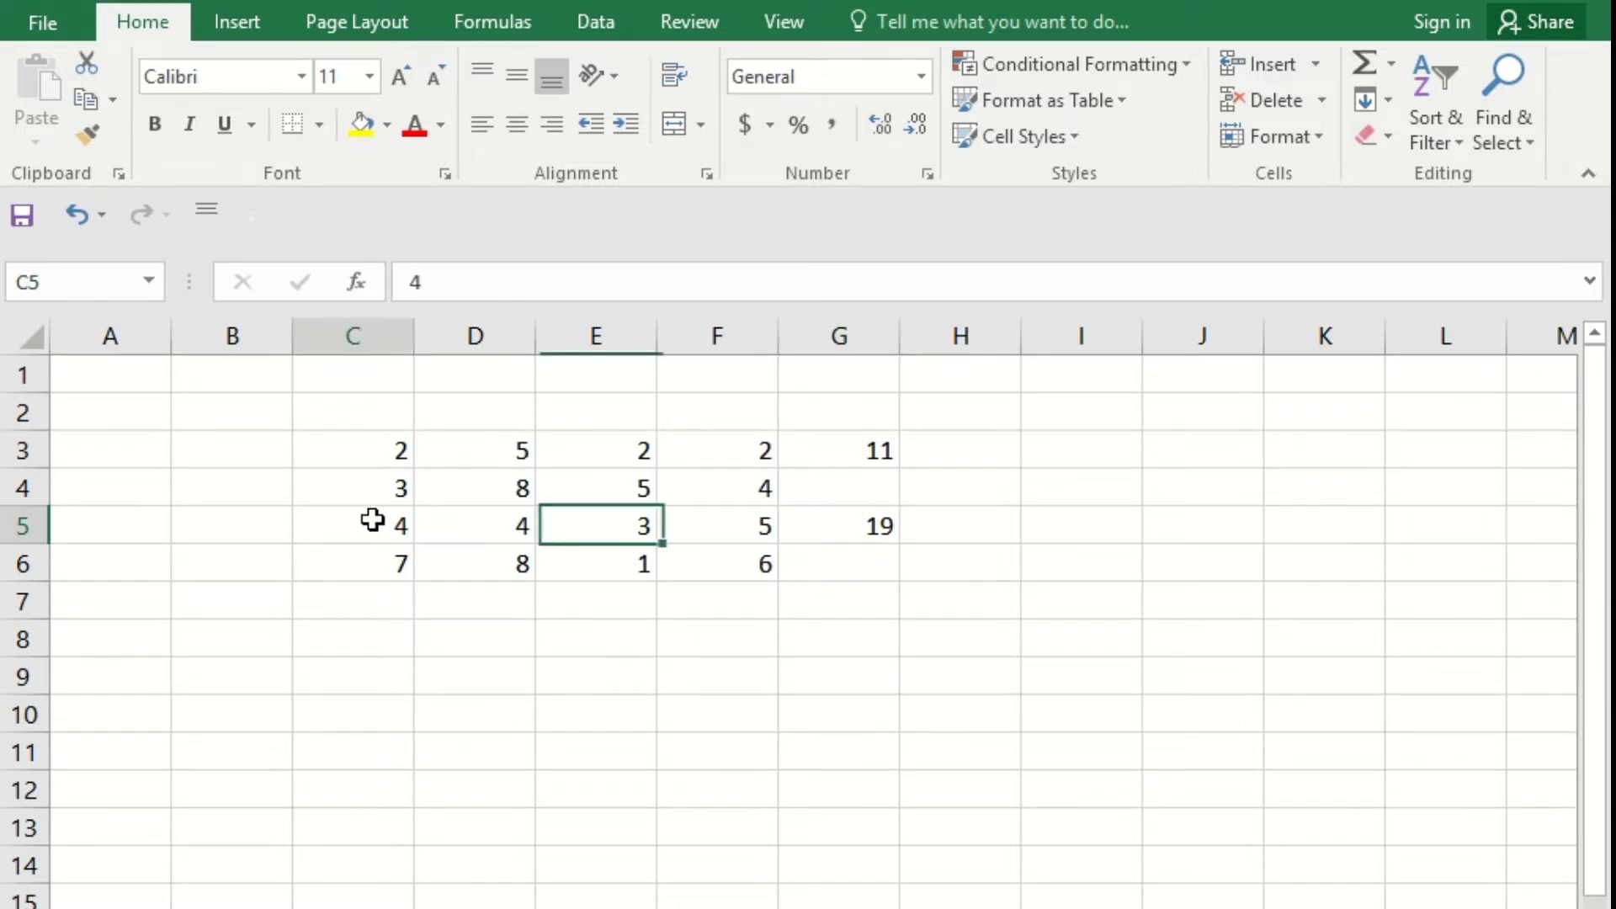
{"action": "left_click", "coordinate": [522, 495], "text": "ctrl"}
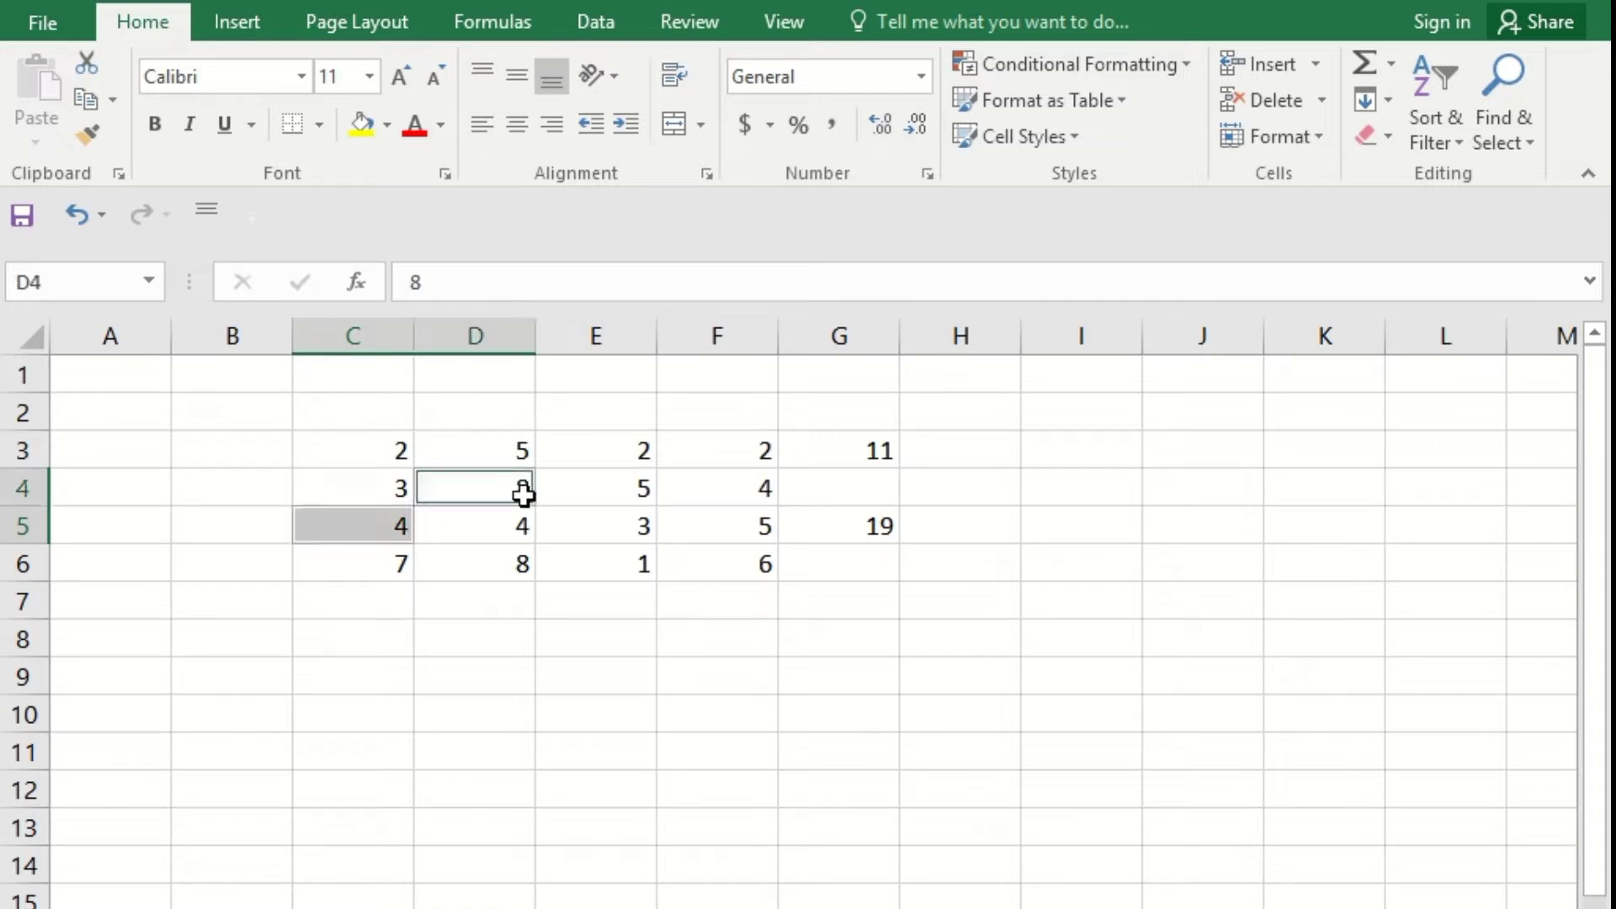
{"action": "left_click", "coordinate": [600, 526], "text": "ctrl"}
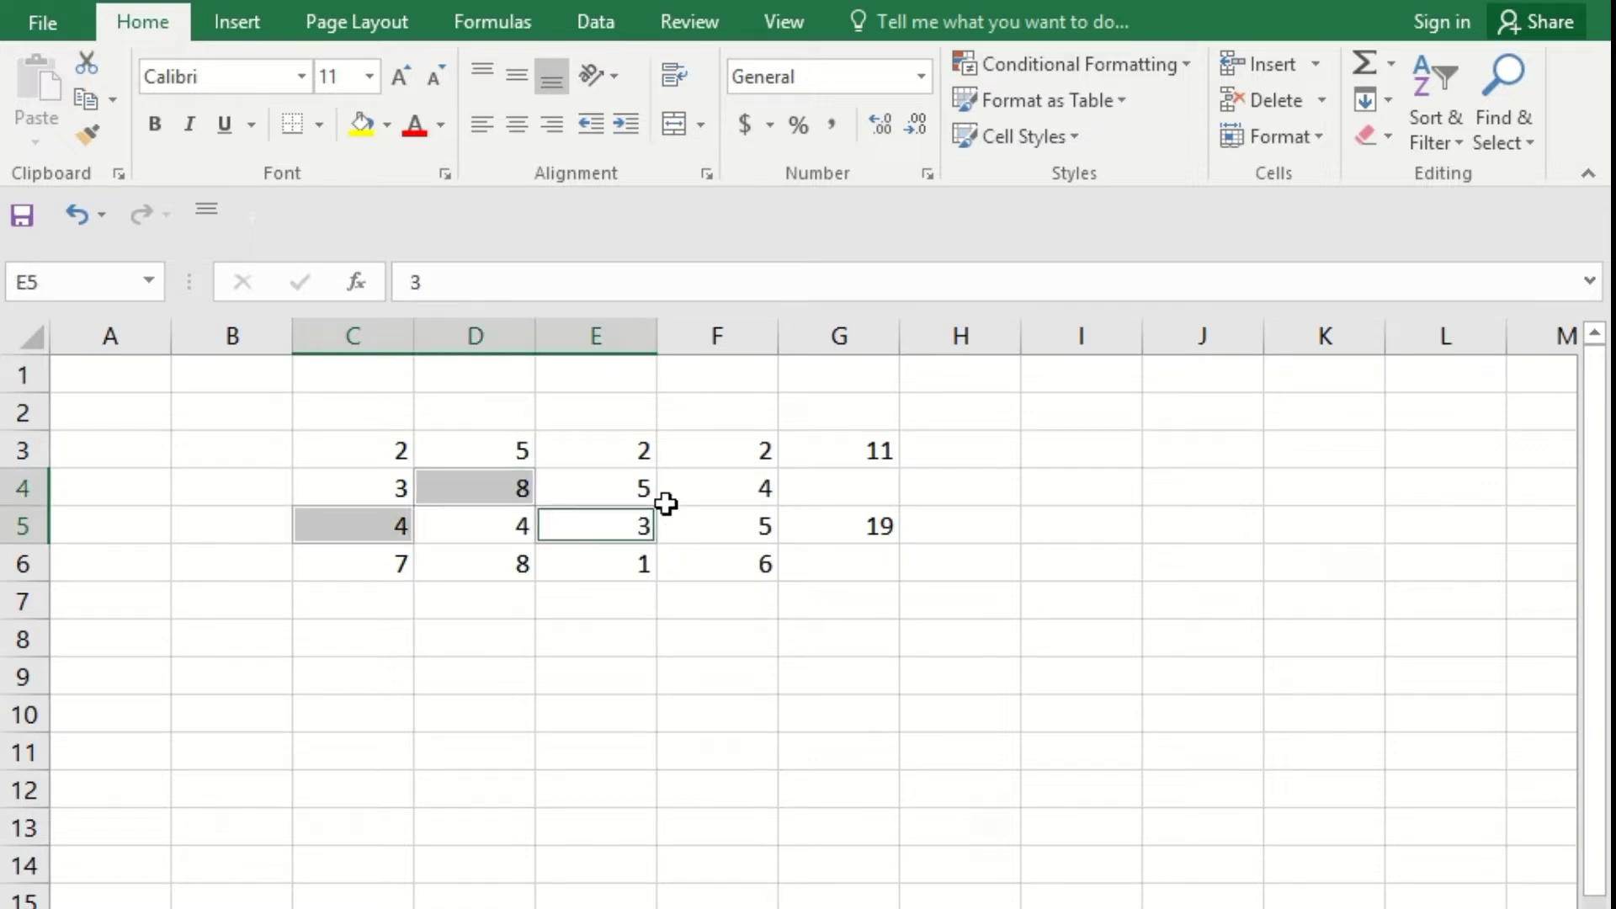
{"action": "left_click", "coordinate": [760, 478], "text": "ctrl"}
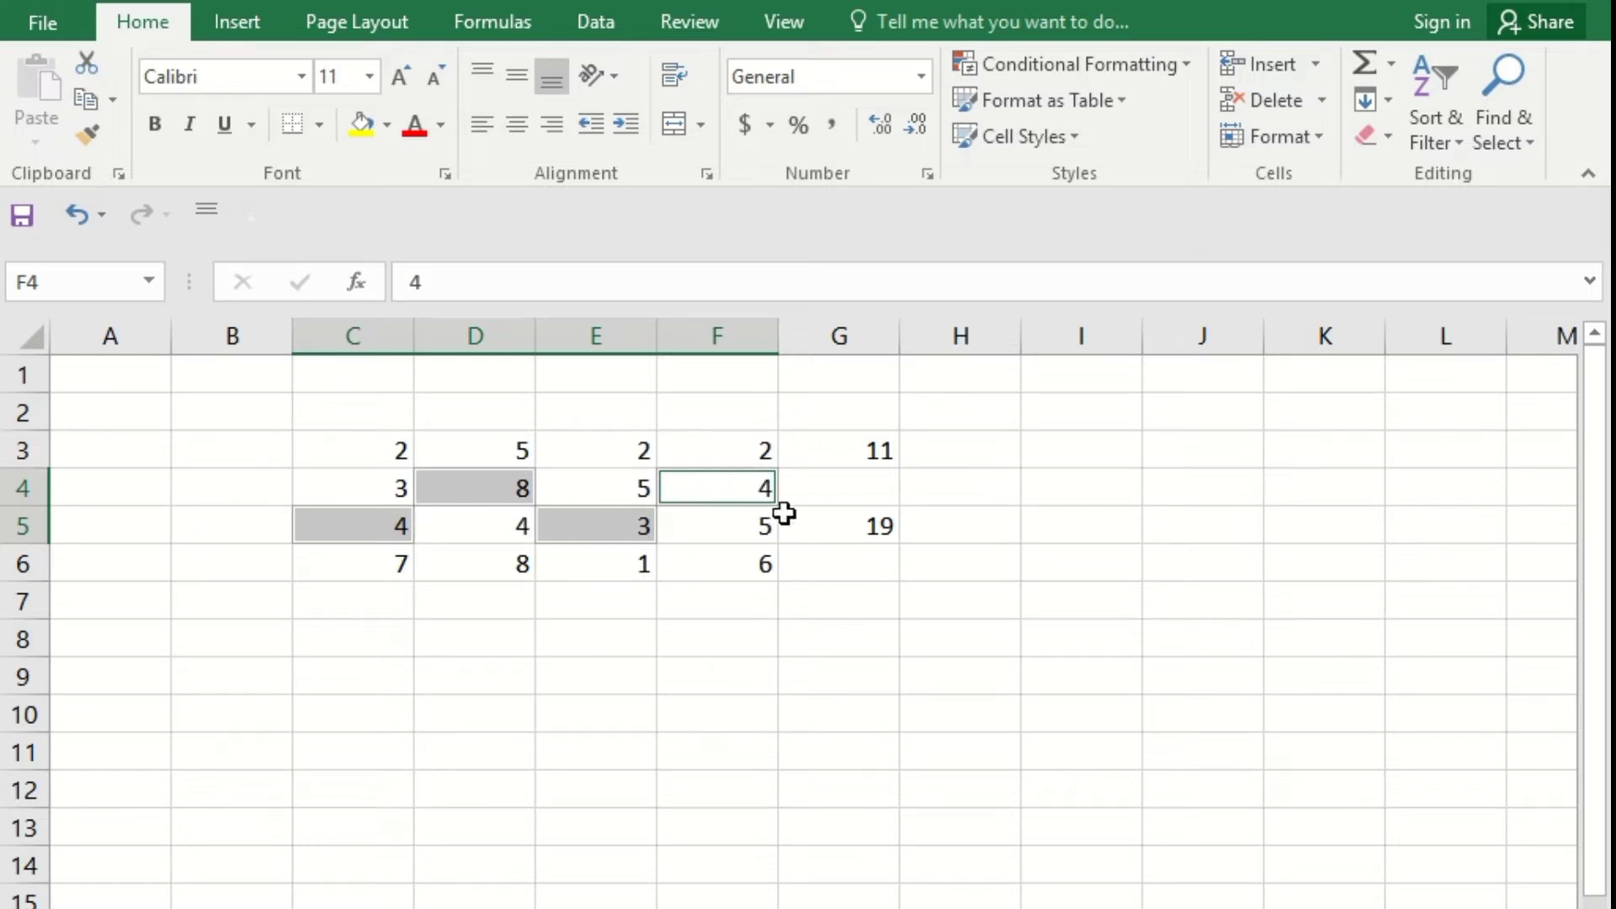
{"action": "left_click", "coordinate": [838, 526]}
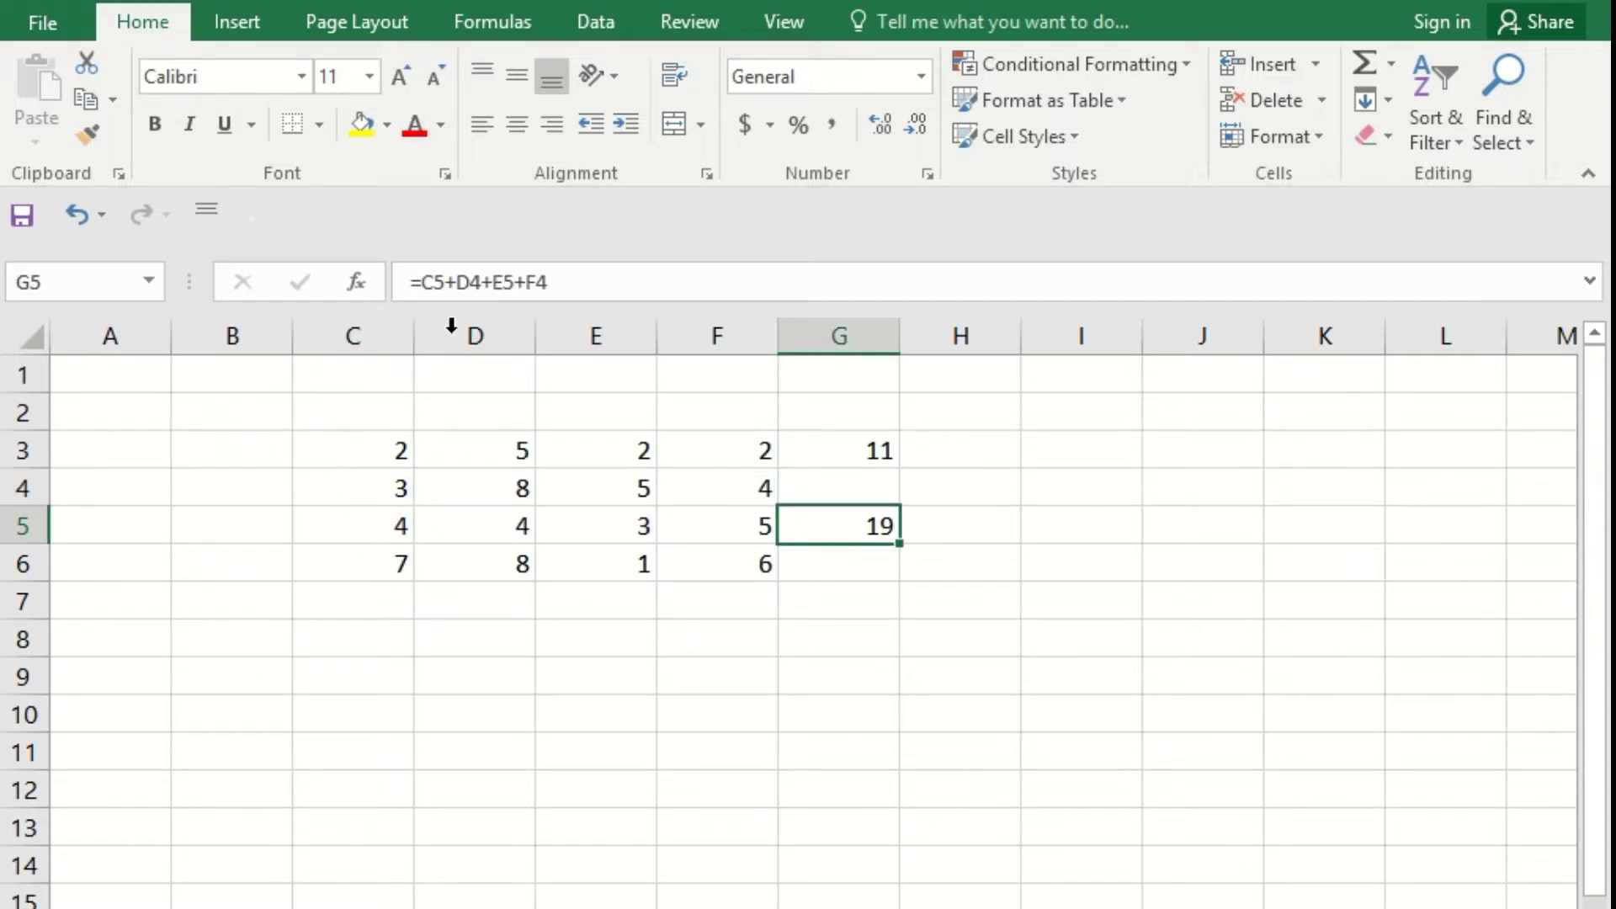
Total the whole number block in cell E8 with the AutoSum formula =SUM(C3:F6) and review that formula
{"action": "left_click", "coordinate": [574, 642]}
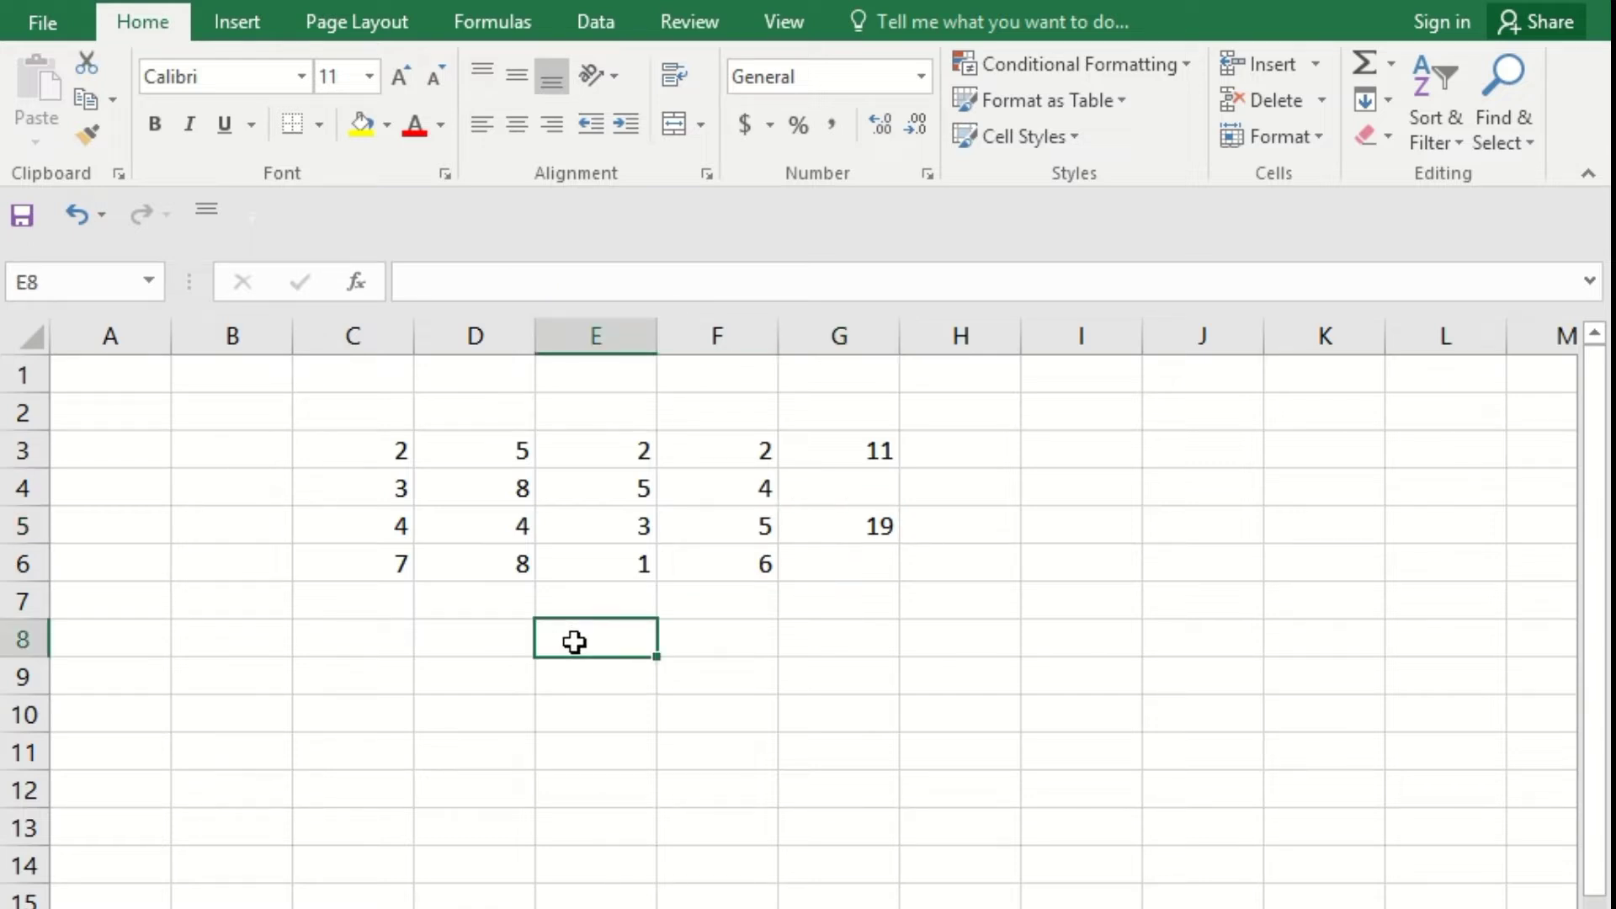
{"action": "double_click", "coordinate": [574, 642]}
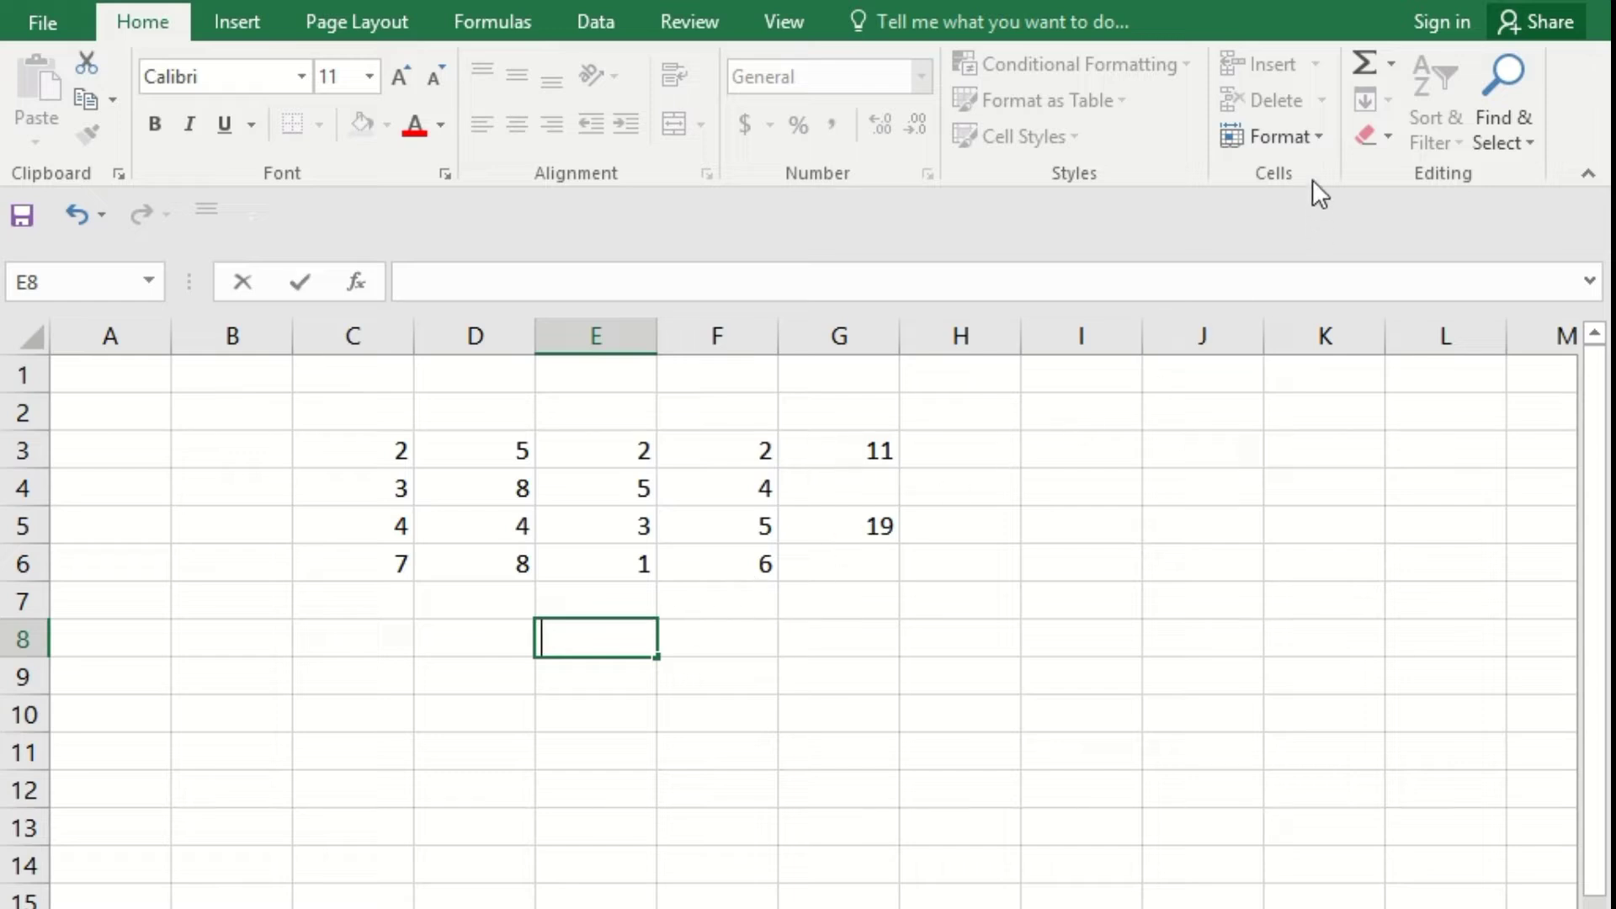
{"action": "left_click", "coordinate": [1391, 63]}
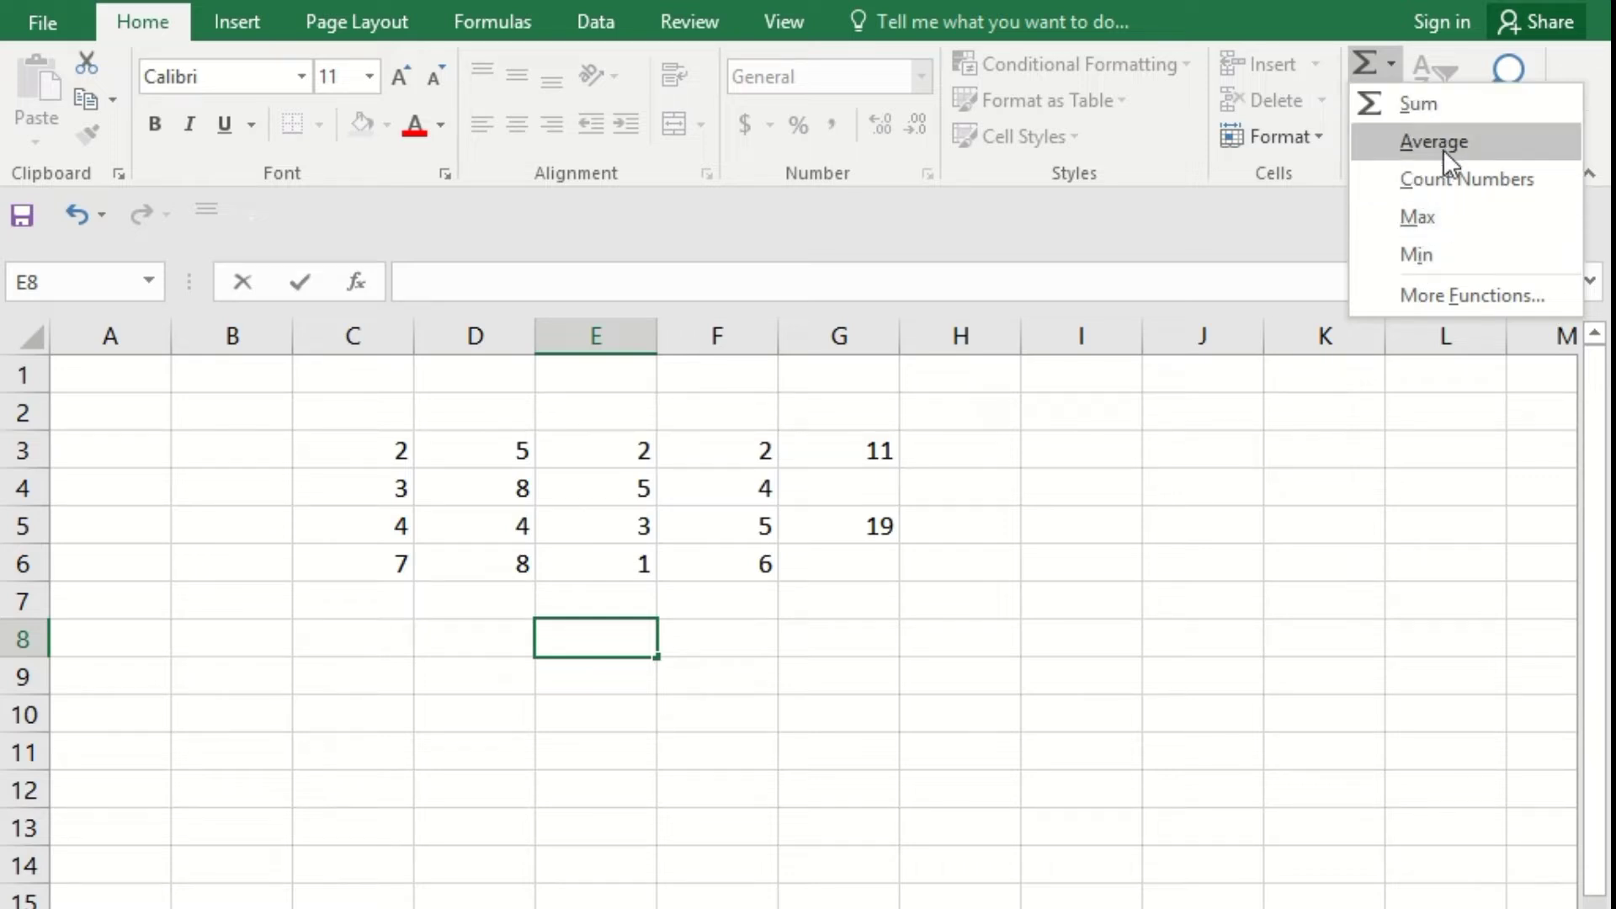
{"action": "left_click", "coordinate": [1436, 96]}
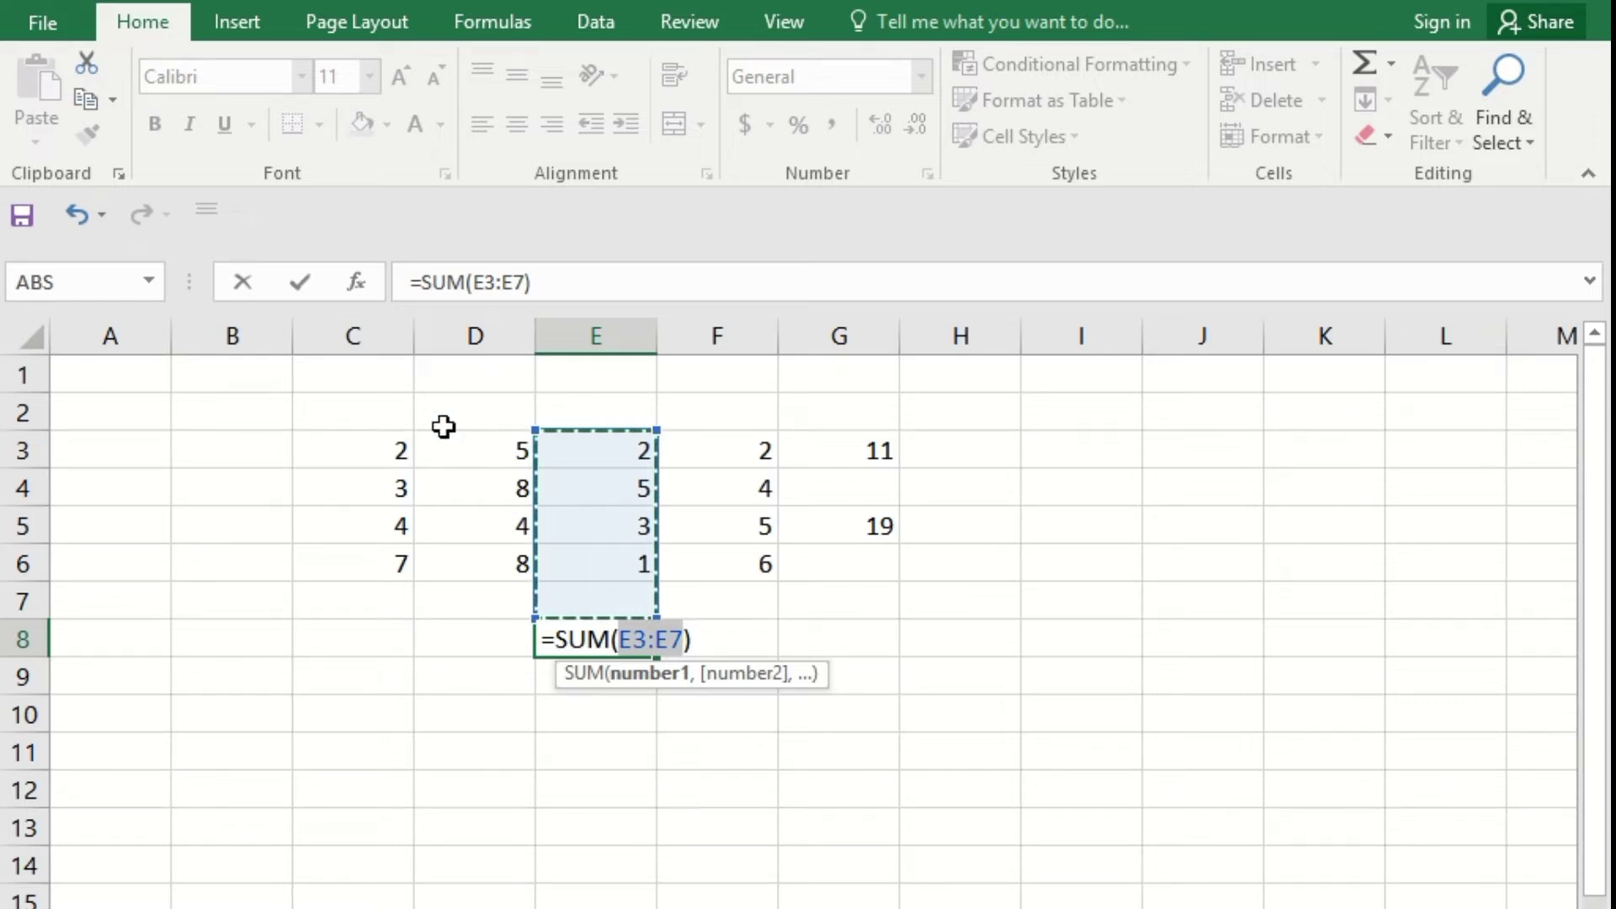
{"action": "left_click_drag", "start_coordinate": [390, 446], "coordinate": [710, 559]}
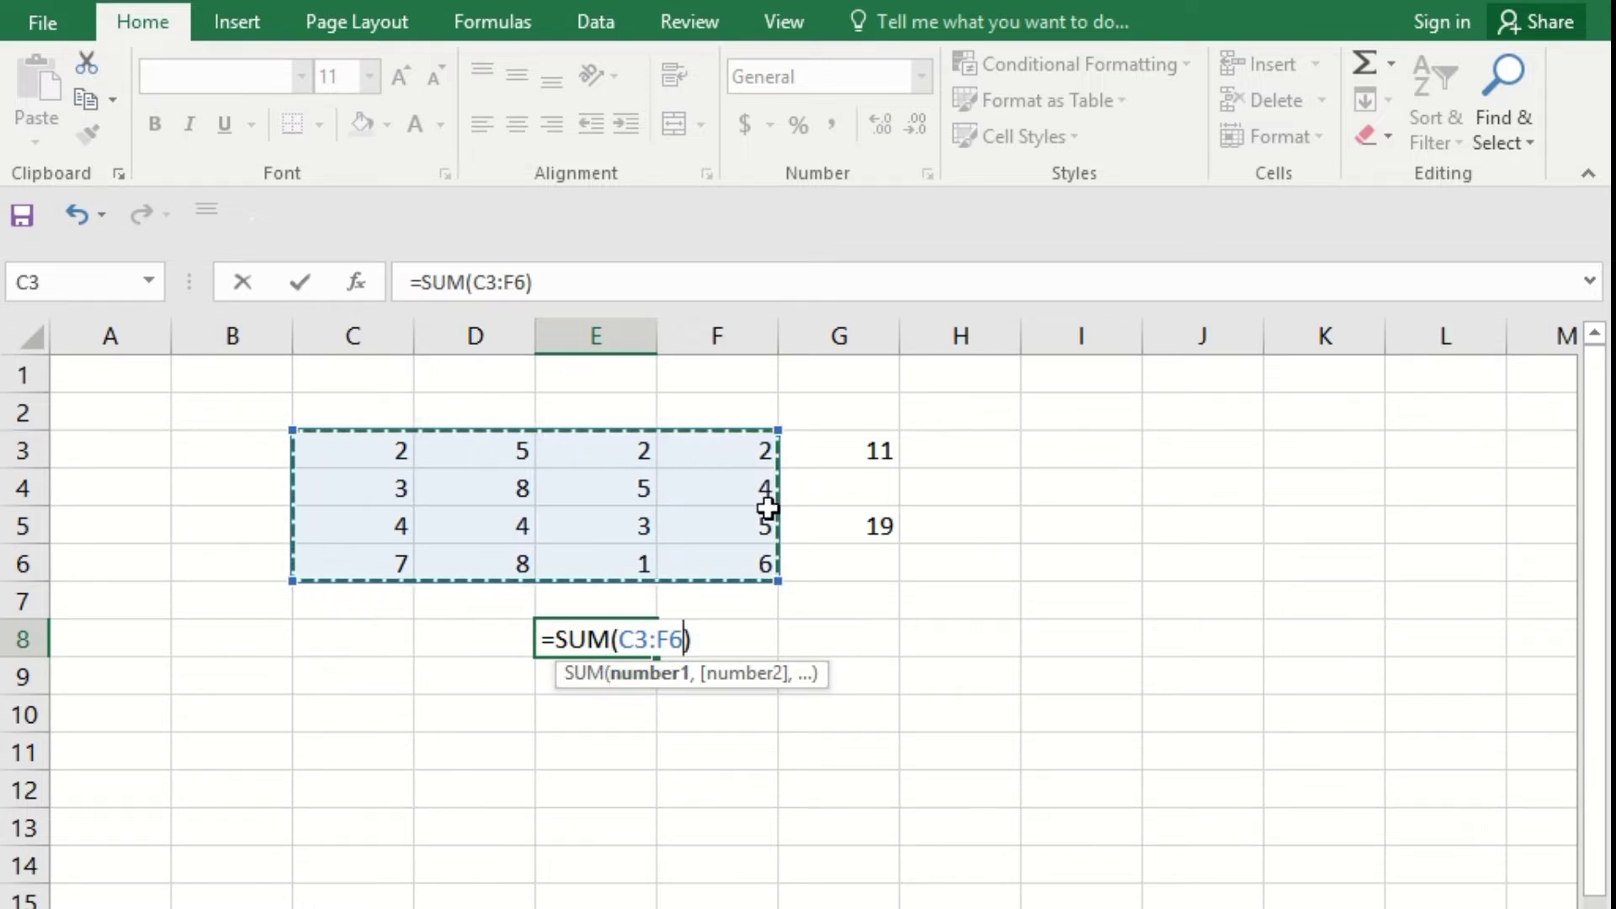
{"action": "key", "text": "Return"}
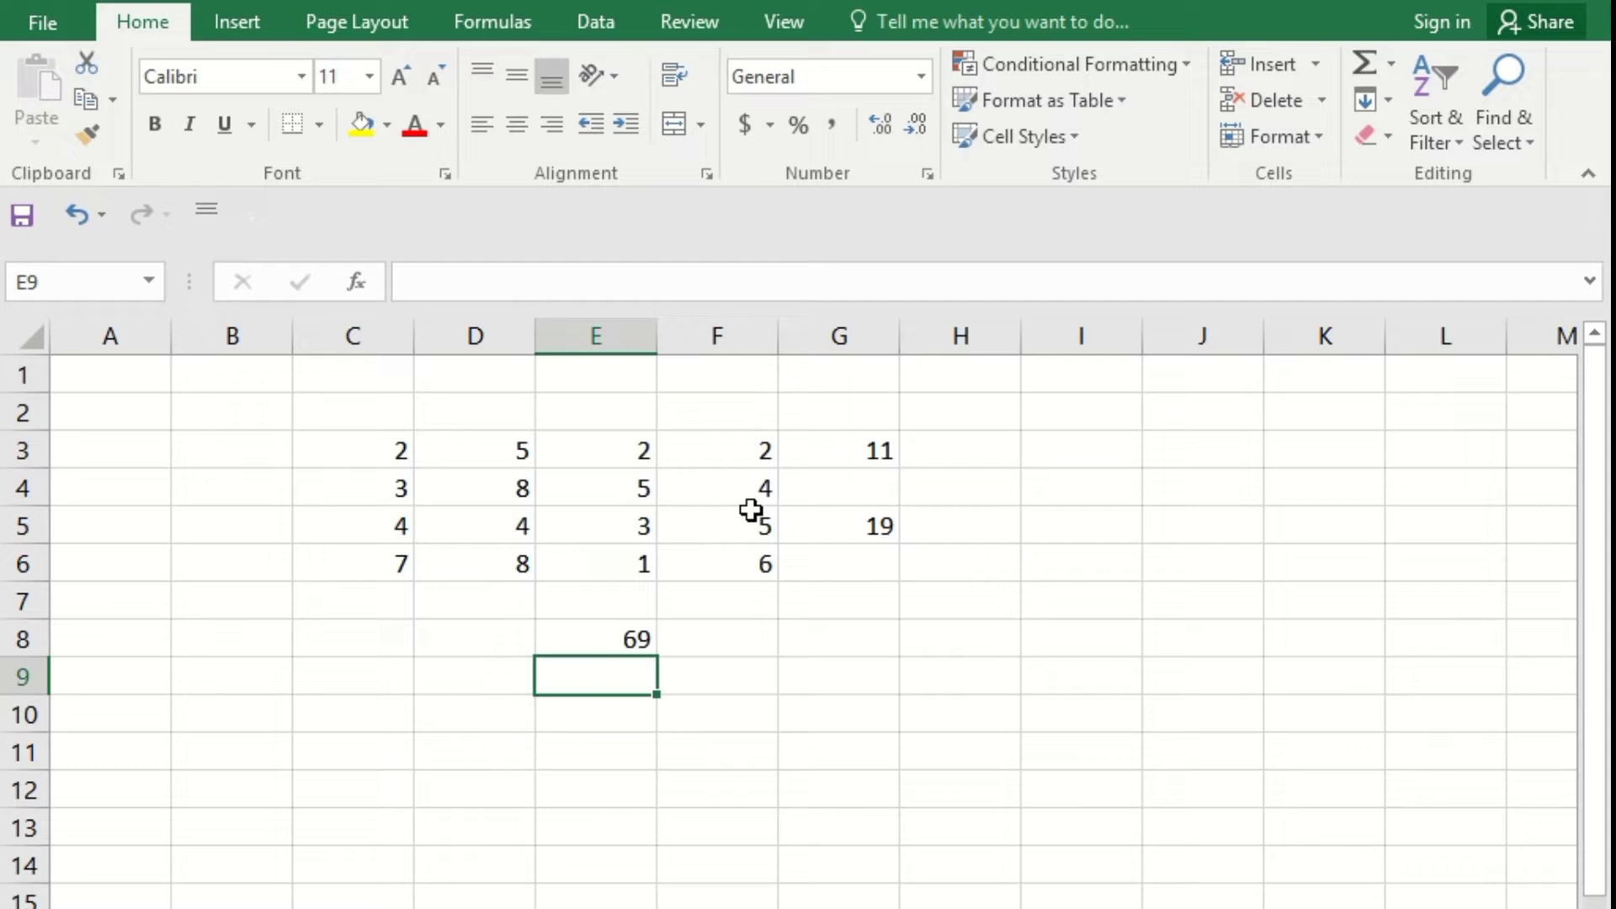
{"action": "left_click", "coordinate": [633, 636]}
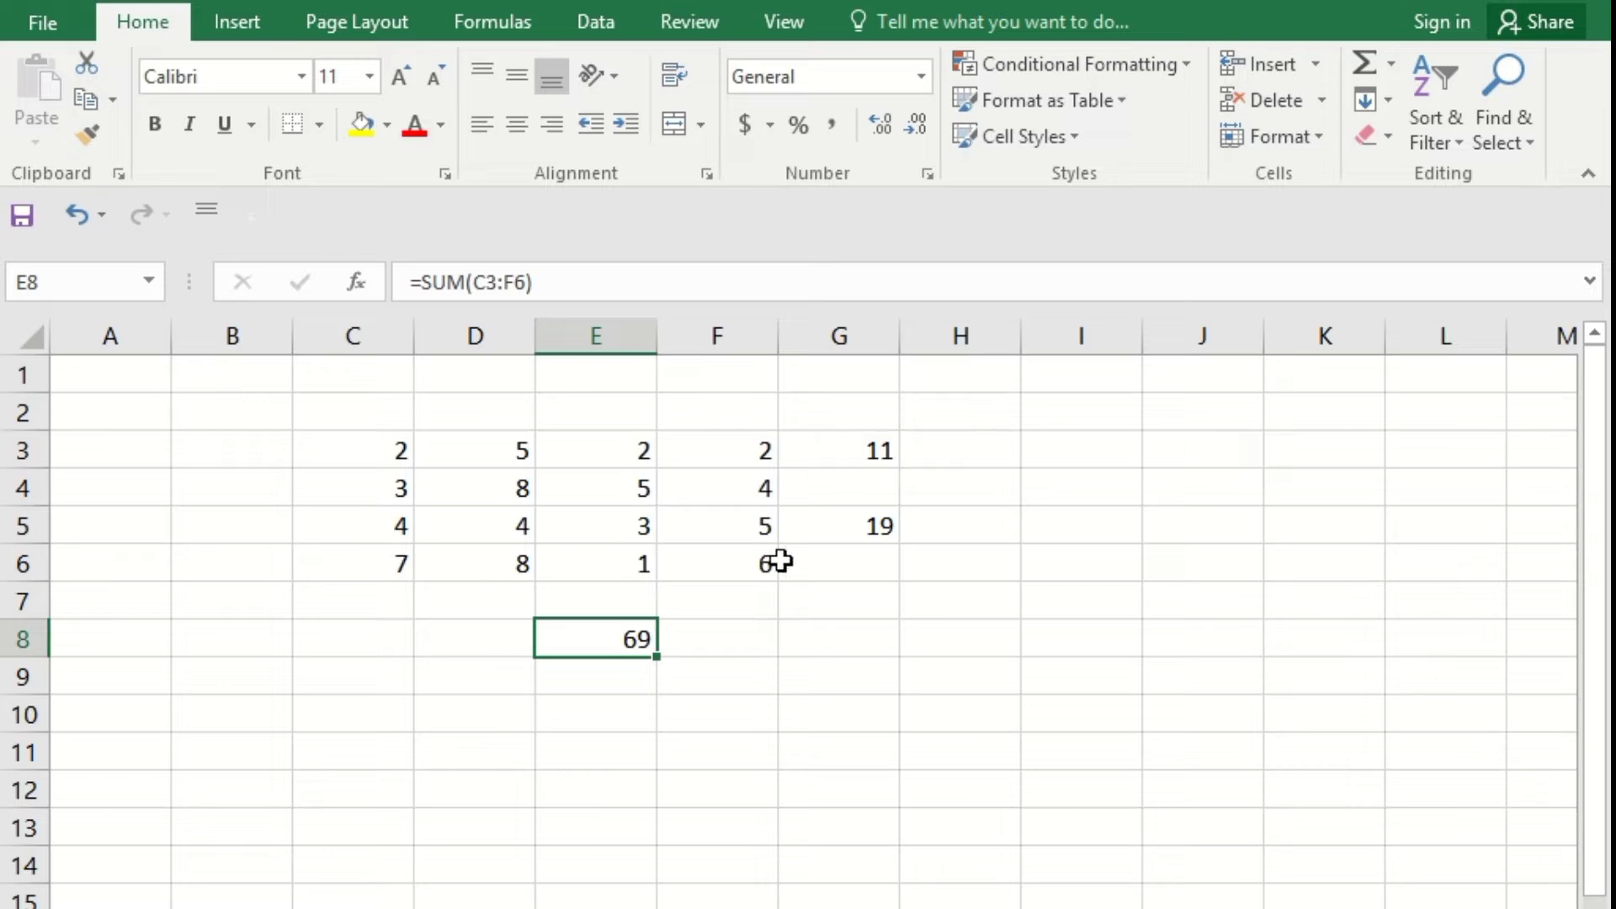
Select the separate row ranges C6:F6 and C4:F4 together to mark which values can be summed
{"action": "left_click_drag", "start_coordinate": [772, 556], "coordinate": [349, 568]}
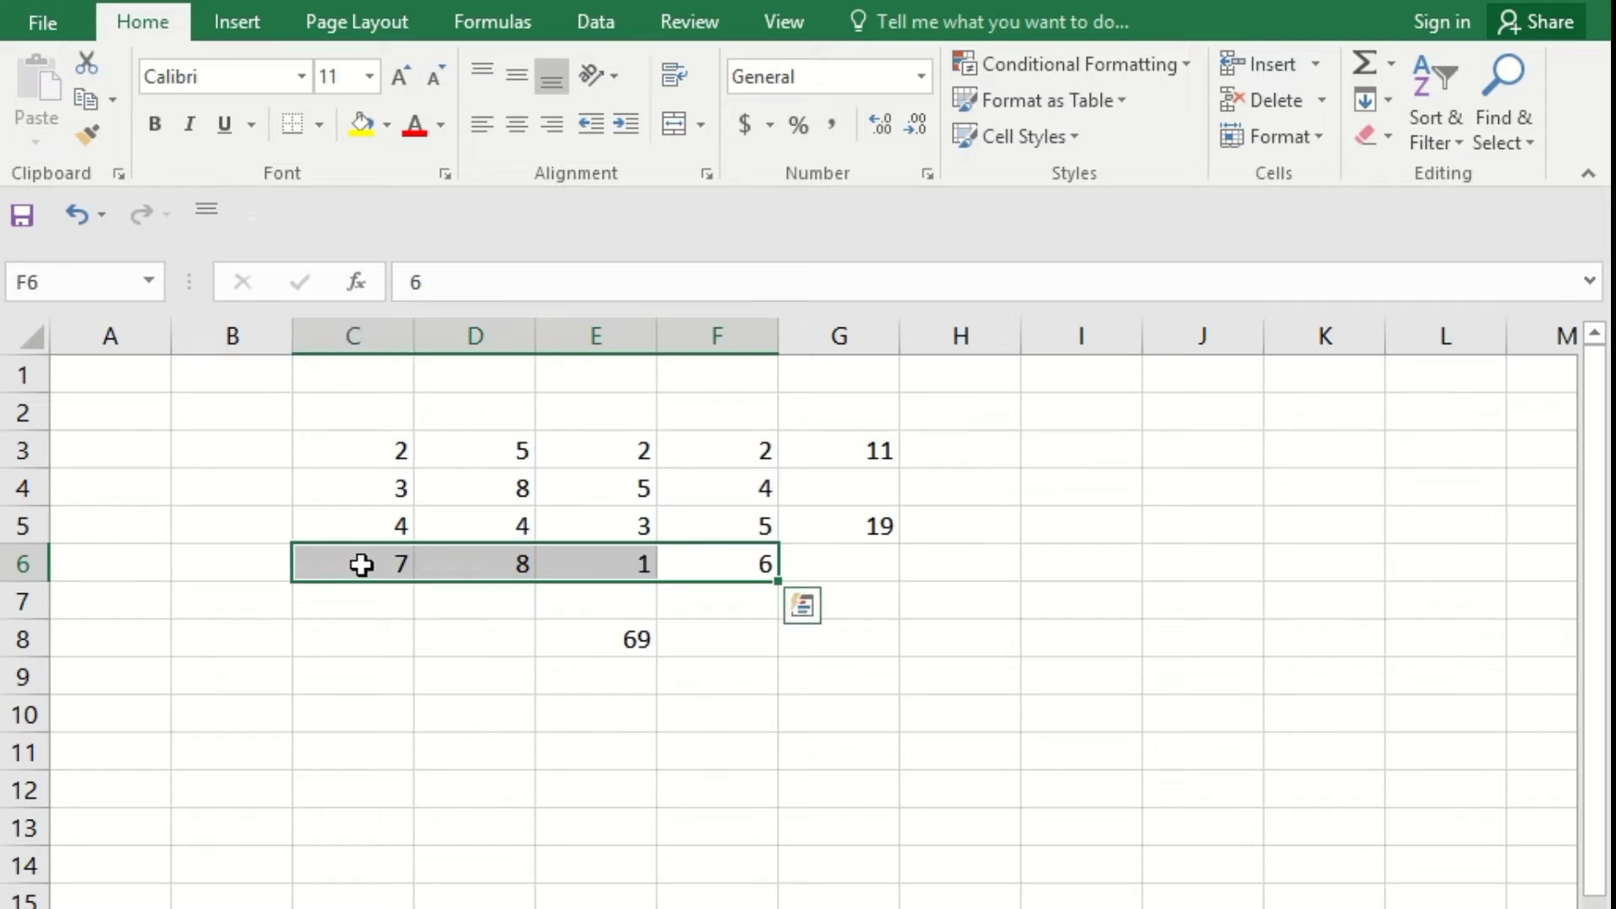
{"action": "left_click_drag", "start_coordinate": [351, 492], "coordinate": [734, 481], "text": "ctrl"}
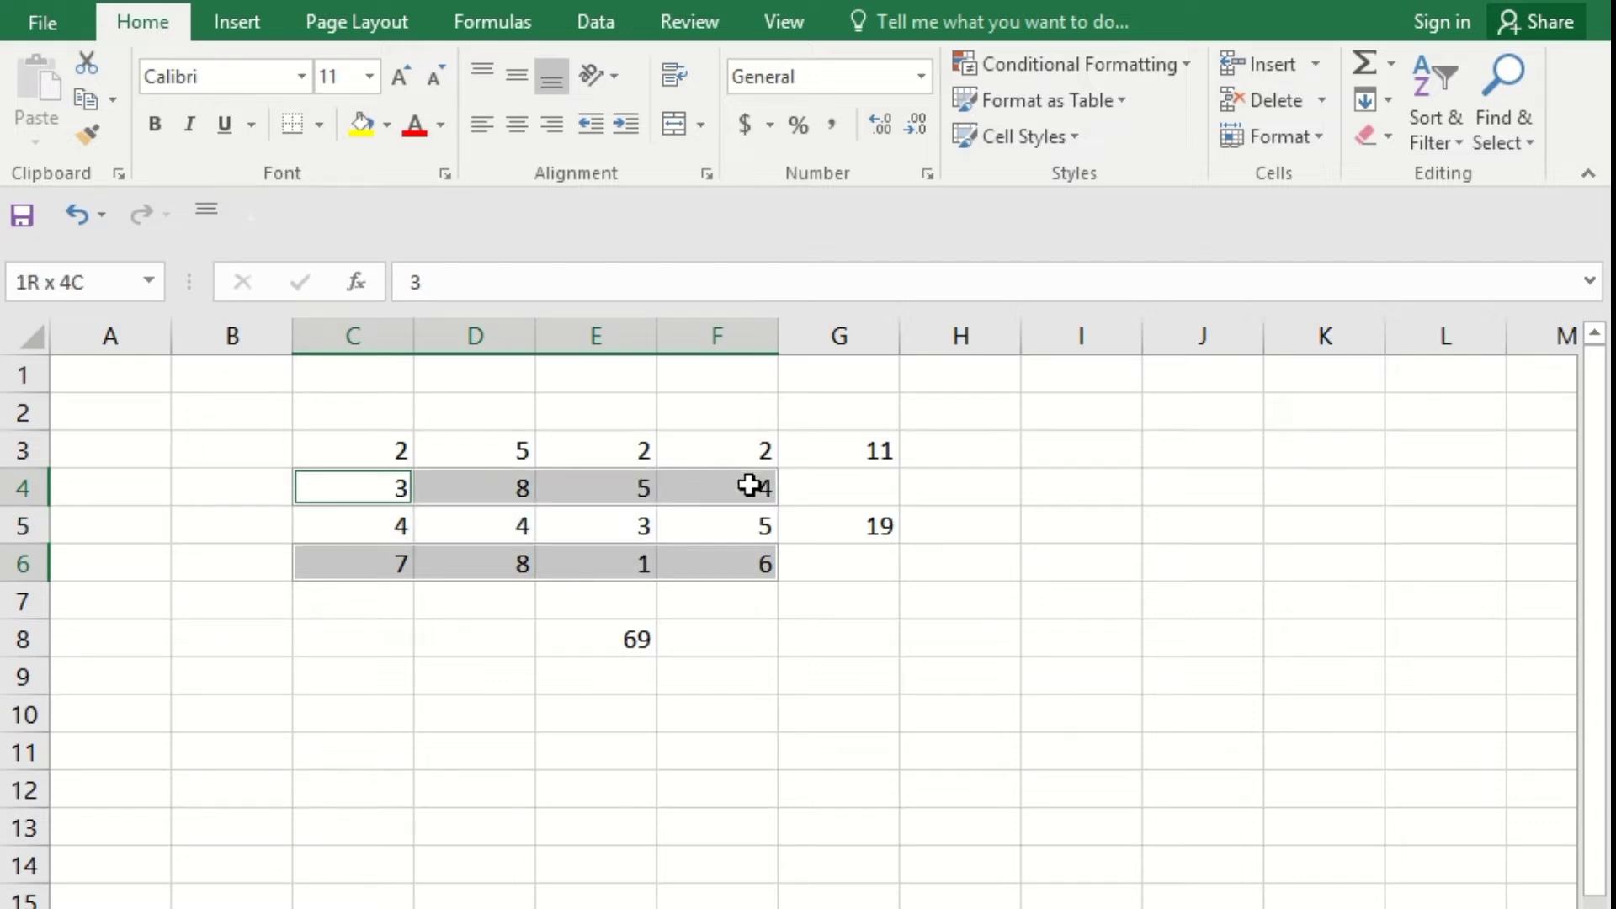
{"action": "left_click", "coordinate": [734, 673]}
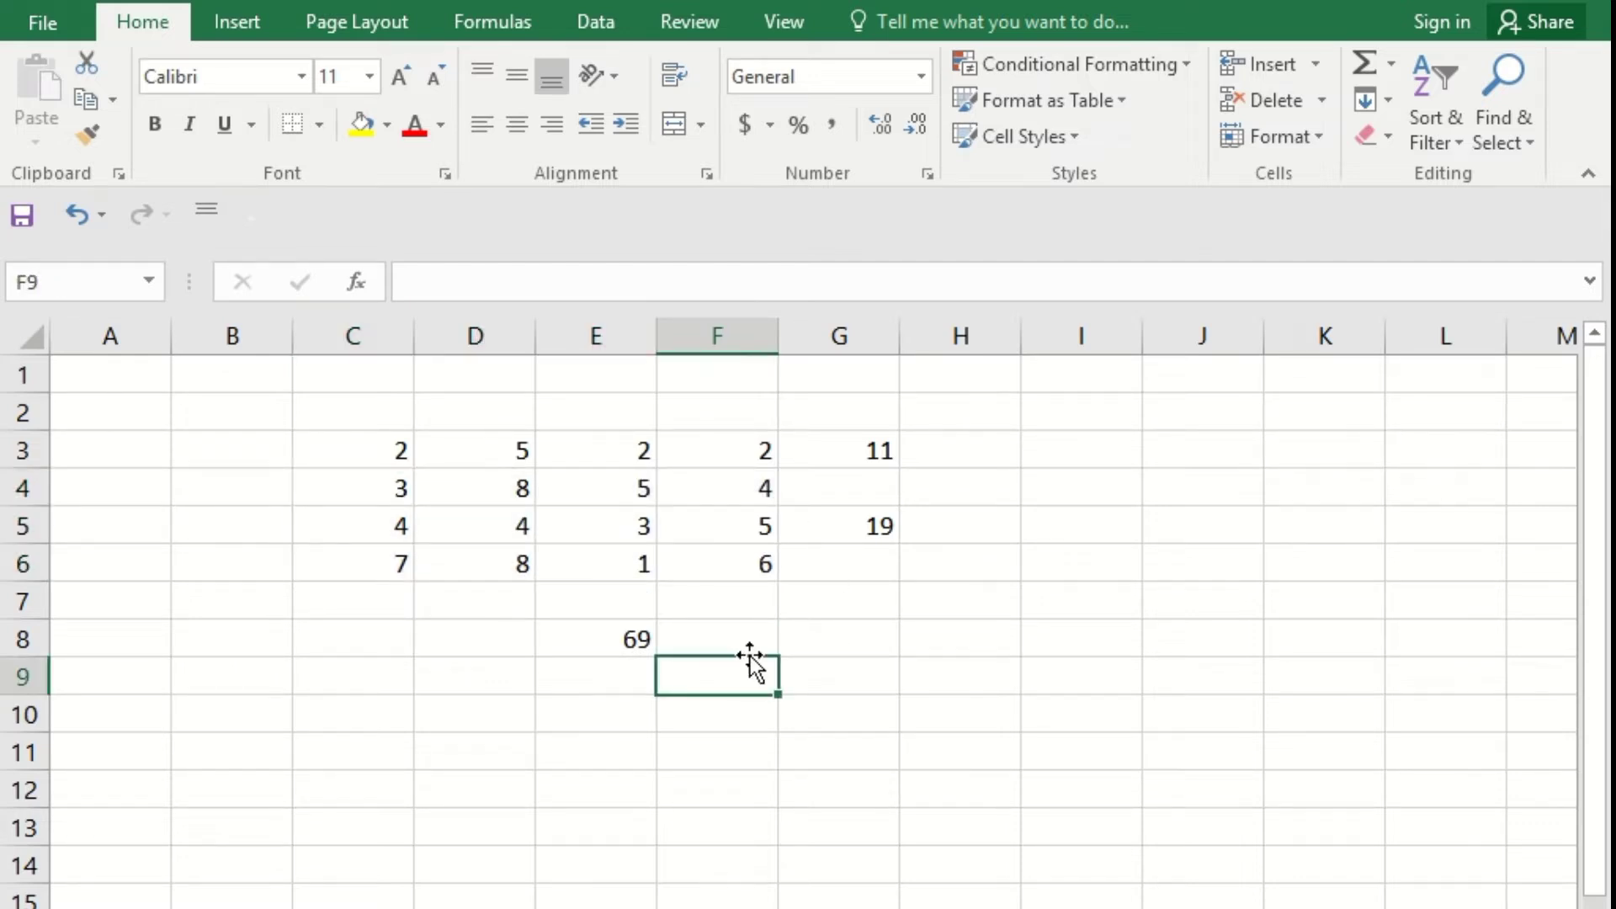
Sum the two separate row ranges C6:F6 and C4:F4 in cell G7 with the SUM function
{"action": "left_click", "coordinate": [803, 601]}
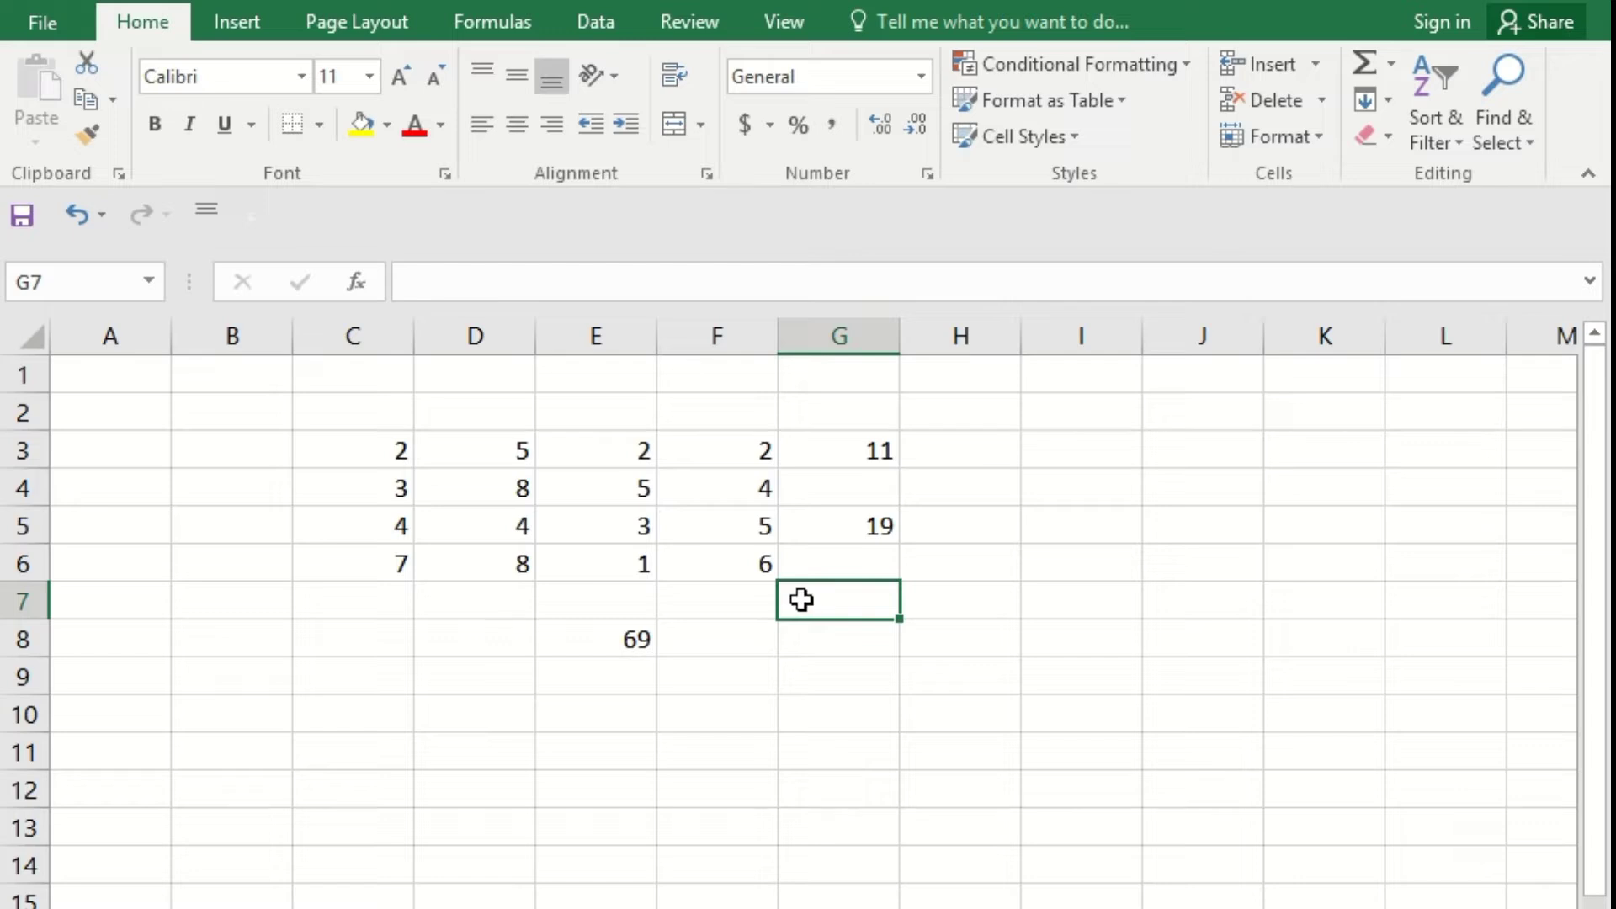
{"action": "type", "text": "=sum"}
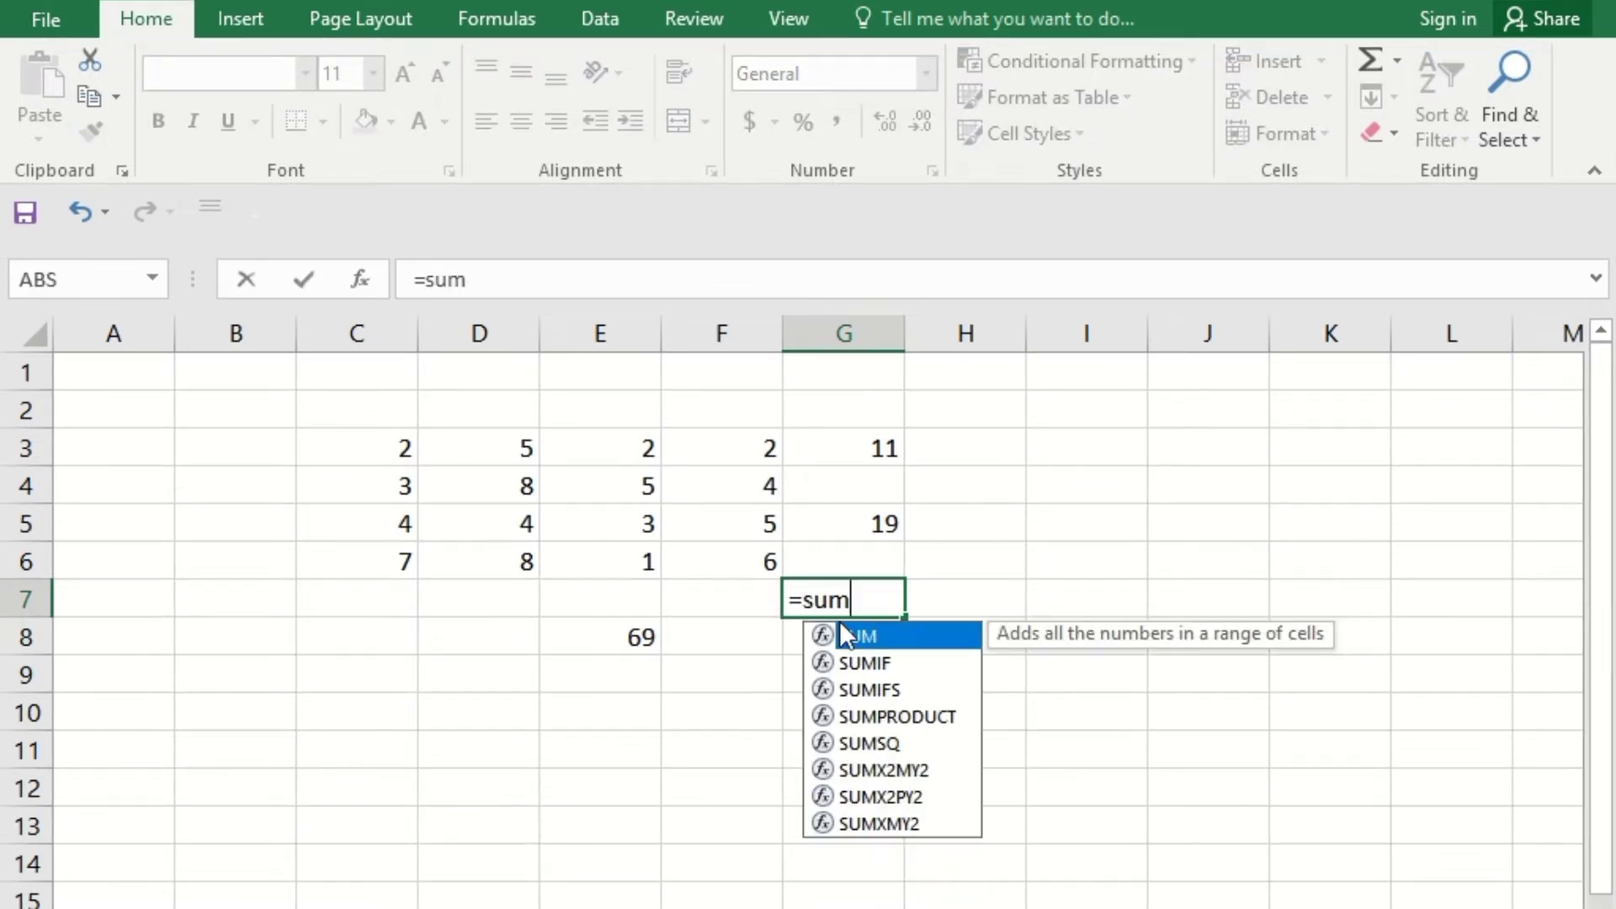
{"action": "double_click", "coordinate": [886, 629]}
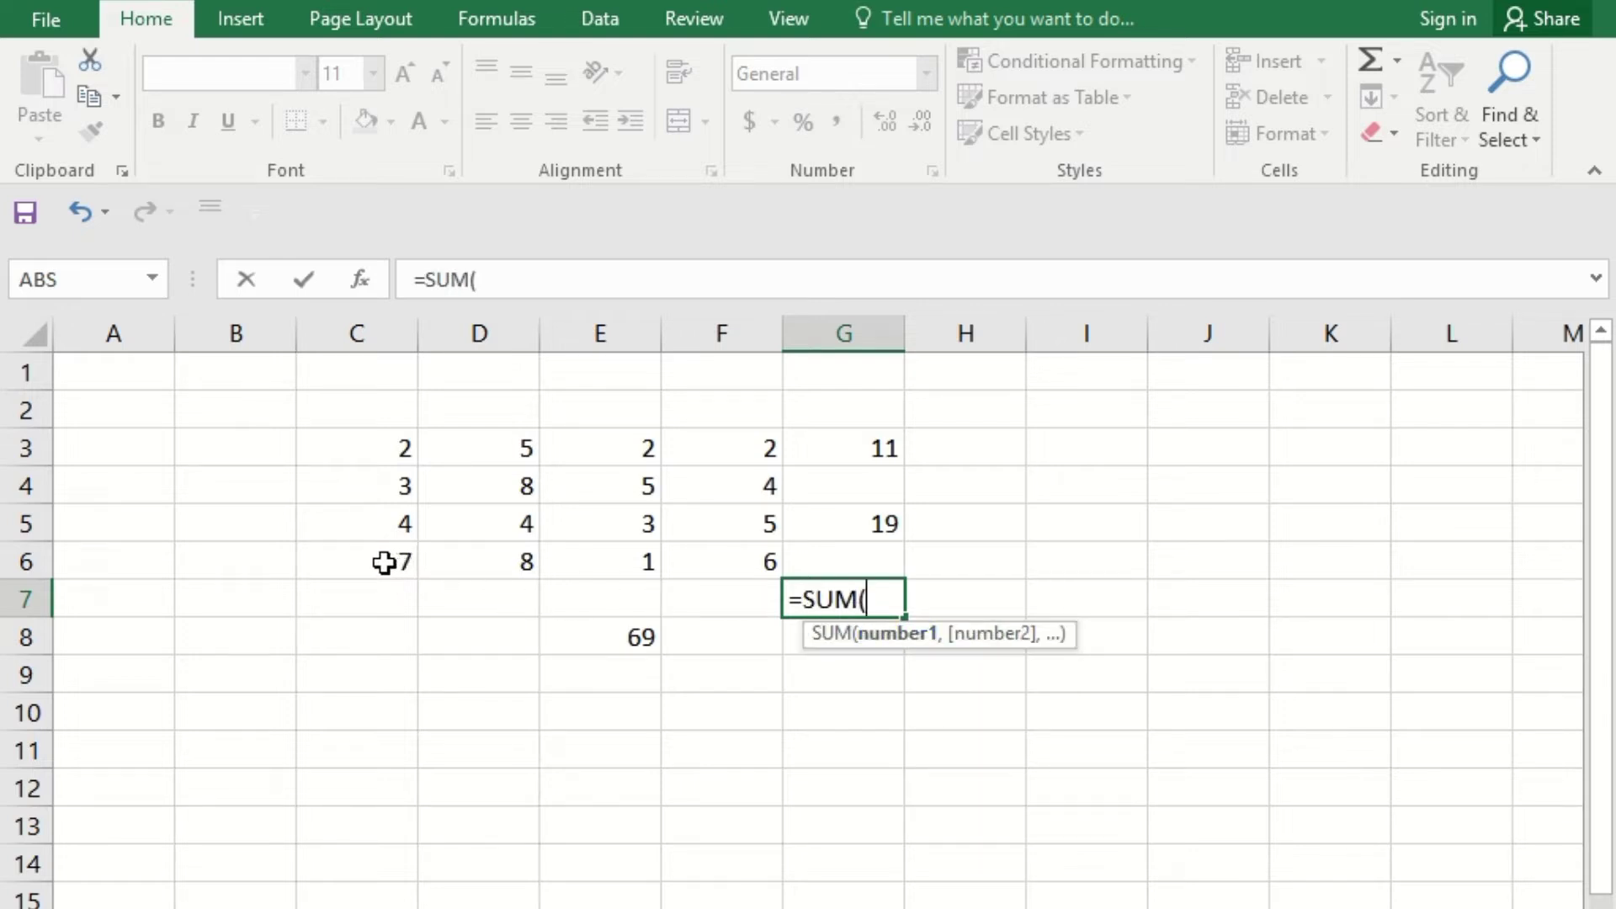
{"action": "left_click_drag", "start_coordinate": [384, 563], "coordinate": [719, 558]}
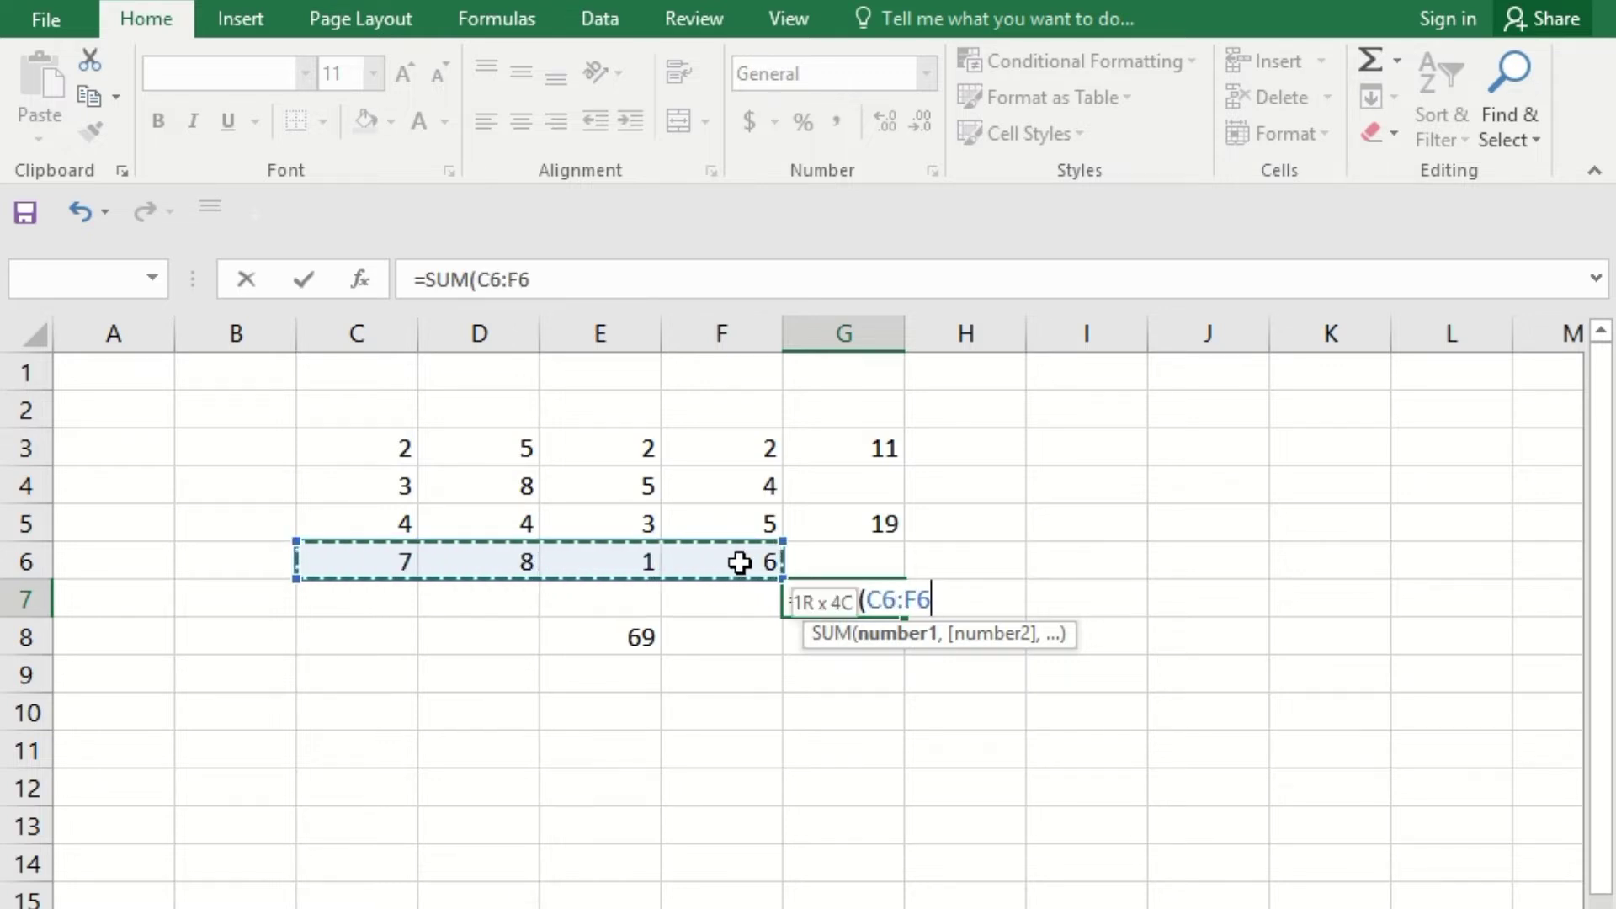
{"action": "type", "text": ","}
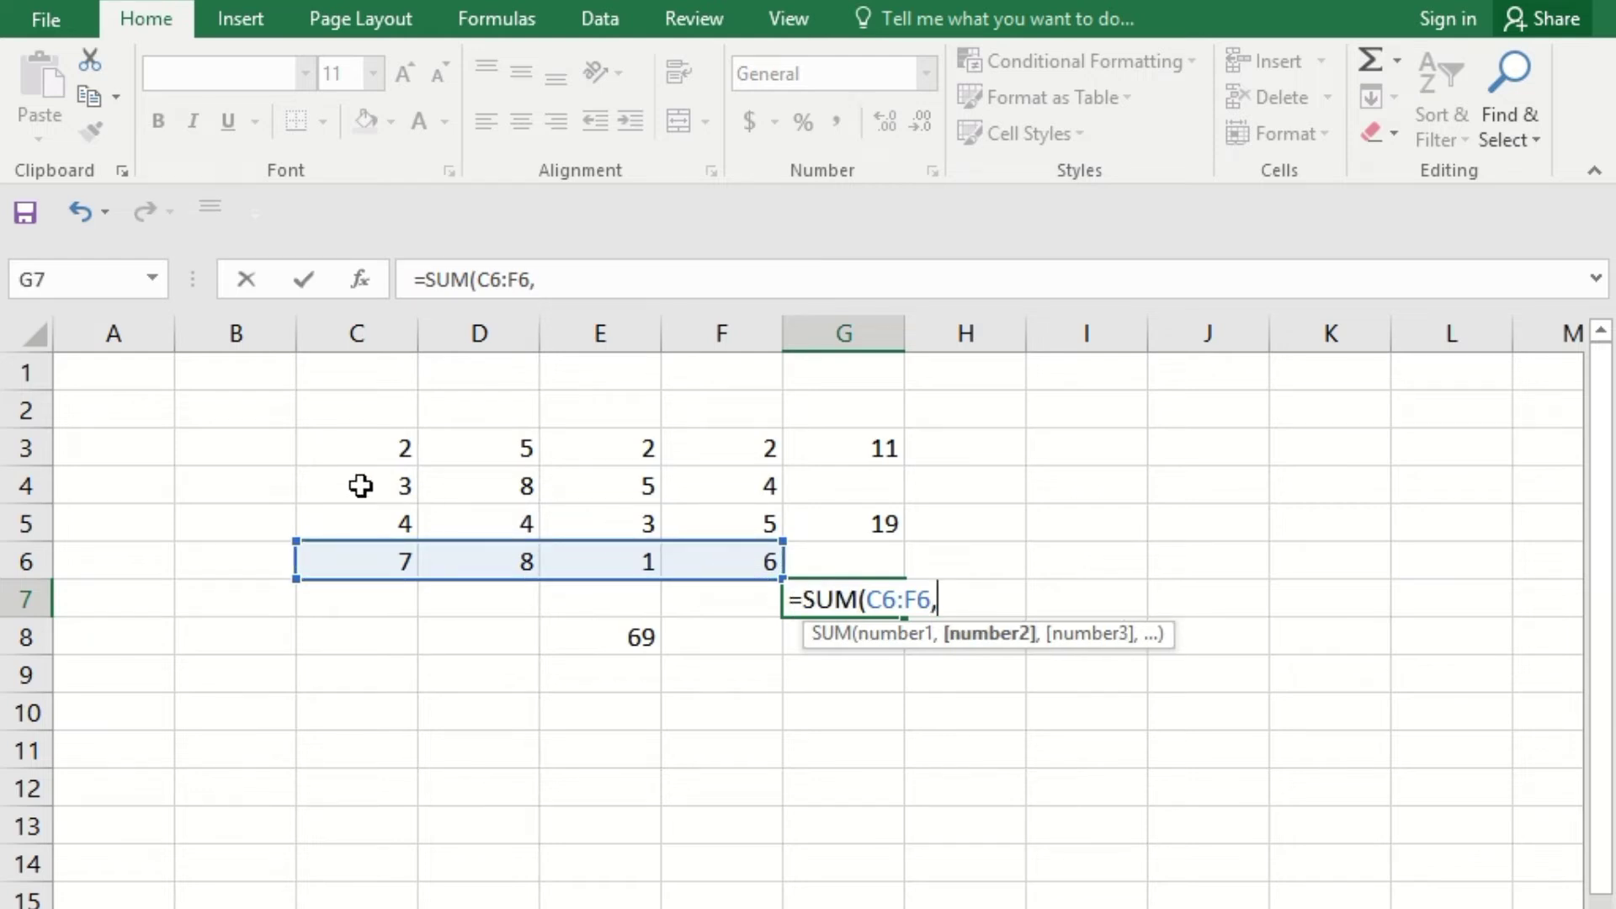
{"action": "left_click_drag", "start_coordinate": [356, 482], "coordinate": [735, 476]}
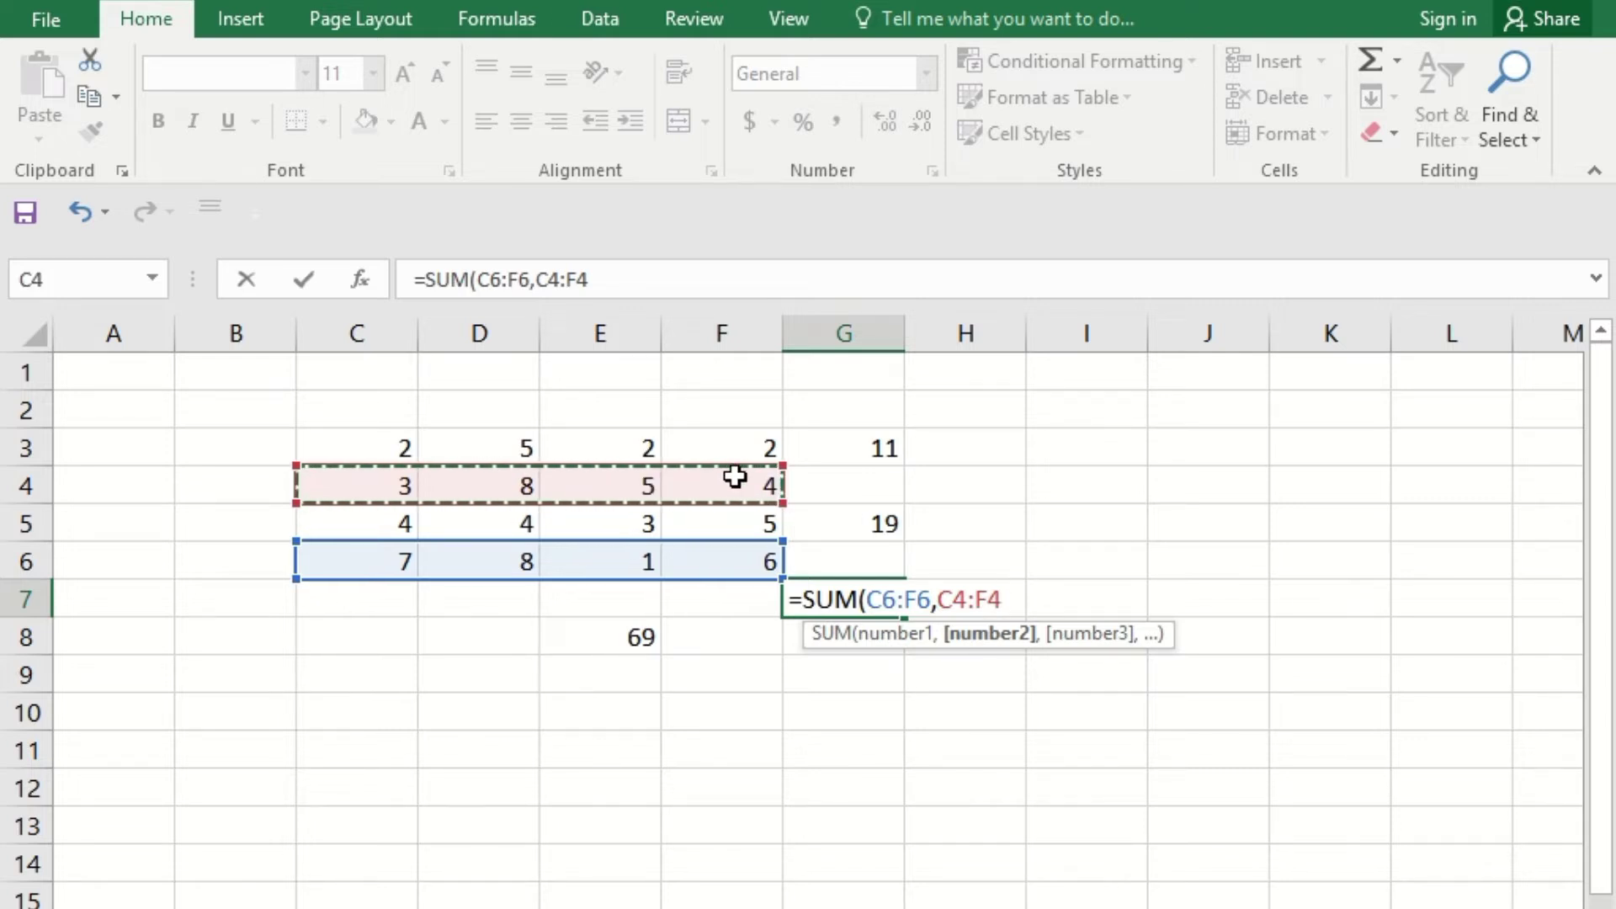
{"action": "key", "text": "Return"}
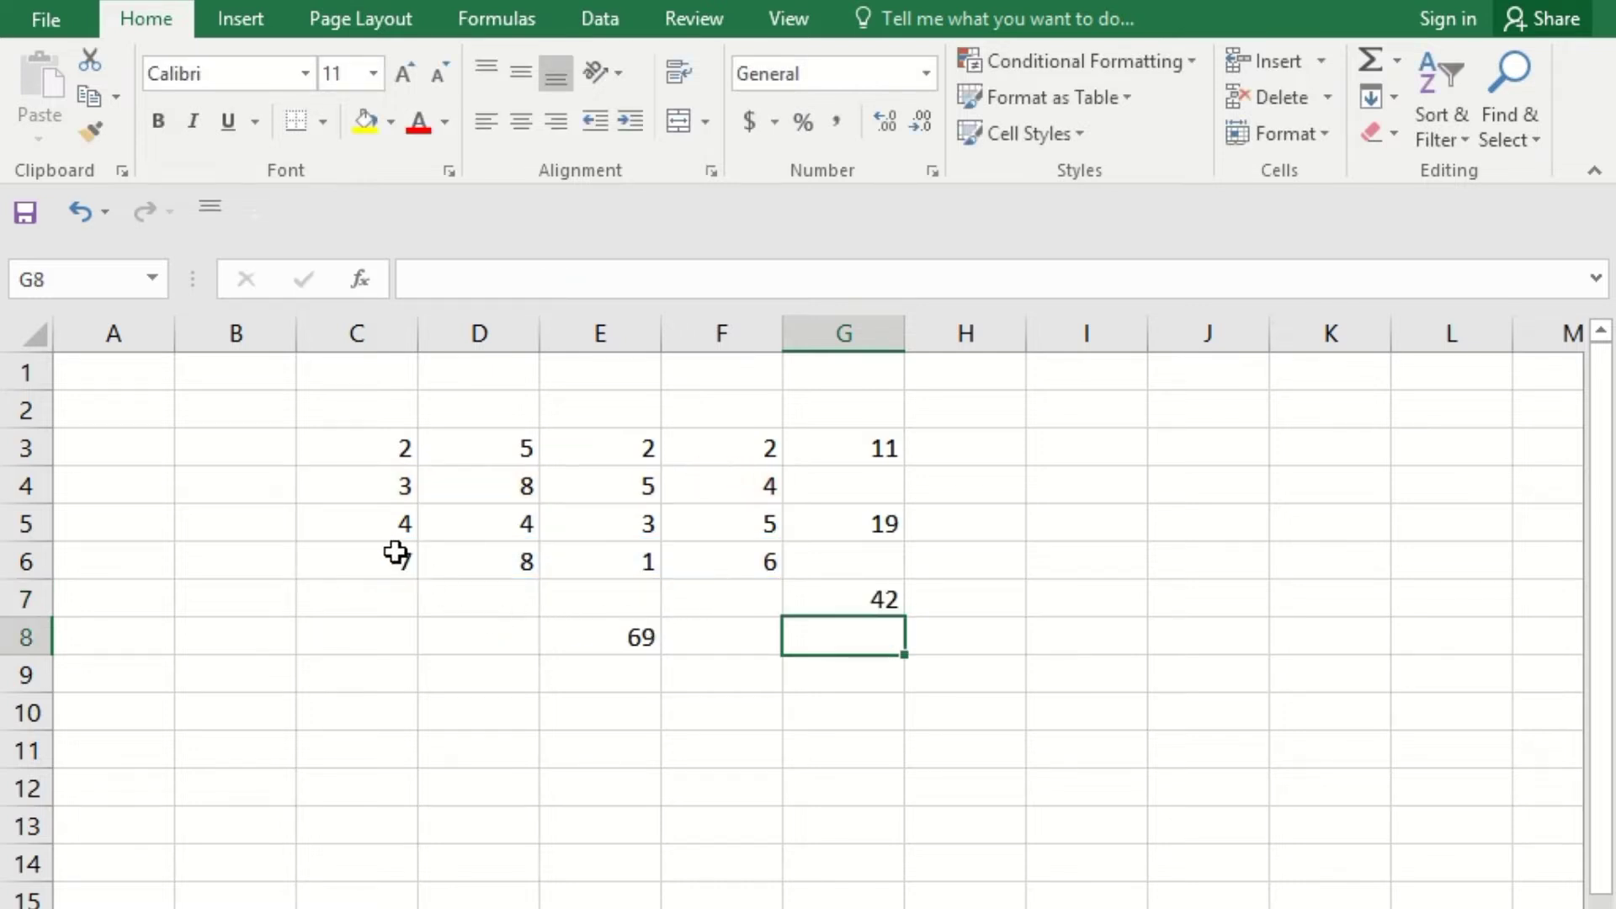
Review the row 6 and row 4 values in columns C to F that the G7 sum adds
{"action": "left_click_drag", "start_coordinate": [396, 553], "coordinate": [702, 571]}
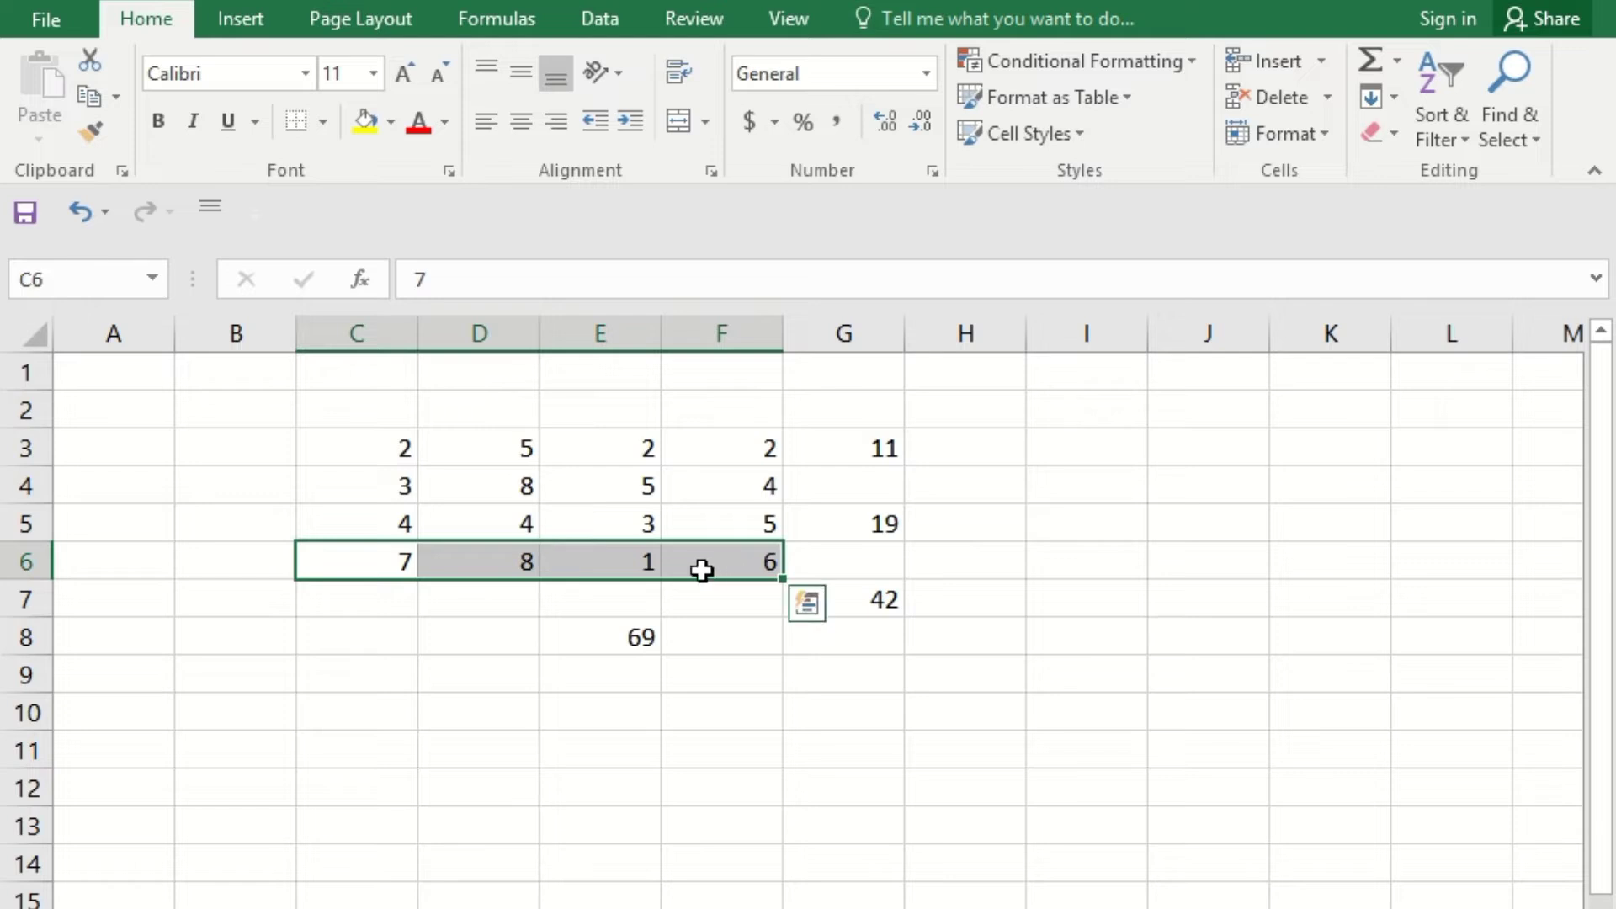
{"action": "left_click", "coordinate": [330, 489], "text": "ctrl"}
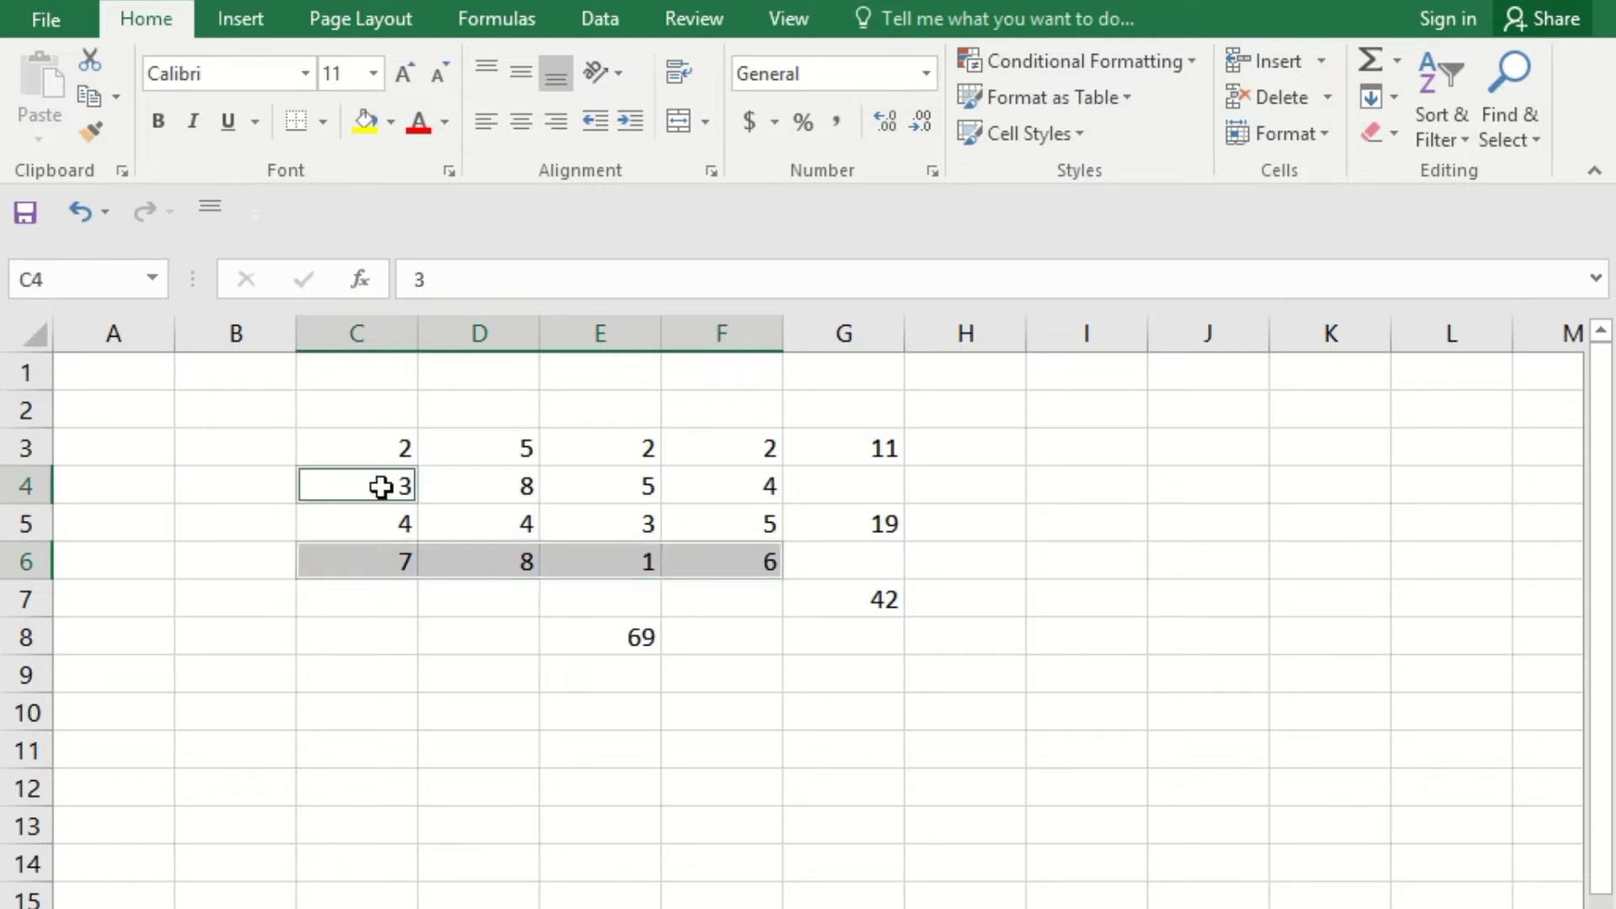
{"action": "left_click_drag", "start_coordinate": [381, 487], "coordinate": [732, 503]}
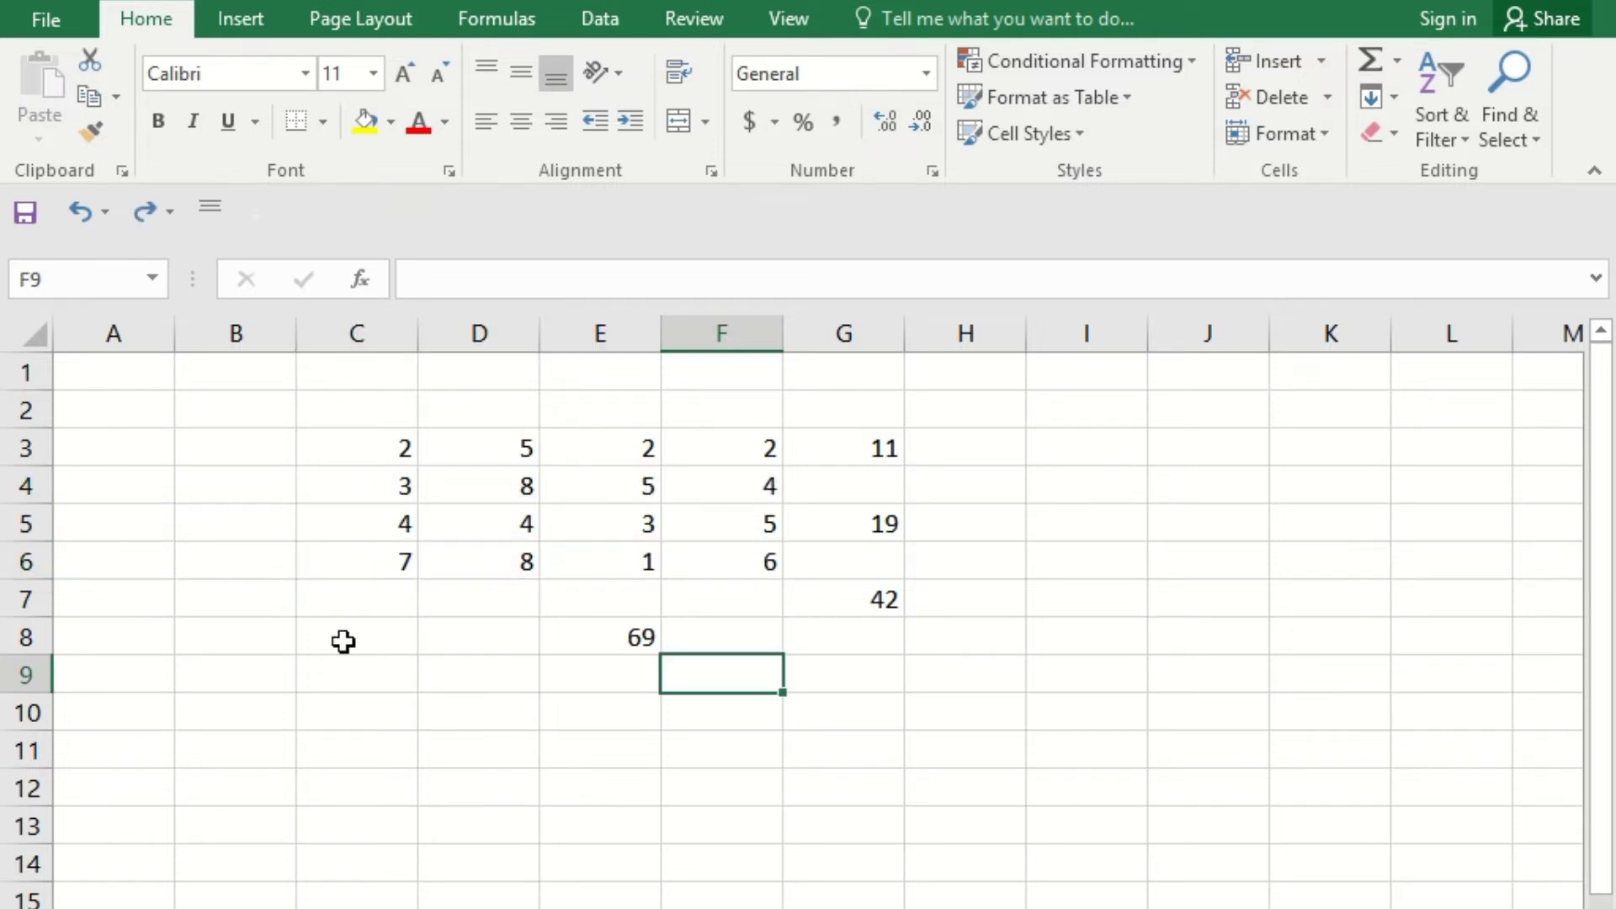
{"action": "left_click", "coordinate": [358, 633]}
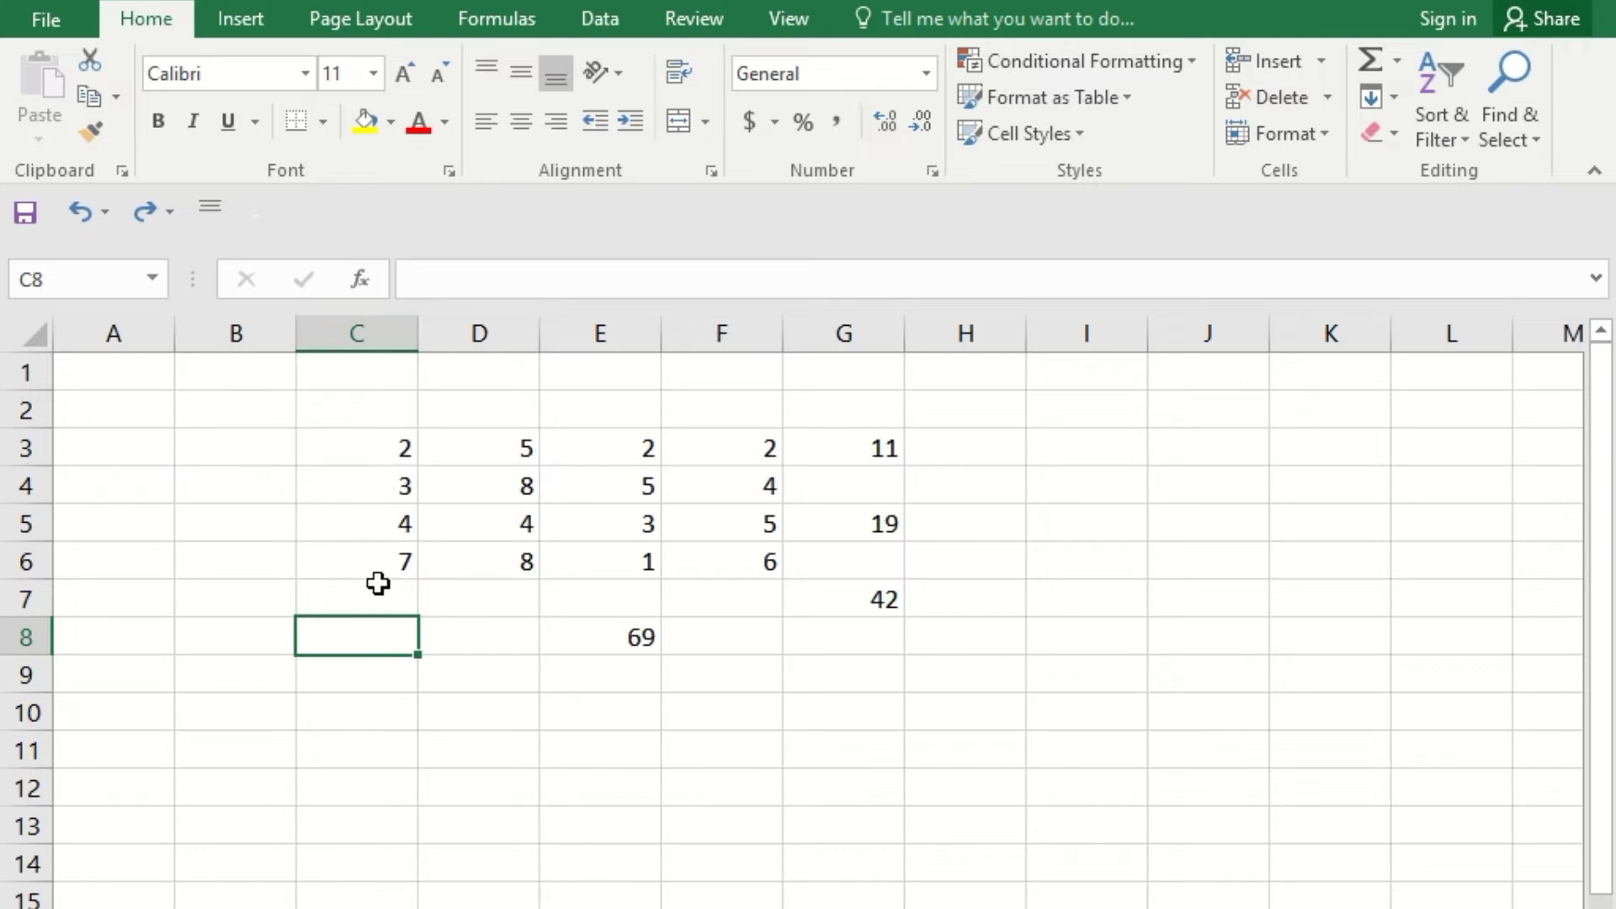
Total the column C values with =SUM(C3:C6) in cell C8 and clear that cell again
{"action": "type", "text": "=sum"}
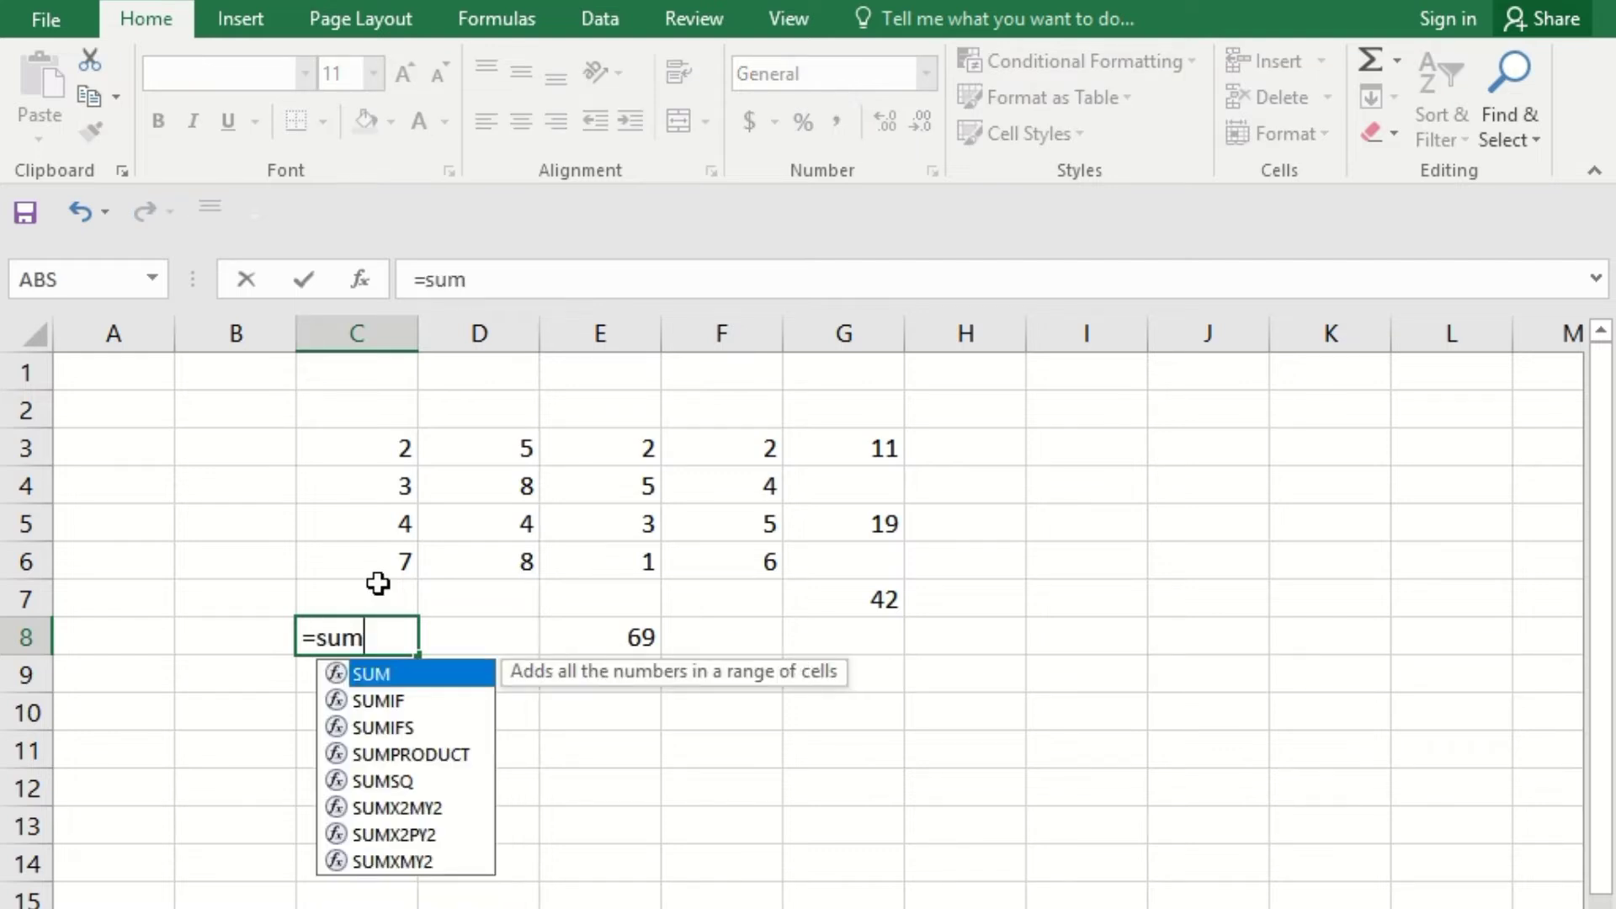
{"action": "key", "text": "Tab"}
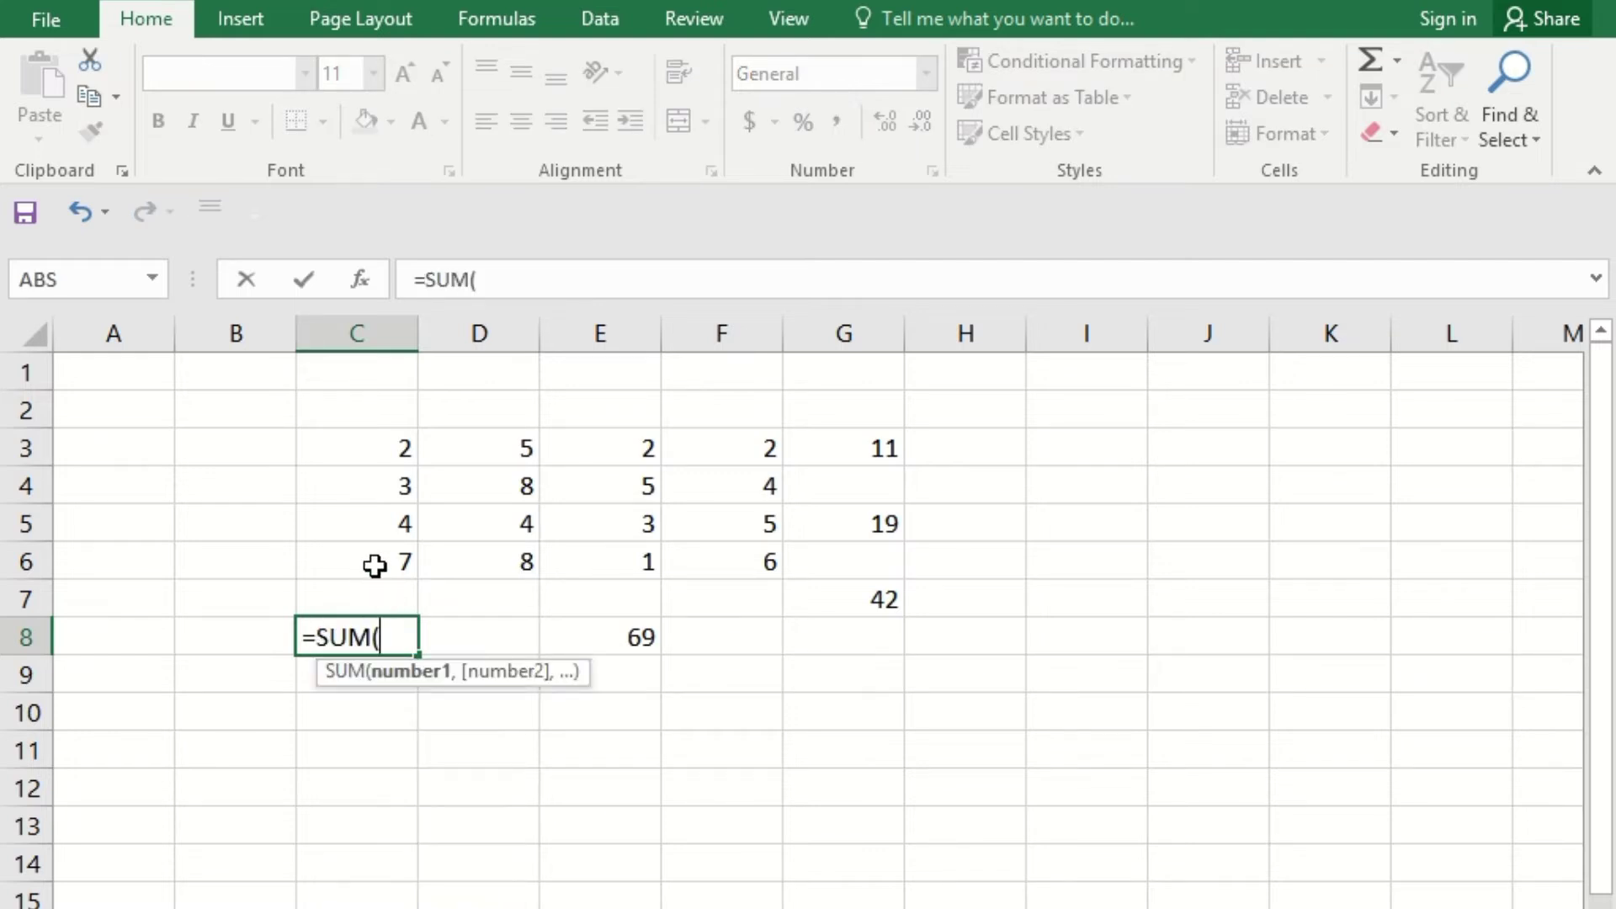
{"action": "left_click_drag", "start_coordinate": [371, 443], "coordinate": [375, 551]}
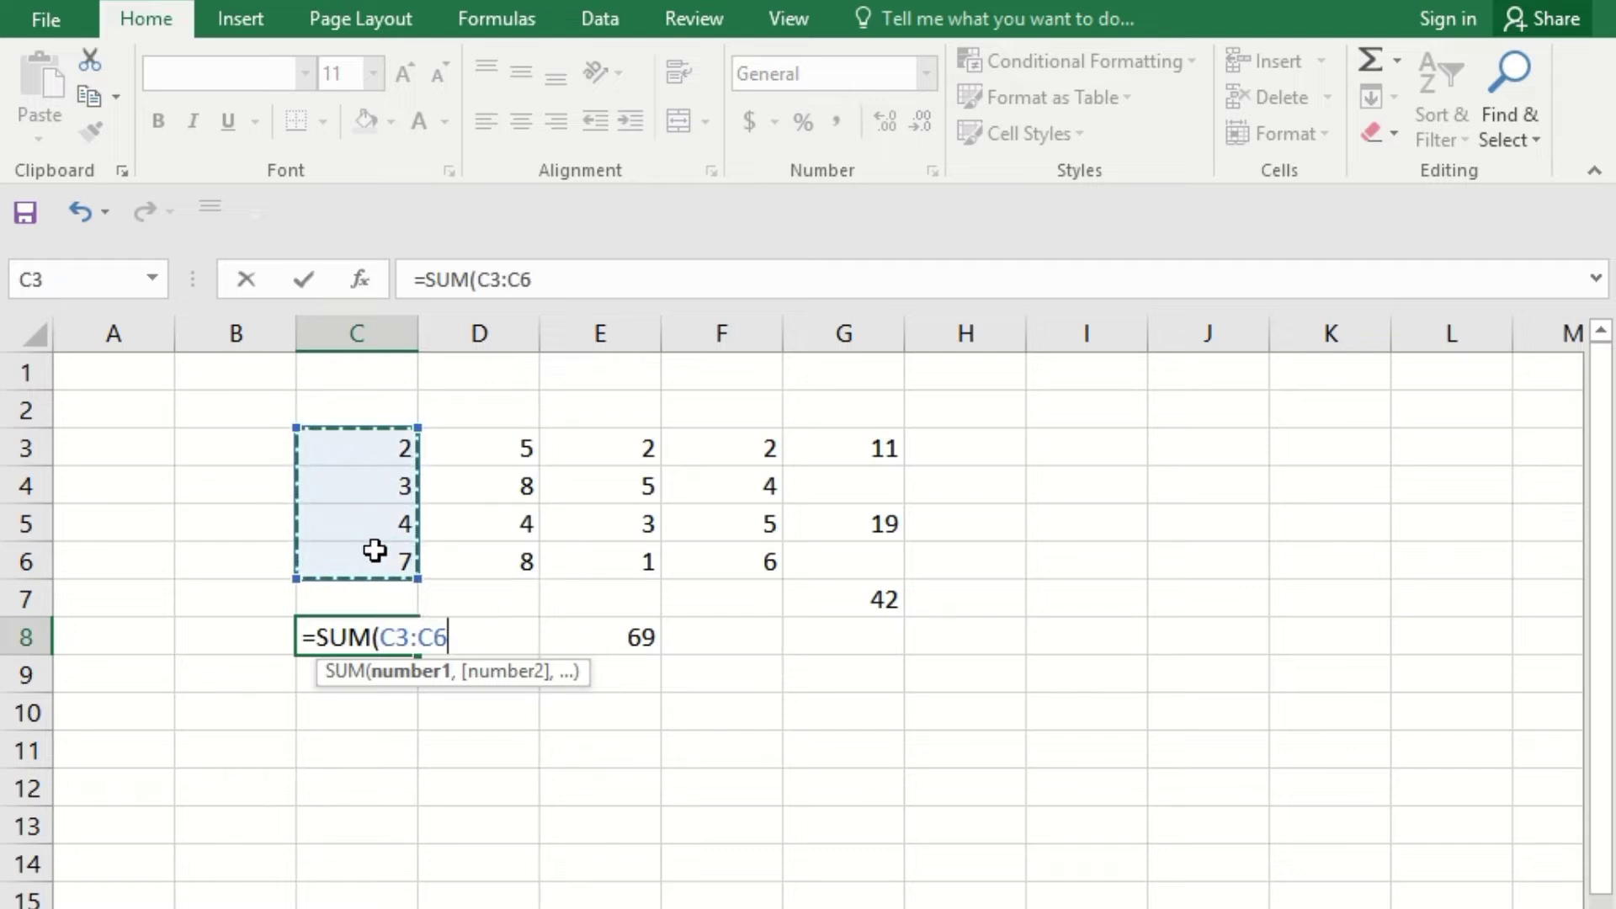
{"action": "type", "text": ")"}
{"action": "key", "text": "Return"}
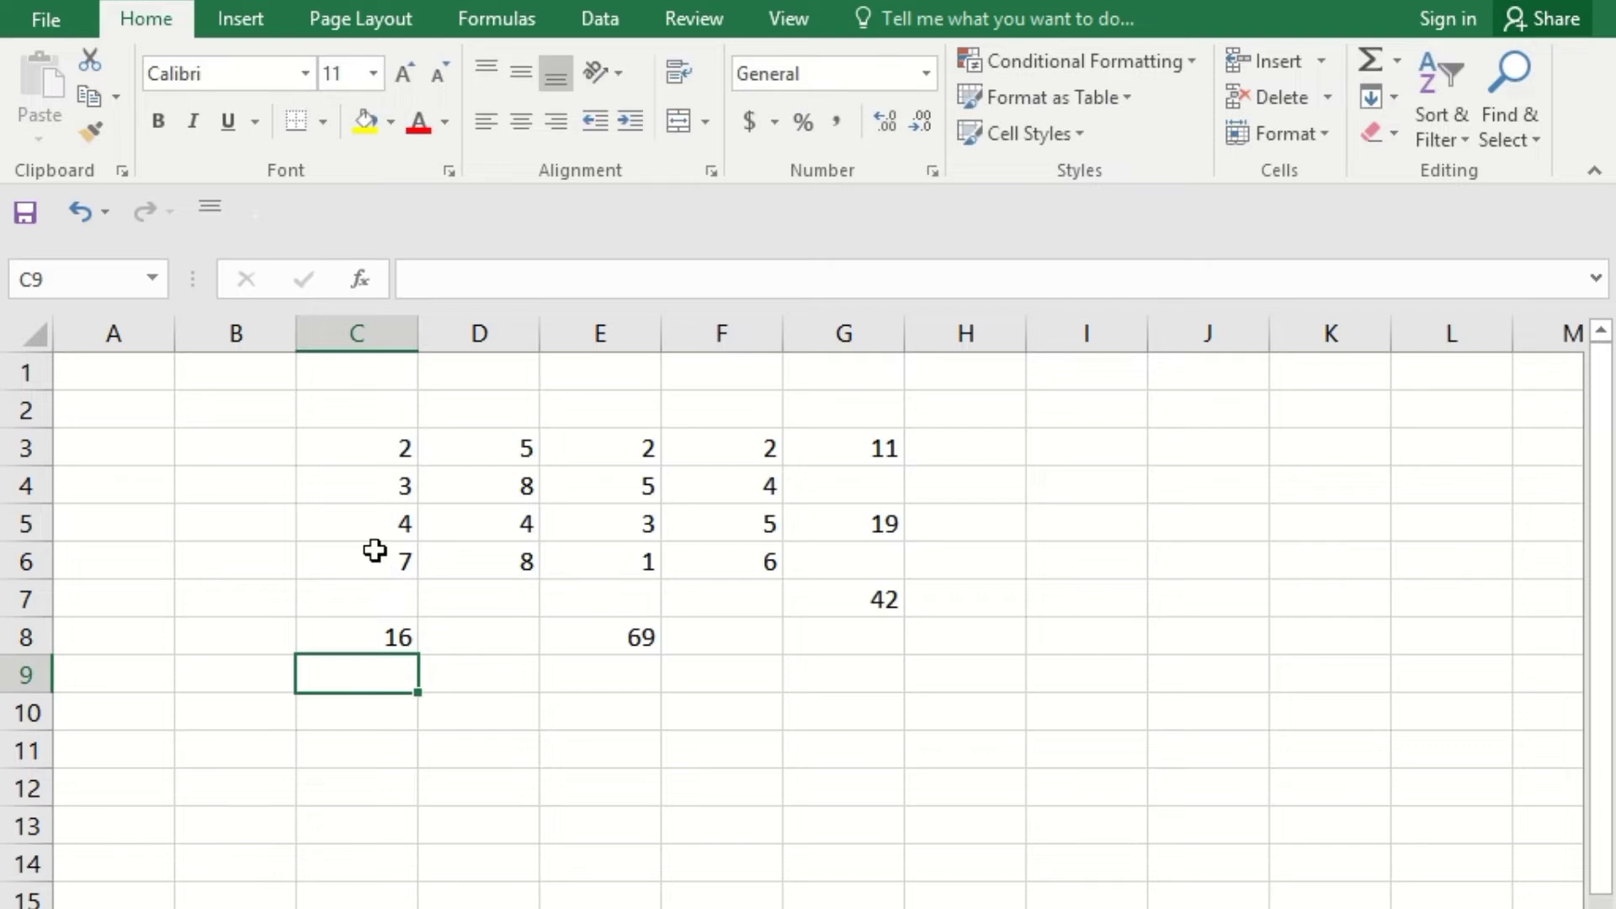
{"action": "left_click", "coordinate": [360, 637]}
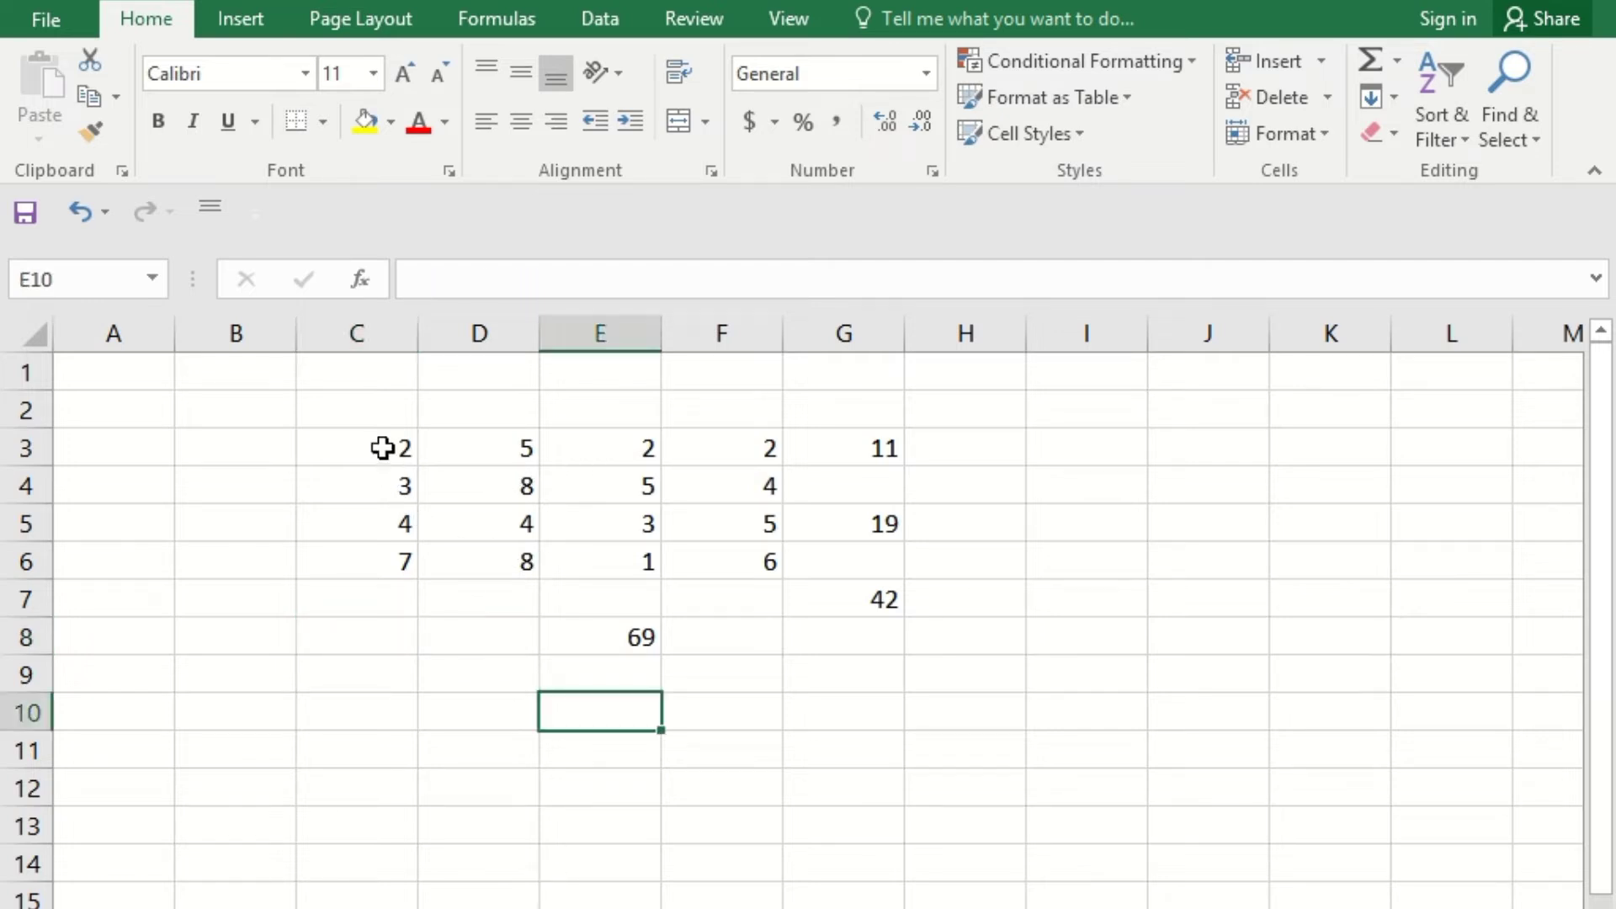
Clear the contents of the range C3:G9 and undo the deletion
{"action": "left_click_drag", "start_coordinate": [382, 448], "coordinate": [865, 681]}
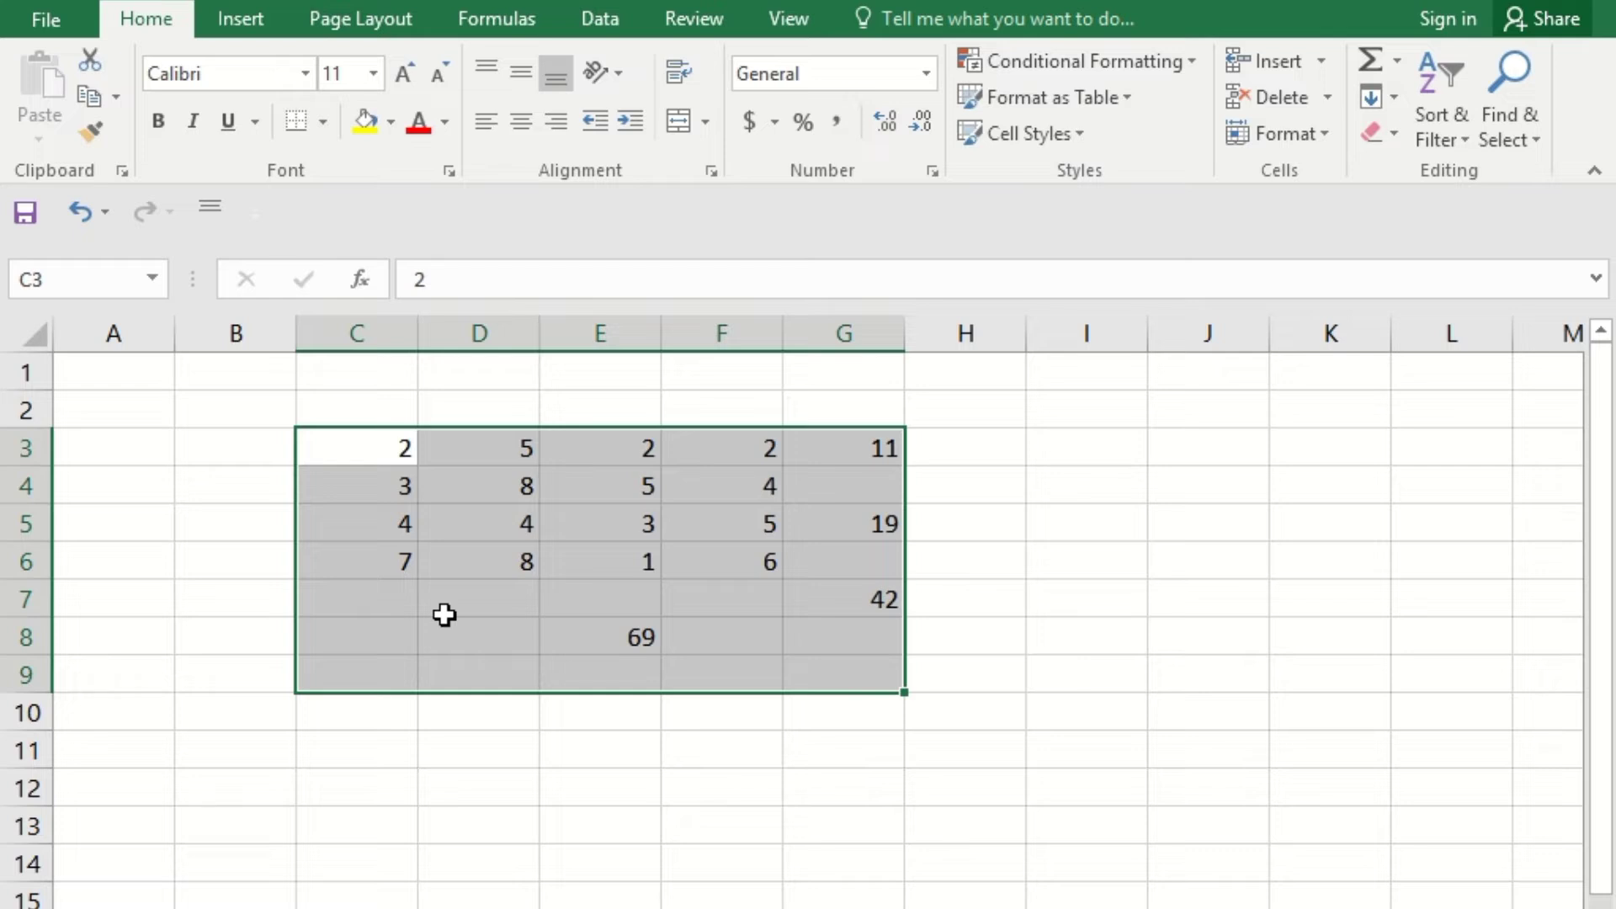
{"action": "key", "text": "Delete"}
{"action": "left_click", "coordinate": [336, 801]}
{"action": "left_click", "coordinate": [373, 455]}
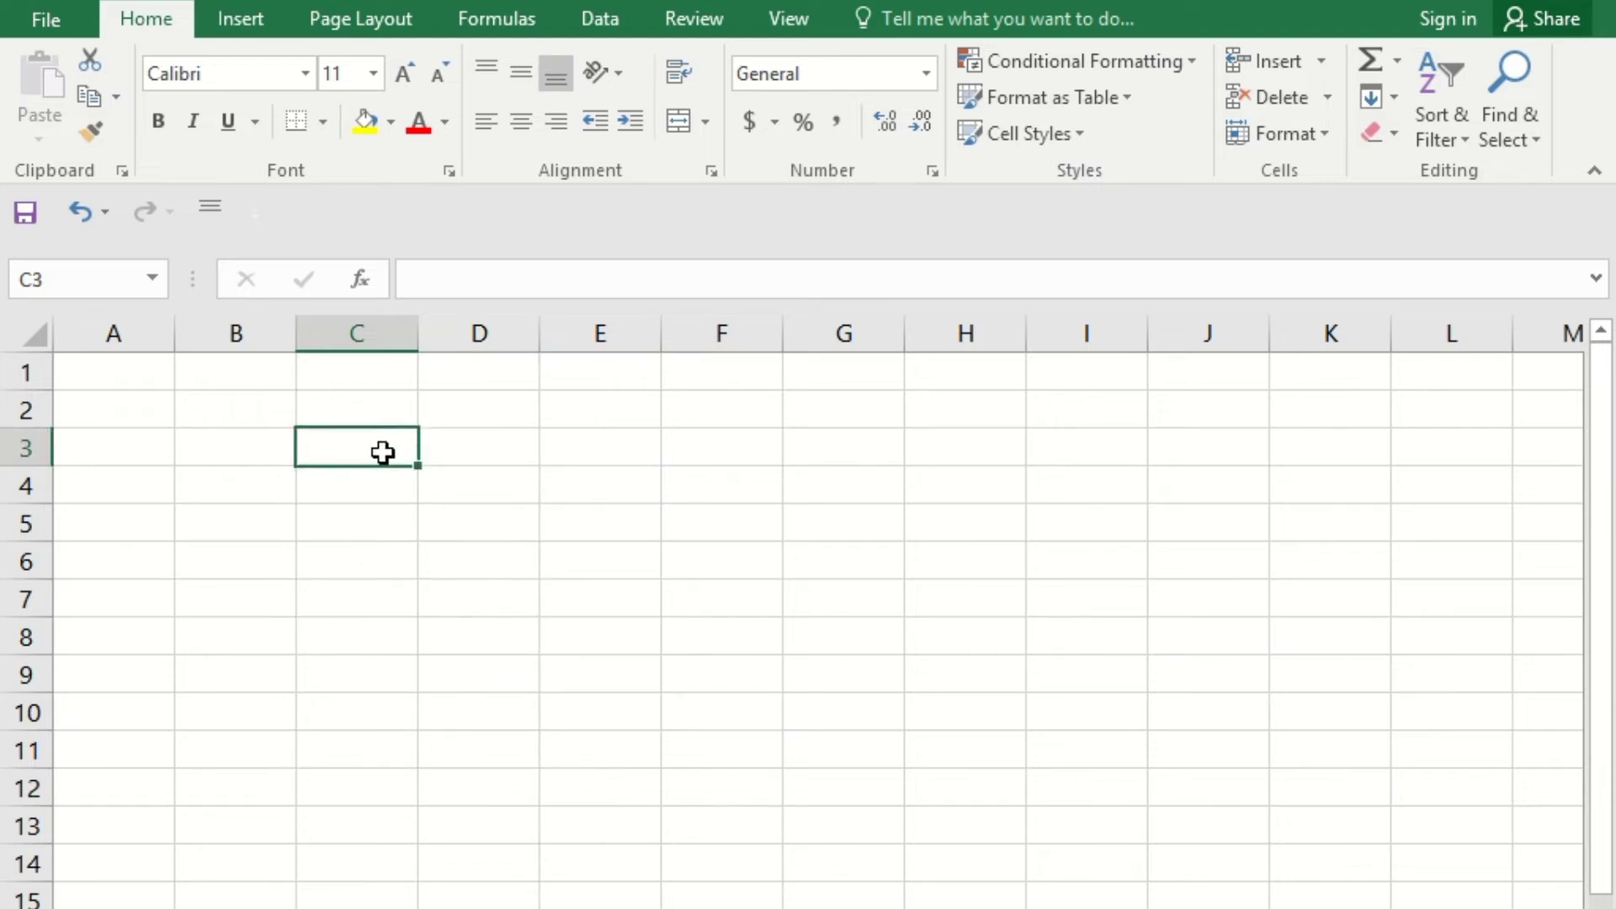
{"action": "key", "text": "ctrl+z"}
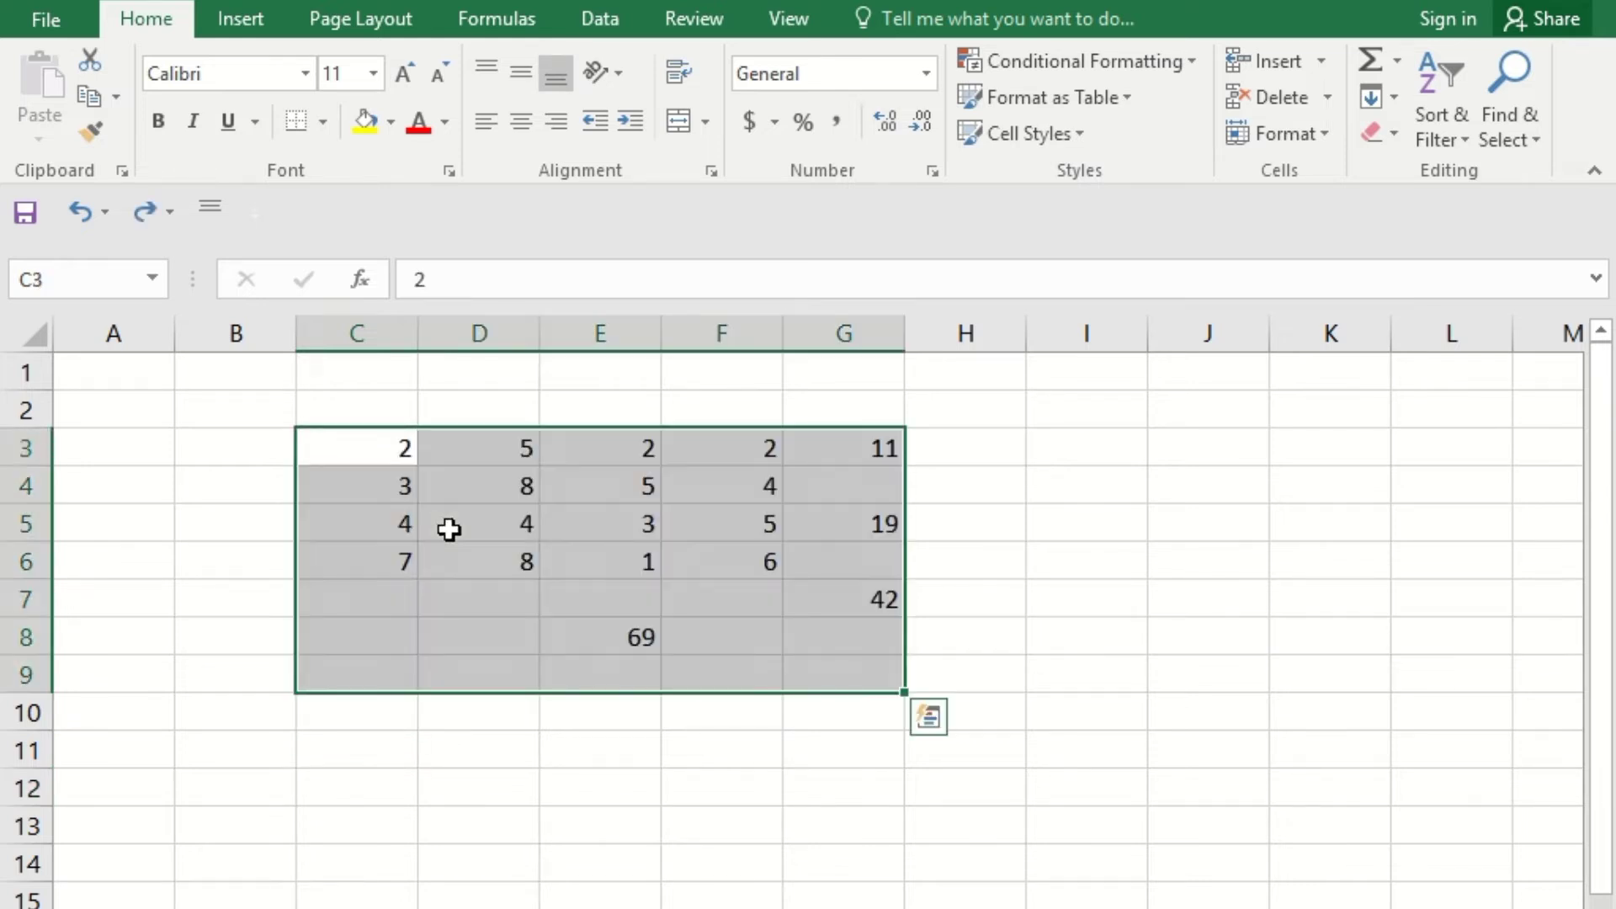
{"action": "left_click", "coordinate": [592, 805]}
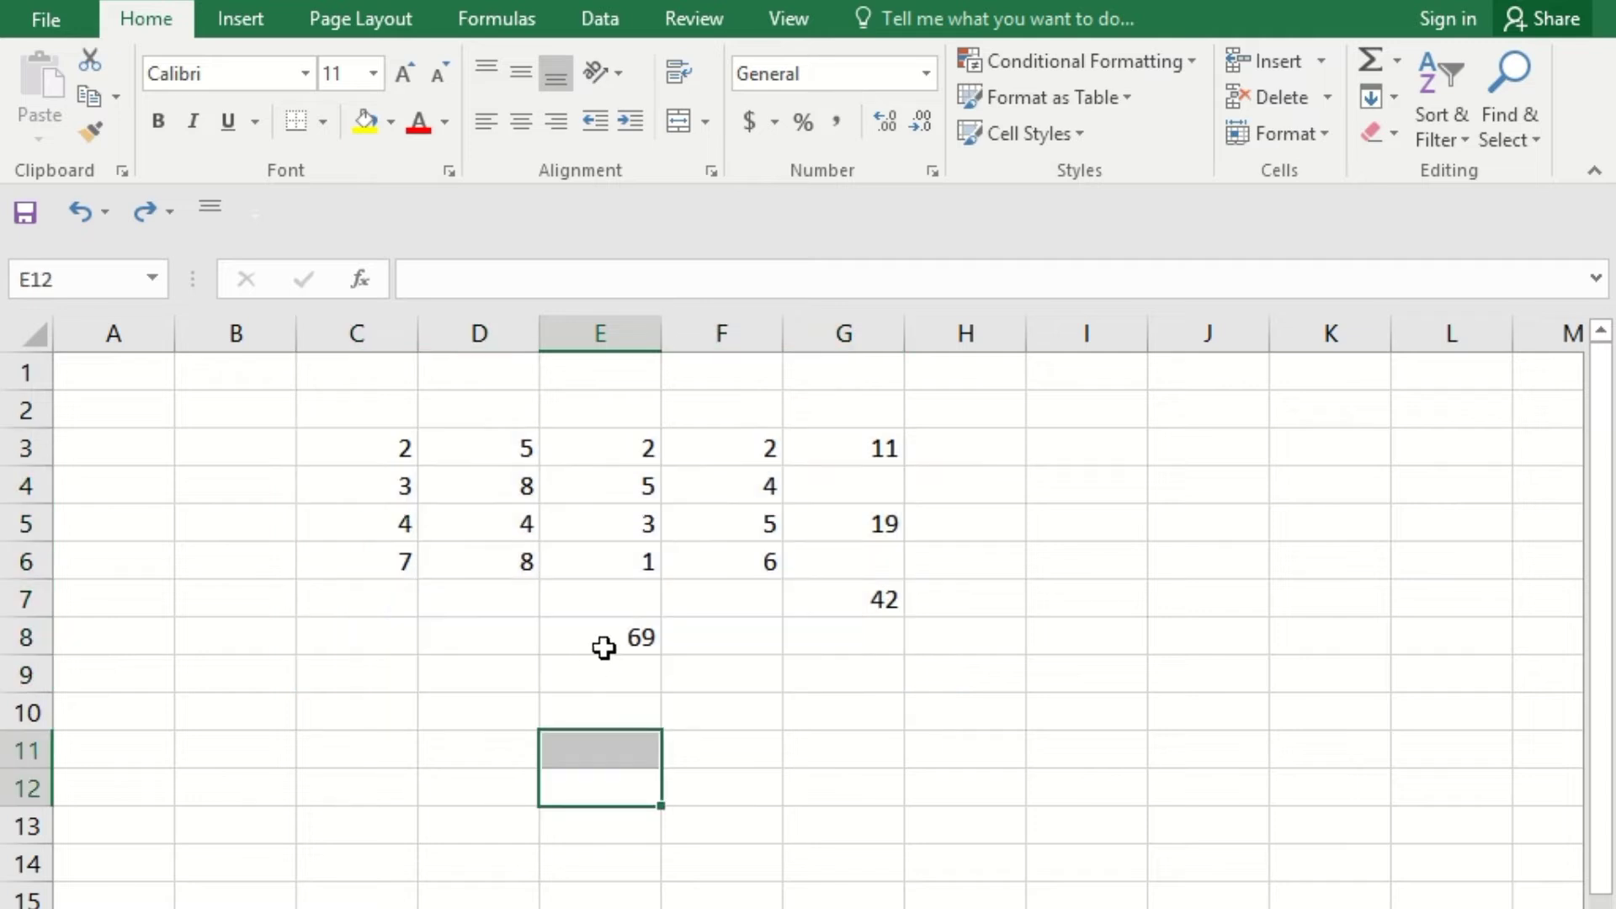
Delete the total in cell E8 and apply All Borders to the number block C3:F6
{"action": "left_click", "coordinate": [610, 639]}
{"action": "key", "text": "Delete"}
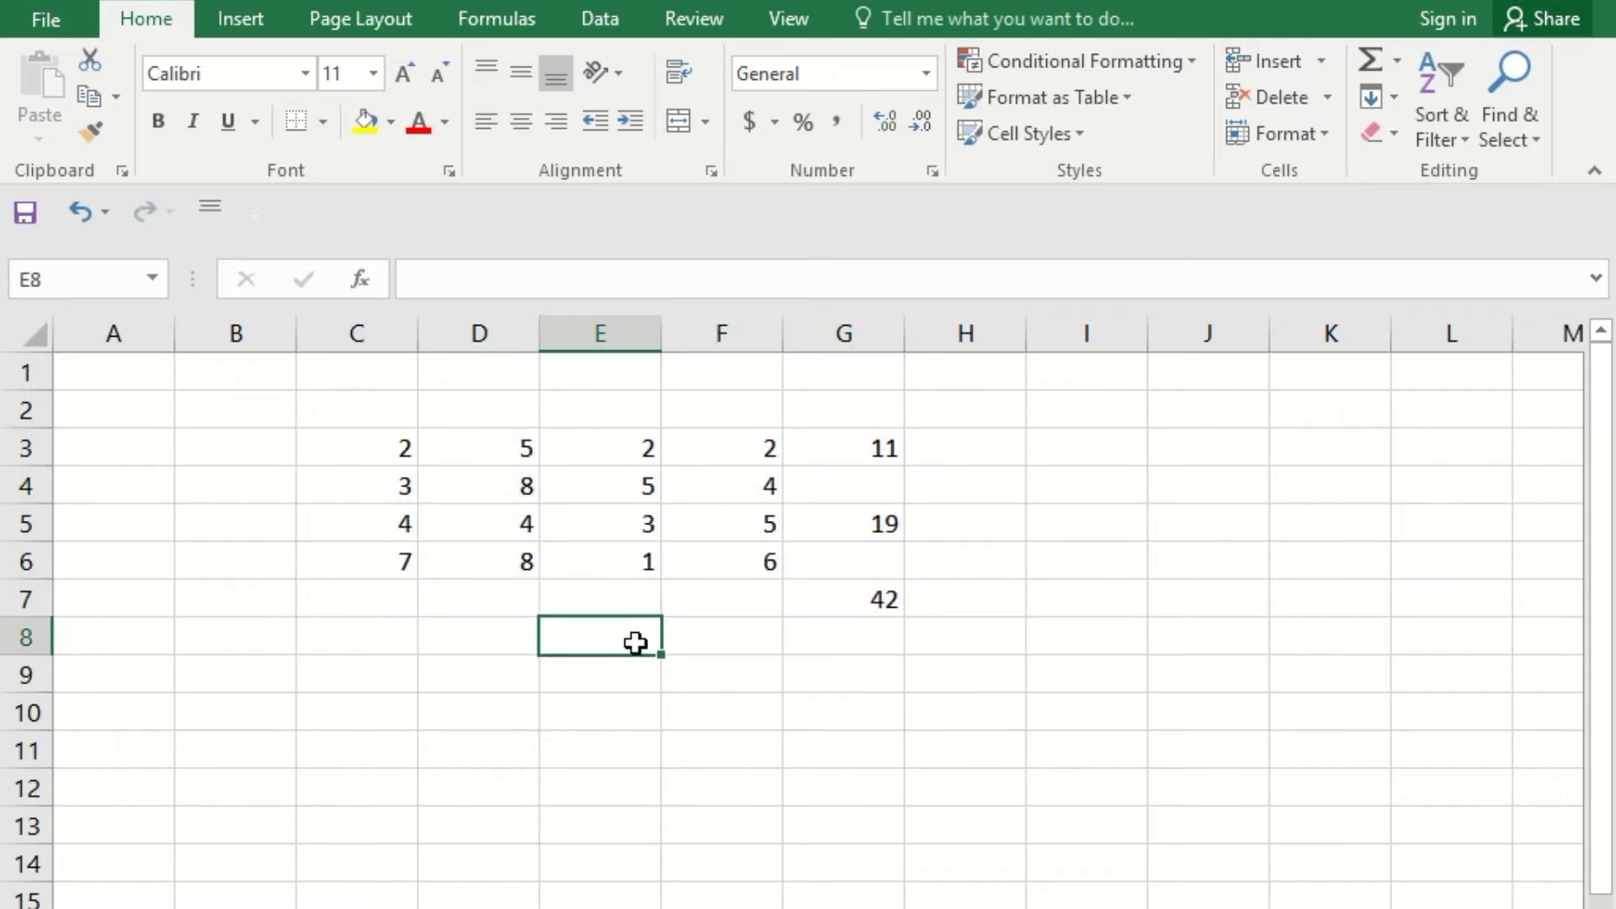
{"action": "left_click_drag", "start_coordinate": [396, 446], "coordinate": [736, 570]}
{"action": "left_click", "coordinate": [324, 121]}
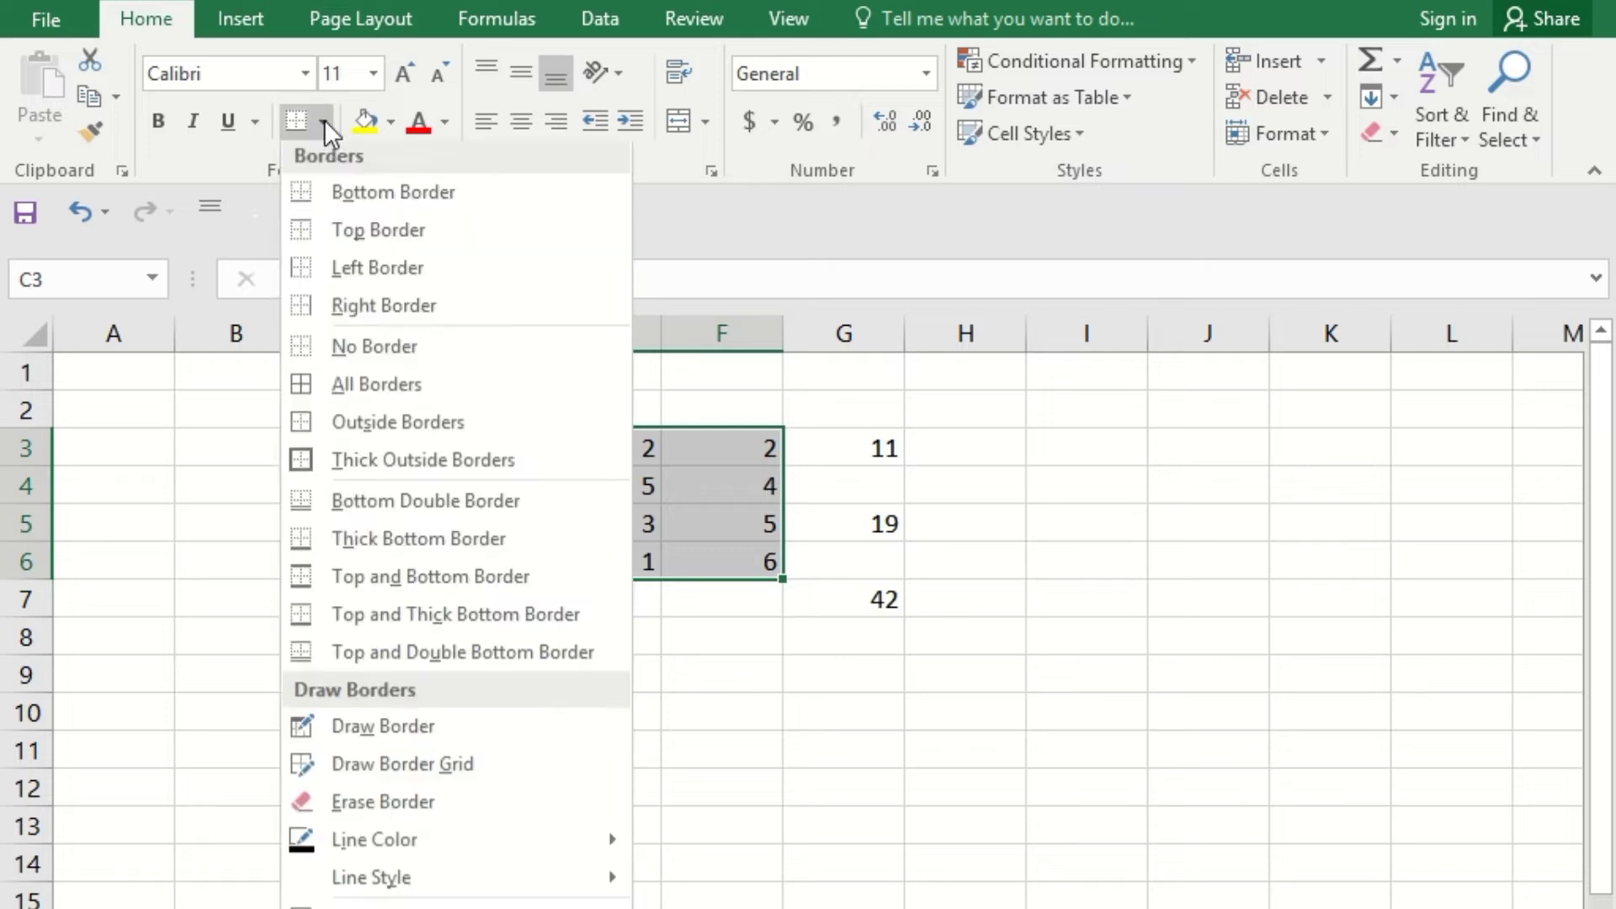
{"action": "left_click", "coordinate": [364, 392]}
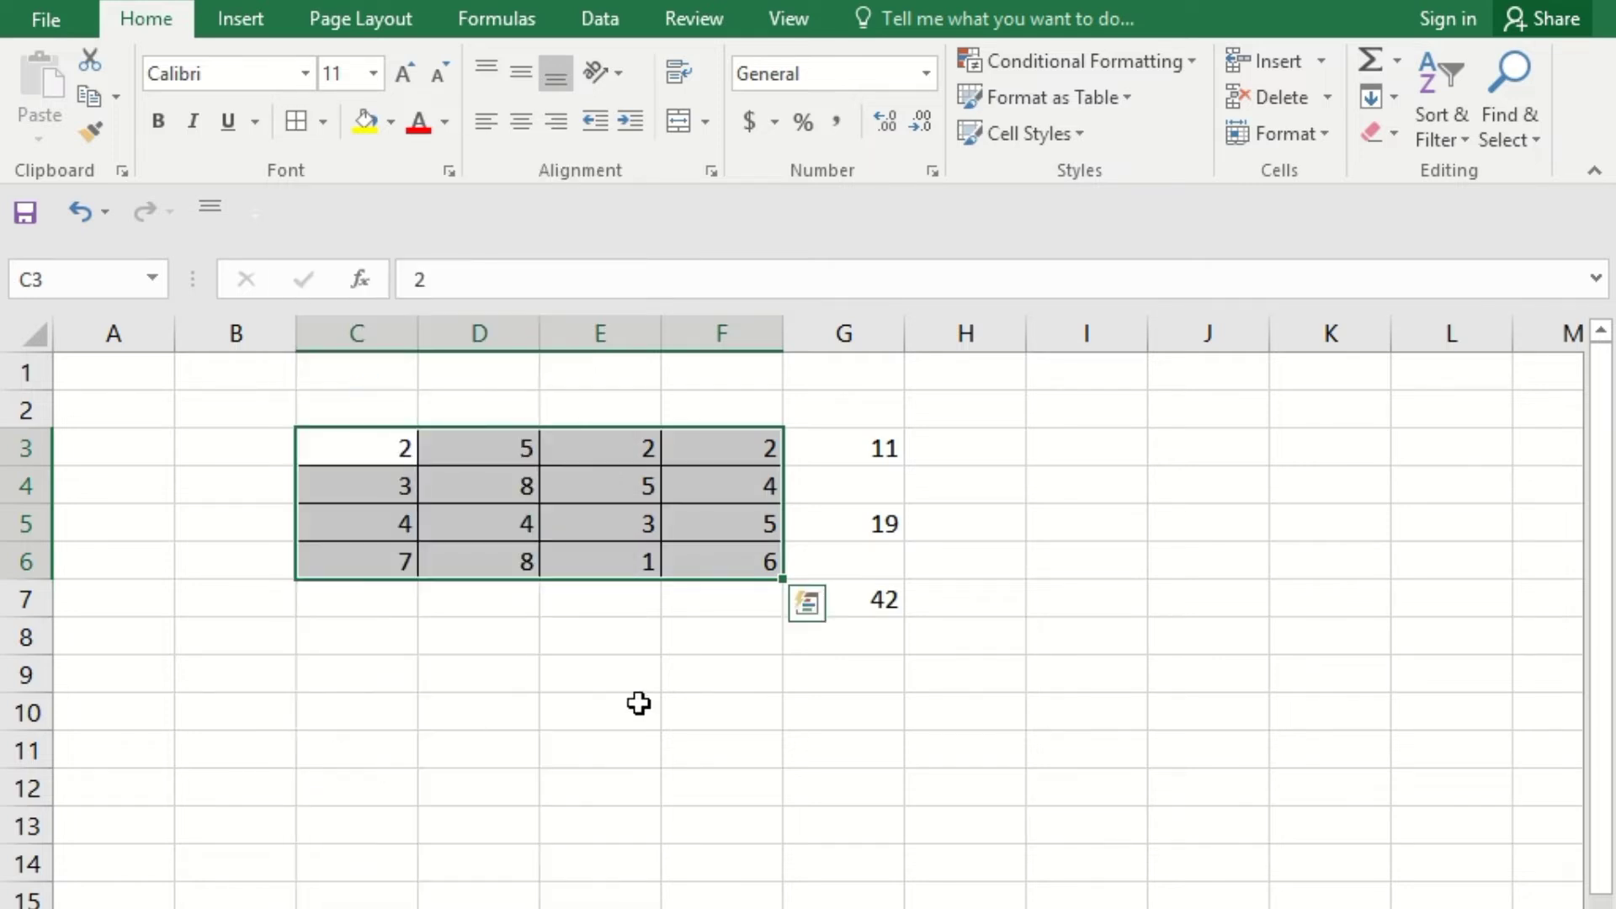
{"action": "left_click_drag", "start_coordinate": [639, 704], "coordinate": [612, 670]}
{"action": "key", "text": "Up"}
{"action": "key", "text": "Right"}
Clear the numbers from the bordered block C3:F6 and undo the deletion
{"action": "left_click", "coordinate": [370, 453]}
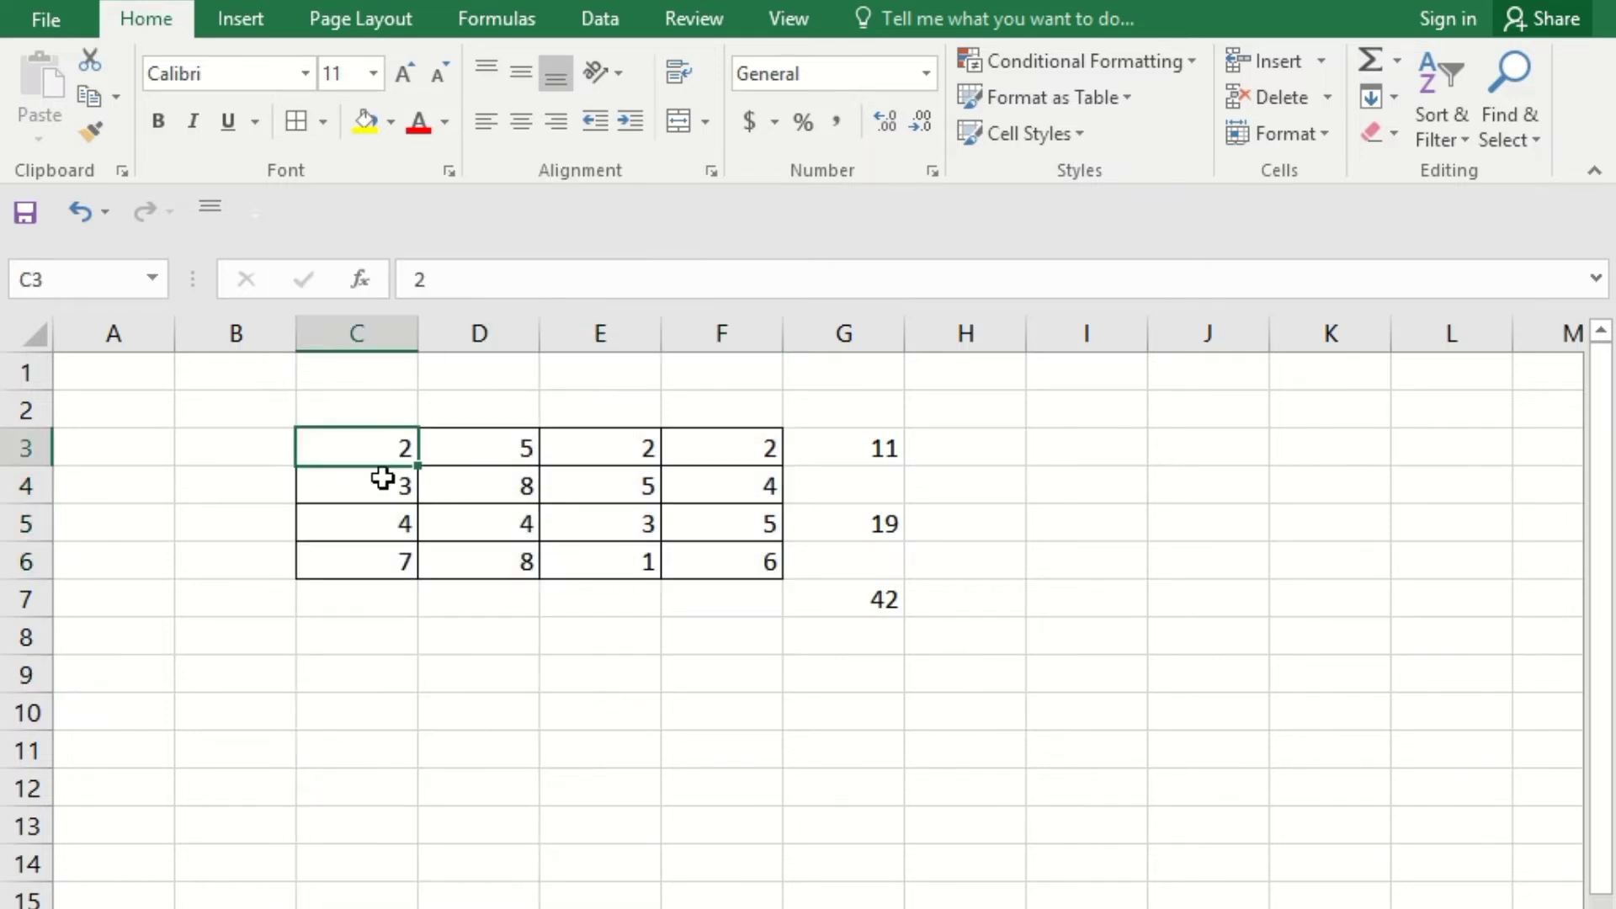
{"action": "left_click_drag", "start_coordinate": [383, 478], "coordinate": [728, 564]}
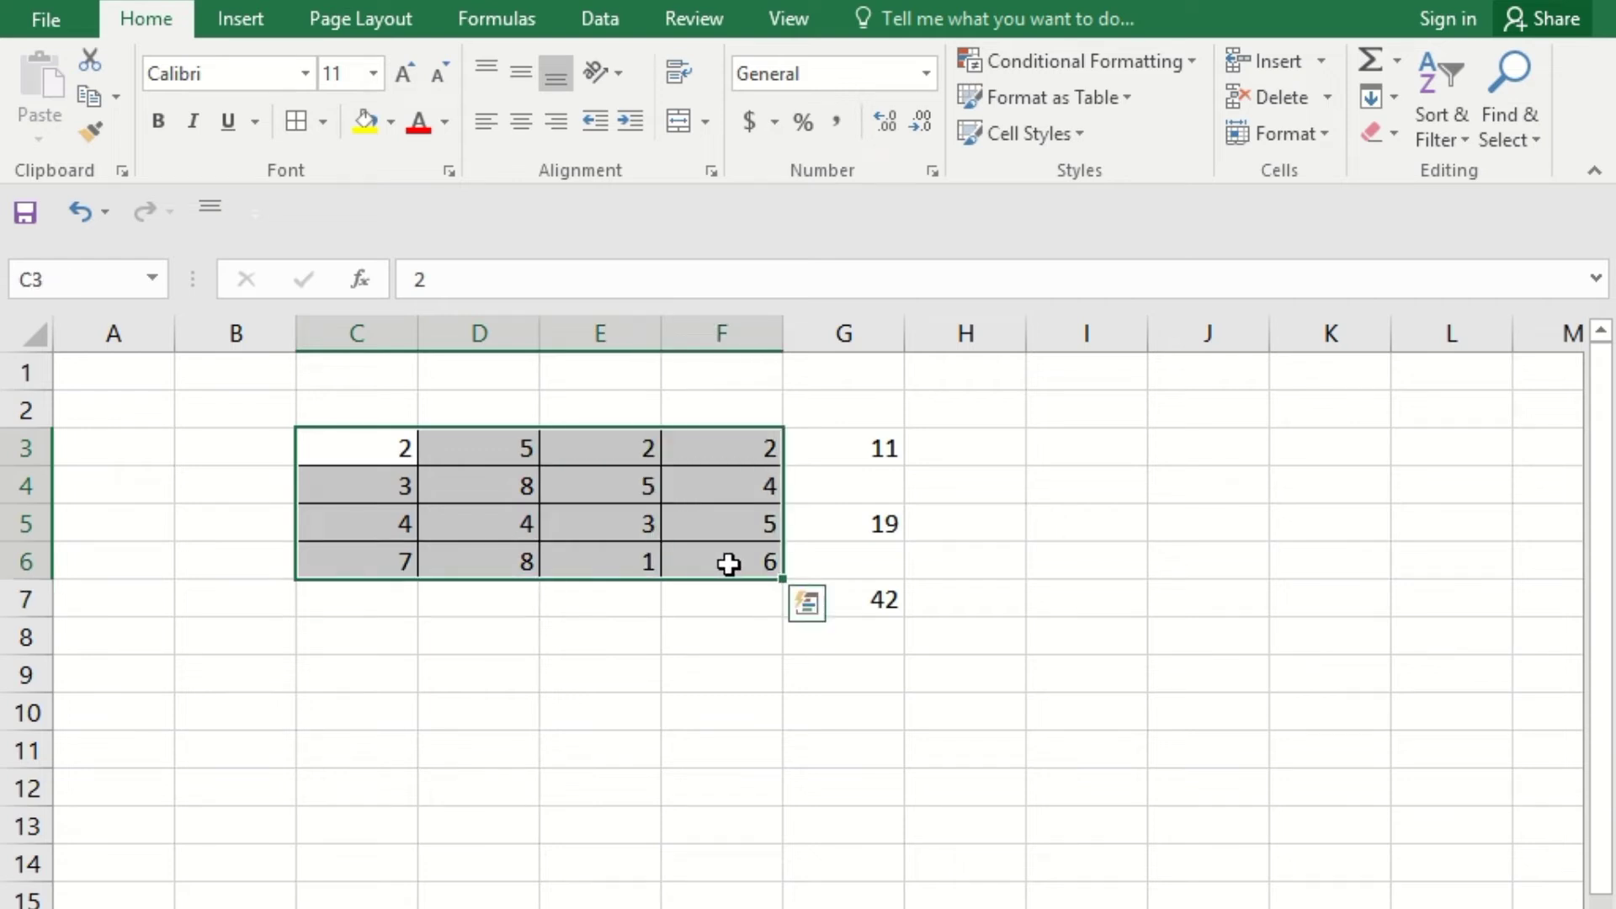
{"action": "key", "text": "Delete"}
{"action": "left_click", "coordinate": [649, 663]}
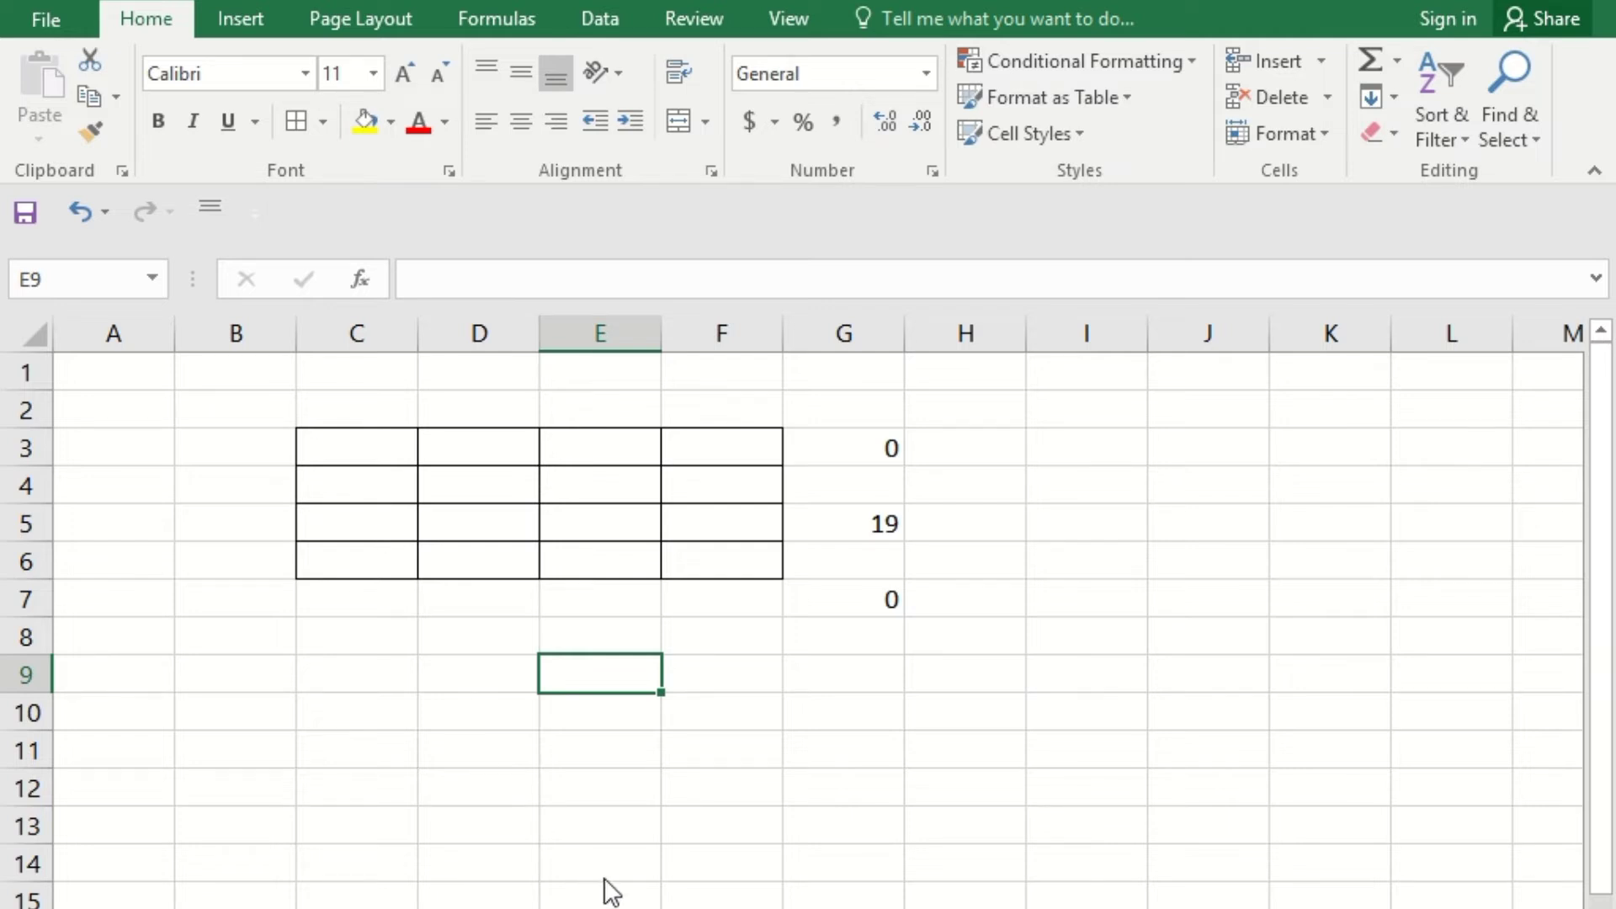
{"action": "left_click", "coordinate": [389, 450]}
{"action": "key", "text": "ctrl+z"}
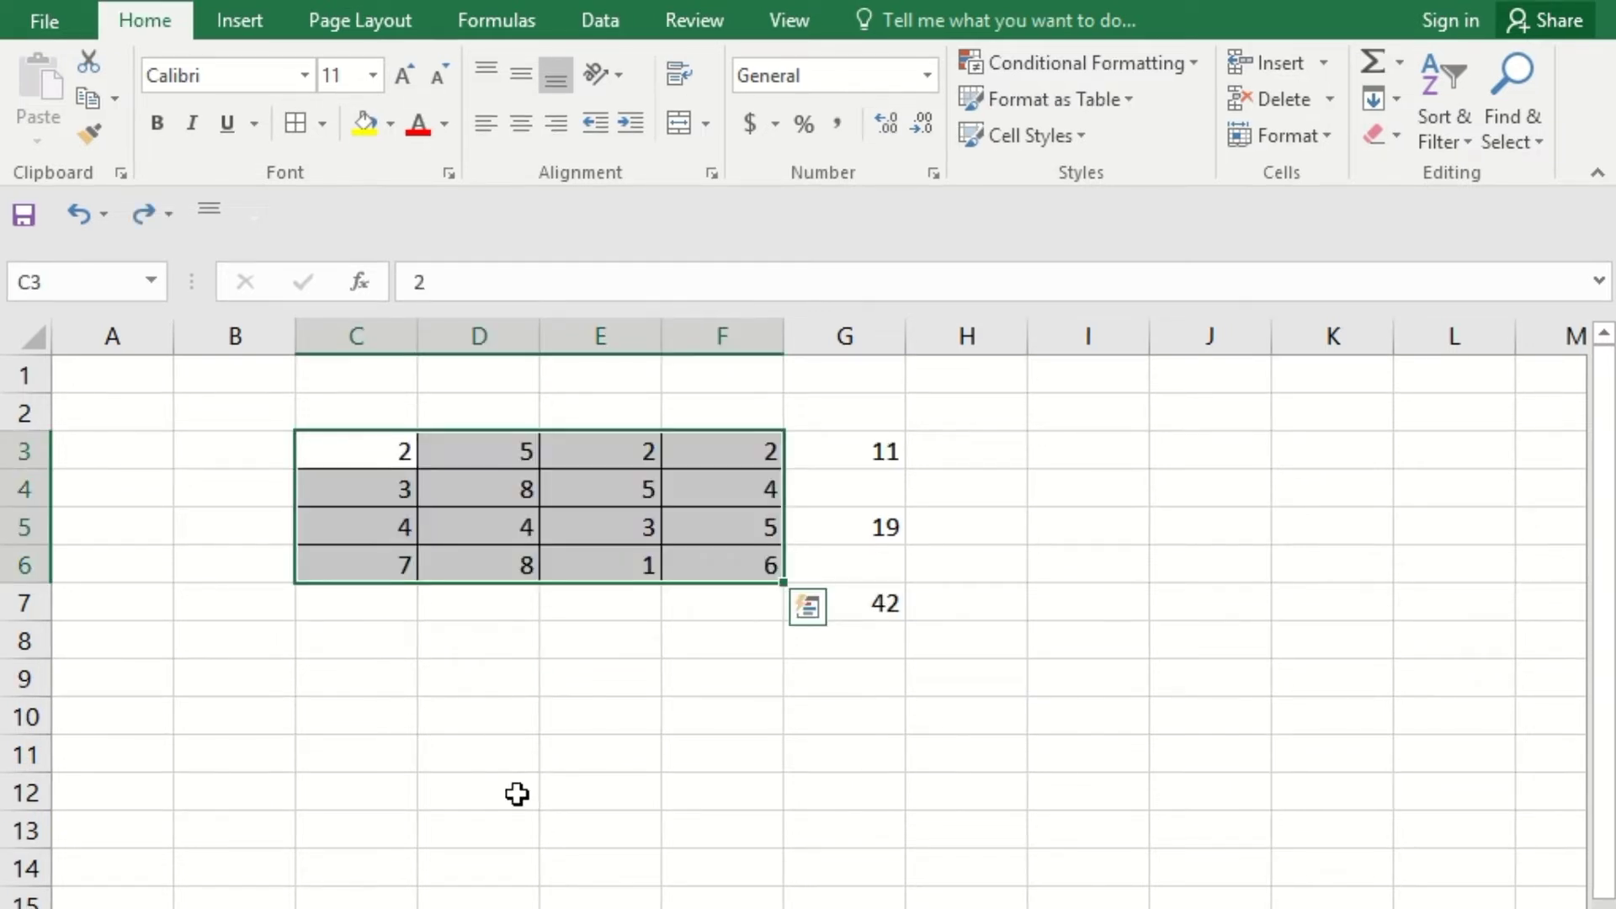
{"action": "left_click", "coordinate": [382, 674]}
Fill the row cells C5:F5 with the standard green color
{"action": "left_click_drag", "start_coordinate": [368, 535], "coordinate": [774, 522]}
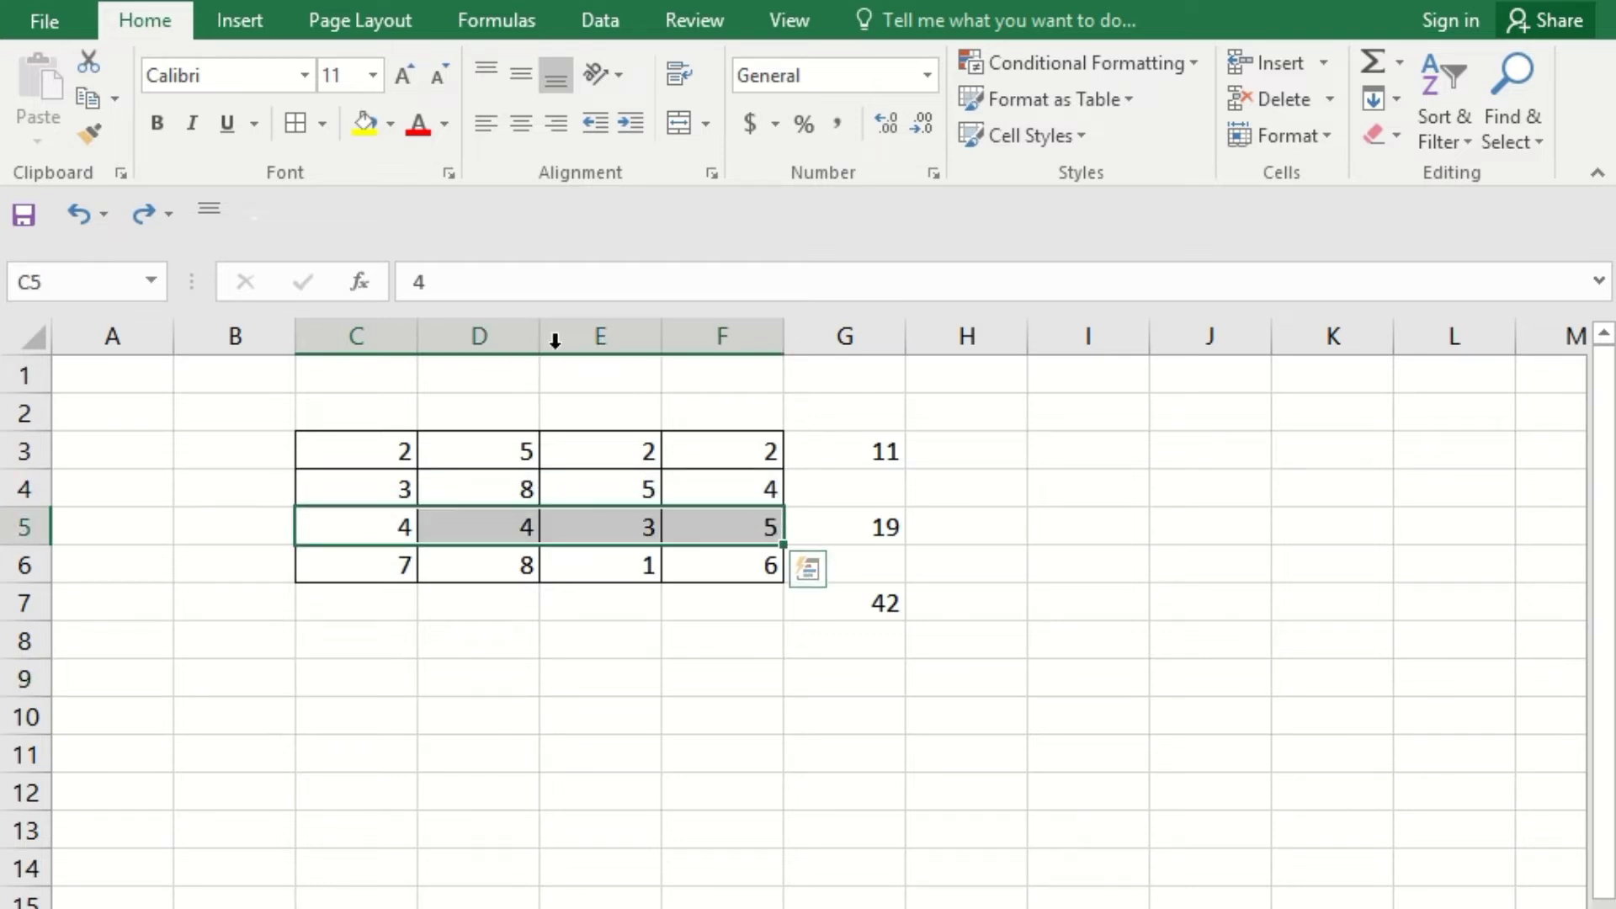
{"action": "left_click", "coordinate": [390, 124]}
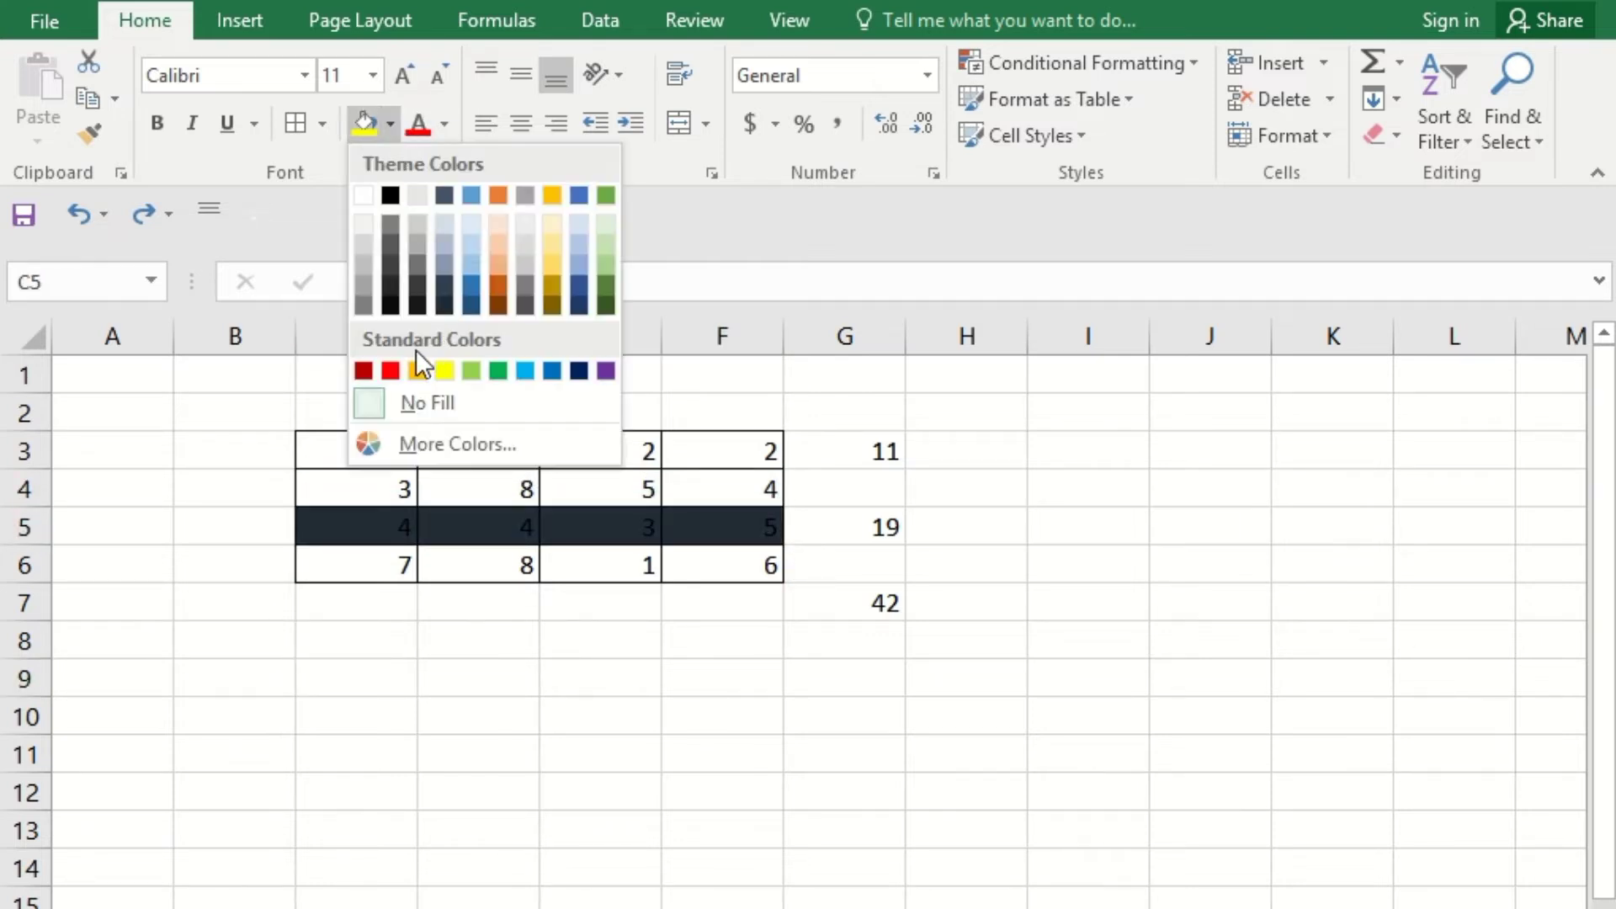
{"action": "left_click", "coordinate": [494, 371]}
{"action": "left_click", "coordinate": [522, 629]}
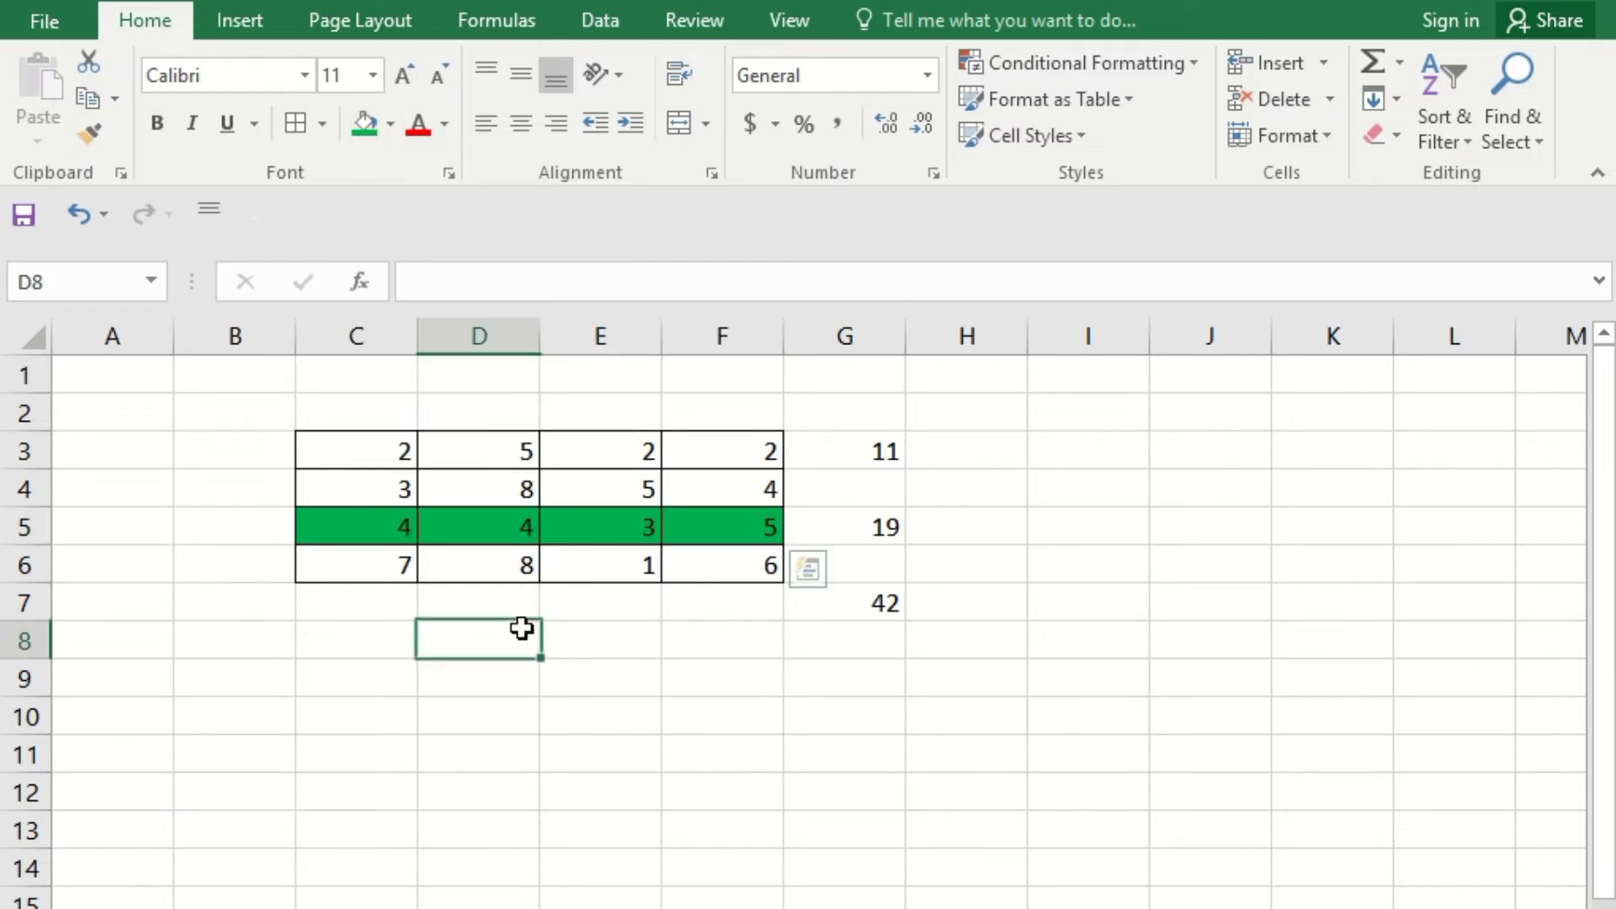
Clear the contents of C3:F6, including the green-filled row, and undo the clearing
{"action": "left_click", "coordinate": [362, 520]}
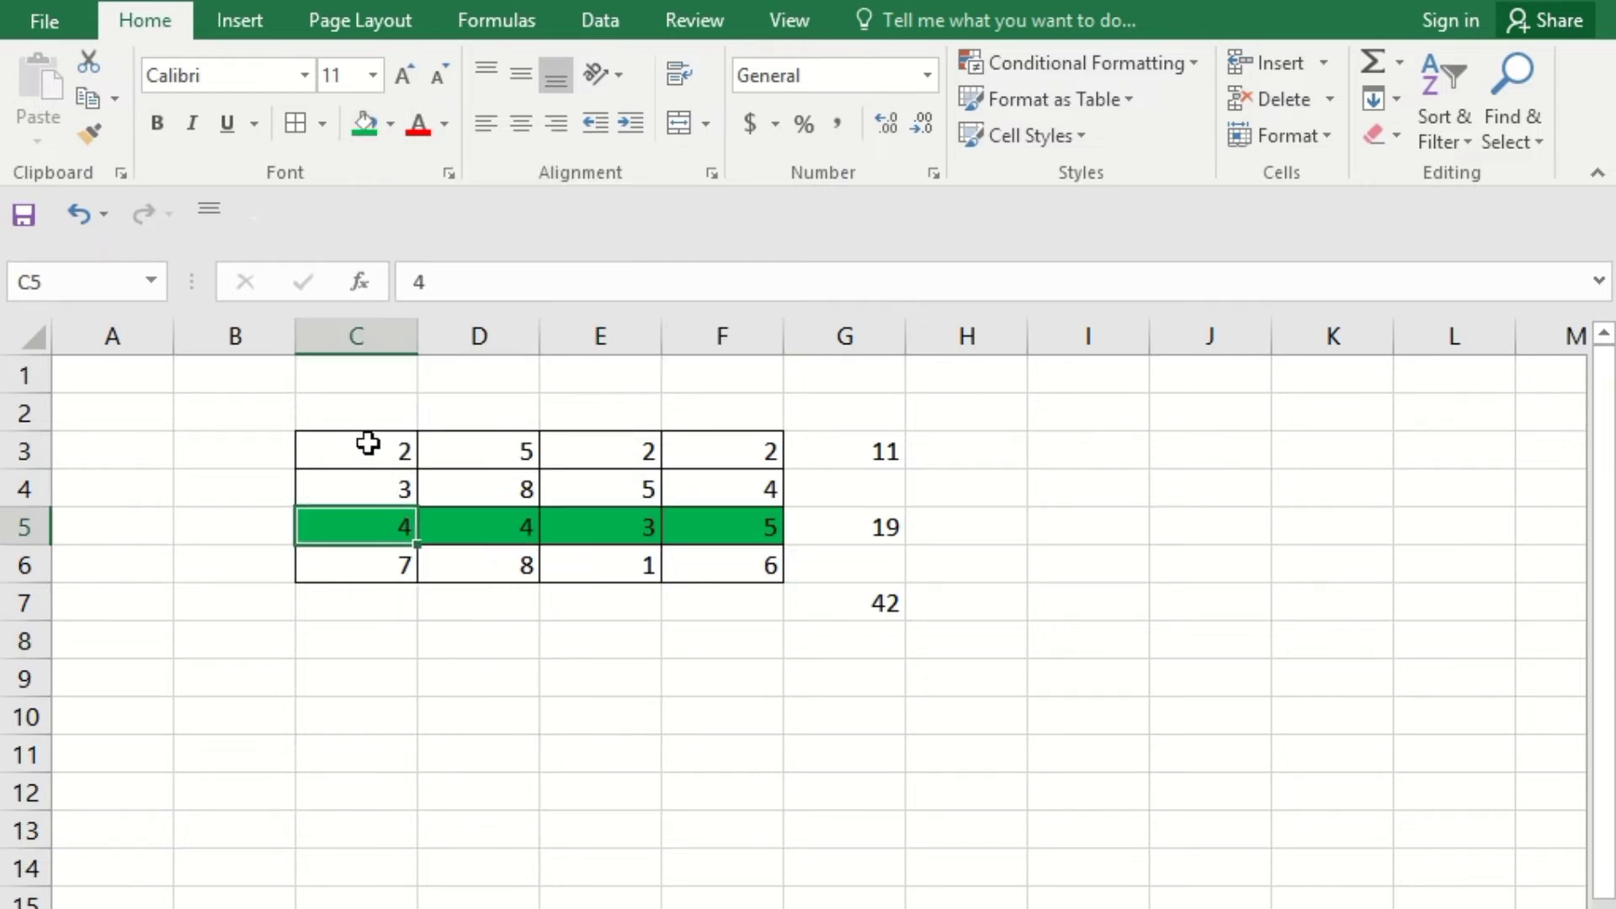
{"action": "left_click_drag", "start_coordinate": [361, 443], "coordinate": [725, 570]}
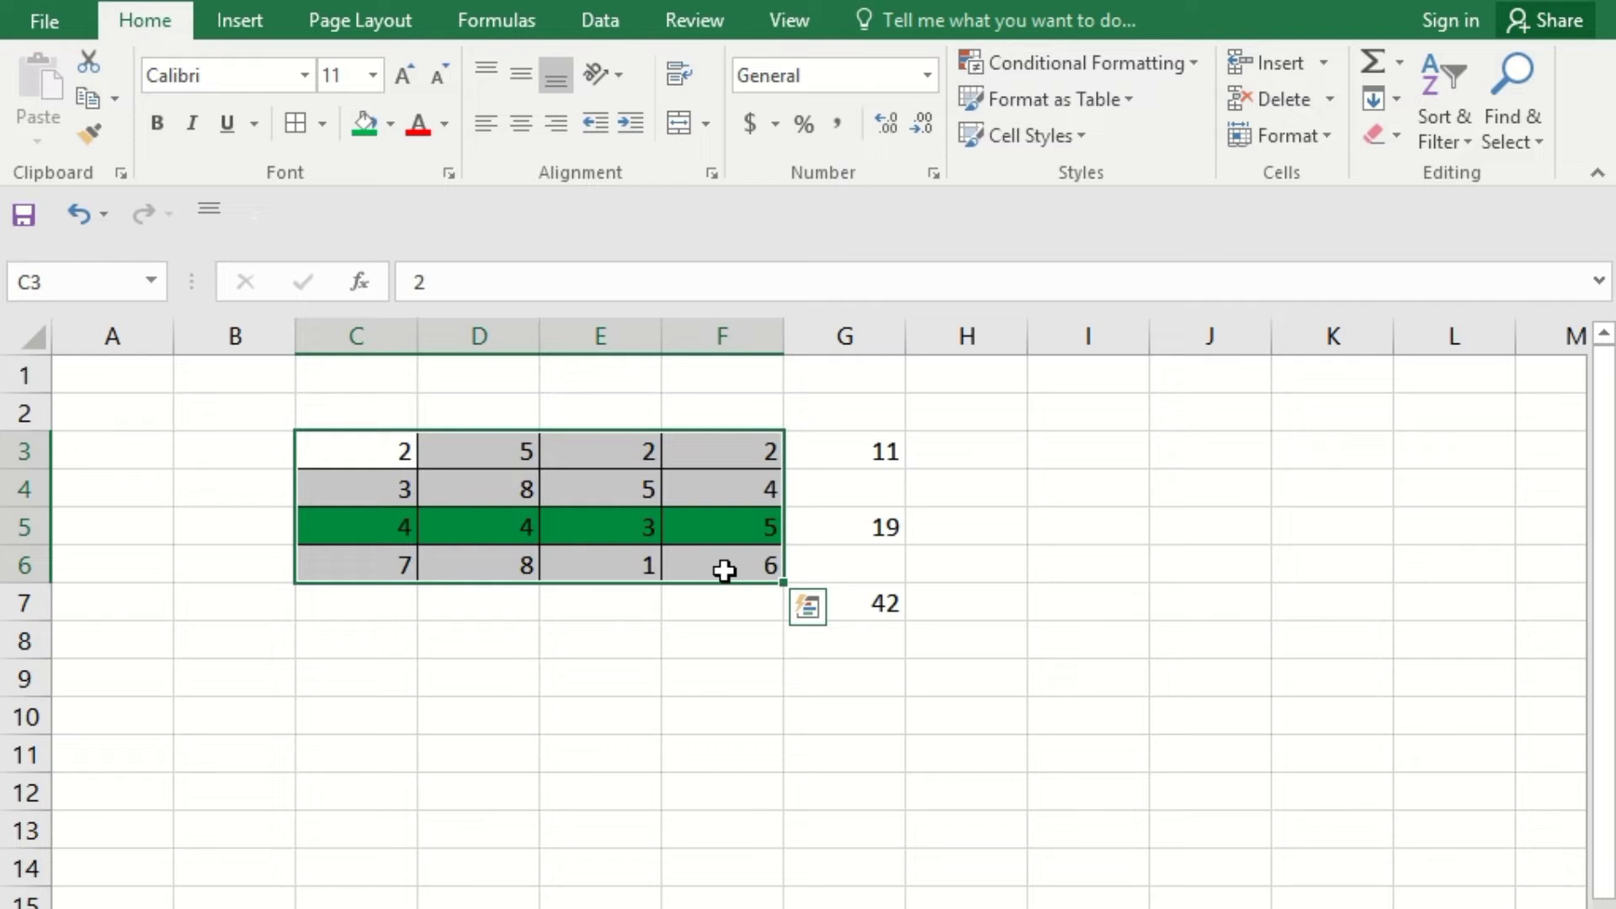
{"action": "key", "text": "Delete"}
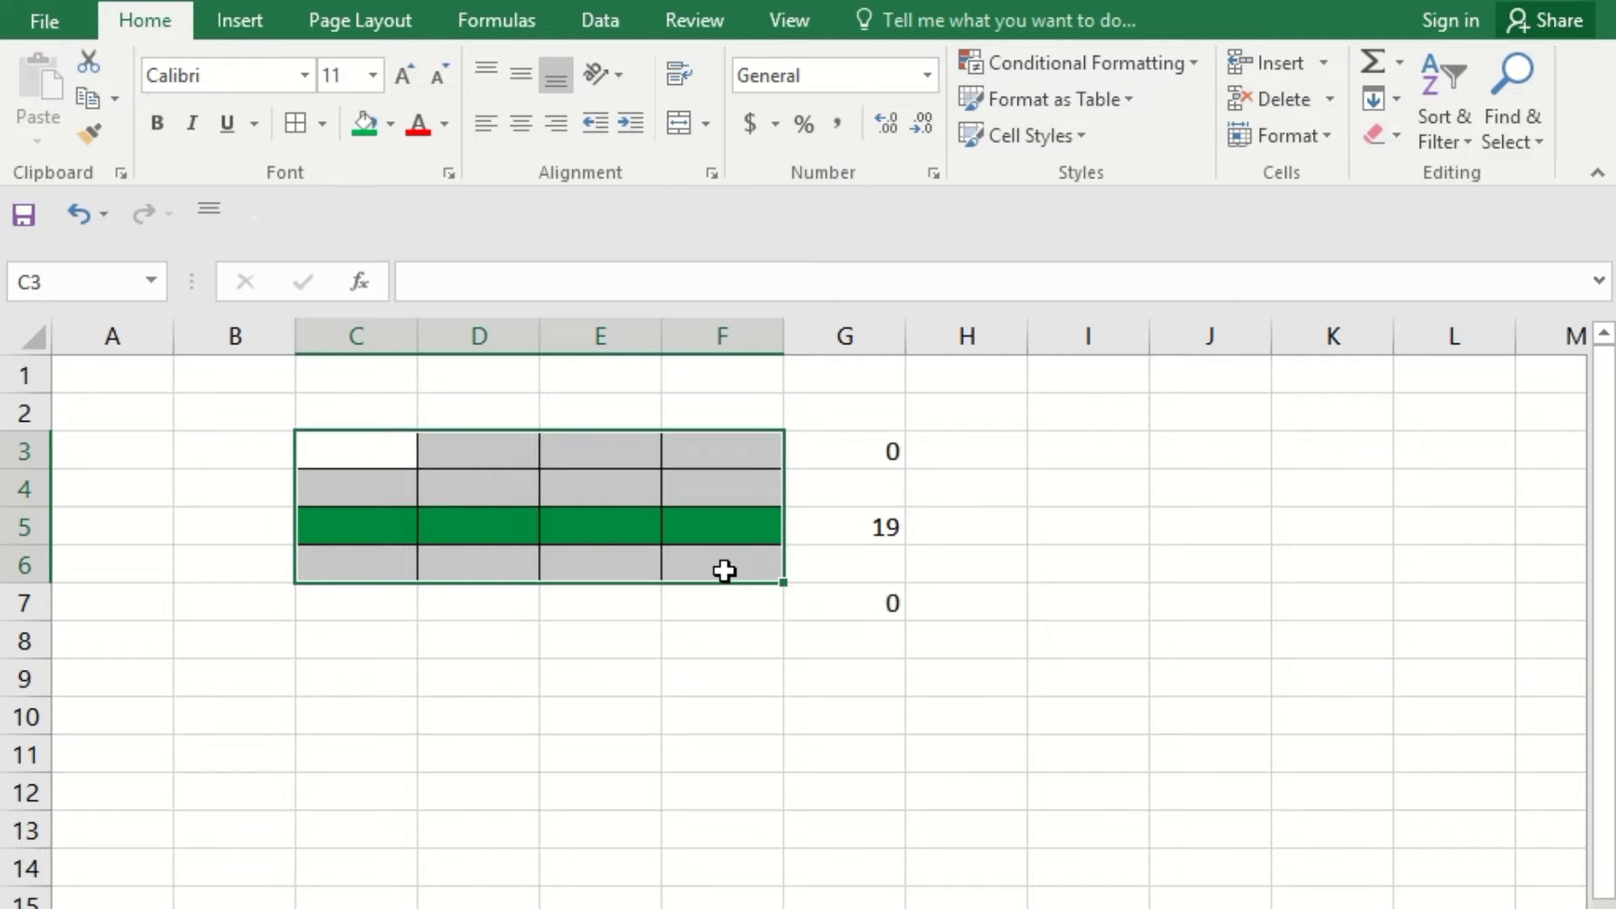
{"action": "left_click_drag", "start_coordinate": [635, 639], "coordinate": [635, 603]}
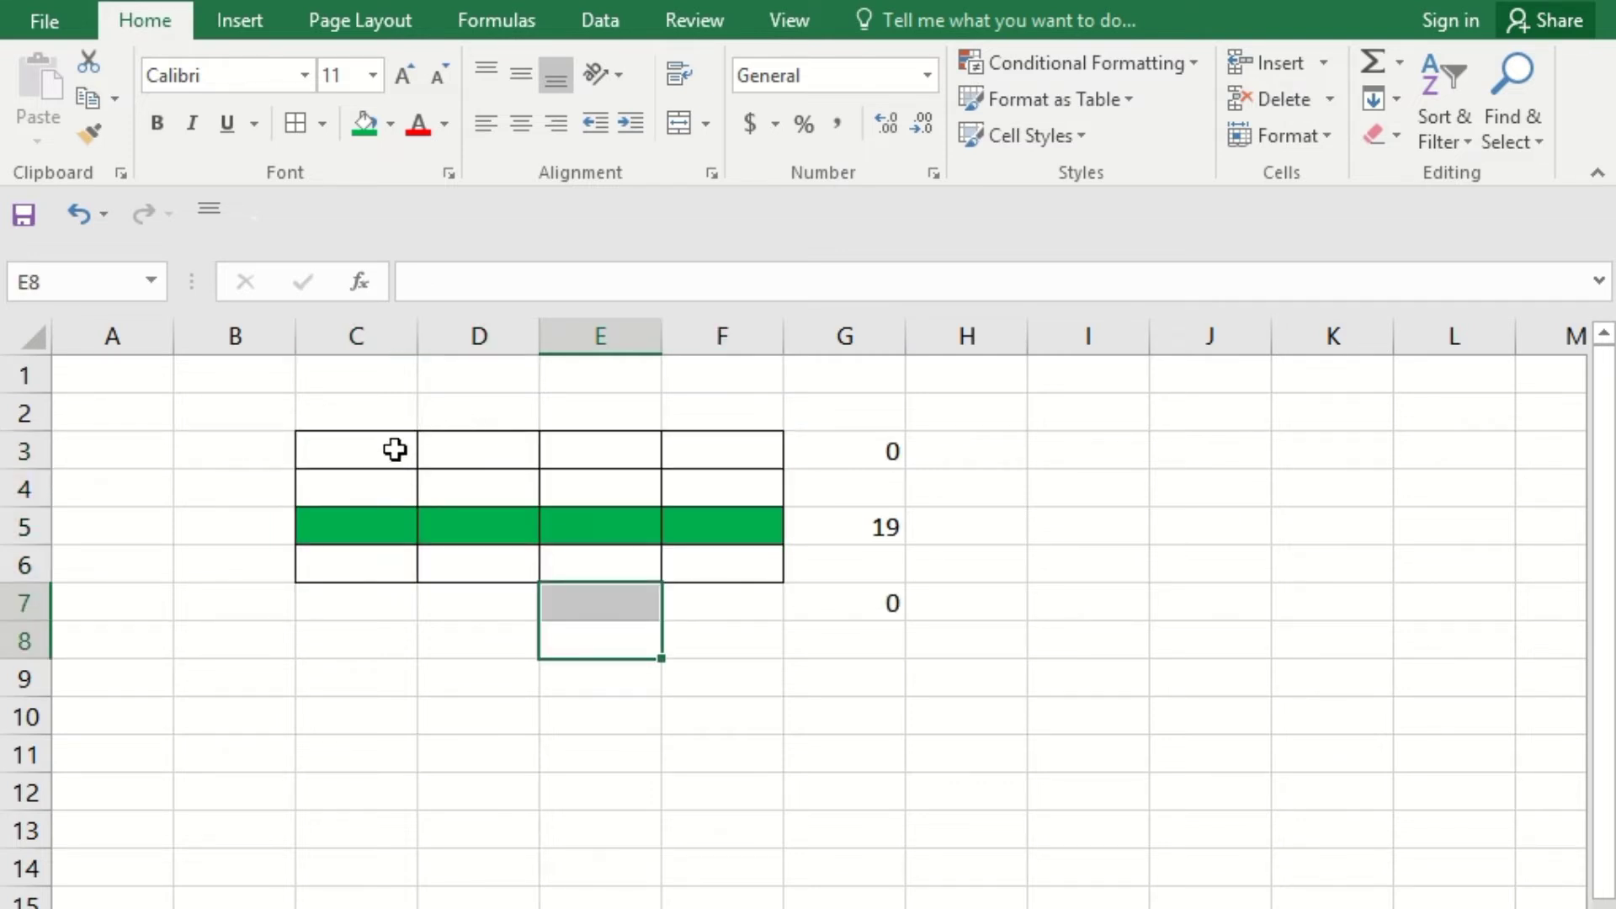
{"action": "key", "text": "ctrl+z"}
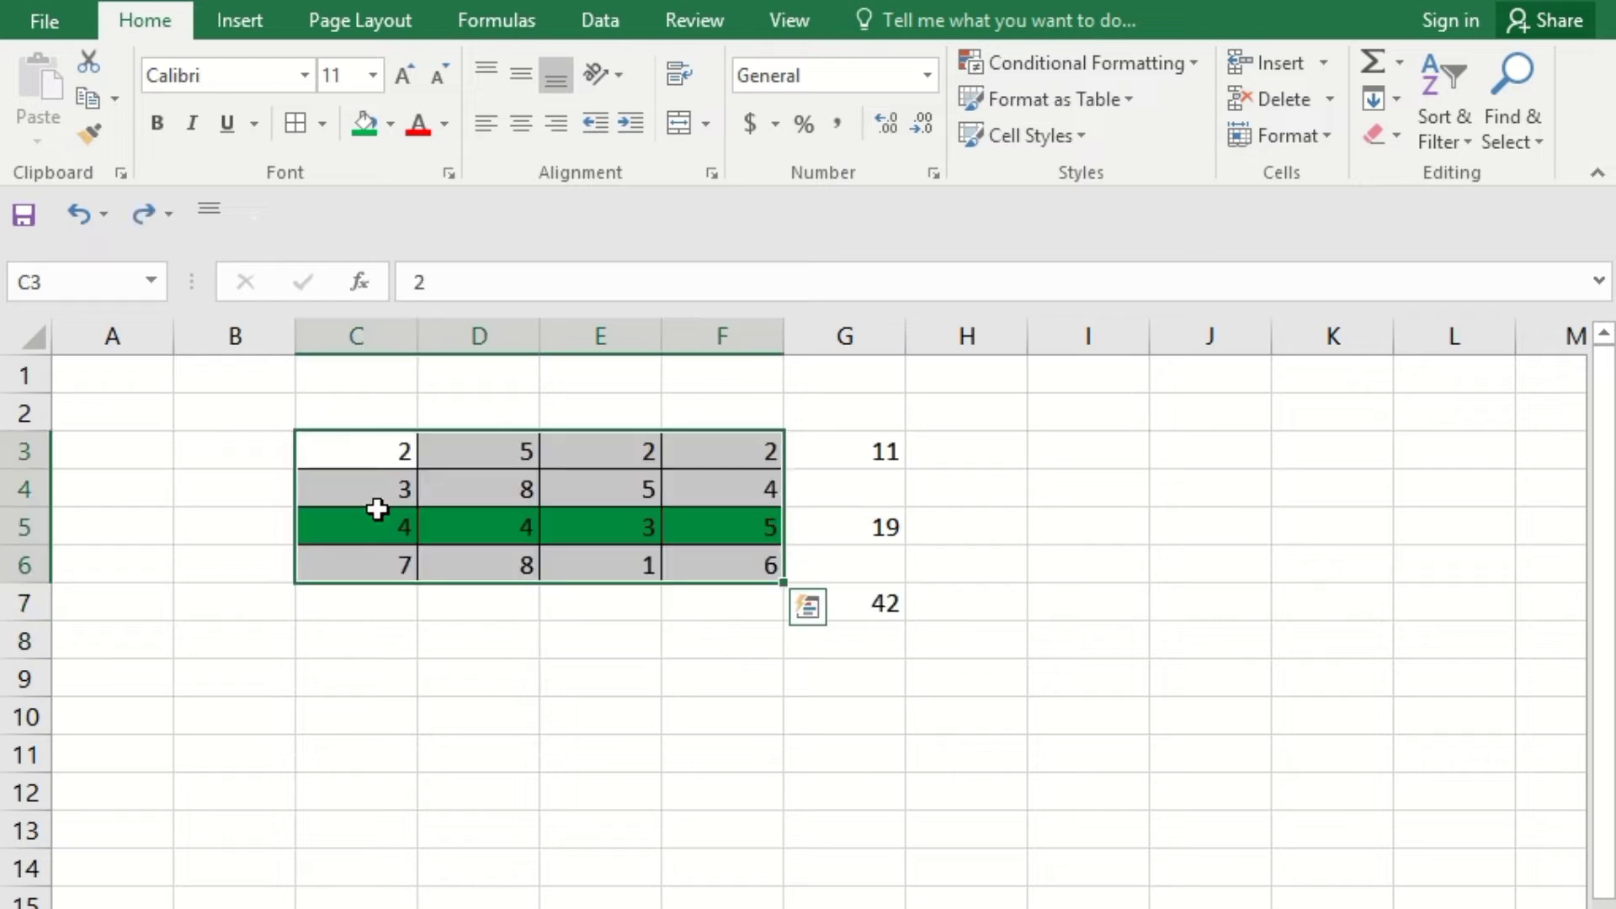
{"action": "left_click", "coordinate": [393, 678]}
Delete row 5 from cell C5 using the Entire row option and undo the deletion
{"action": "left_click", "coordinate": [387, 520]}
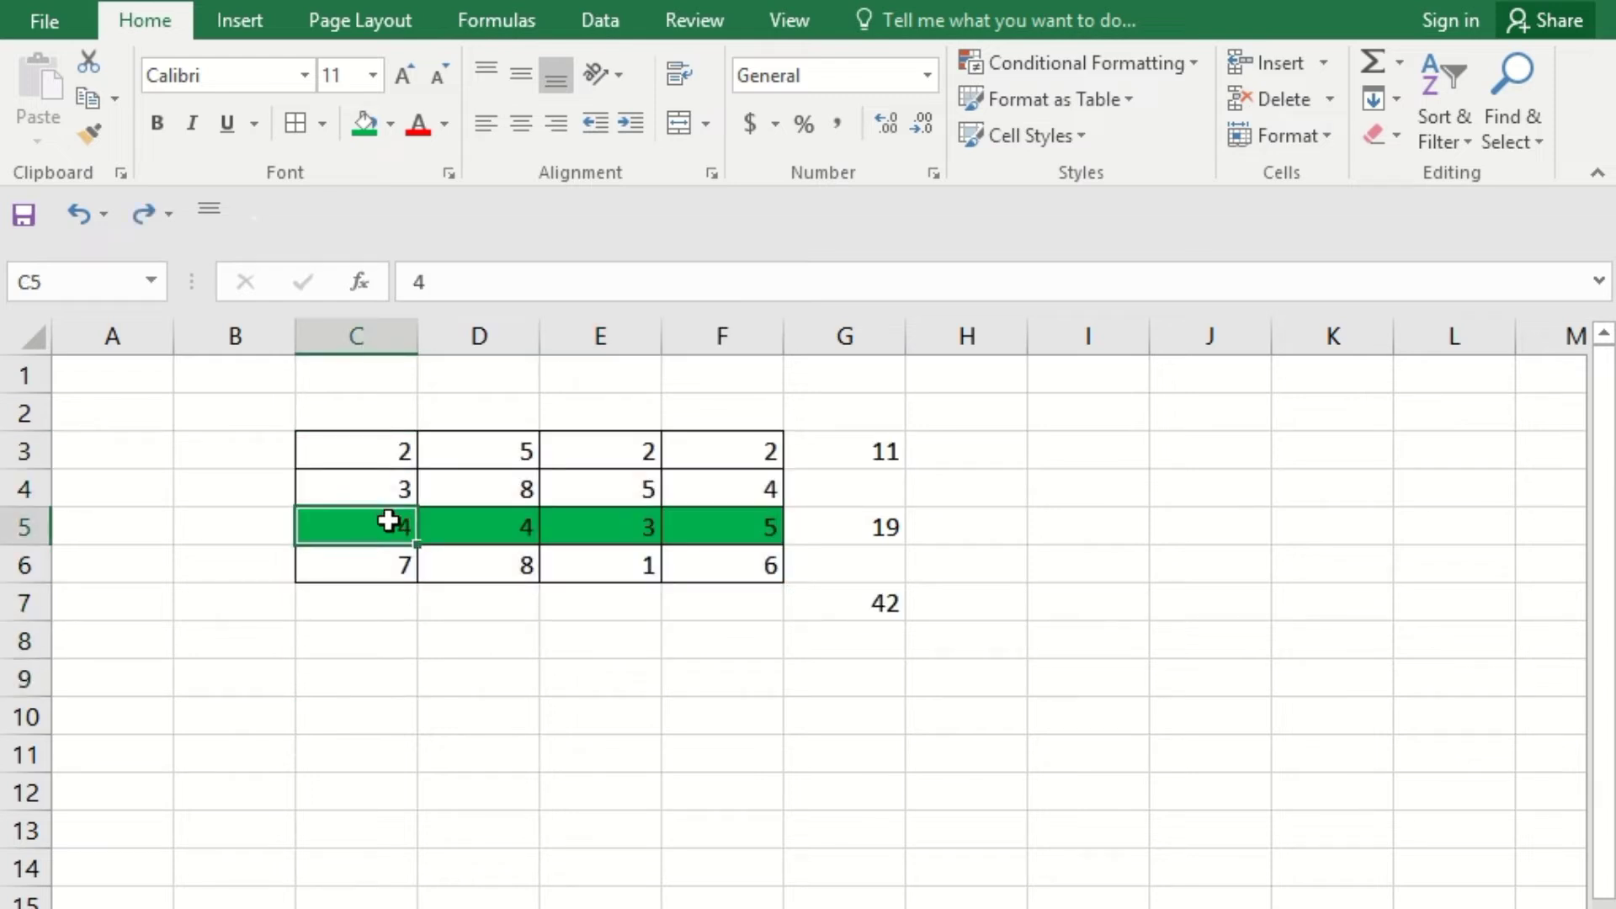
{"action": "right_click", "coordinate": [393, 515]}
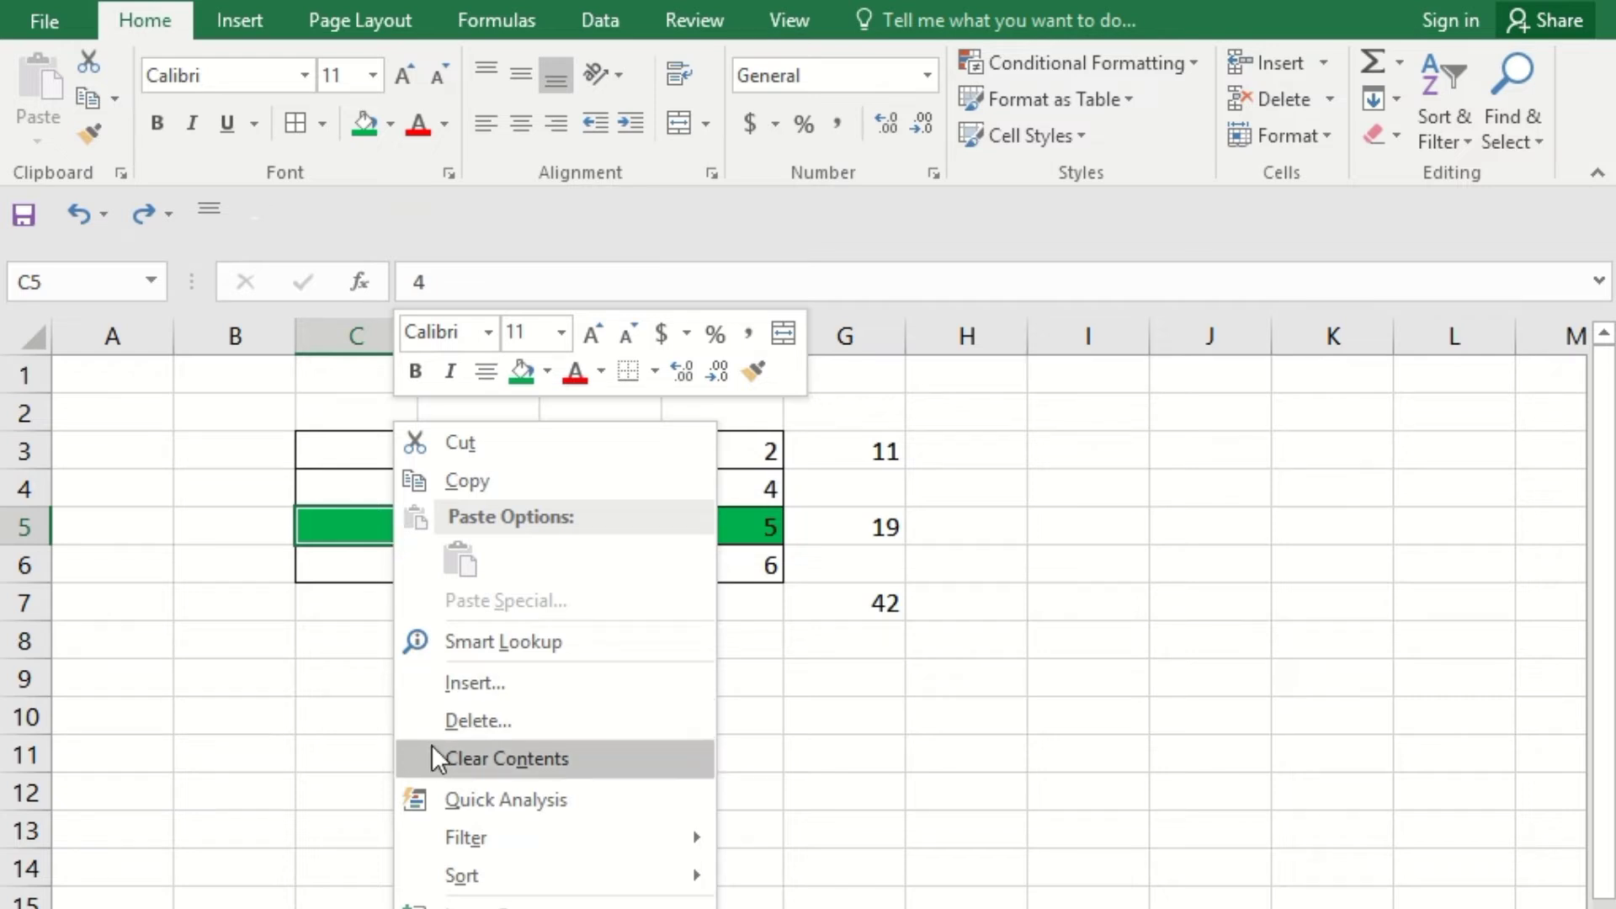
{"action": "left_click", "coordinate": [450, 722]}
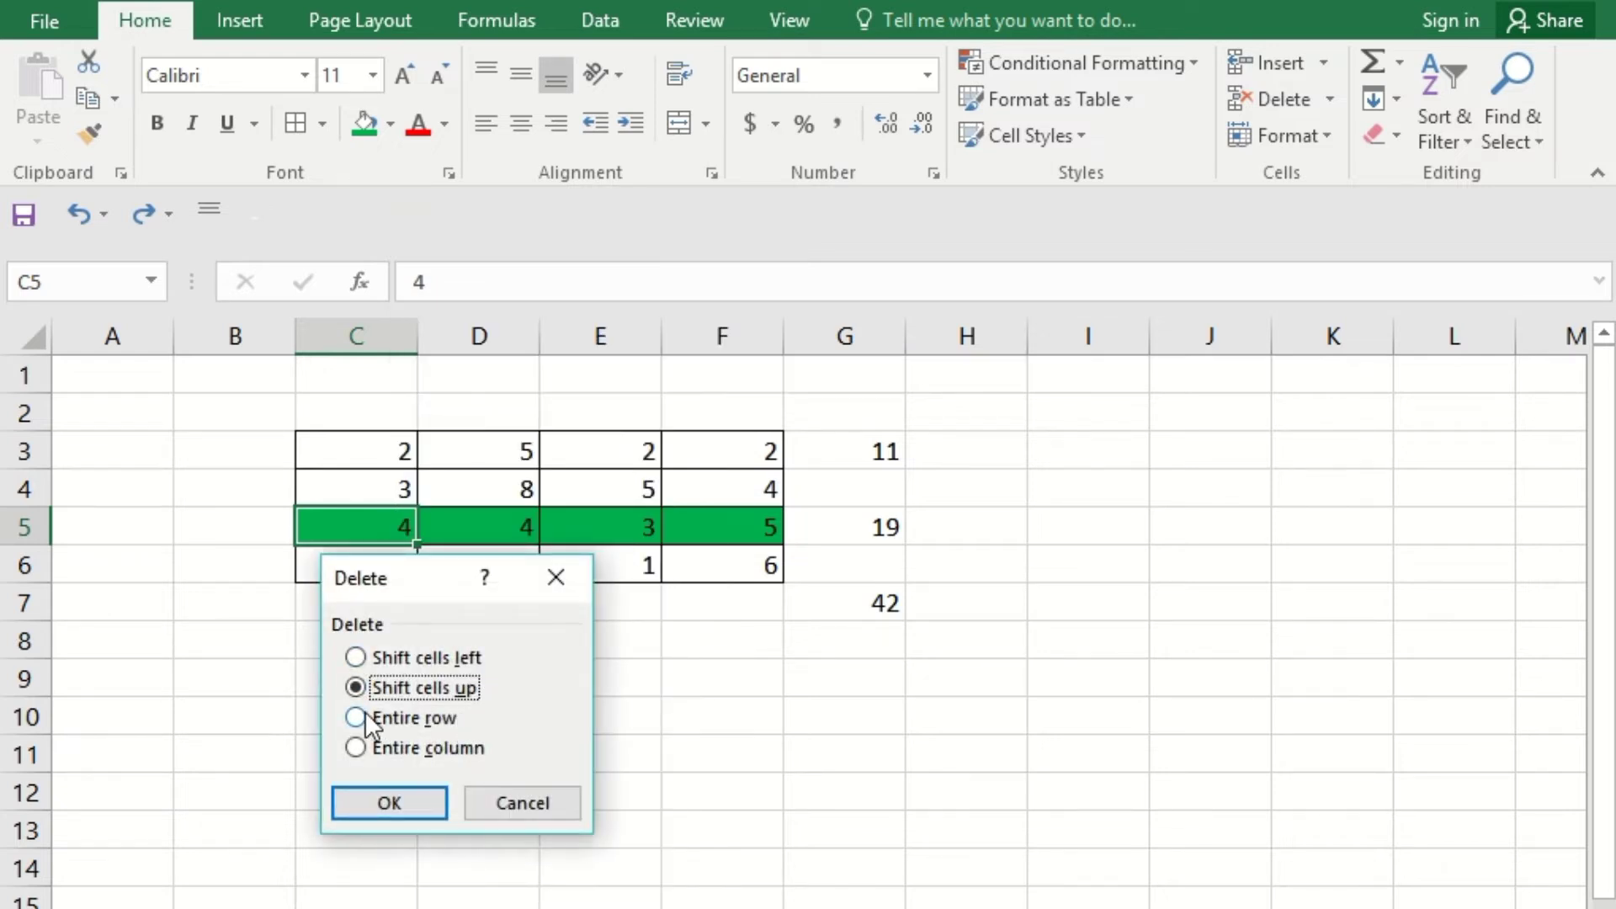
{"action": "left_click", "coordinate": [360, 716]}
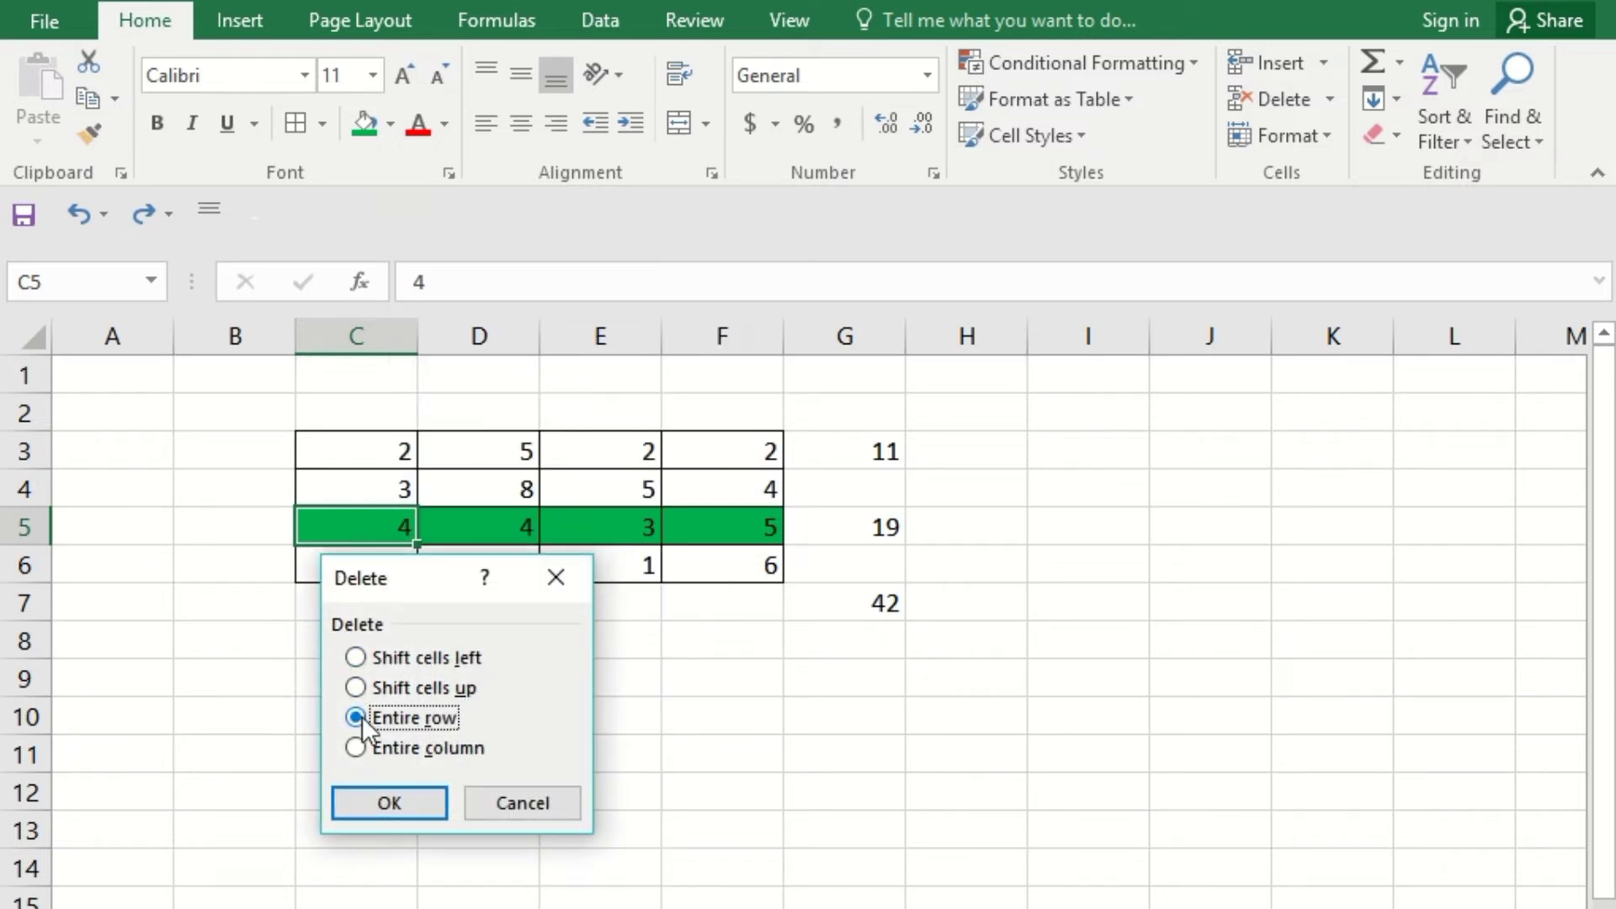
{"action": "left_click", "coordinate": [406, 805]}
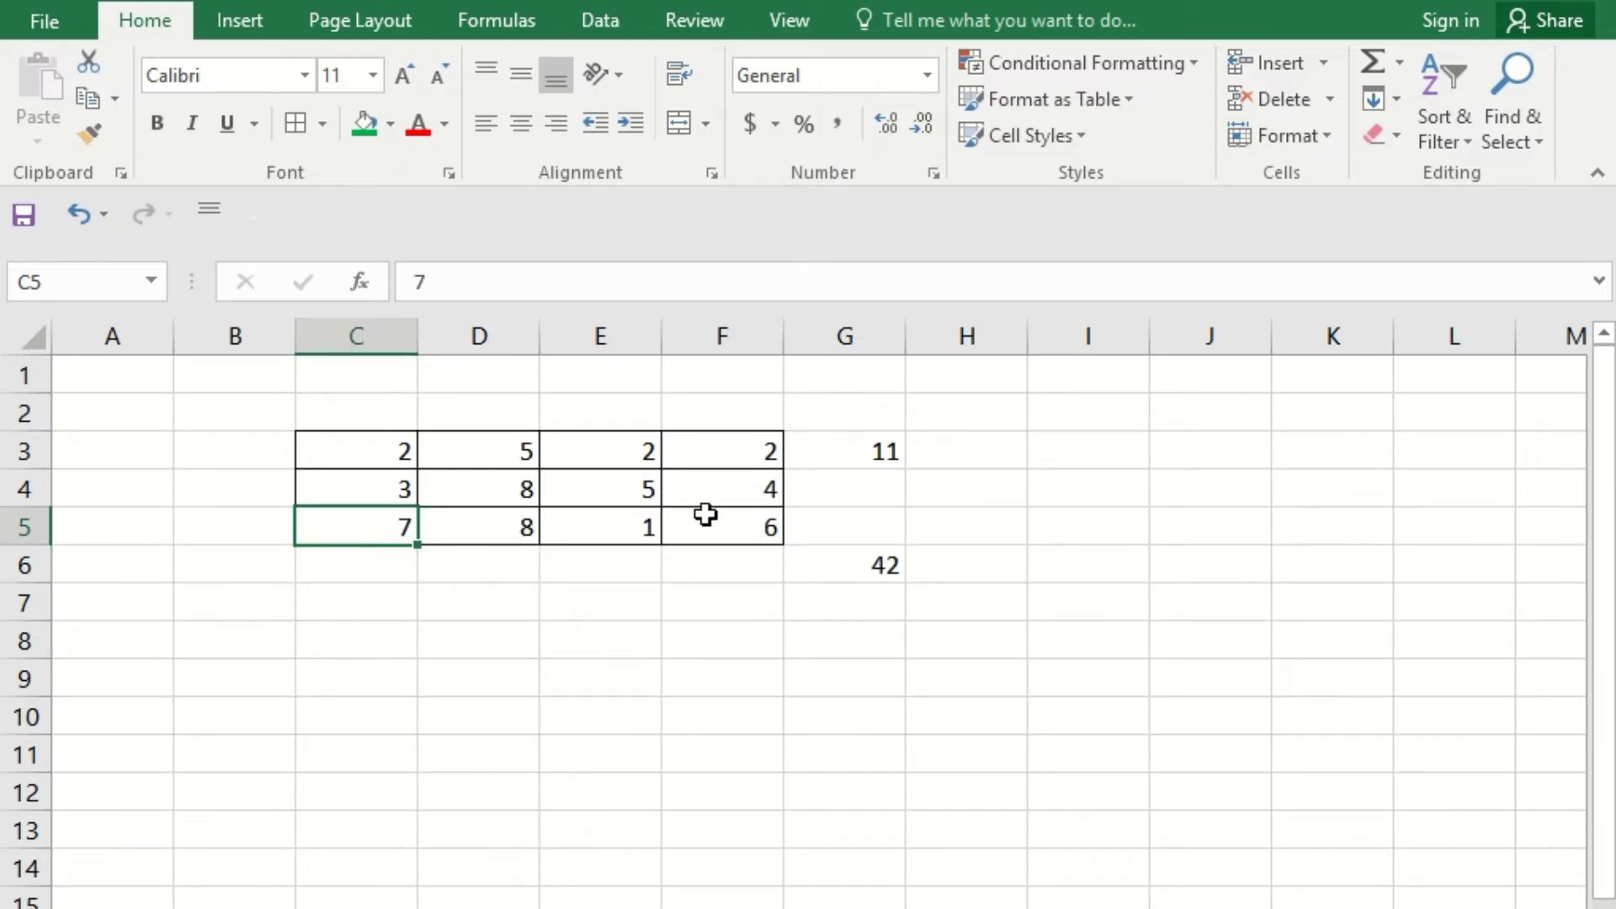
{"action": "key", "text": "ctrl+z"}
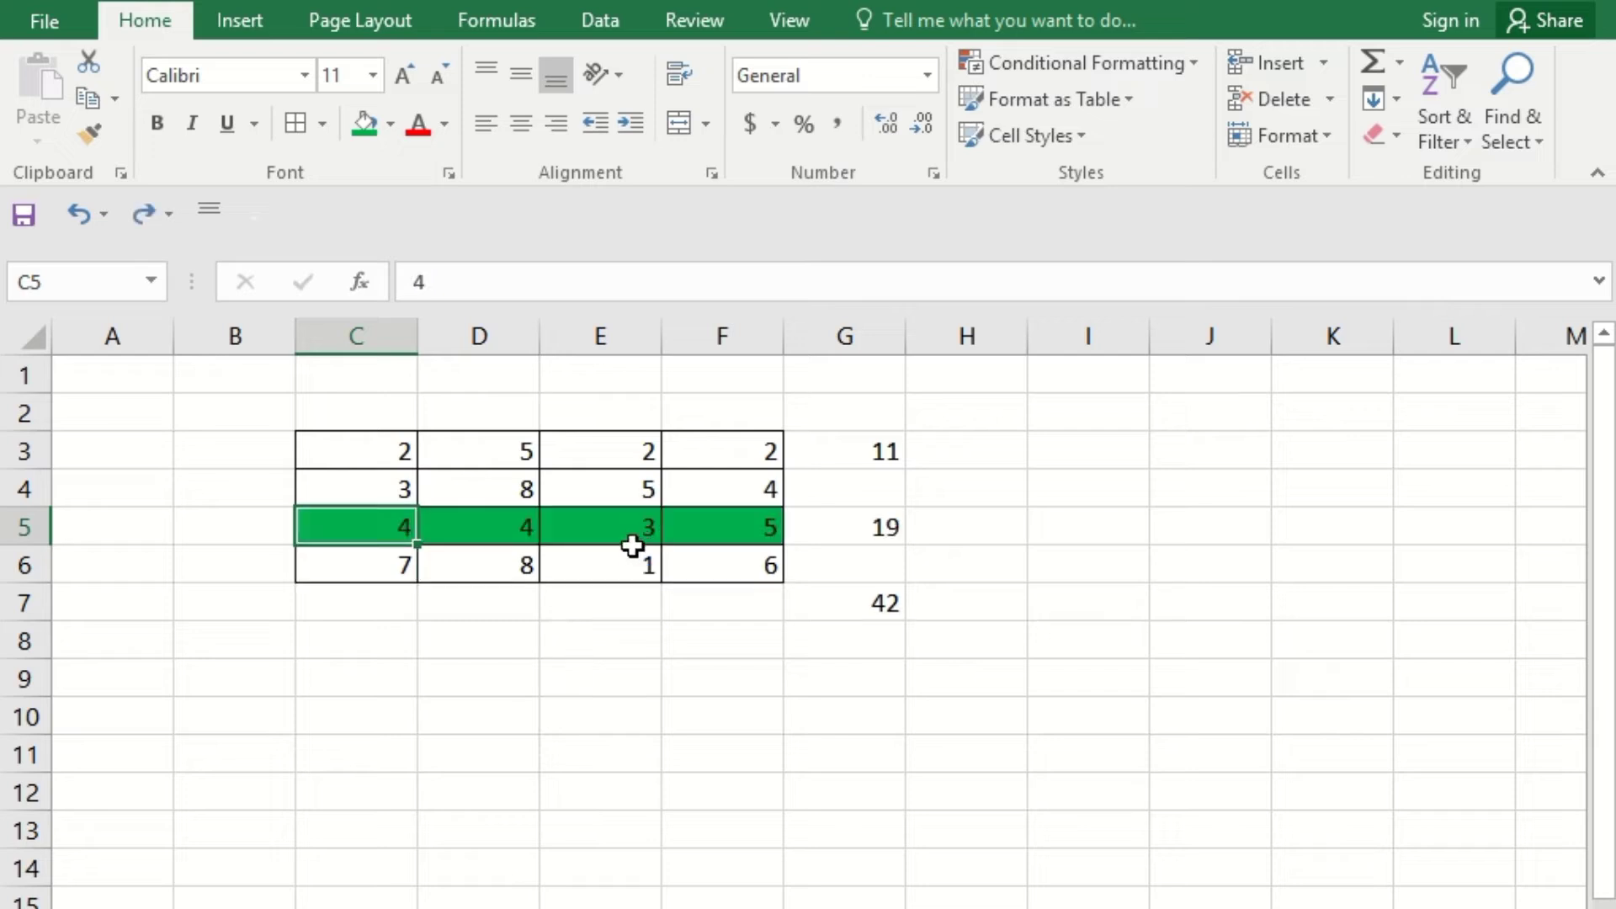
{"action": "left_click", "coordinate": [325, 639]}
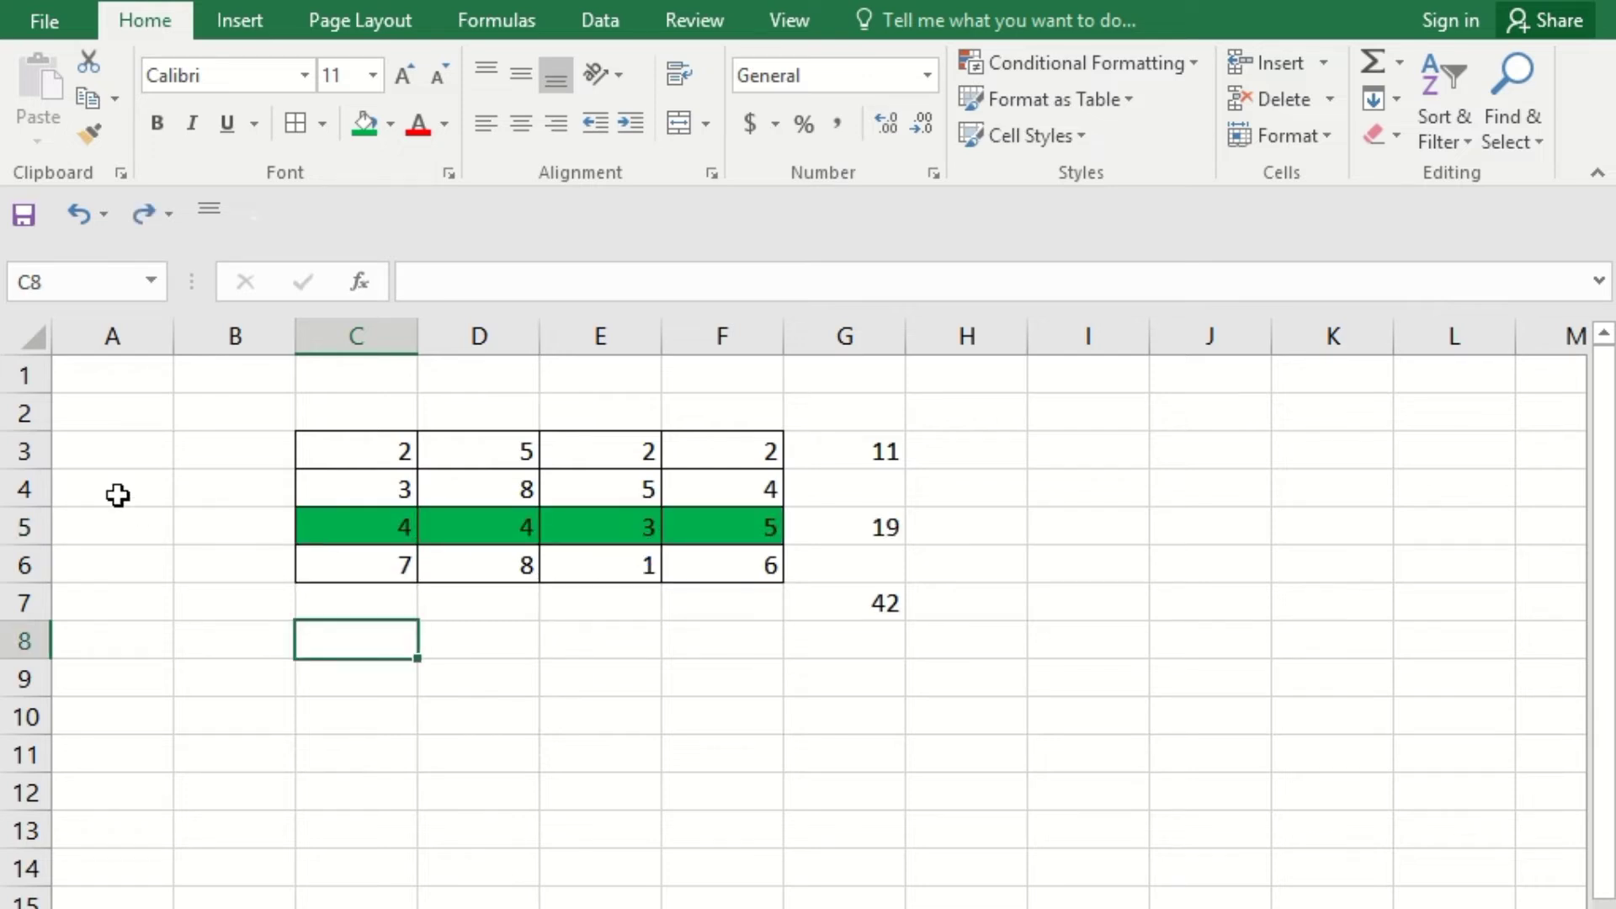
Select the whole of row 5 by its row header, delete it, and undo the deletion
{"action": "left_click", "coordinate": [28, 524]}
{"action": "right_click", "coordinate": [28, 523]}
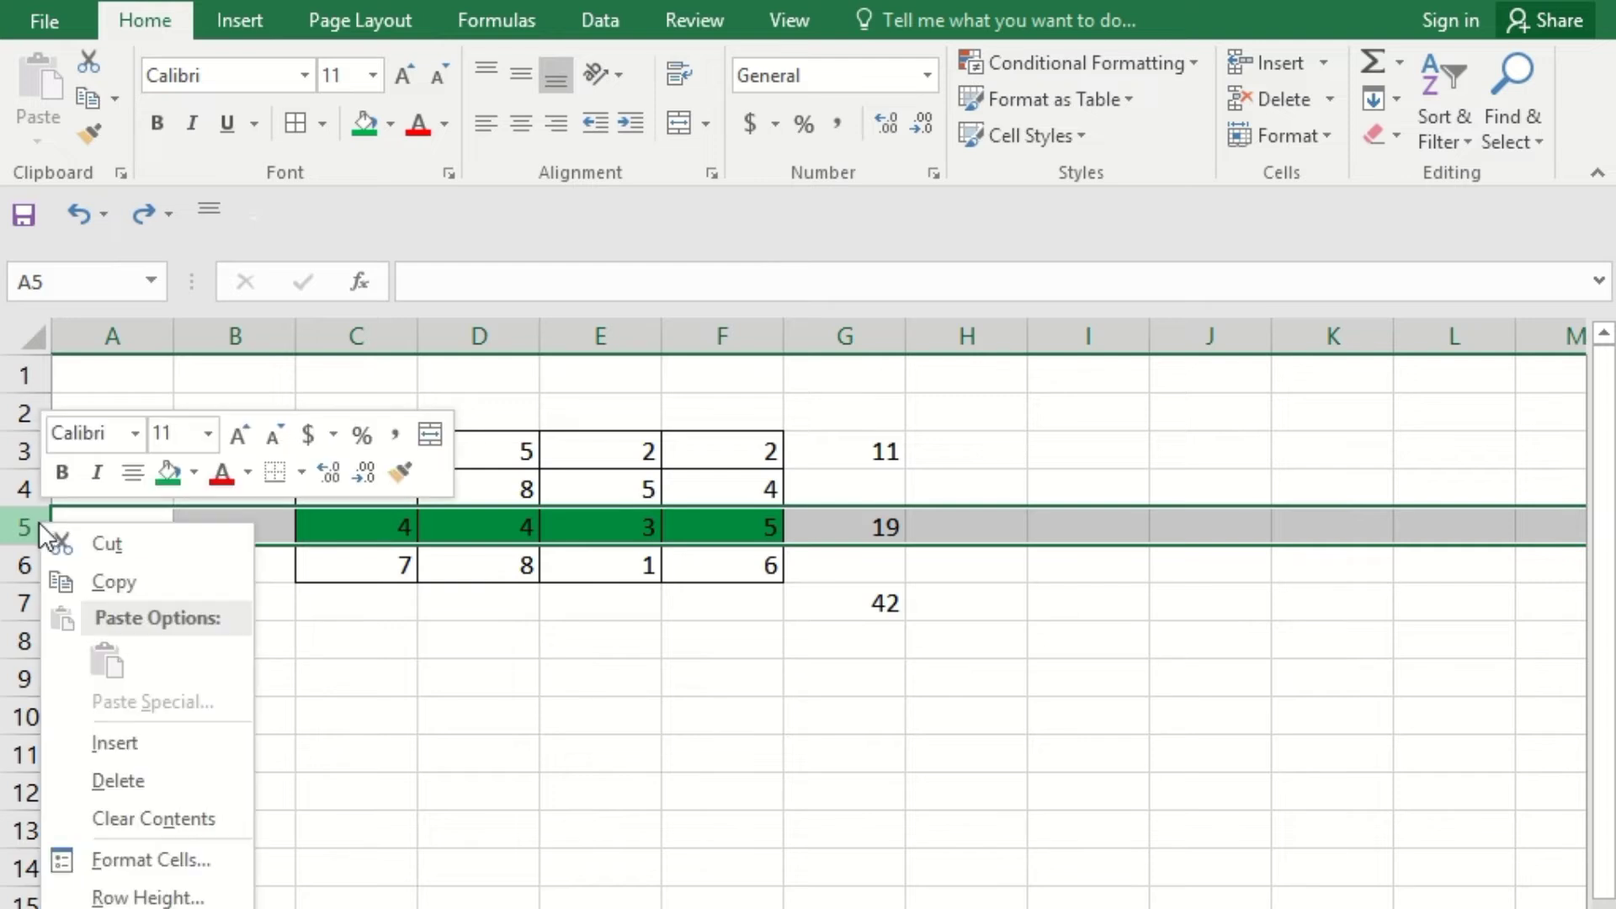
{"action": "left_click", "coordinate": [77, 794]}
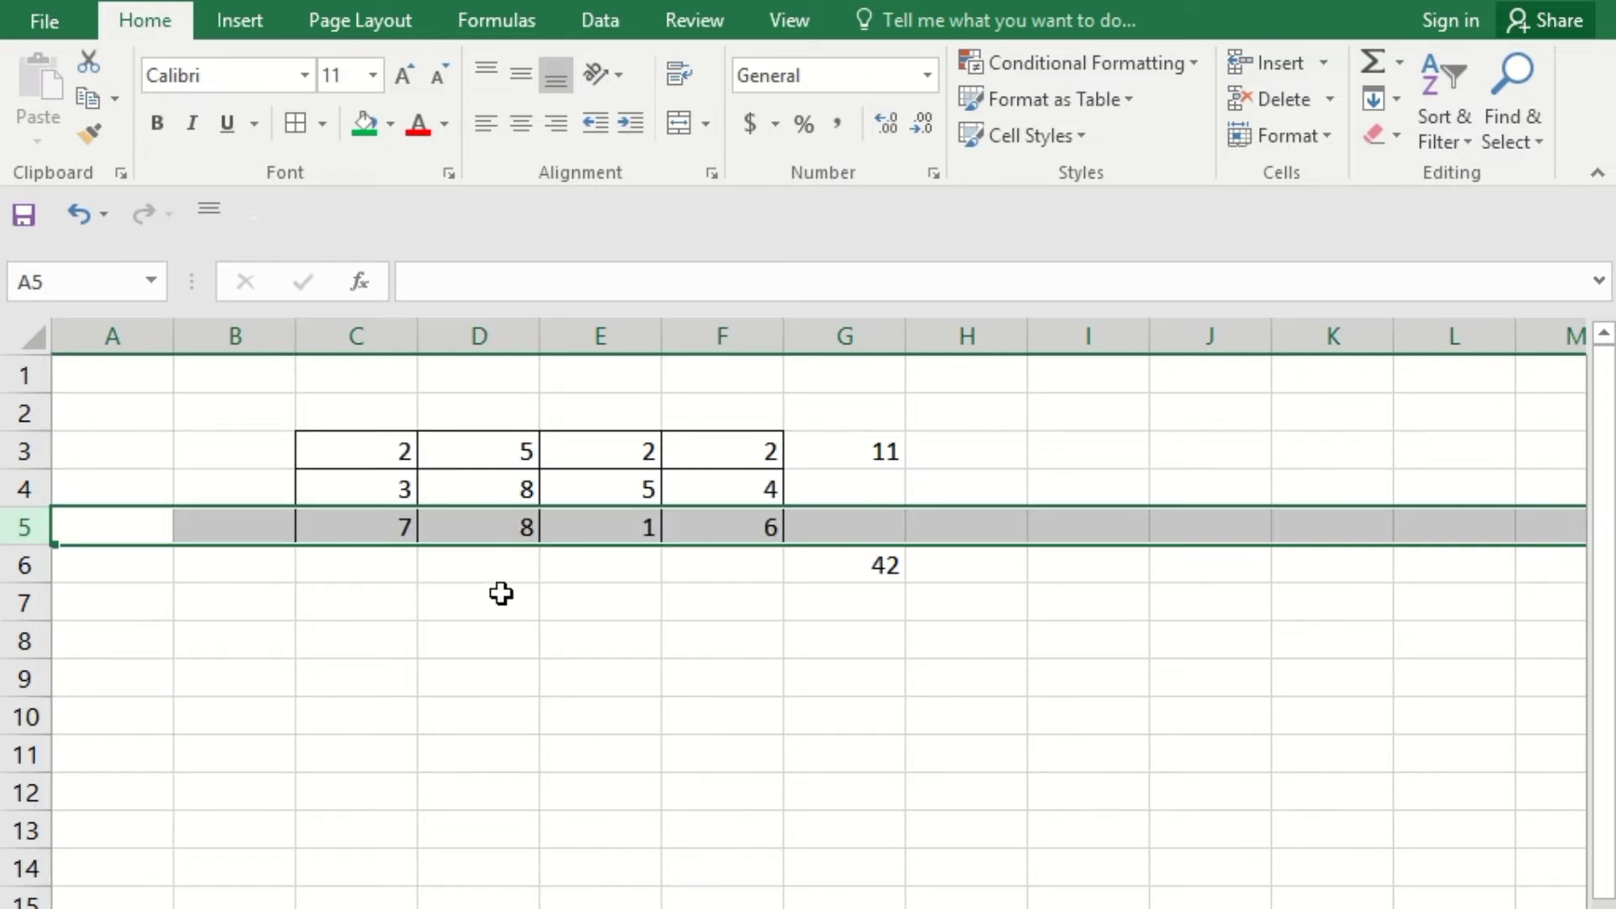
{"action": "key", "text": "ctrl+z"}
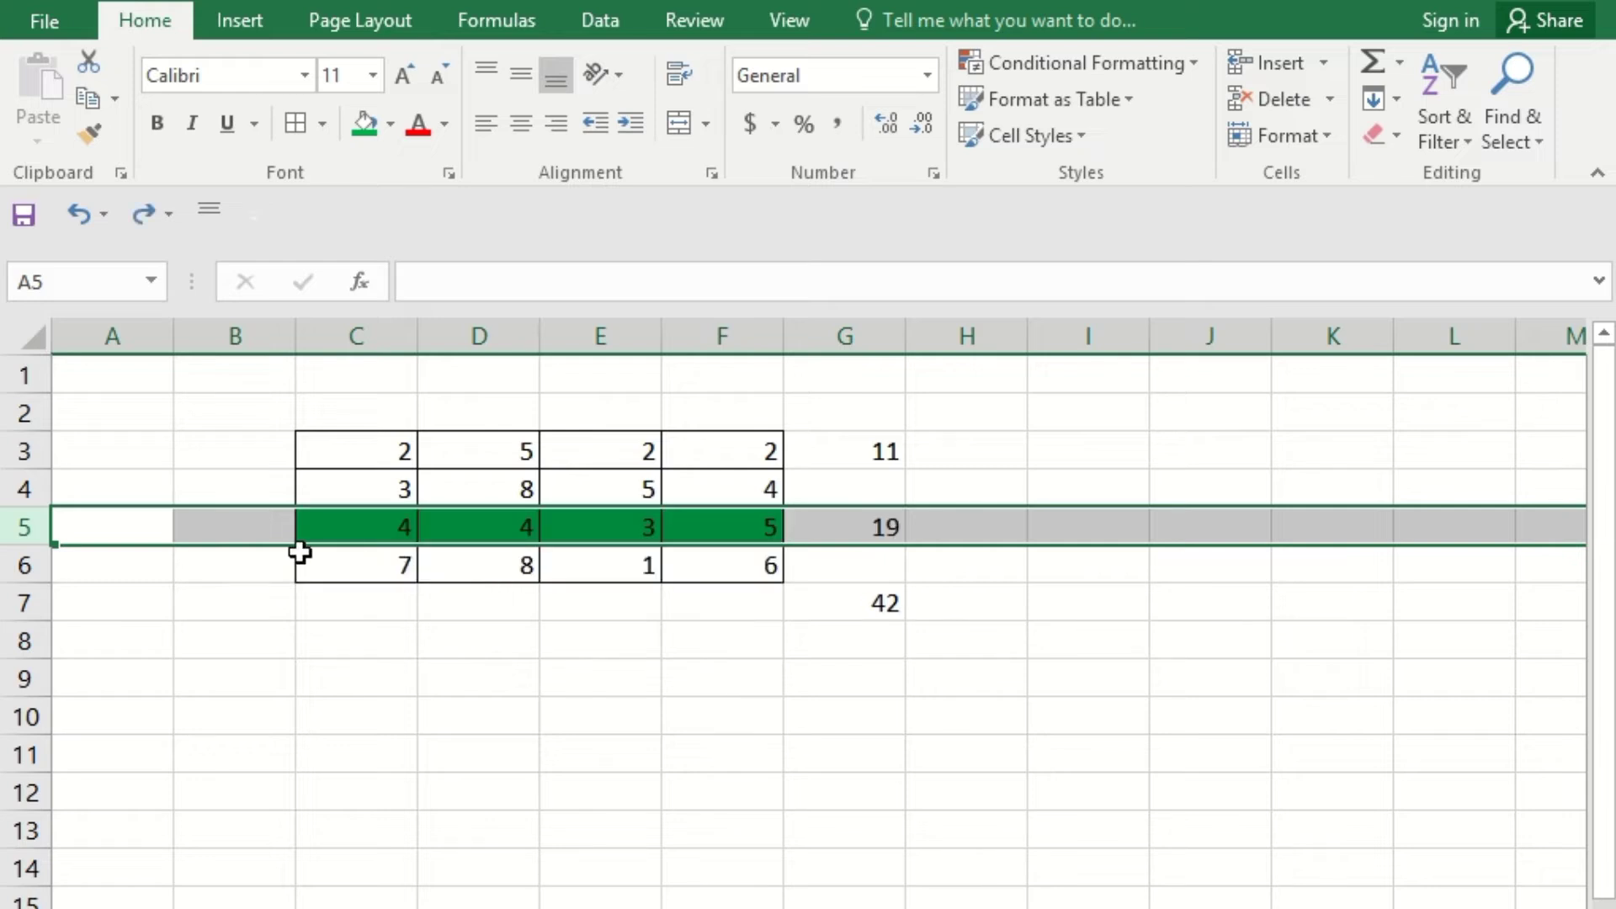
Select the whole of column C, delete it, and undo the deletion
{"action": "left_click", "coordinate": [355, 329]}
{"action": "right_click", "coordinate": [355, 331]}
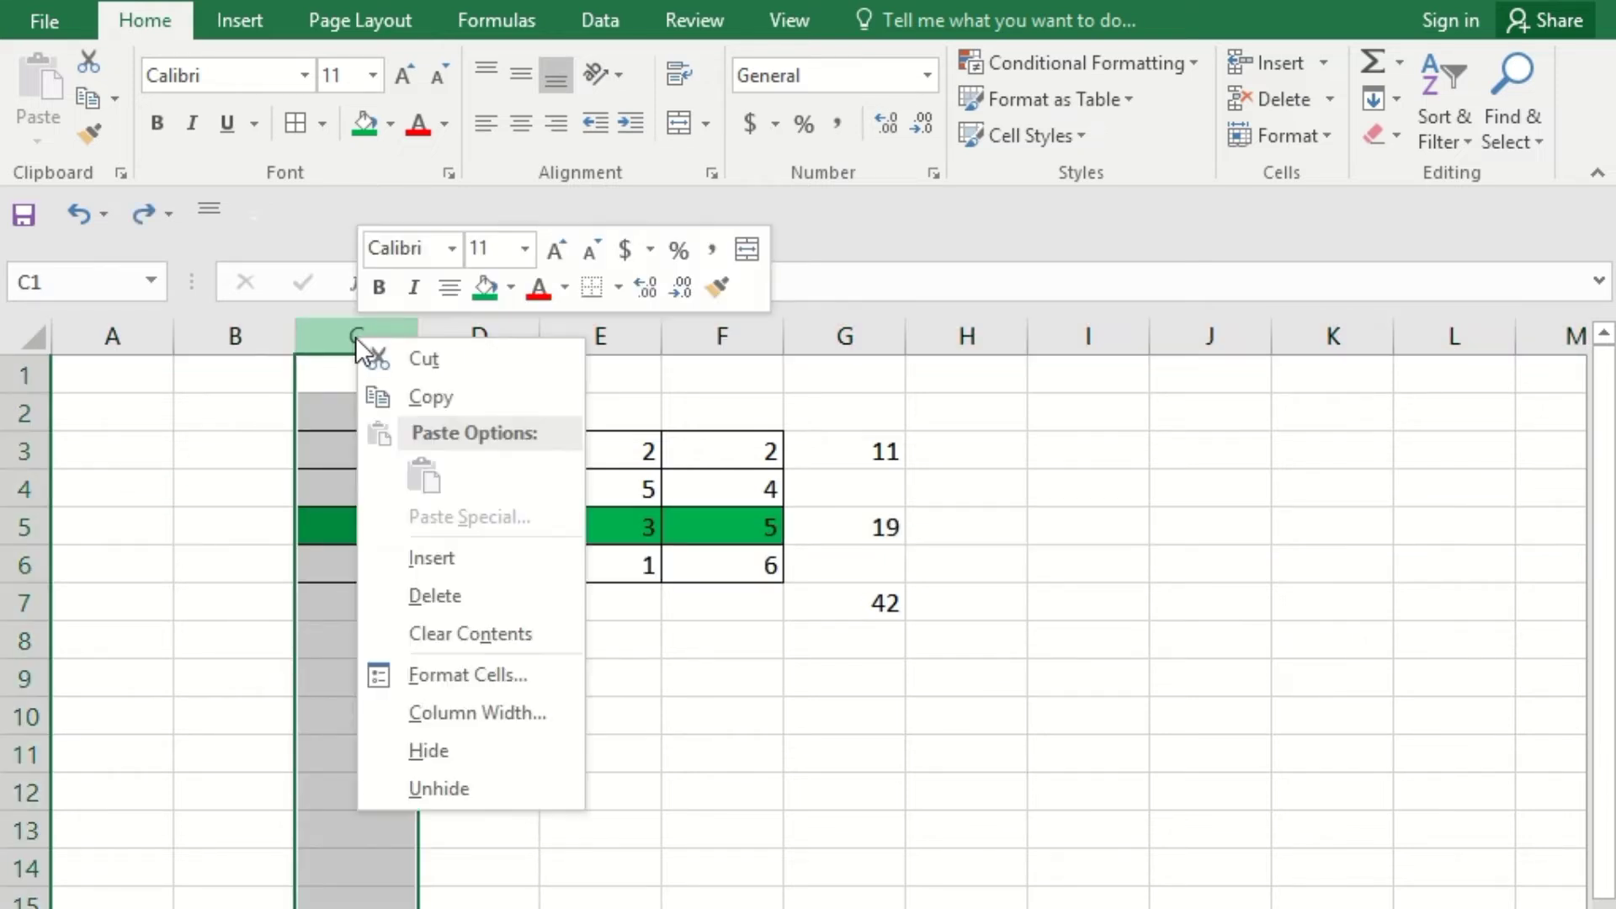
{"action": "left_click", "coordinate": [417, 587]}
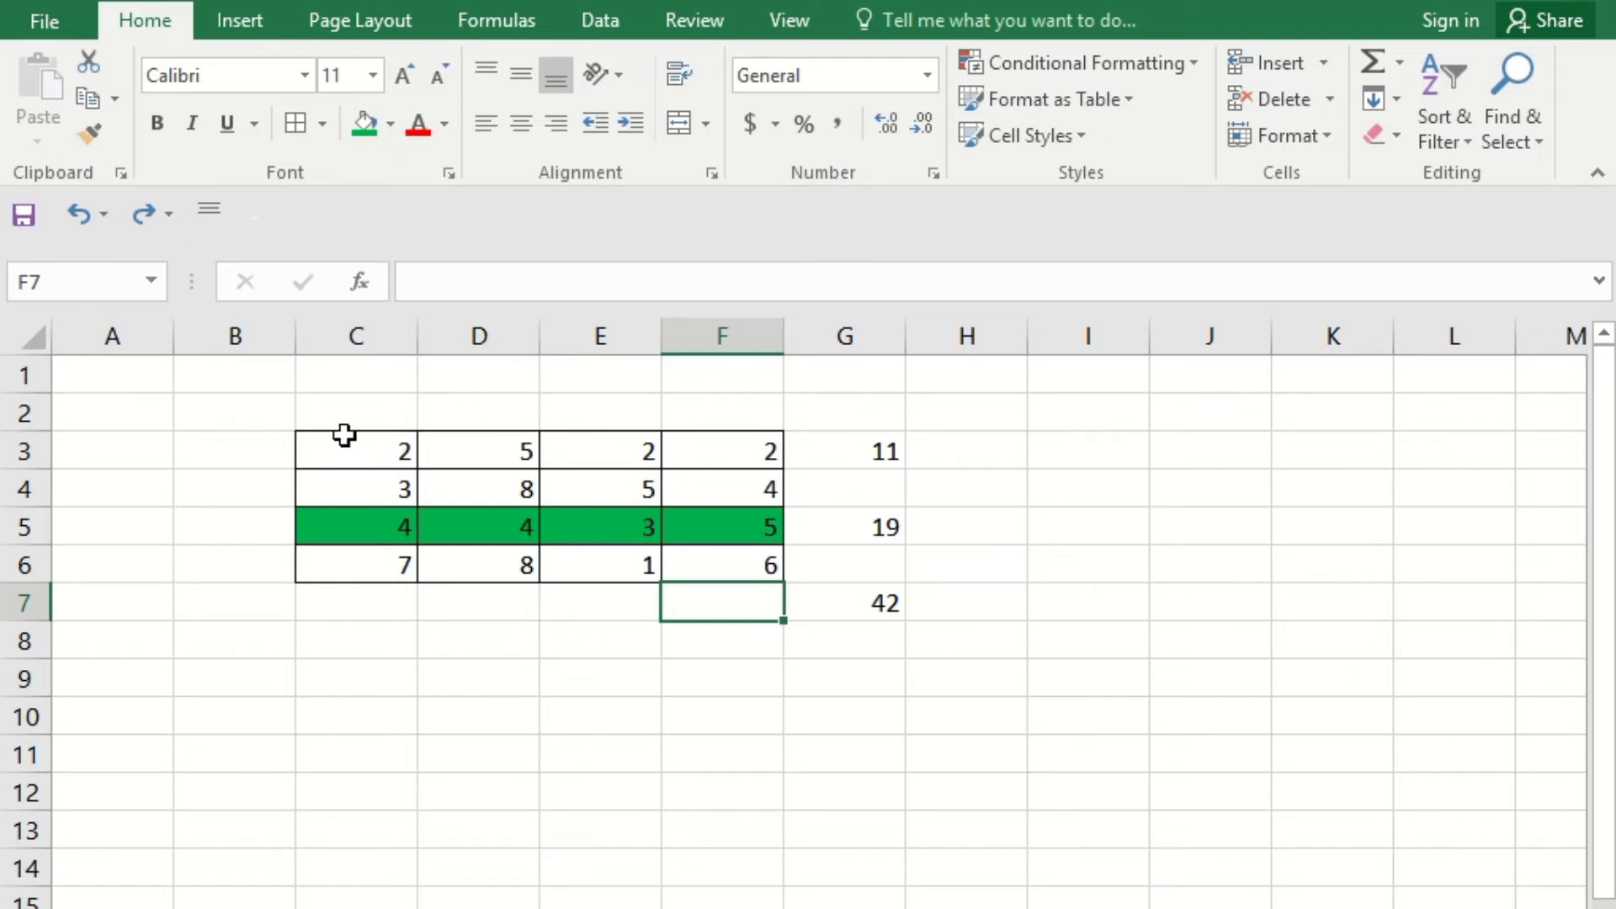
{"action": "left_click", "coordinate": [535, 894]}
{"action": "left_click_drag", "start_coordinate": [385, 453], "coordinate": [692, 554]}
{"action": "key", "text": "ctrl+c"}
{"action": "left_click", "coordinate": [642, 527]}
{"action": "left_click_drag", "start_coordinate": [379, 534], "coordinate": [760, 527]}
{"action": "left_click", "coordinate": [353, 638]}
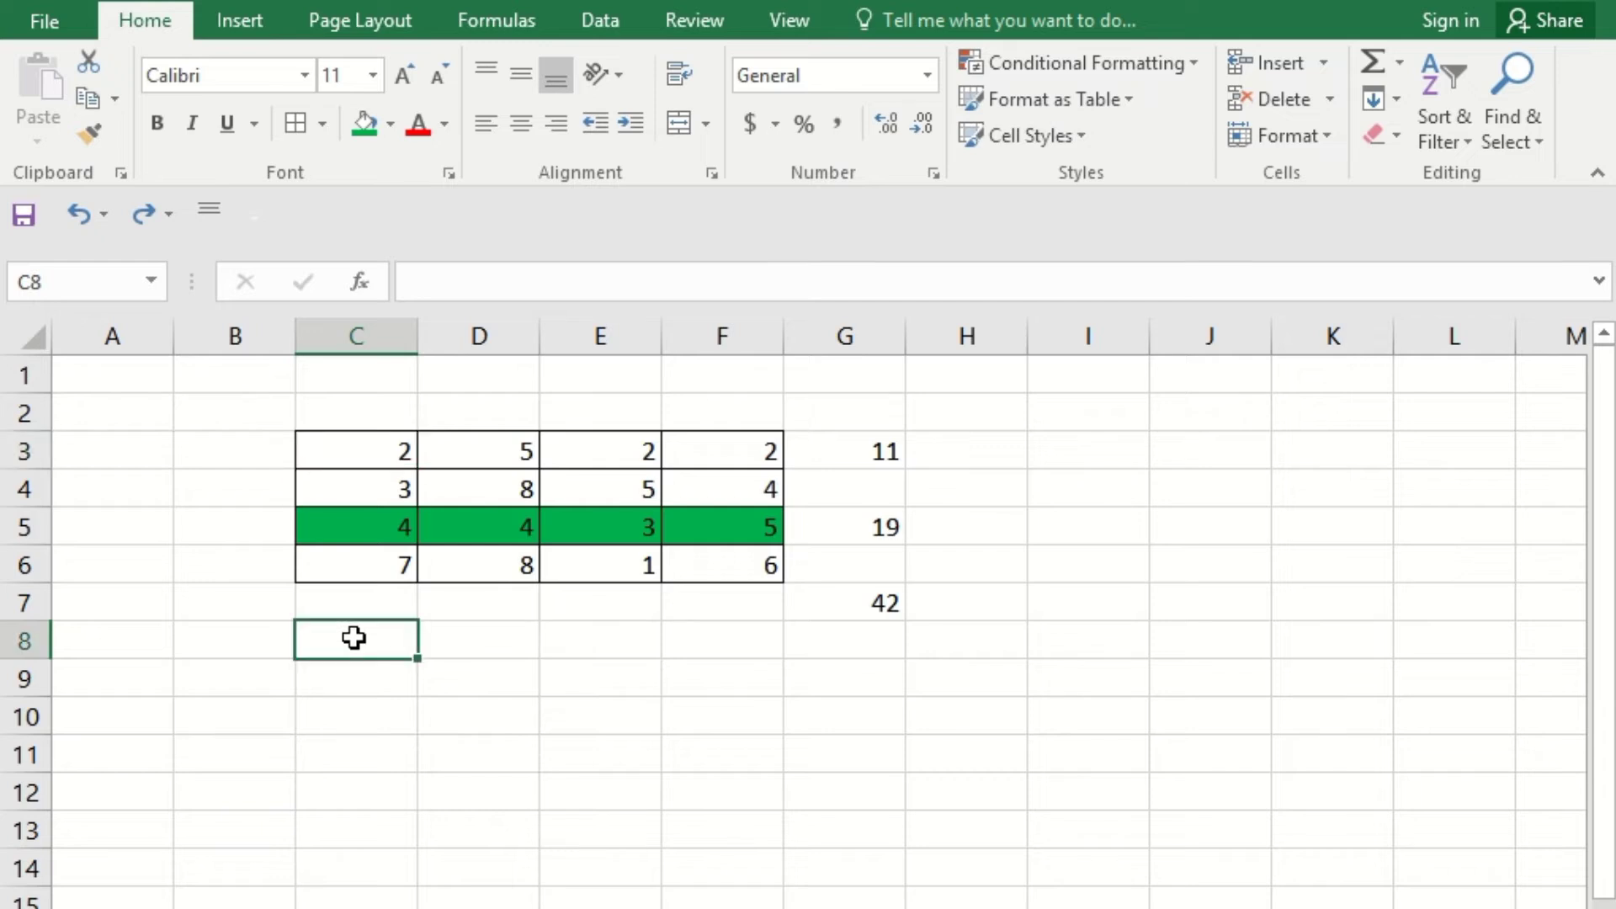
{"action": "mouse_move", "coordinate": [390, 642]}
{"action": "left_mouse_down"}
{"action": "mouse_move", "coordinate": [454, 646]}
{"action": "mouse_move", "coordinate": [404, 649]}
{"action": "left_mouse_up"}
{"action": "mouse_move", "coordinate": [398, 642]}
{"action": "left_mouse_down"}
{"action": "mouse_move", "coordinate": [426, 638]}
{"action": "mouse_move", "coordinate": [408, 648]}
{"action": "left_mouse_up"}
{"action": "left_click_drag", "start_coordinate": [416, 661], "coordinate": [416, 891]}
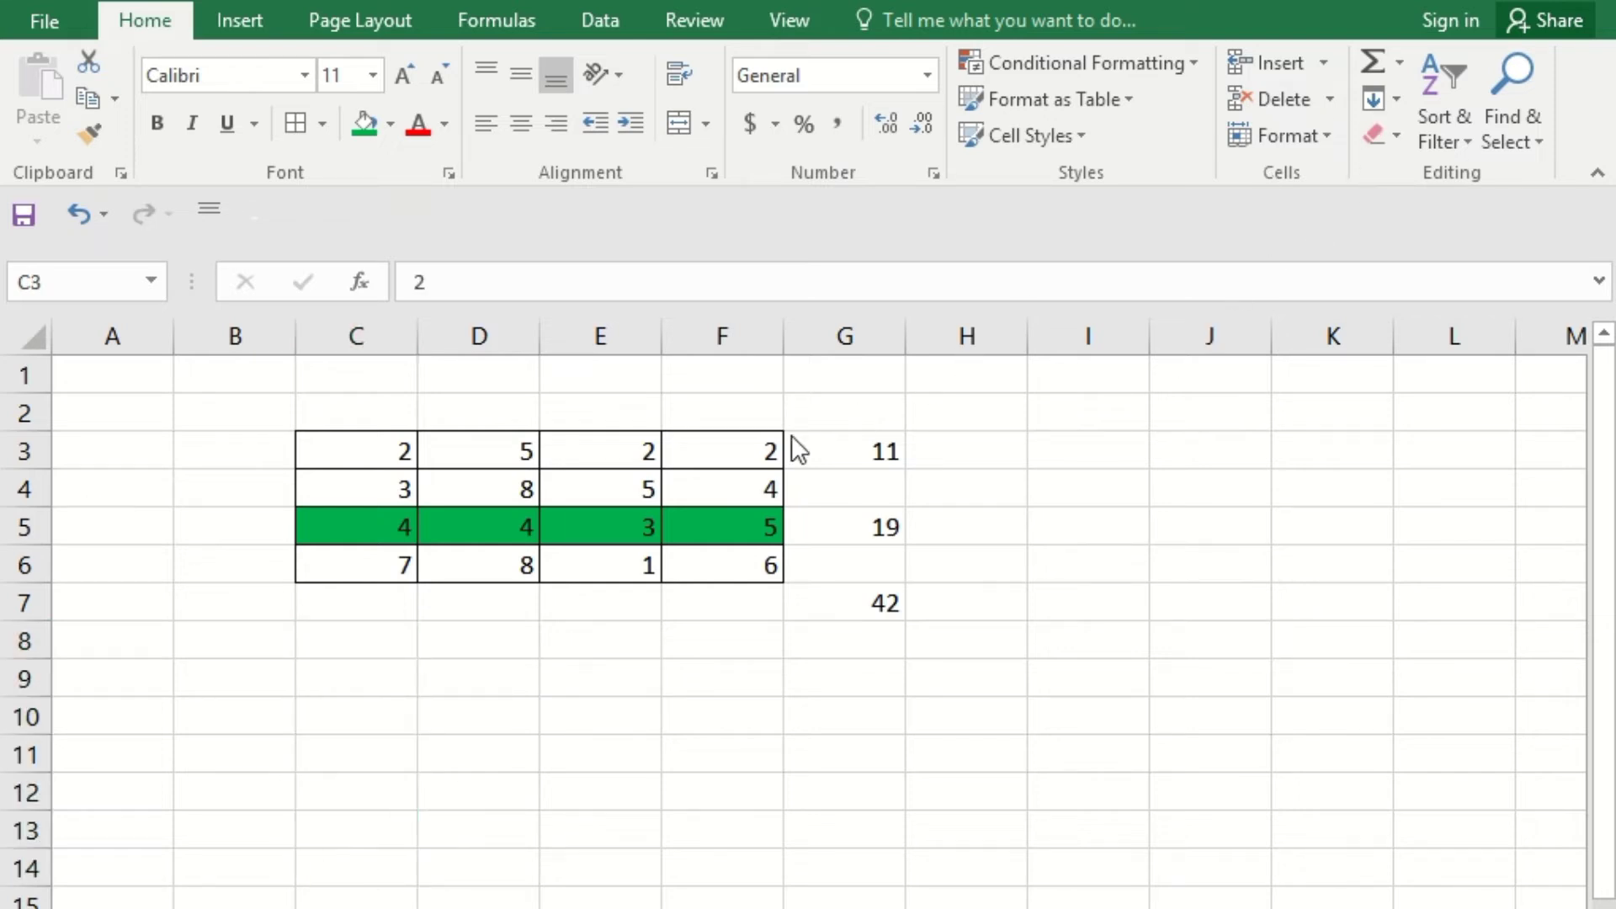
Clear only the contents of C3:F6, keeping the borders and fill, and undo the clearing
{"action": "left_click", "coordinate": [346, 427]}
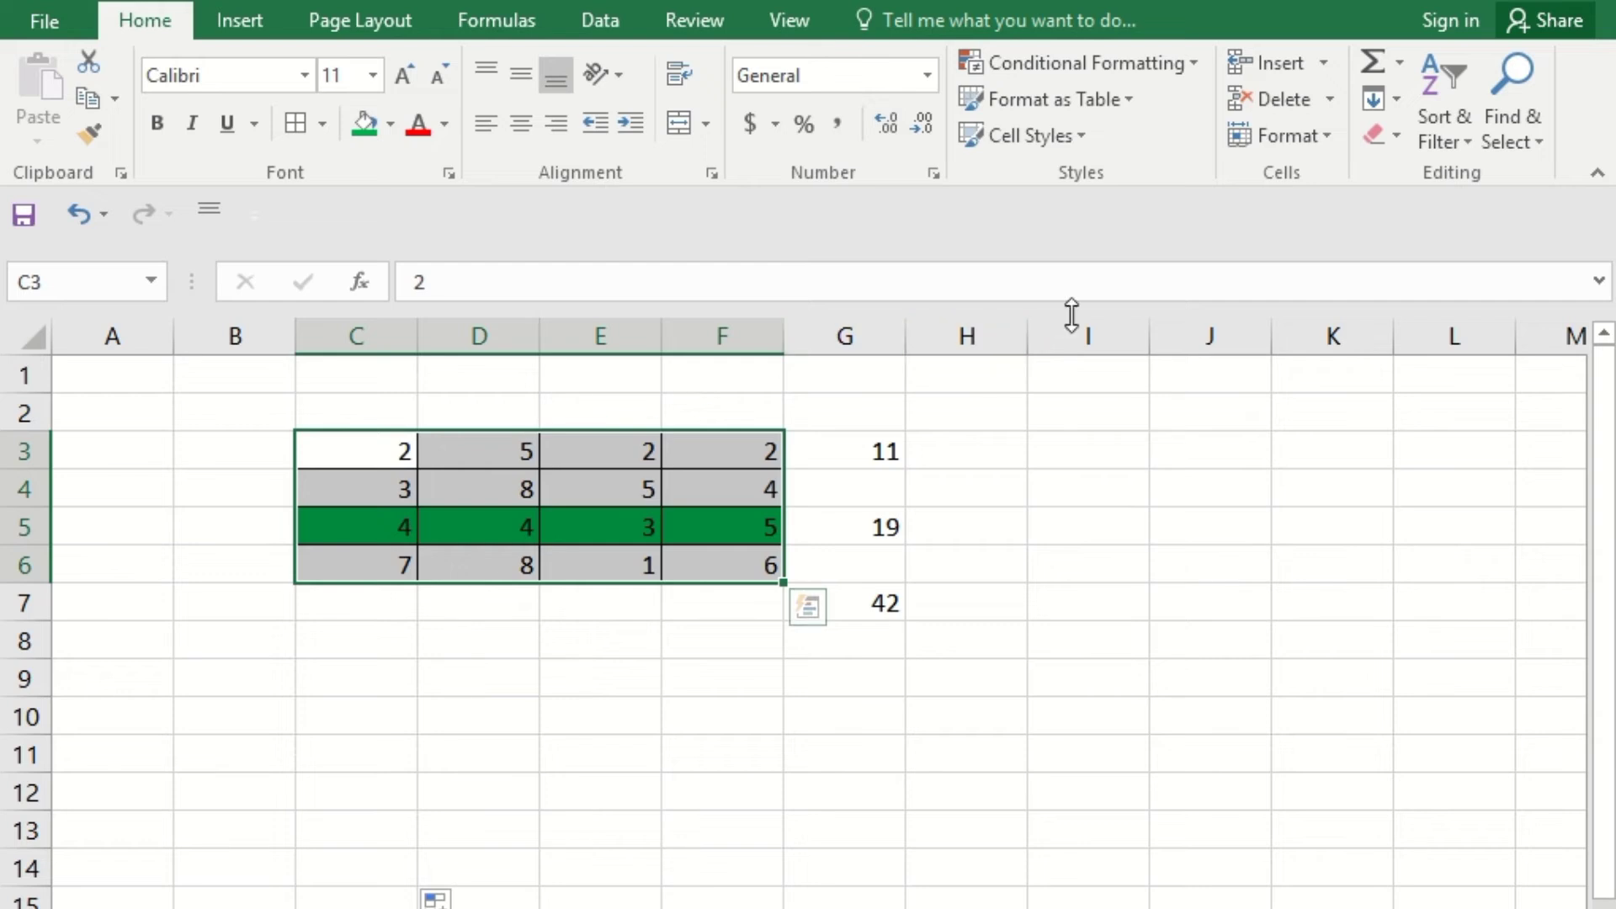
{"action": "left_click", "coordinate": [1389, 131]}
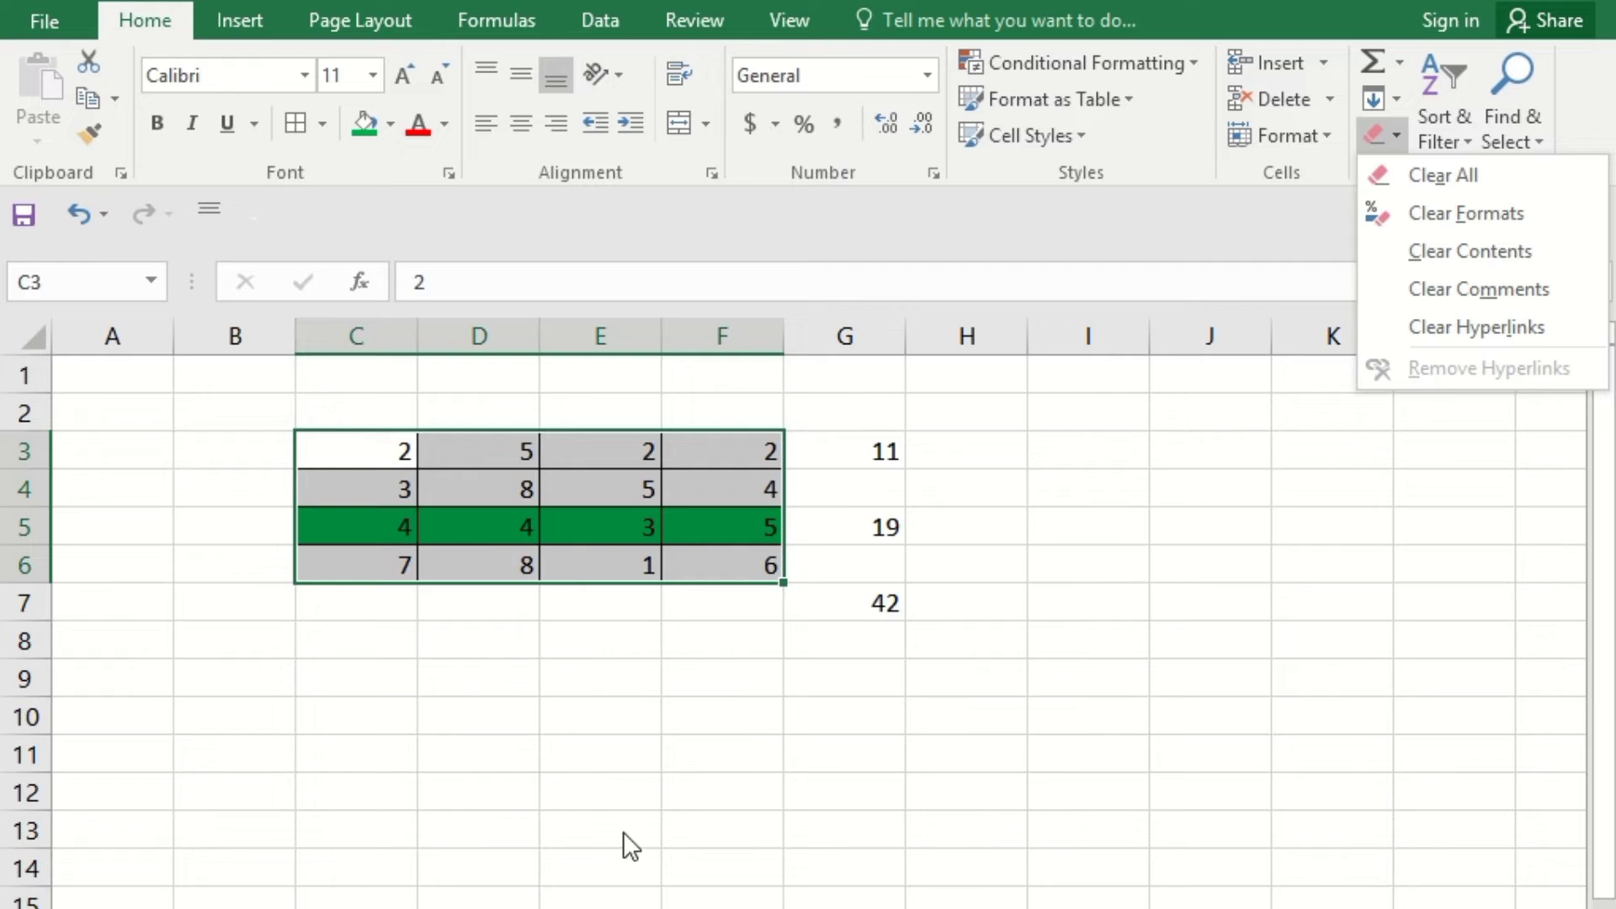
{"action": "left_click", "coordinate": [583, 881]}
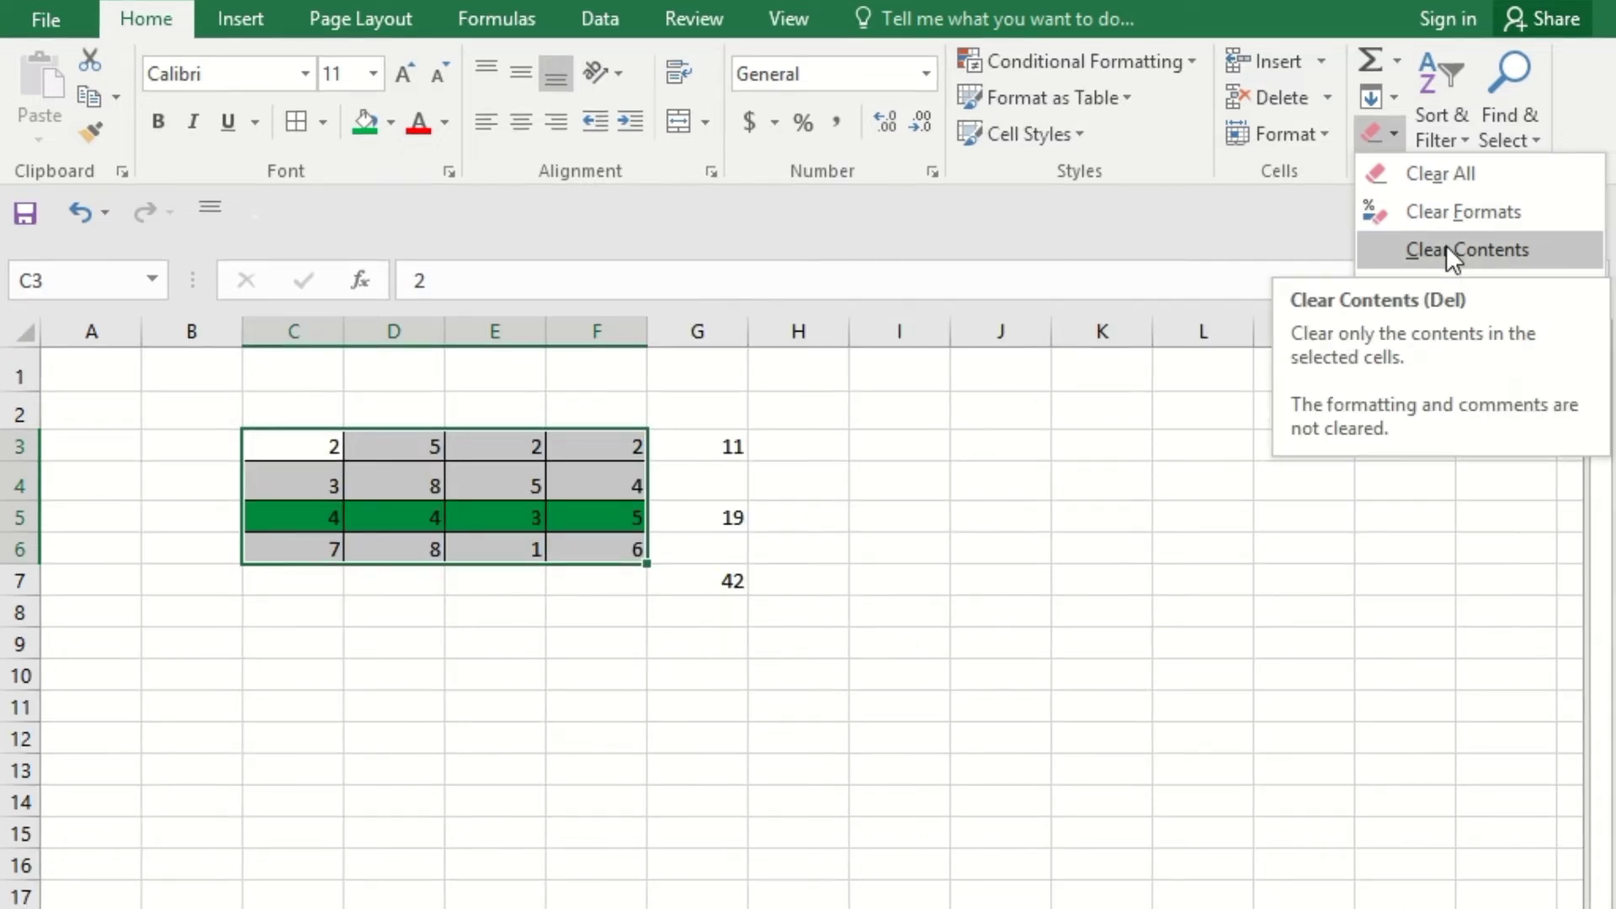
{"action": "left_click", "coordinate": [1446, 245]}
{"action": "left_click", "coordinate": [520, 519]}
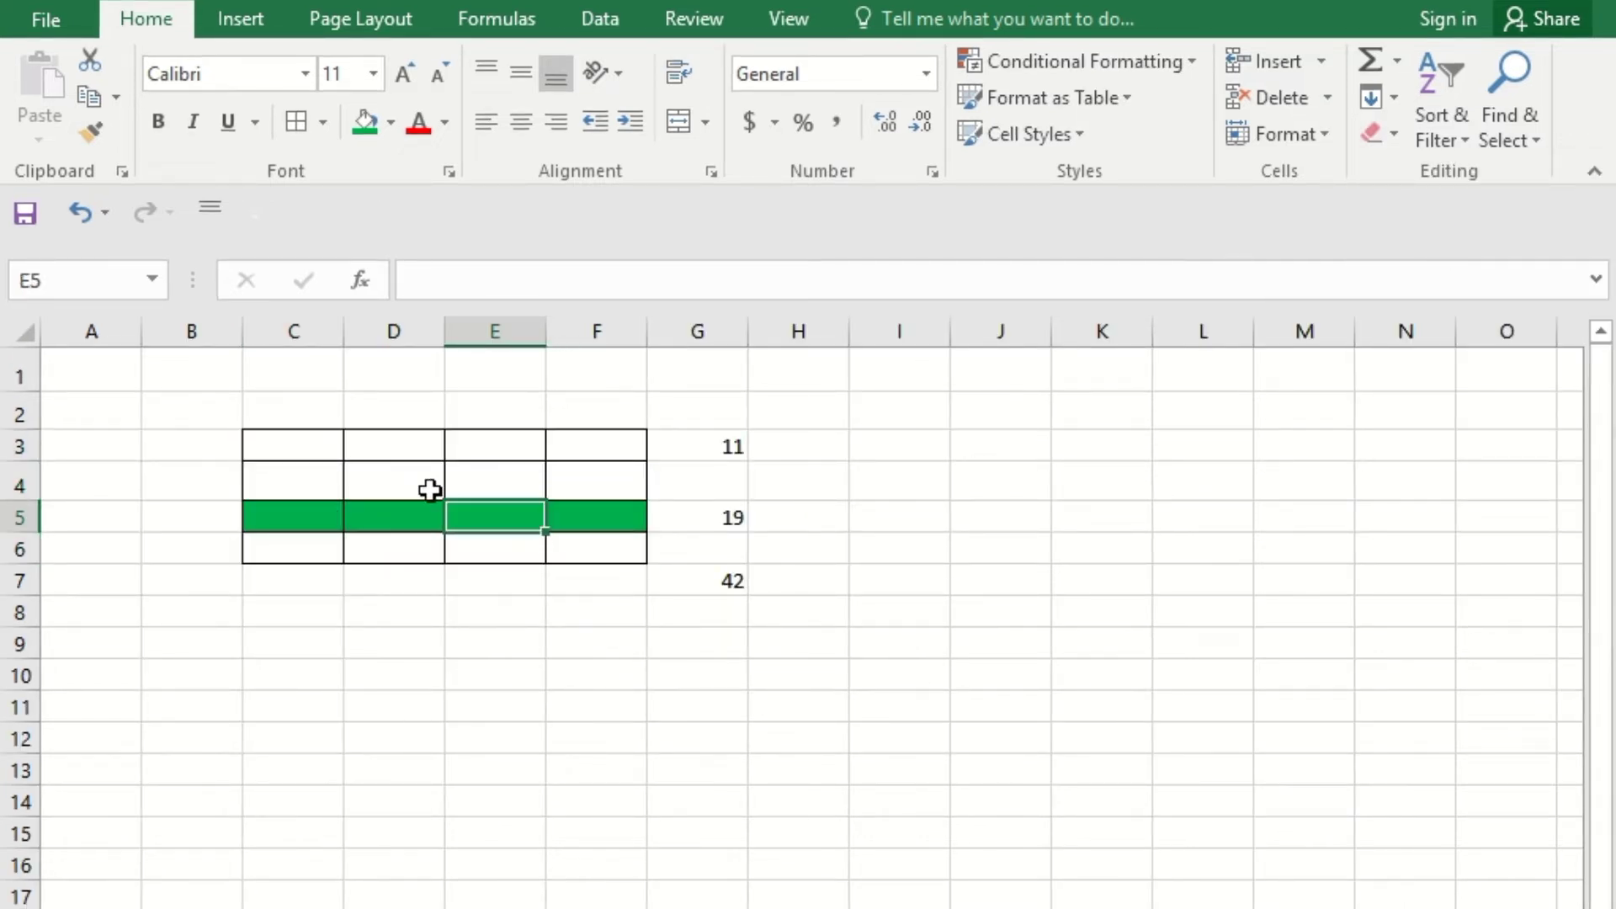
{"action": "left_click_drag", "start_coordinate": [382, 433], "coordinate": [382, 468]}
{"action": "left_click_drag", "start_coordinate": [264, 505], "coordinate": [546, 504]}
{"action": "left_click", "coordinate": [941, 542]}
{"action": "left_click", "coordinate": [275, 459]}
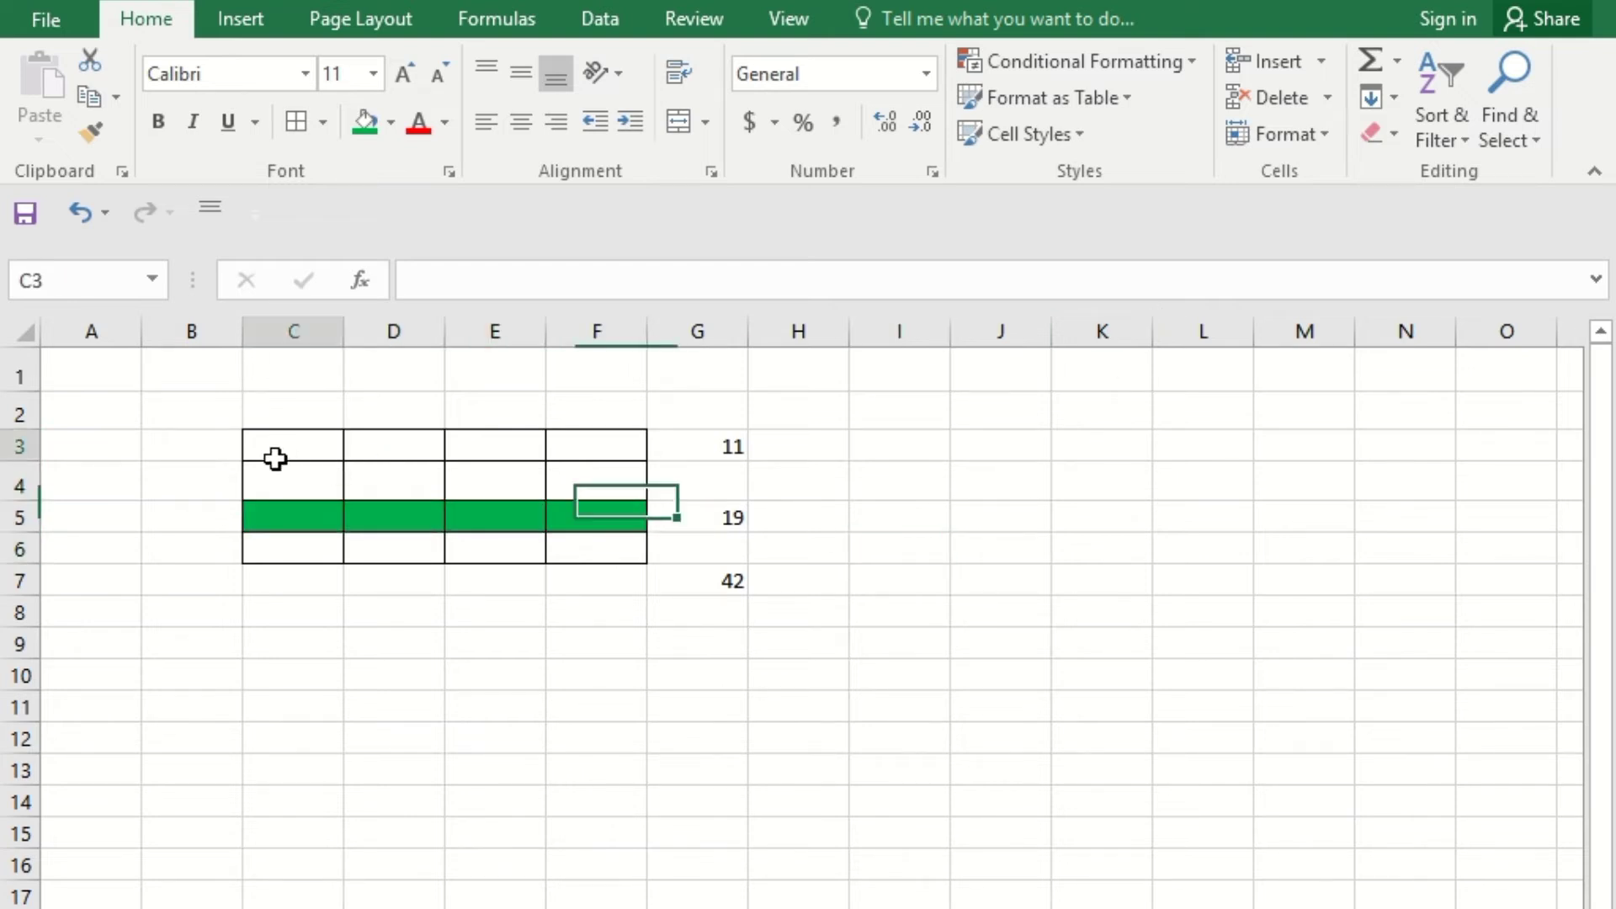
{"action": "left_click_drag", "start_coordinate": [275, 458], "coordinate": [621, 569]}
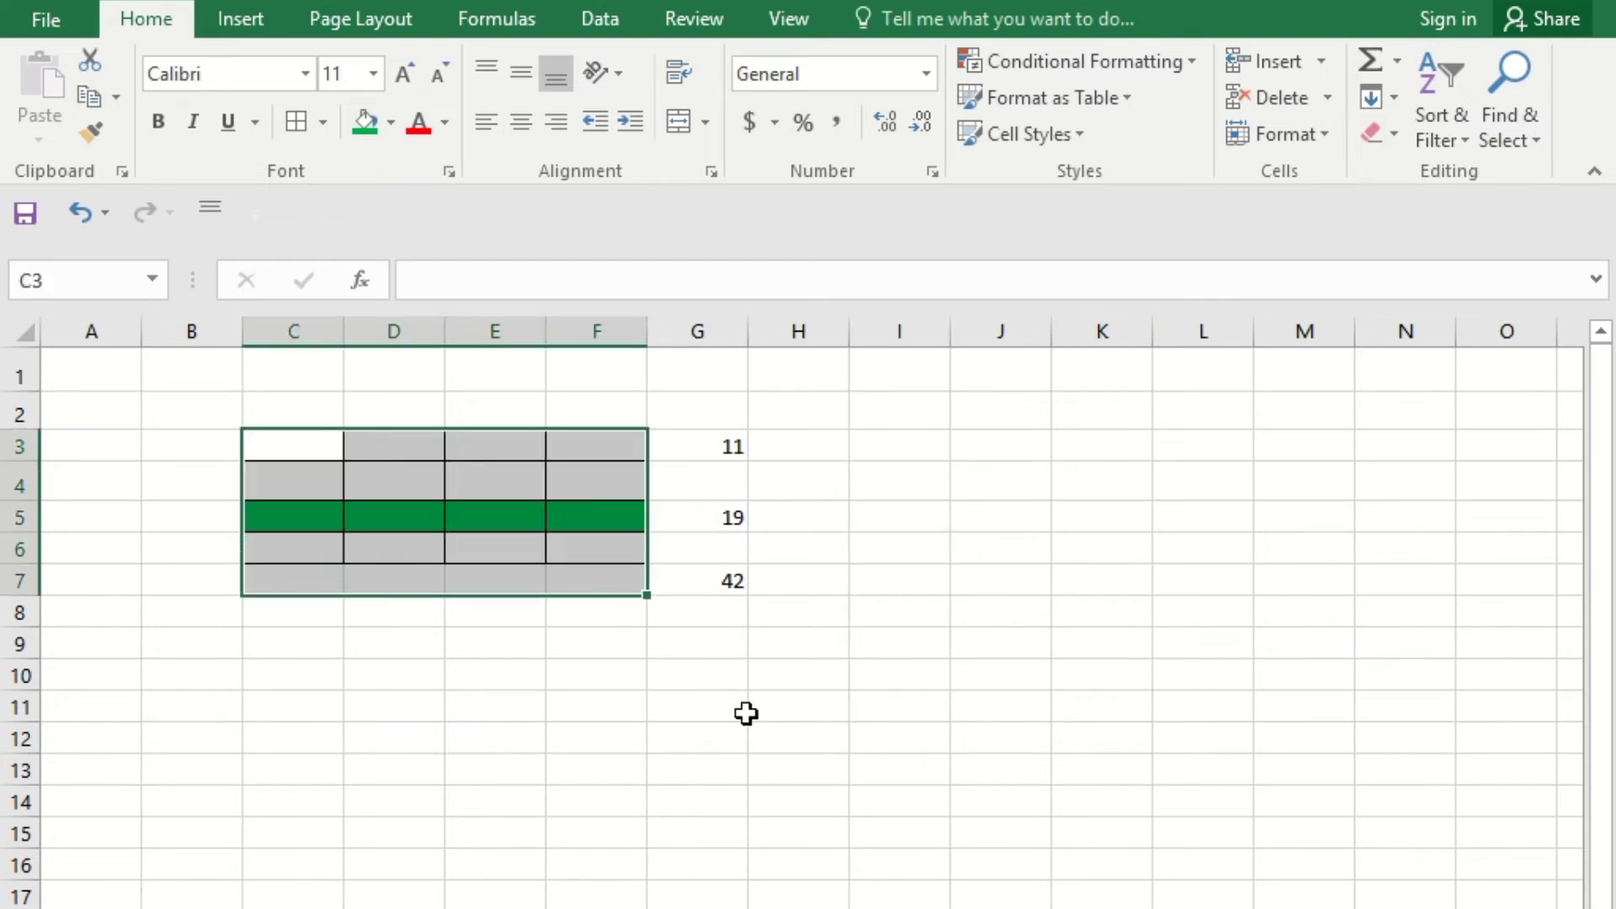
{"action": "key", "text": "ctrl+v"}
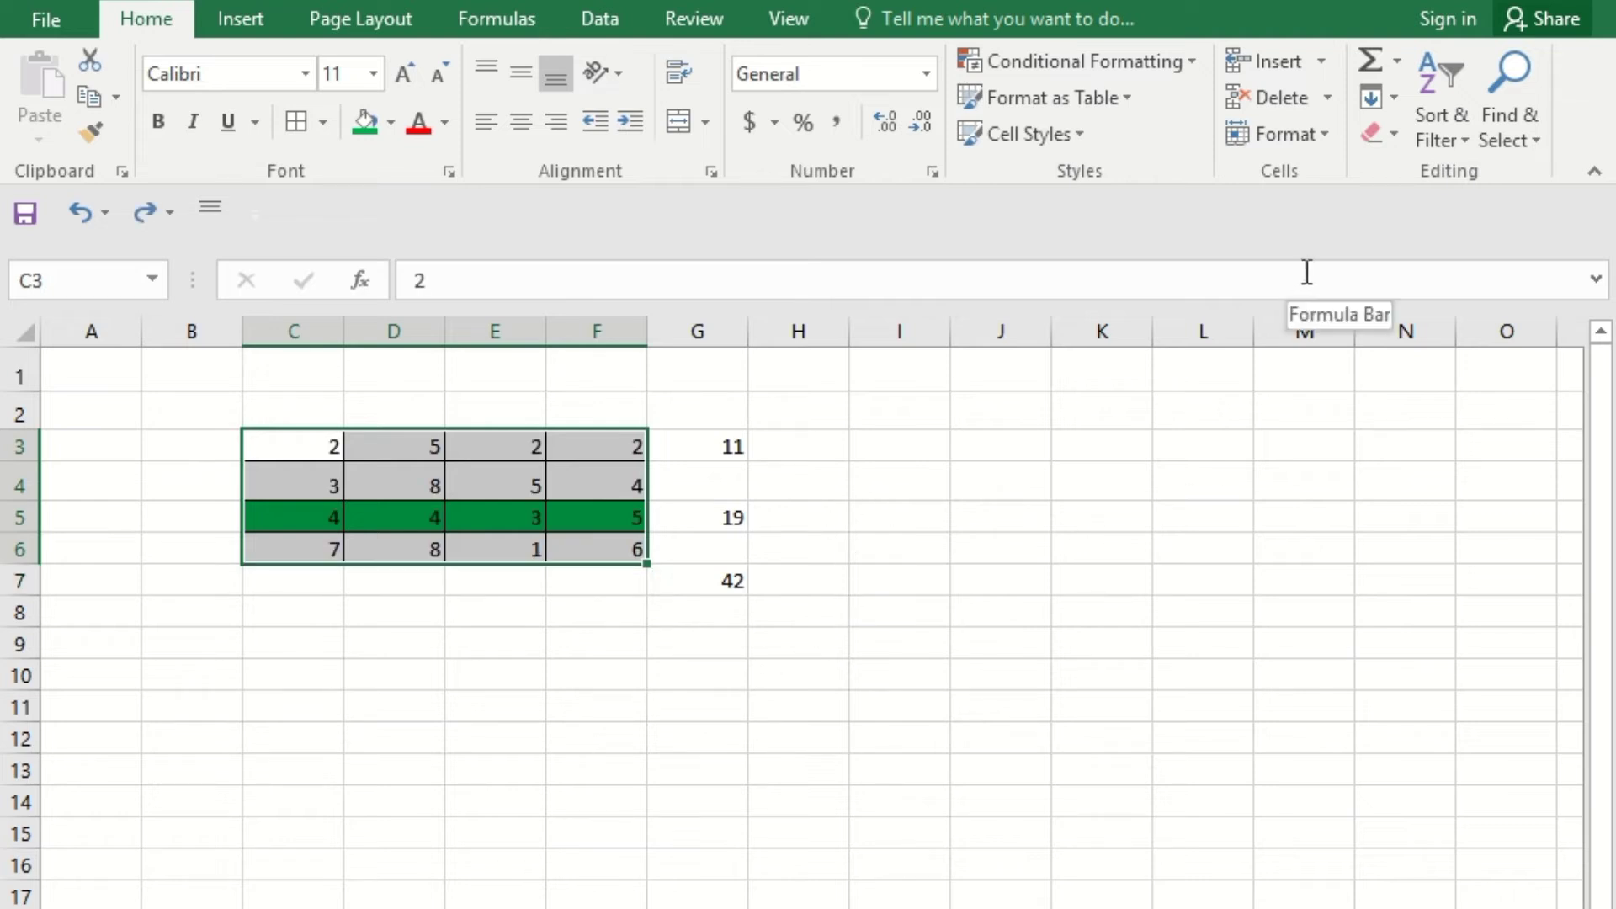
Clear all contents and formatting from C3:F6 and from G3:G9, and undo both clearings
{"action": "left_click", "coordinate": [1374, 124]}
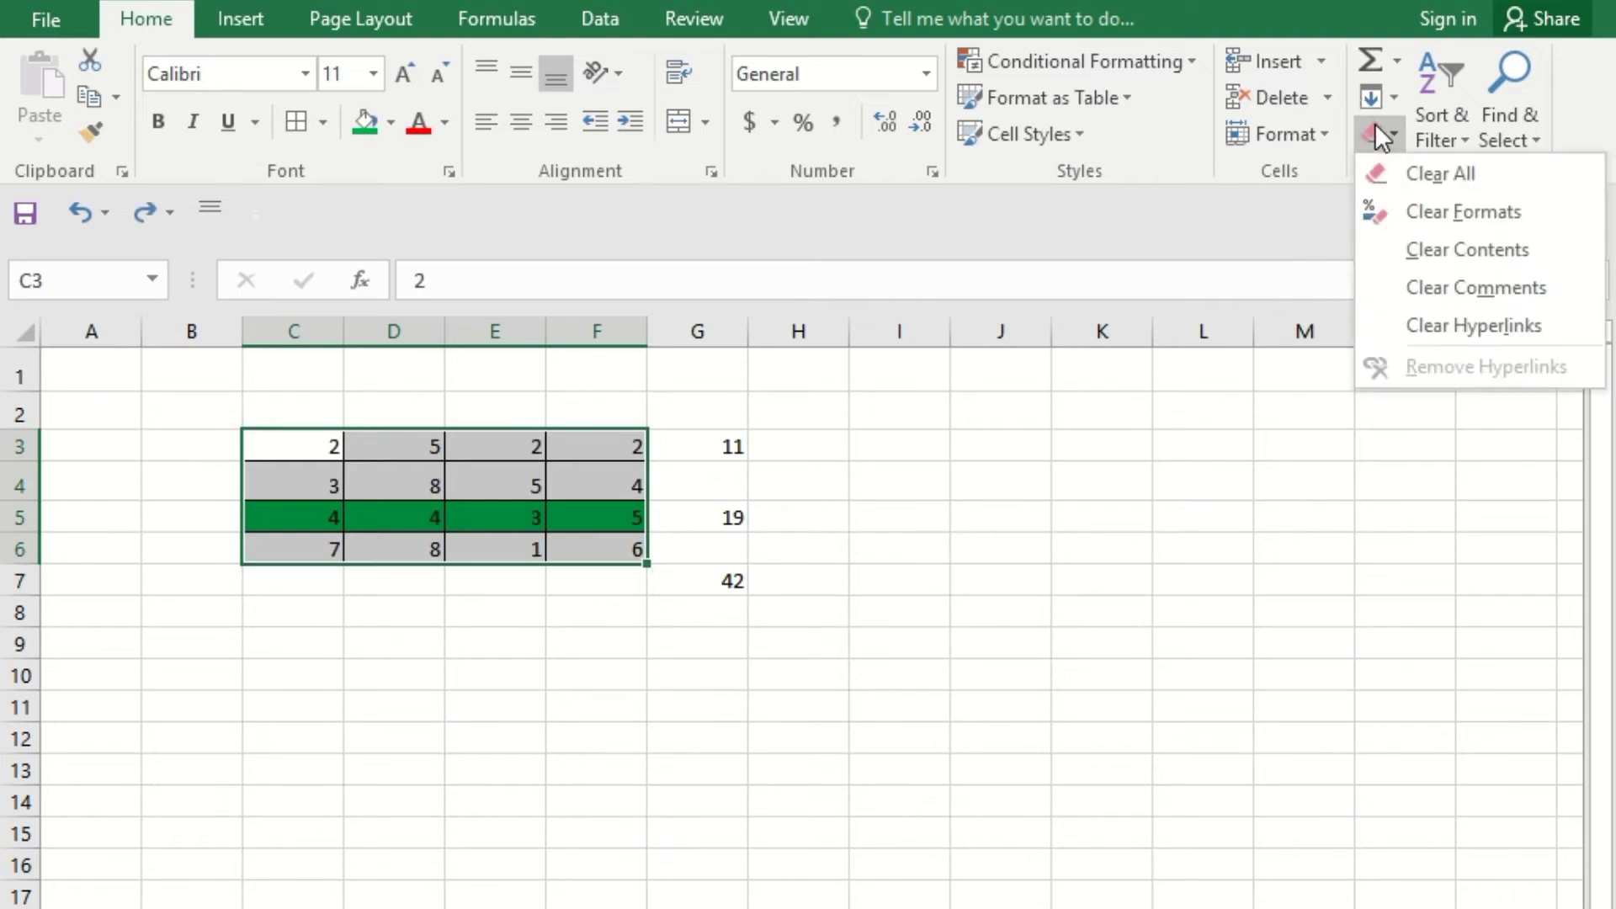
{"action": "left_click", "coordinate": [1381, 178]}
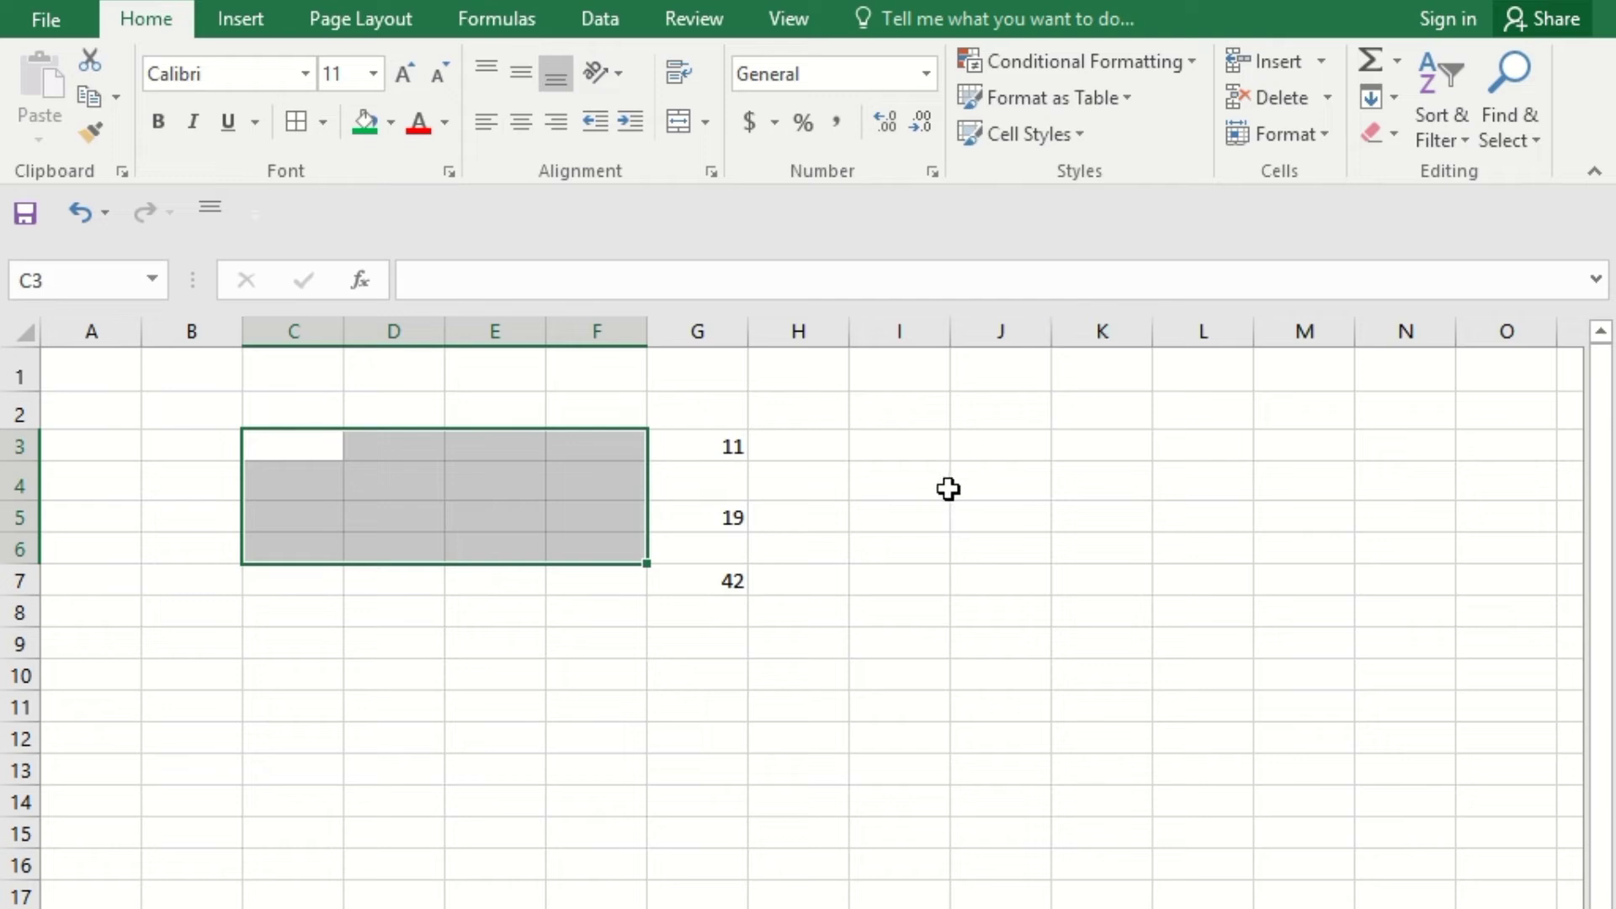
{"action": "left_click_drag", "start_coordinate": [715, 446], "coordinate": [743, 641]}
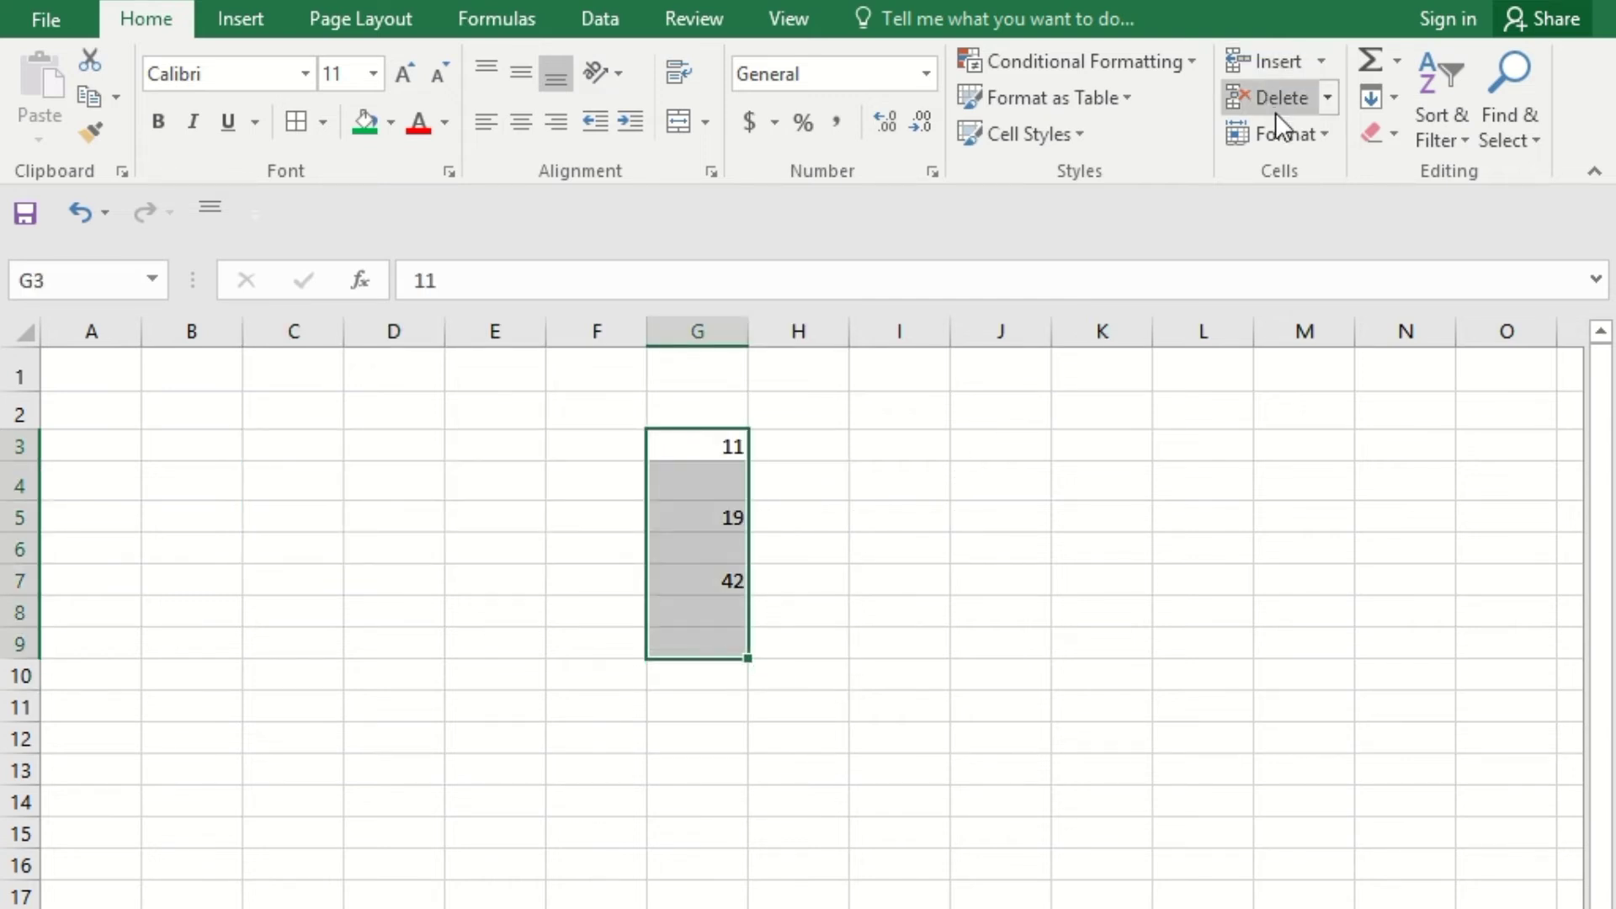
{"action": "left_click", "coordinate": [1393, 133]}
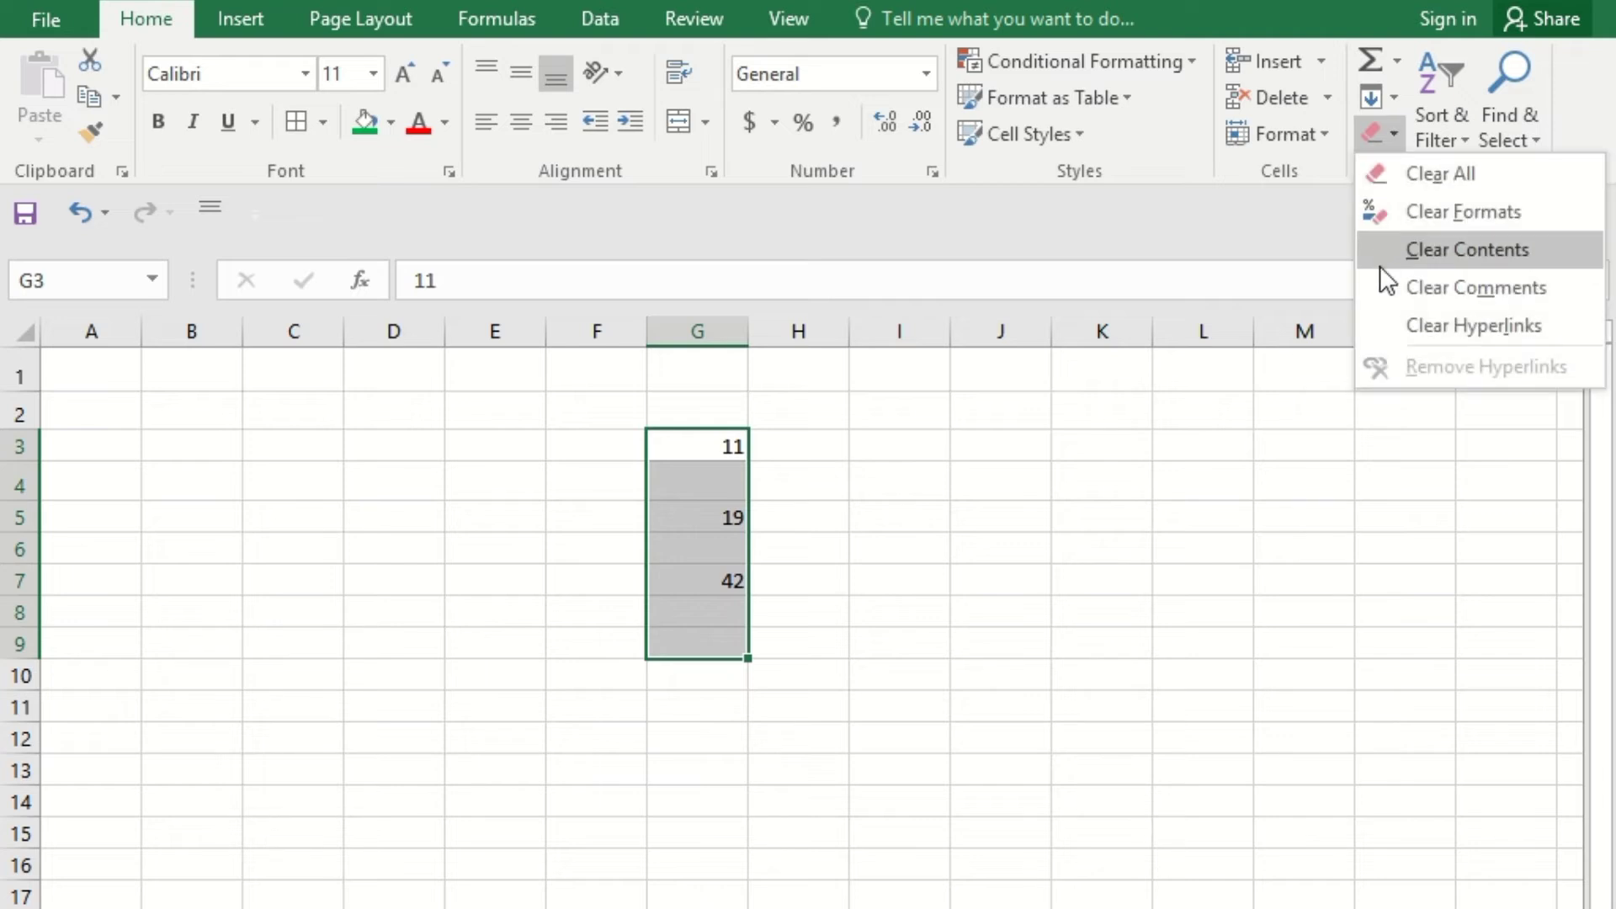
{"action": "left_click", "coordinate": [1411, 176]}
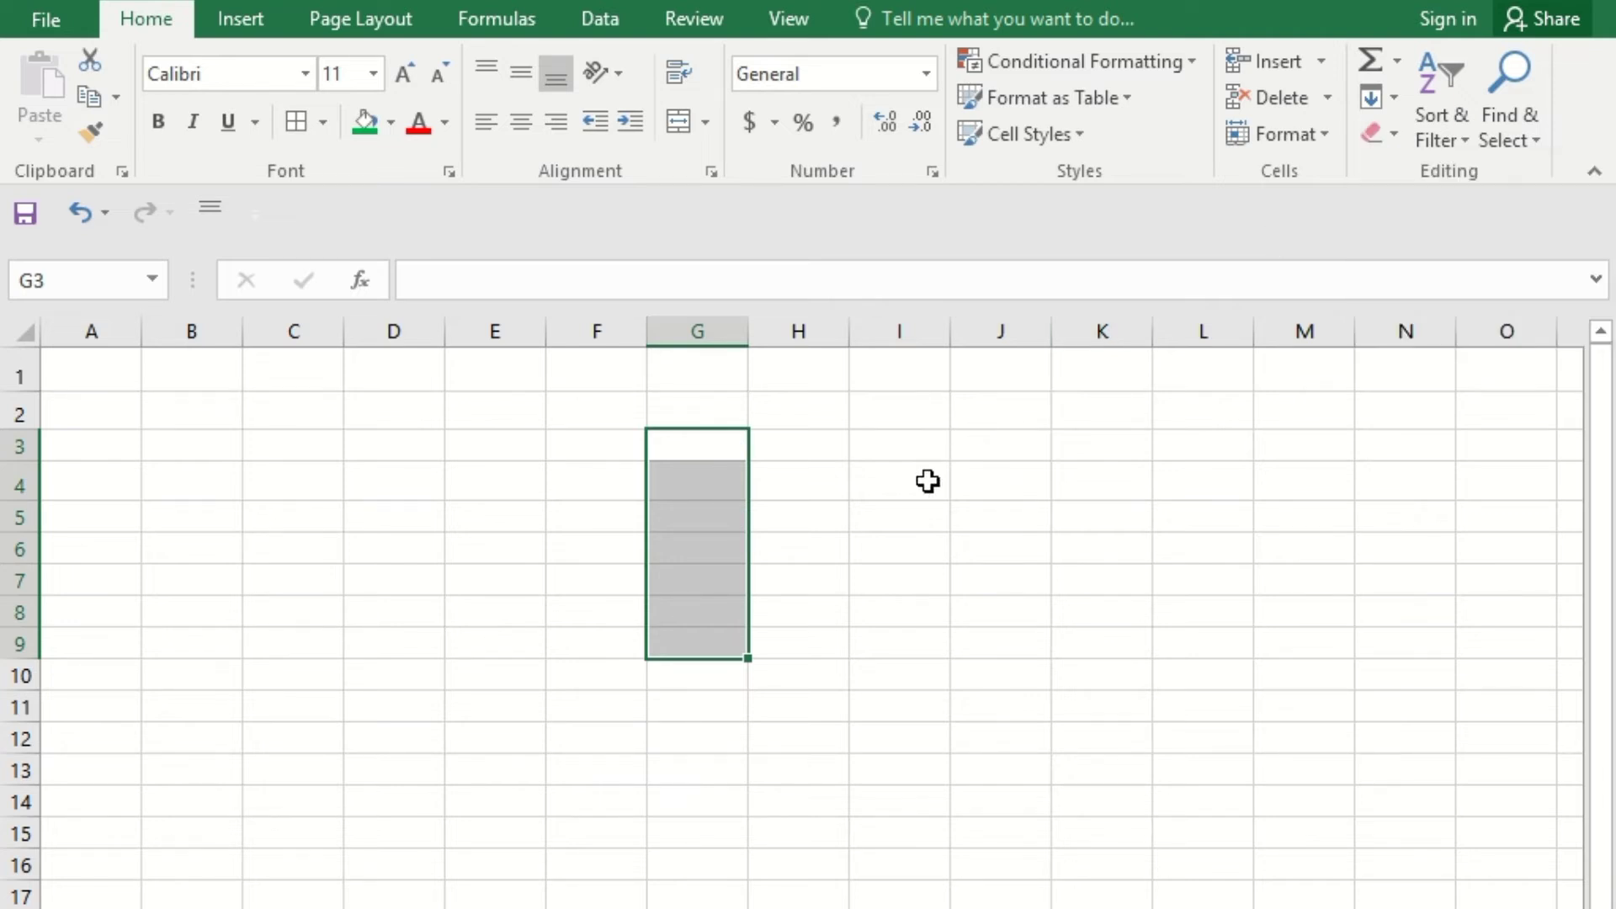
{"action": "left_click", "coordinate": [899, 508]}
{"action": "key", "text": "ctrl+z"}
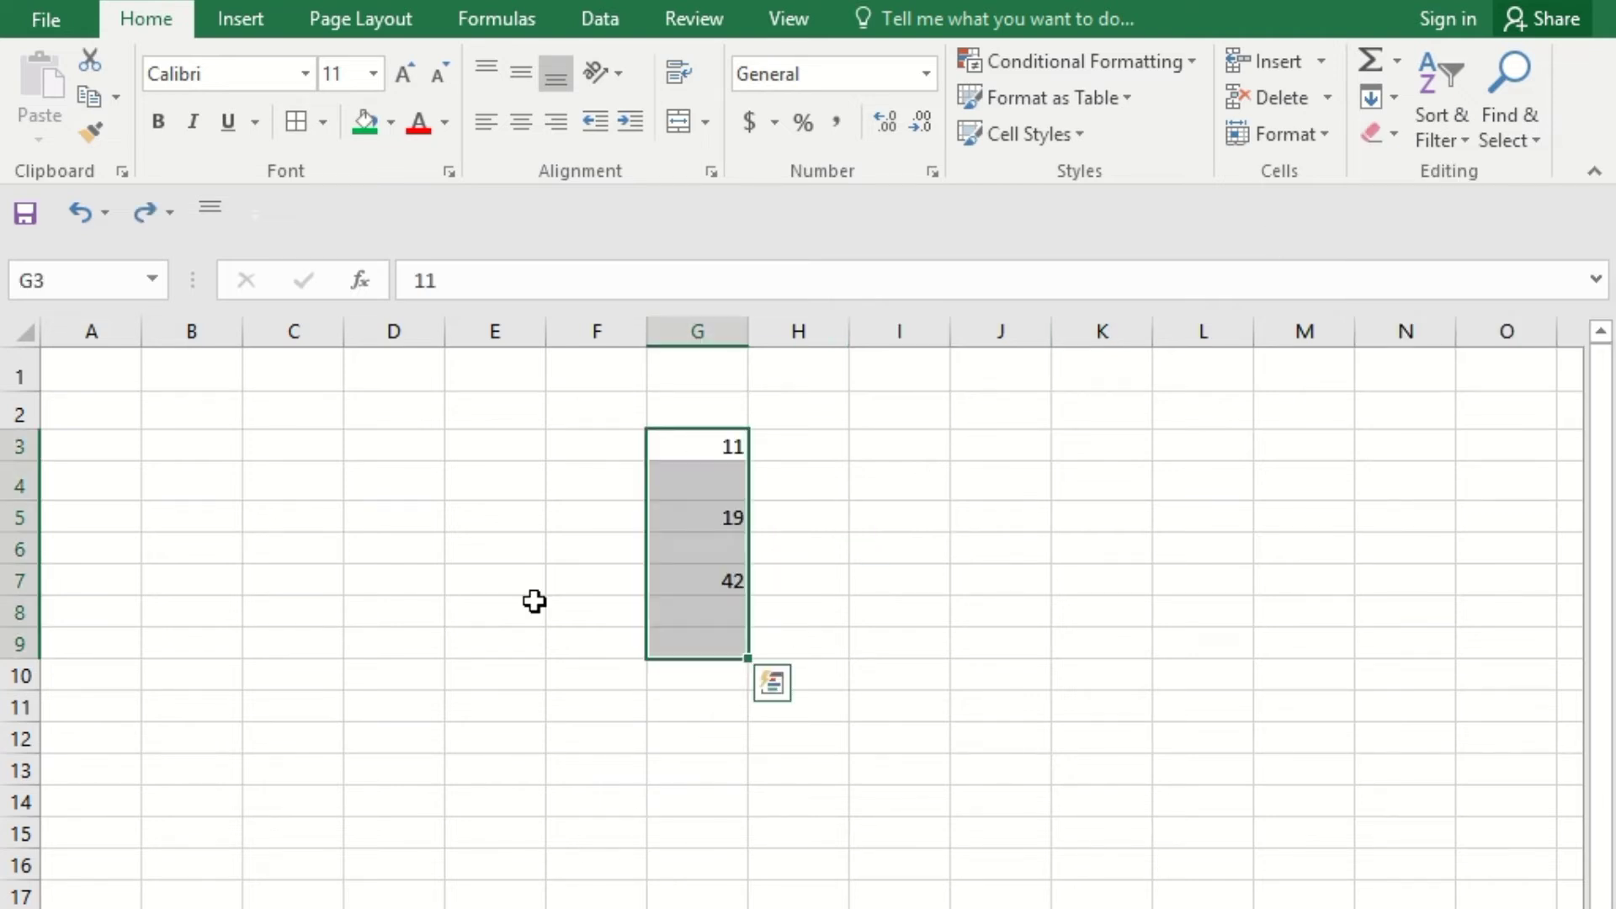
{"action": "key", "text": "ctrl+z"}
{"action": "left_click", "coordinate": [812, 520]}
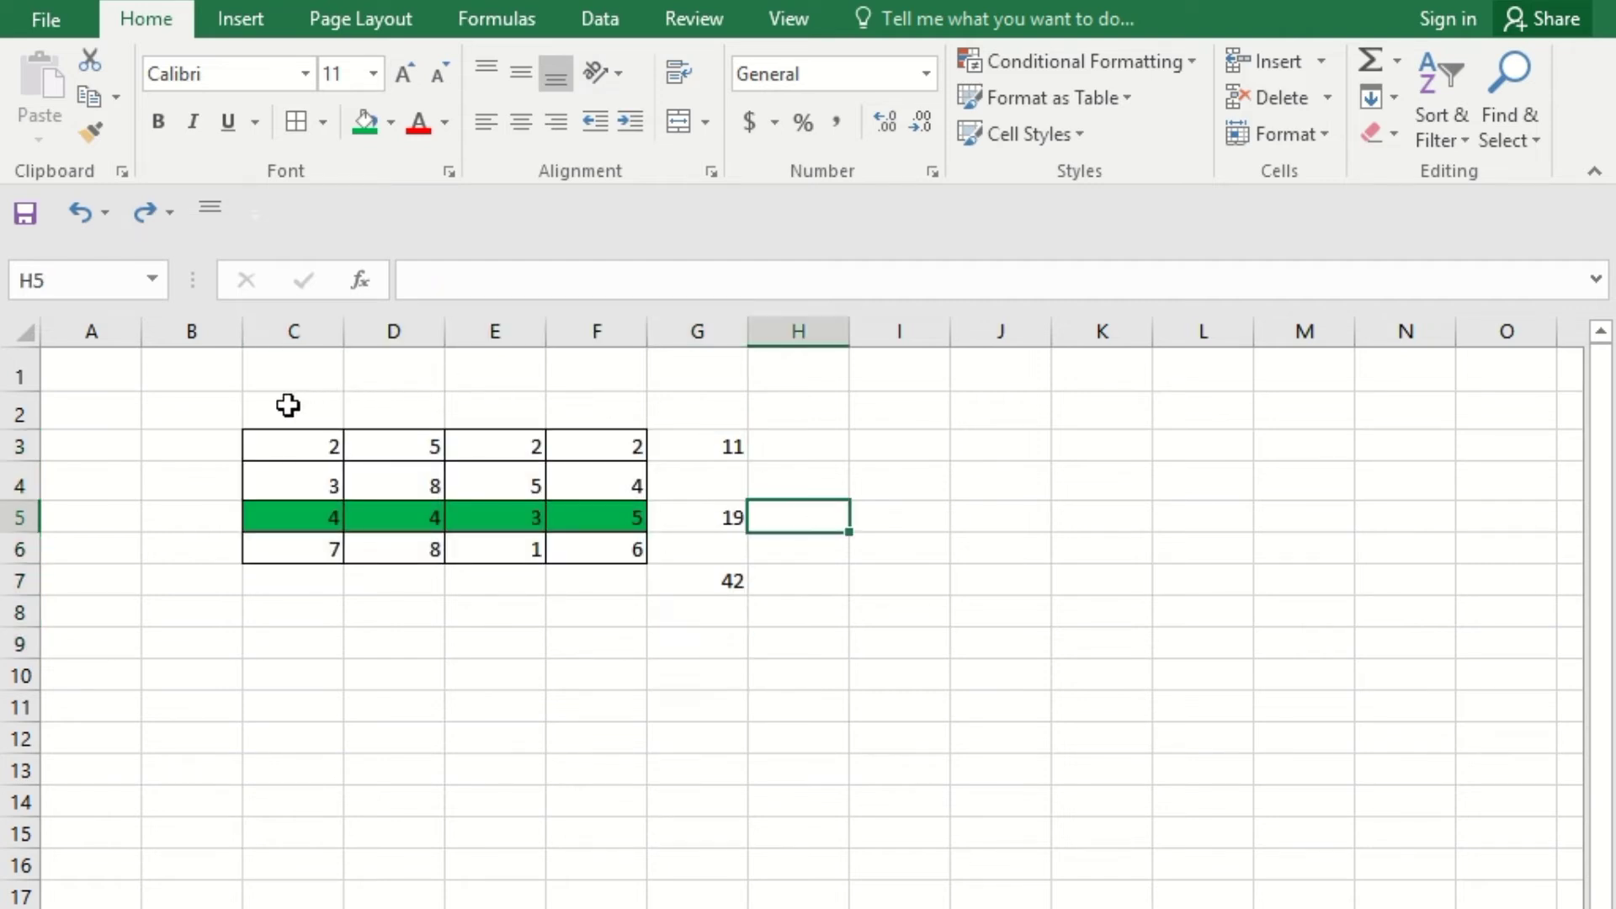
Clear all contents and formatting from the range C2:G9
{"action": "left_click_drag", "start_coordinate": [288, 405], "coordinate": [680, 644]}
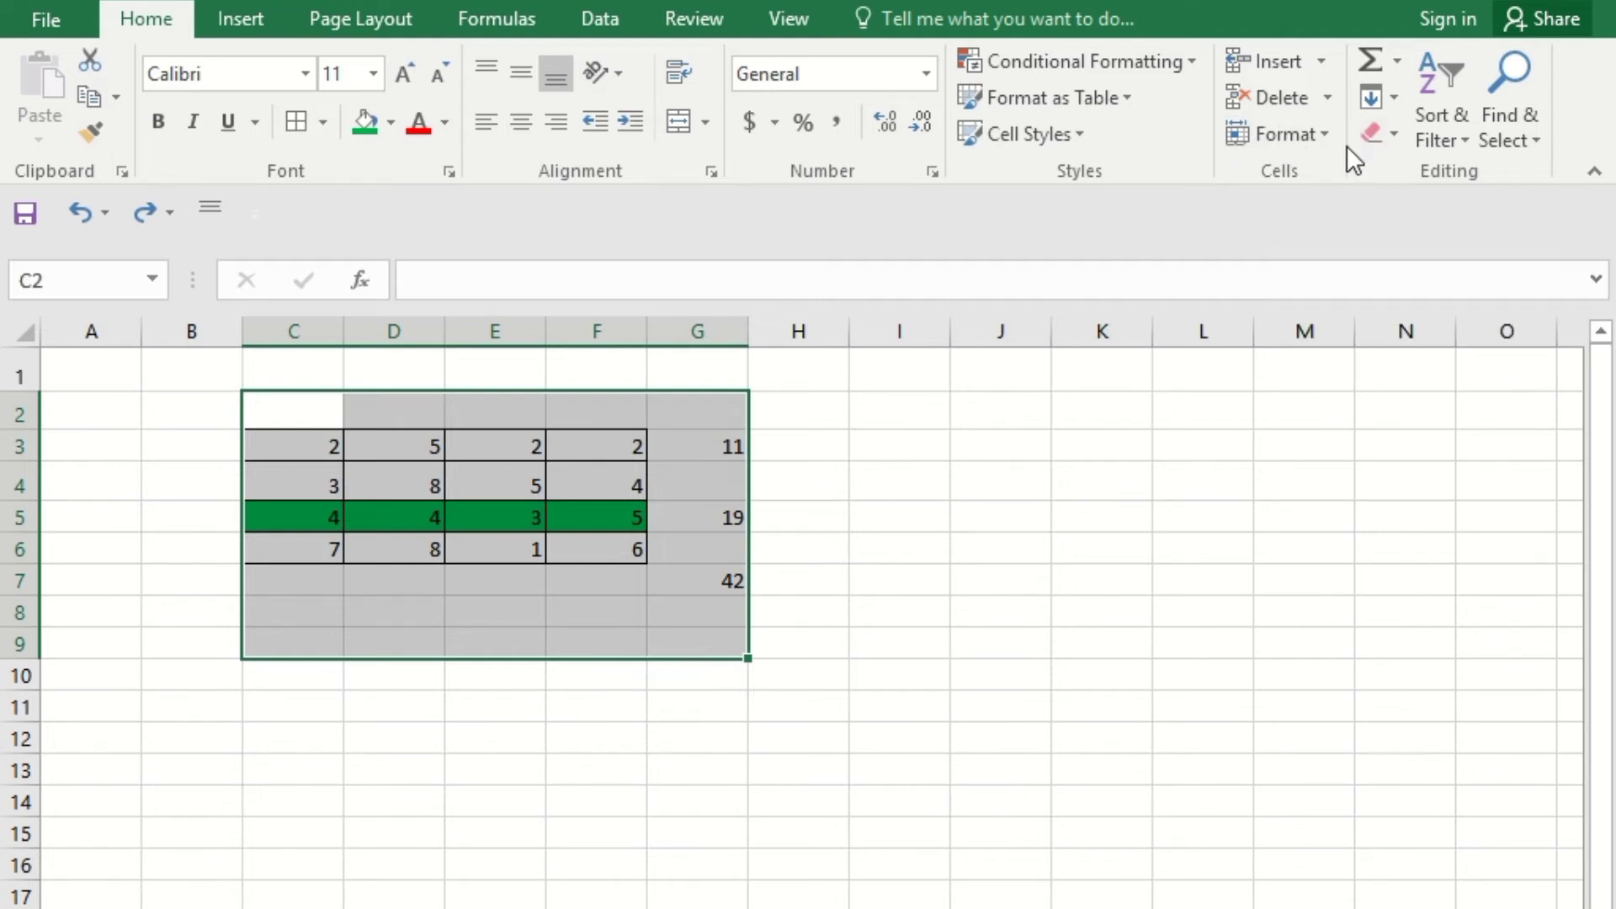
{"action": "left_click", "coordinate": [1366, 133]}
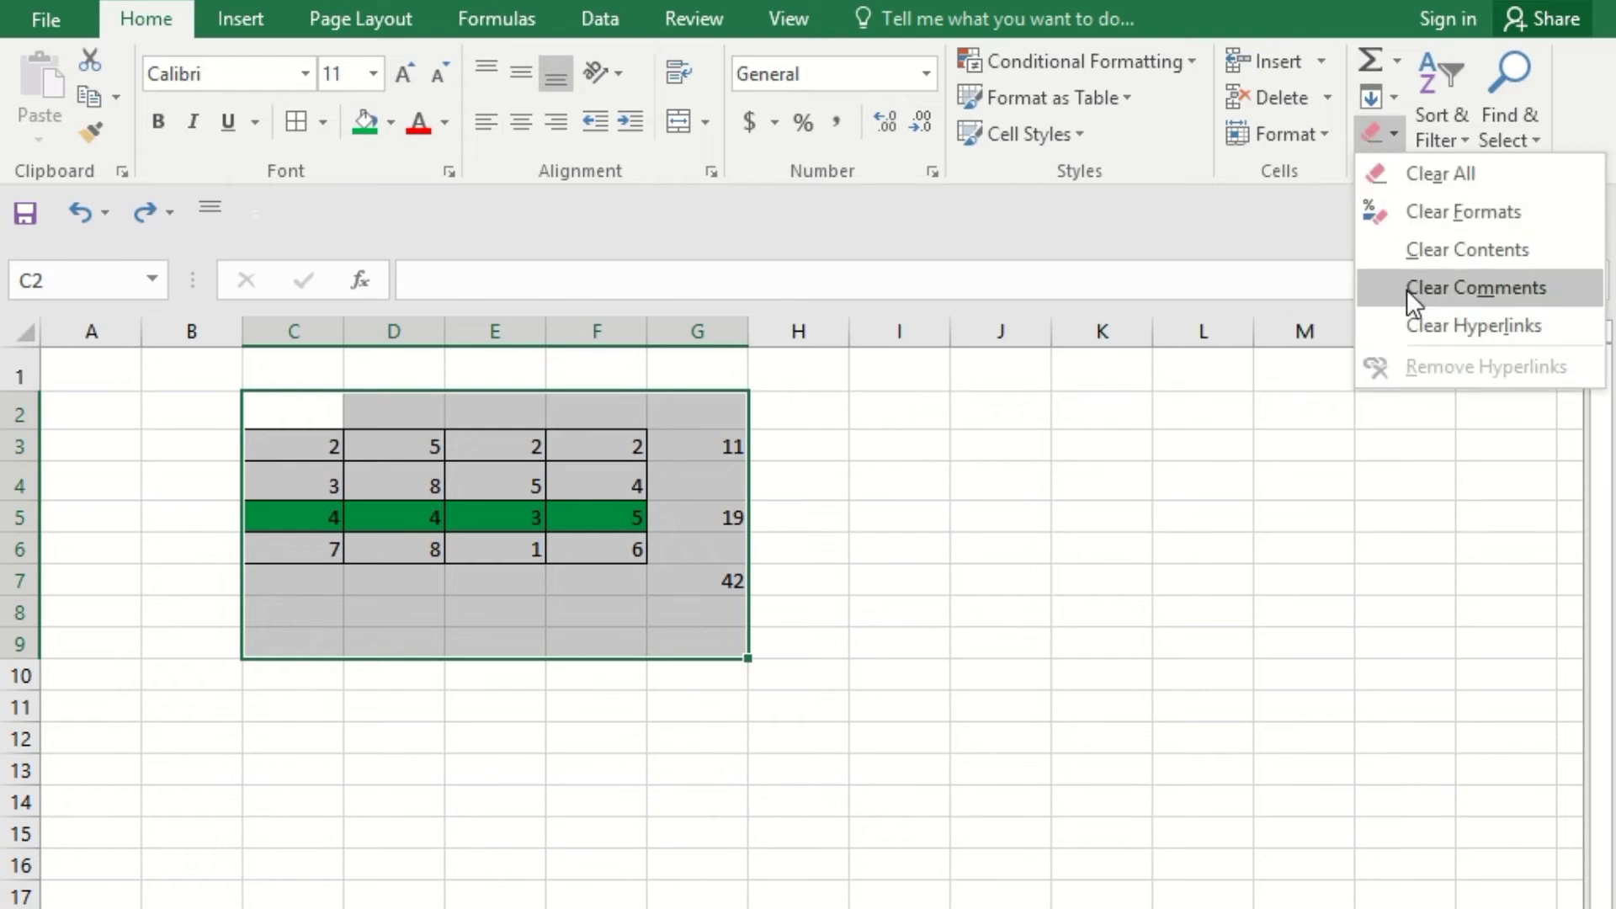
{"action": "left_click", "coordinate": [1429, 171]}
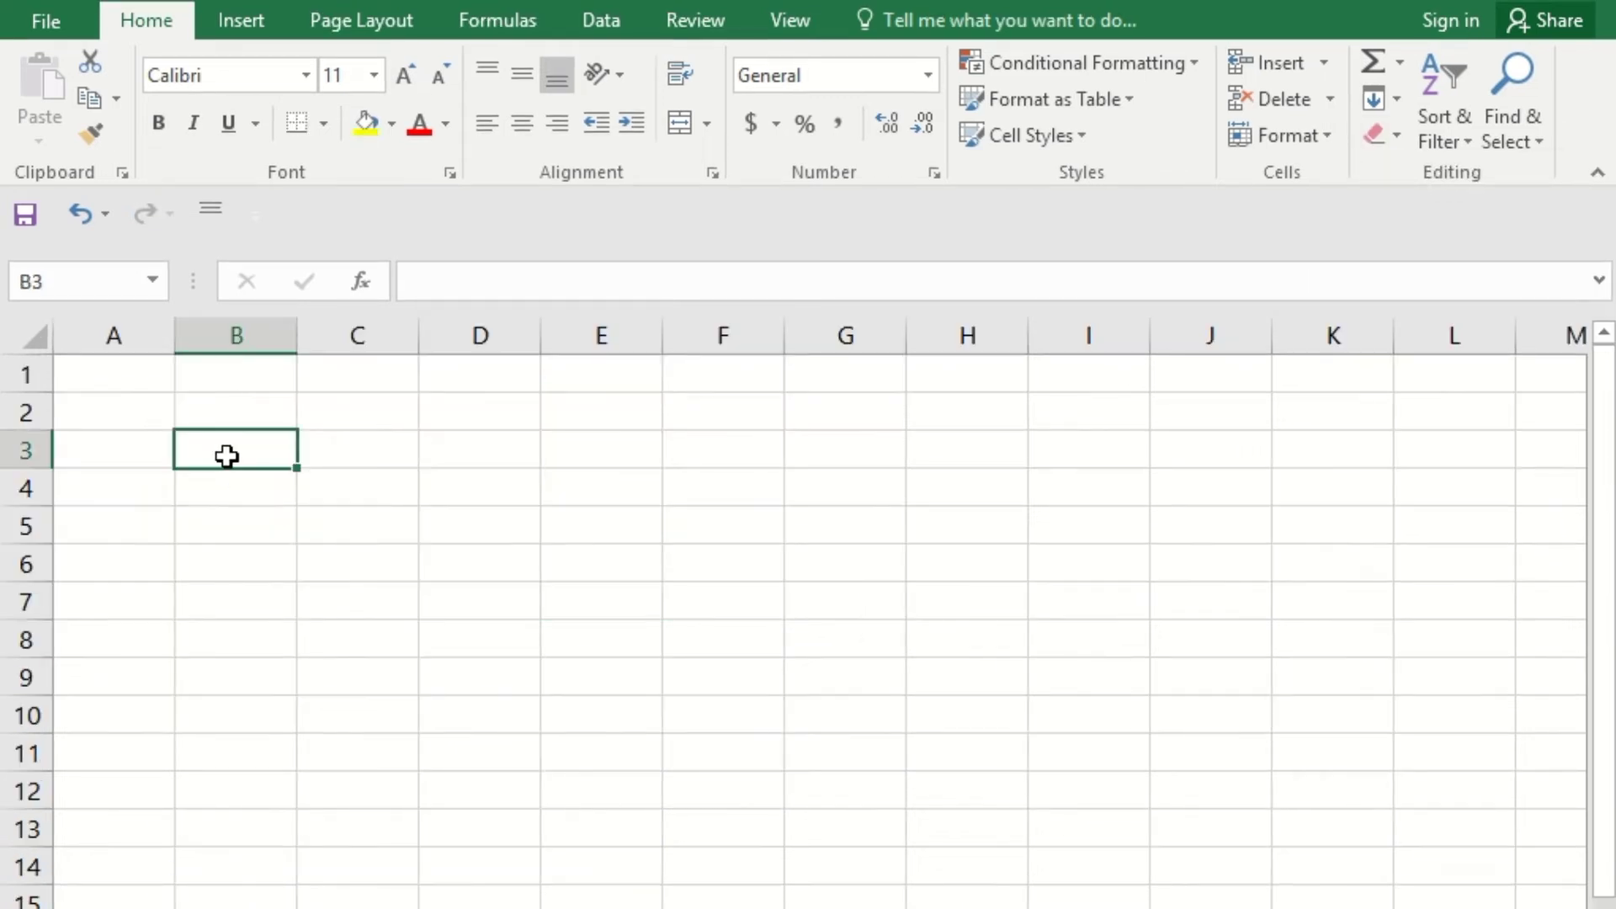
Enter 2000 in B3, Sun in B4 and Jan in B5
{"action": "type", "text": "2000"}
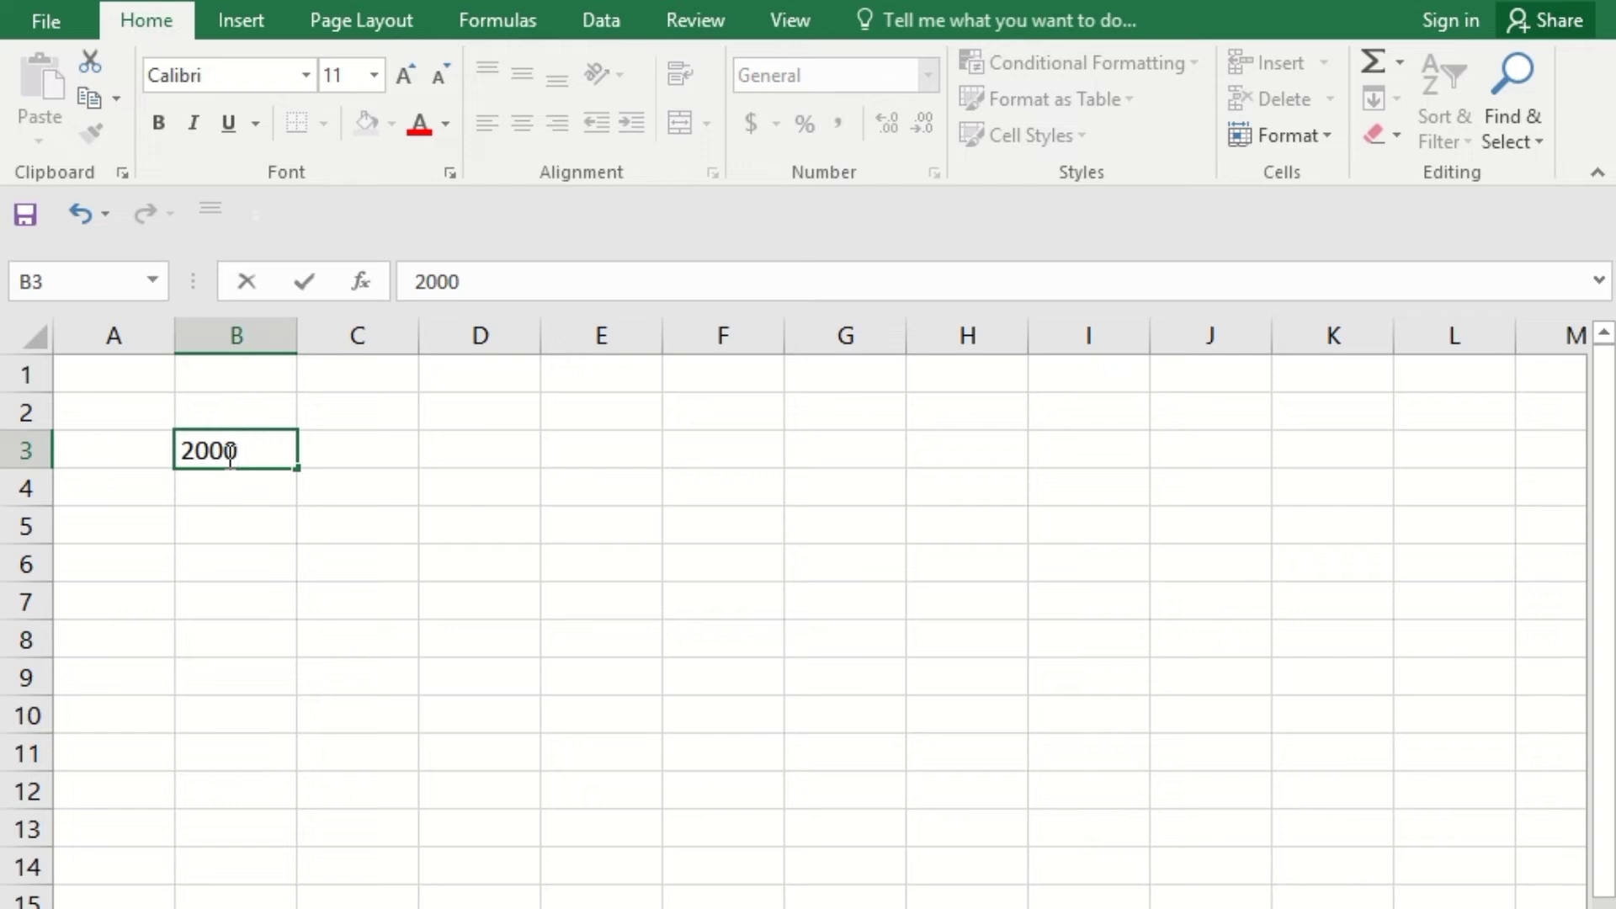
{"action": "key", "text": "Return"}
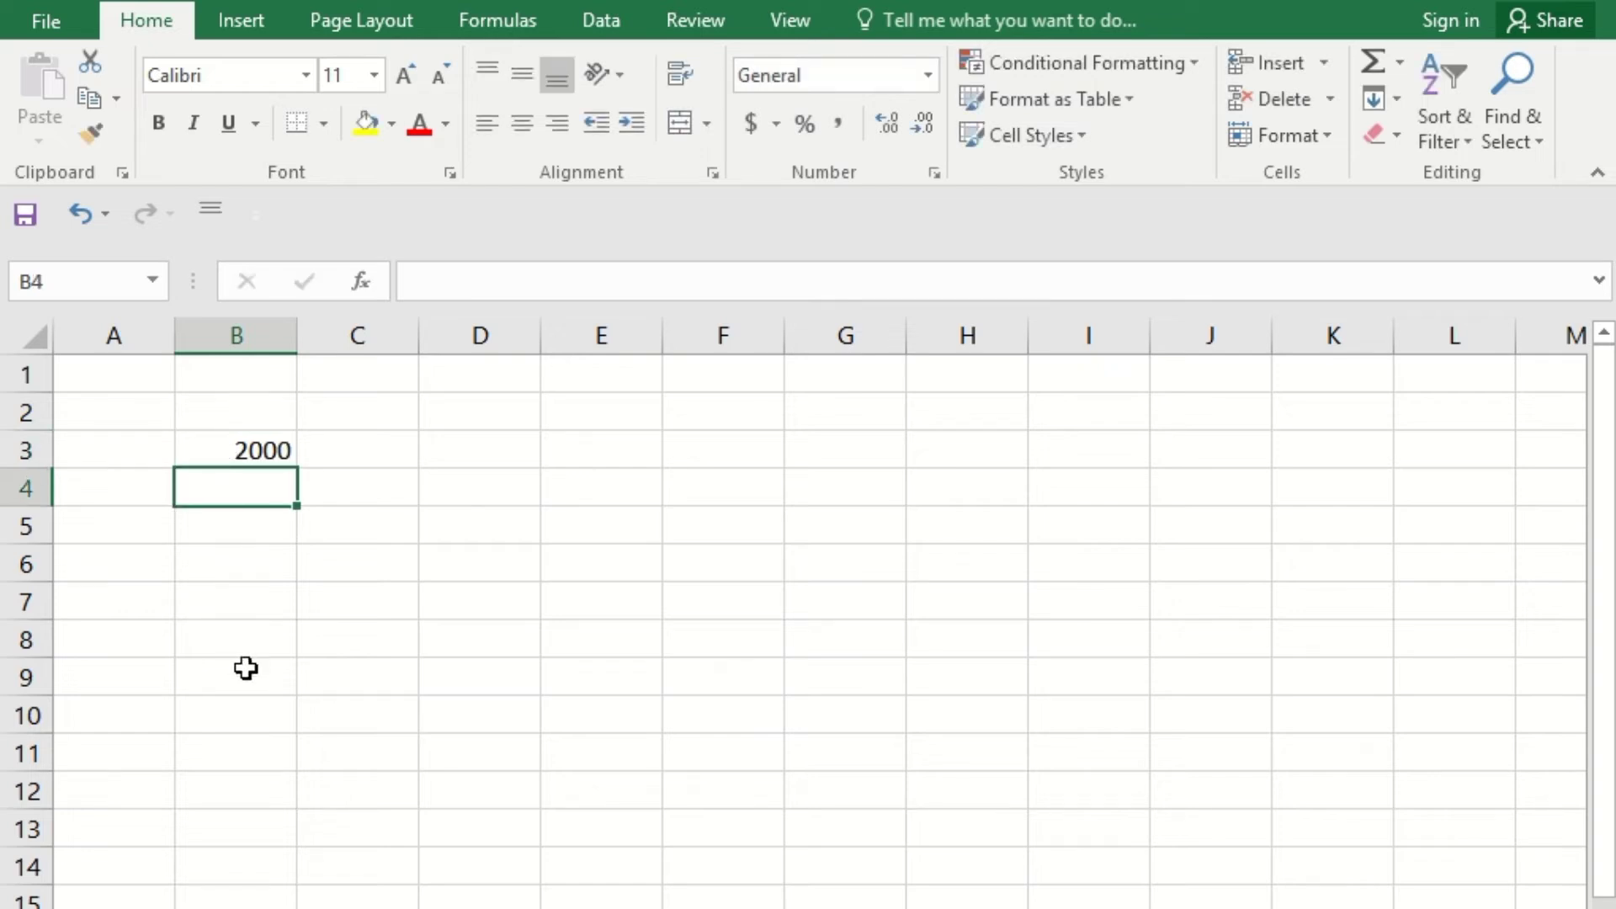
{"action": "type", "text": "Sun"}
{"action": "key", "text": "Return"}
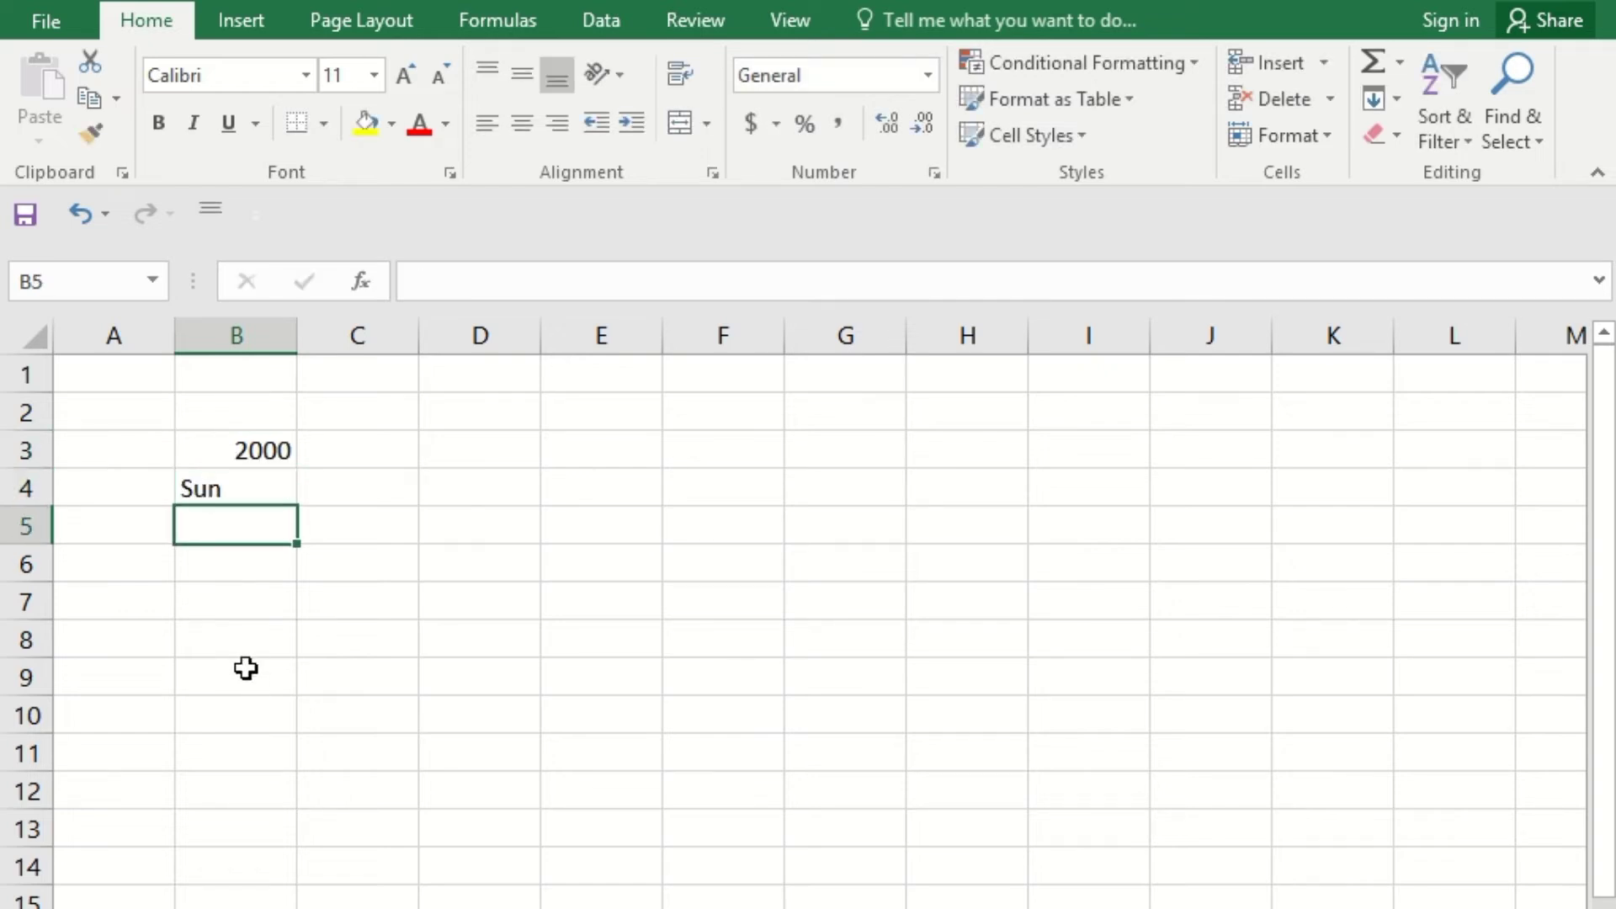
{"action": "type", "text": "Jan"}
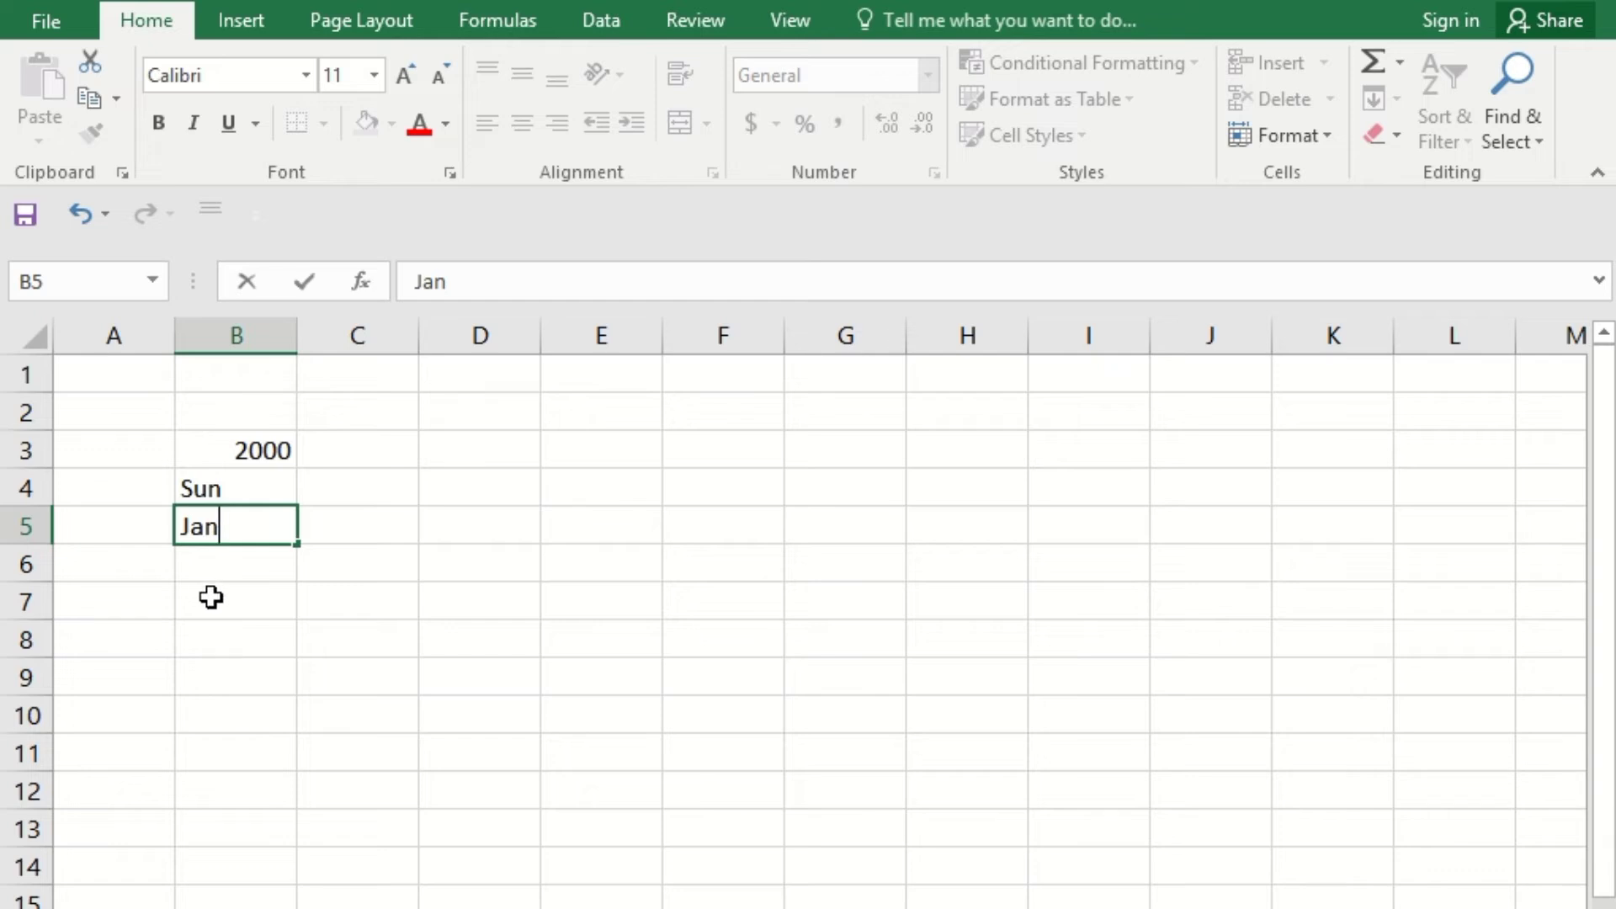
Enter the numbers 1 in B7 and 2 in B8
{"action": "left_click", "coordinate": [259, 599]}
{"action": "type", "text": "1"}
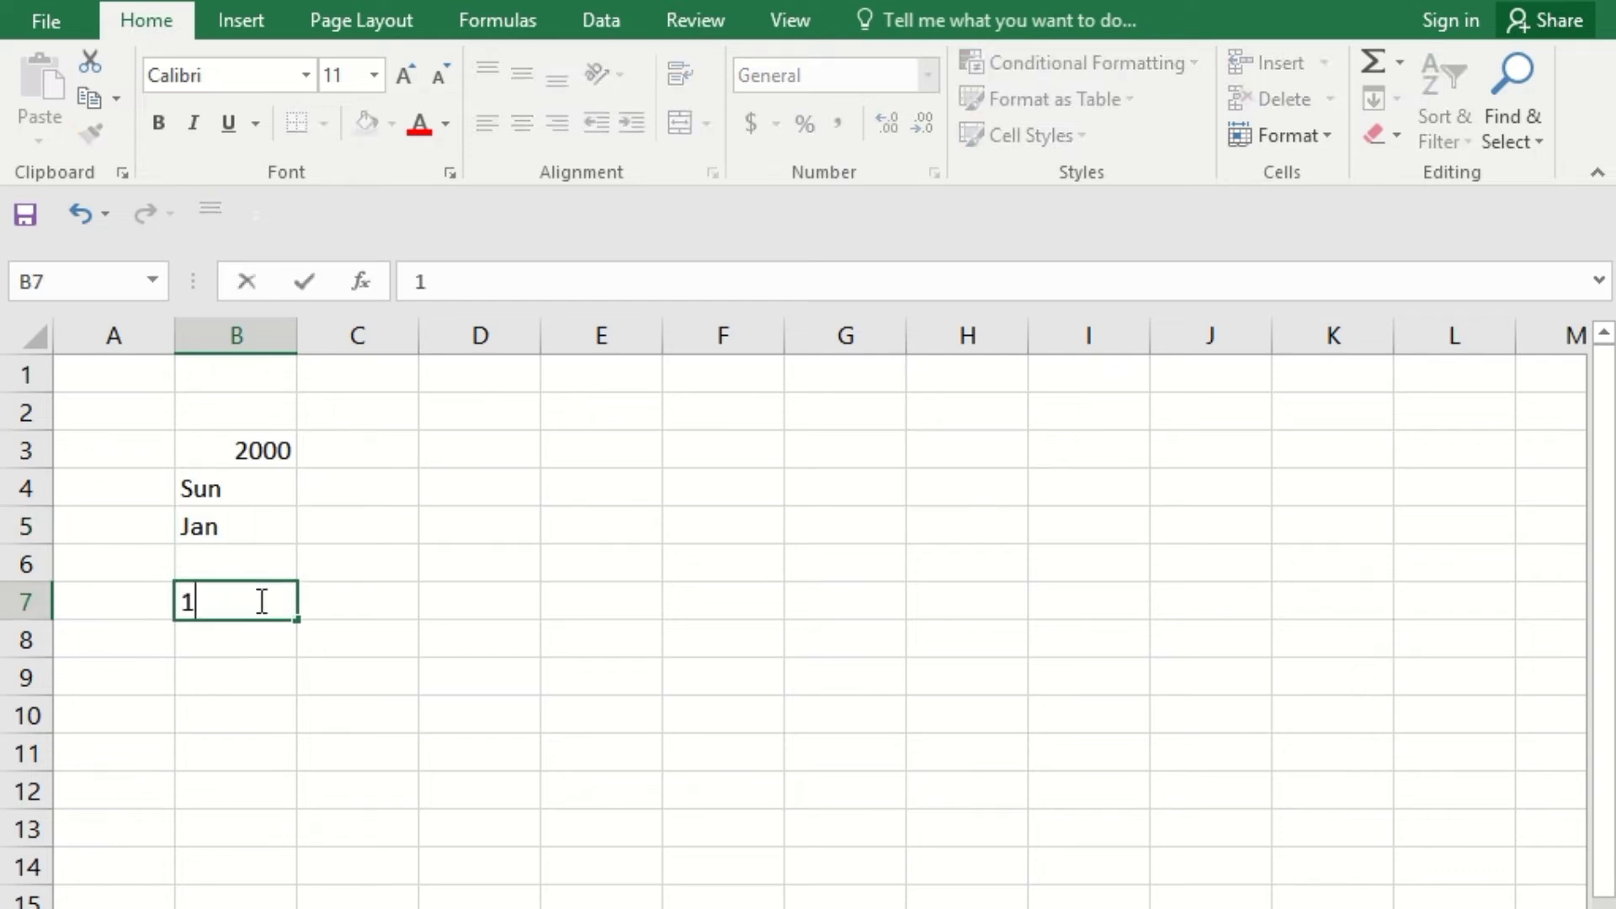
{"action": "key", "text": "Return"}
{"action": "type", "text": "2"}
{"action": "key", "text": "Return"}
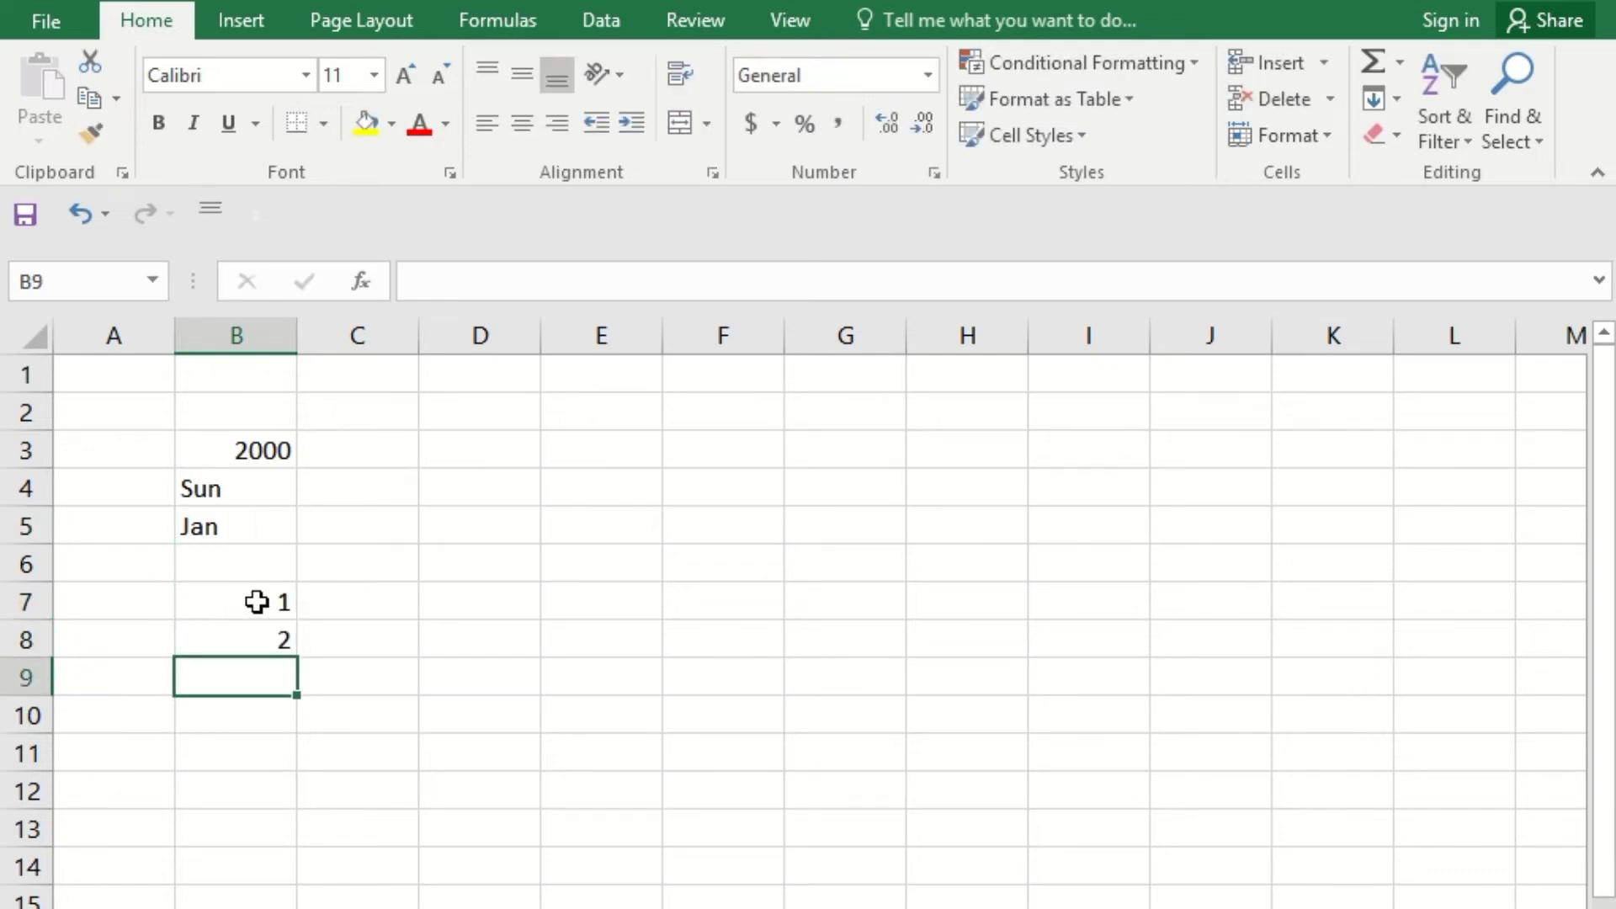
Autofill the weekday series from Sun in B4 across to E4
{"action": "left_click", "coordinate": [249, 449]}
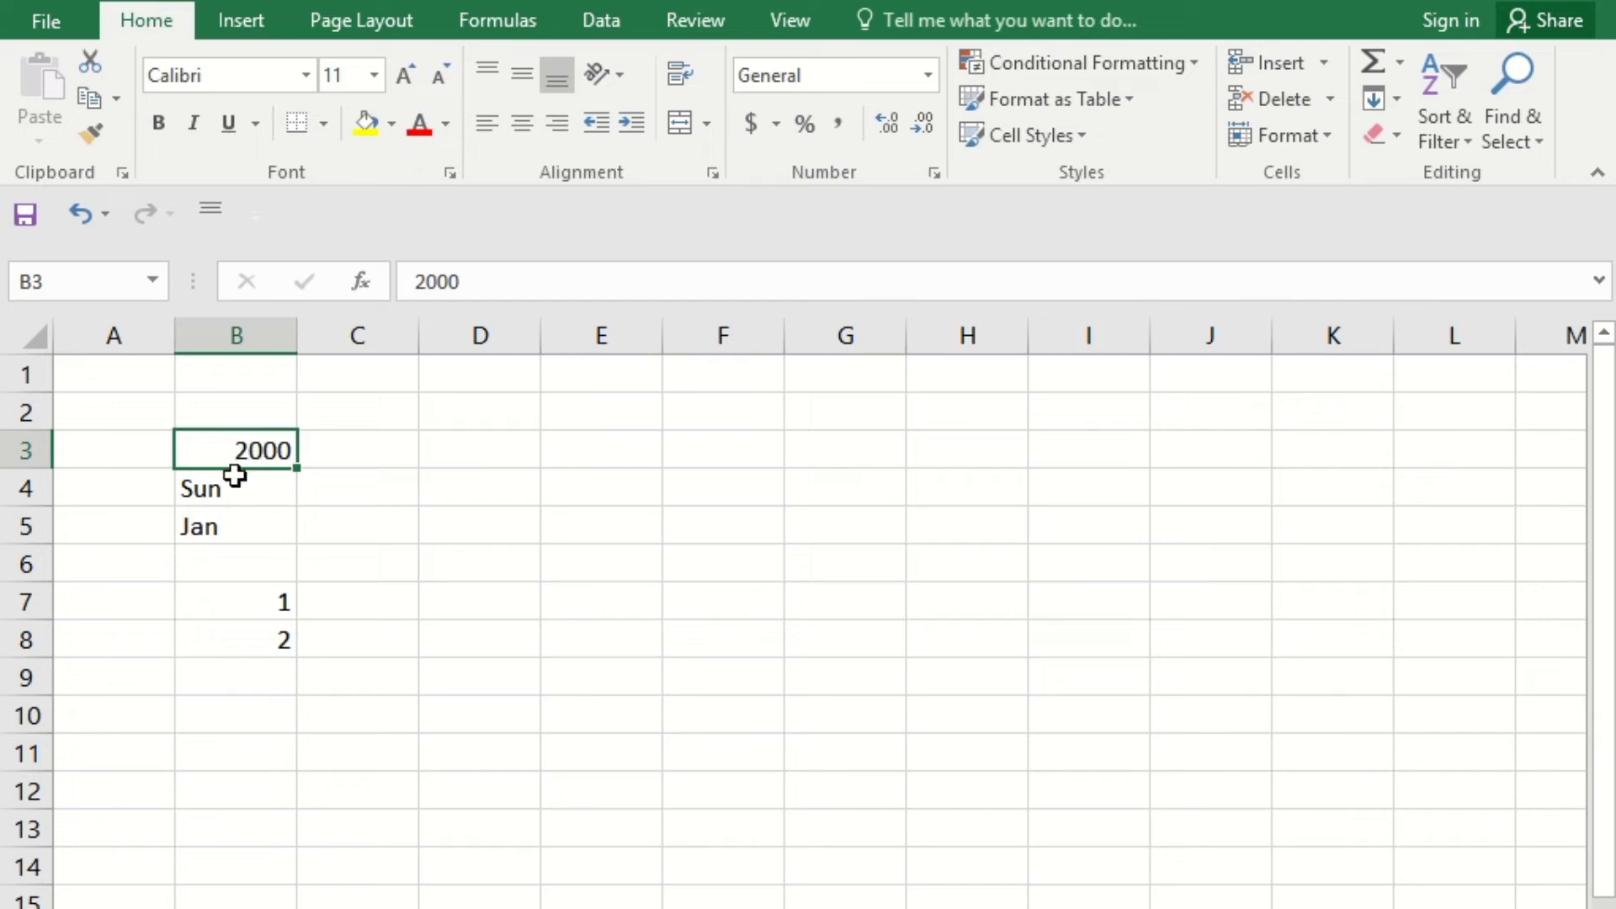
{"action": "left_click", "coordinate": [252, 488]}
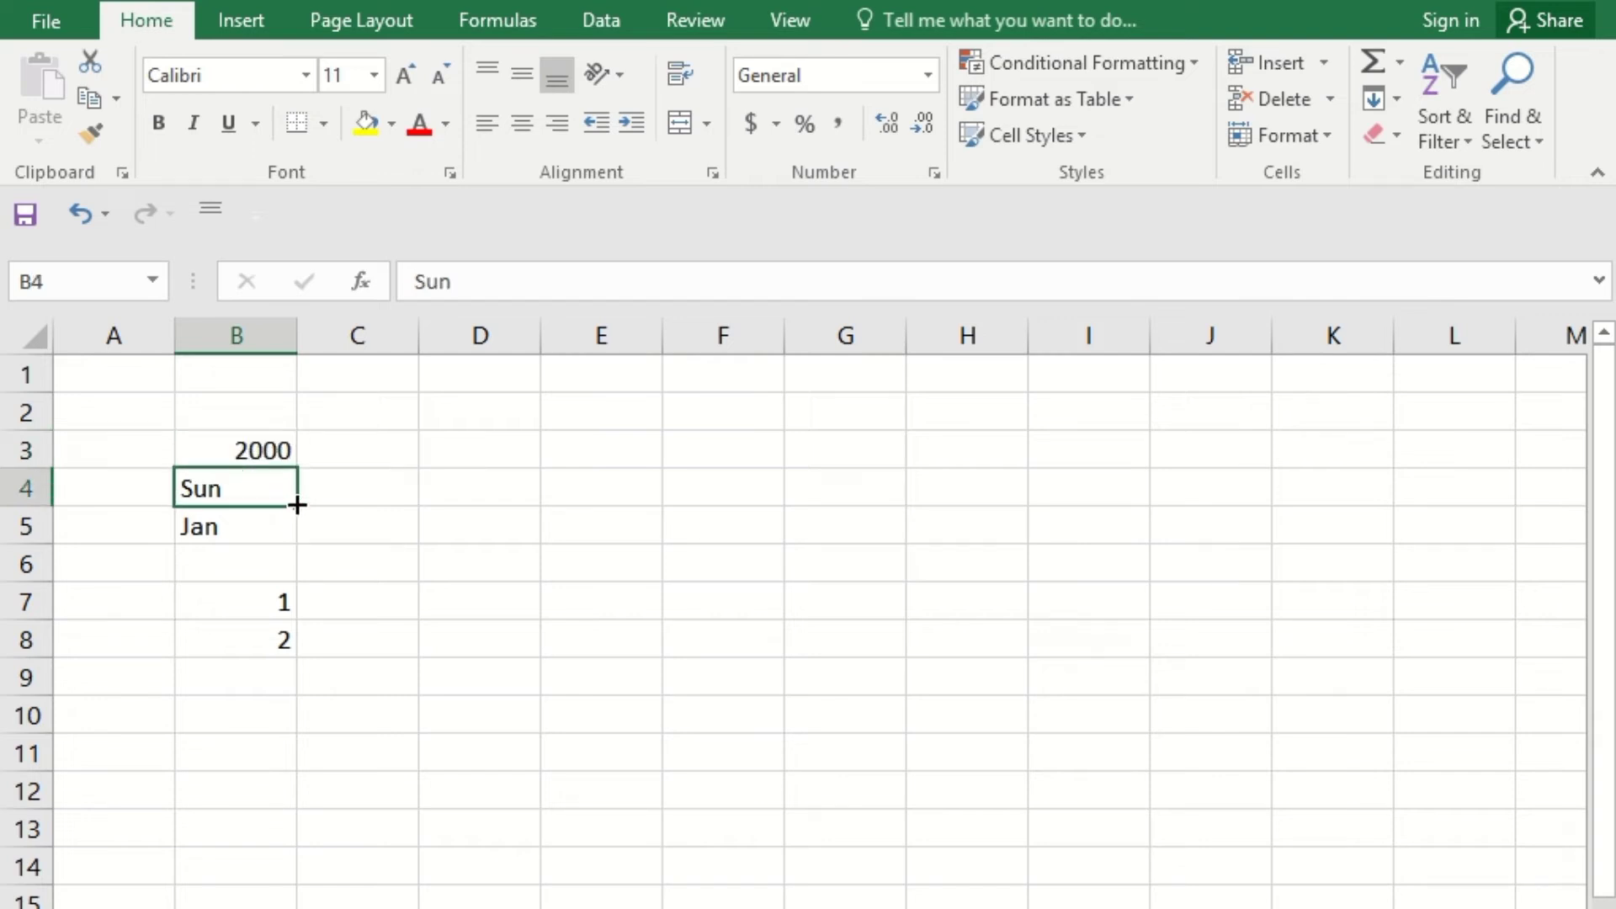
{"action": "left_click_drag", "start_coordinate": [295, 503], "coordinate": [667, 509]}
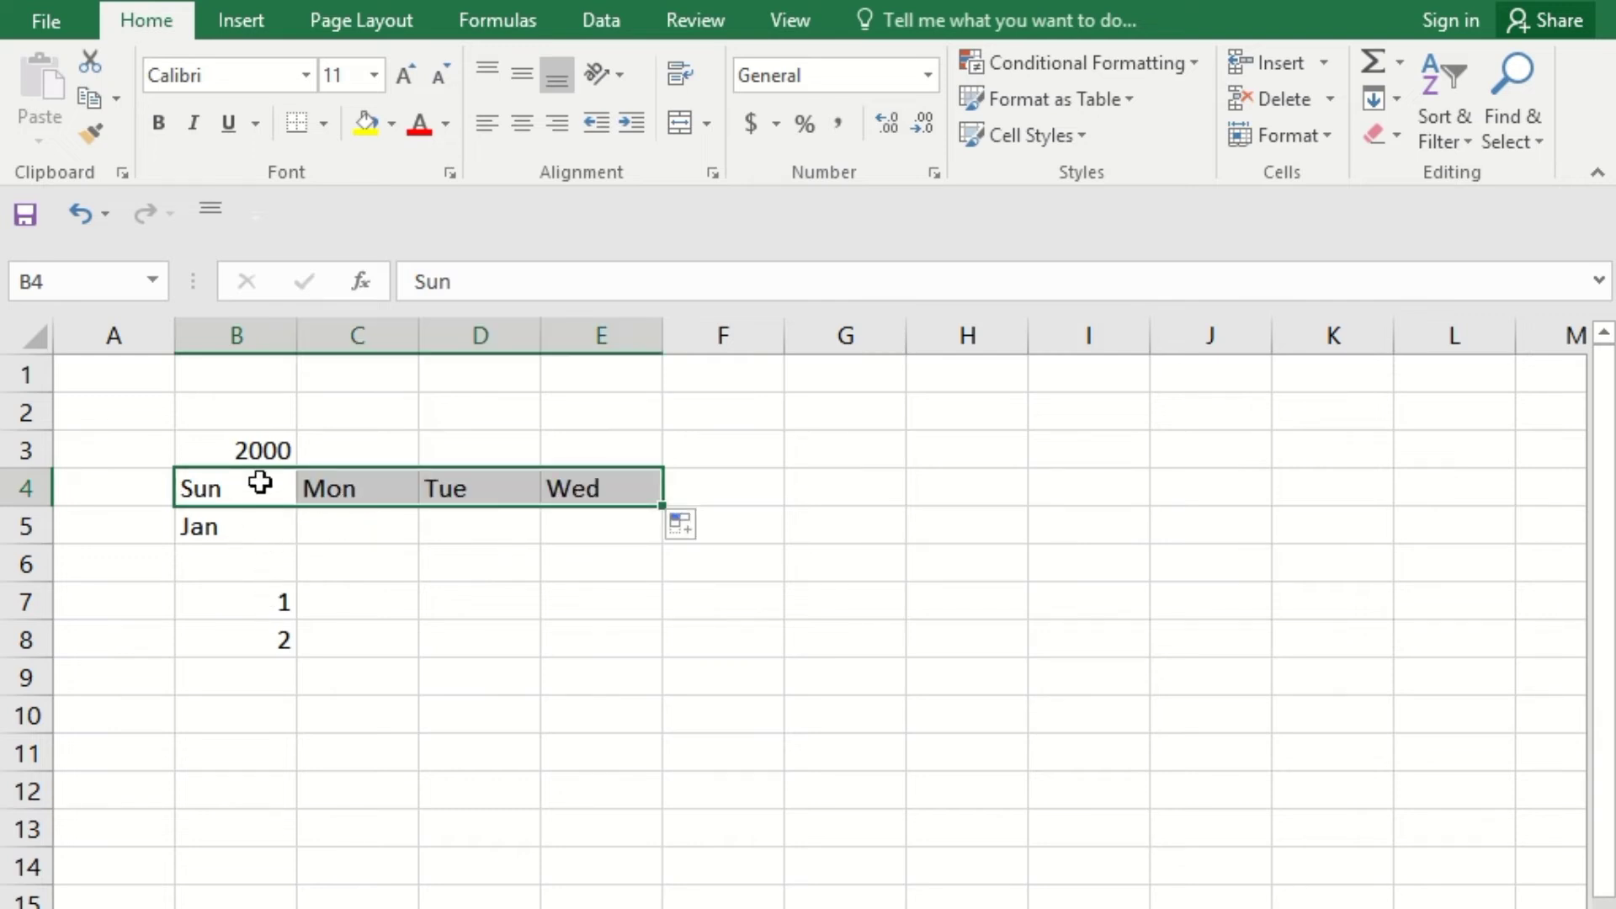
Autofill the value 2000 from B3 across to E3 and check the filled cells
{"action": "left_click", "coordinate": [250, 447]}
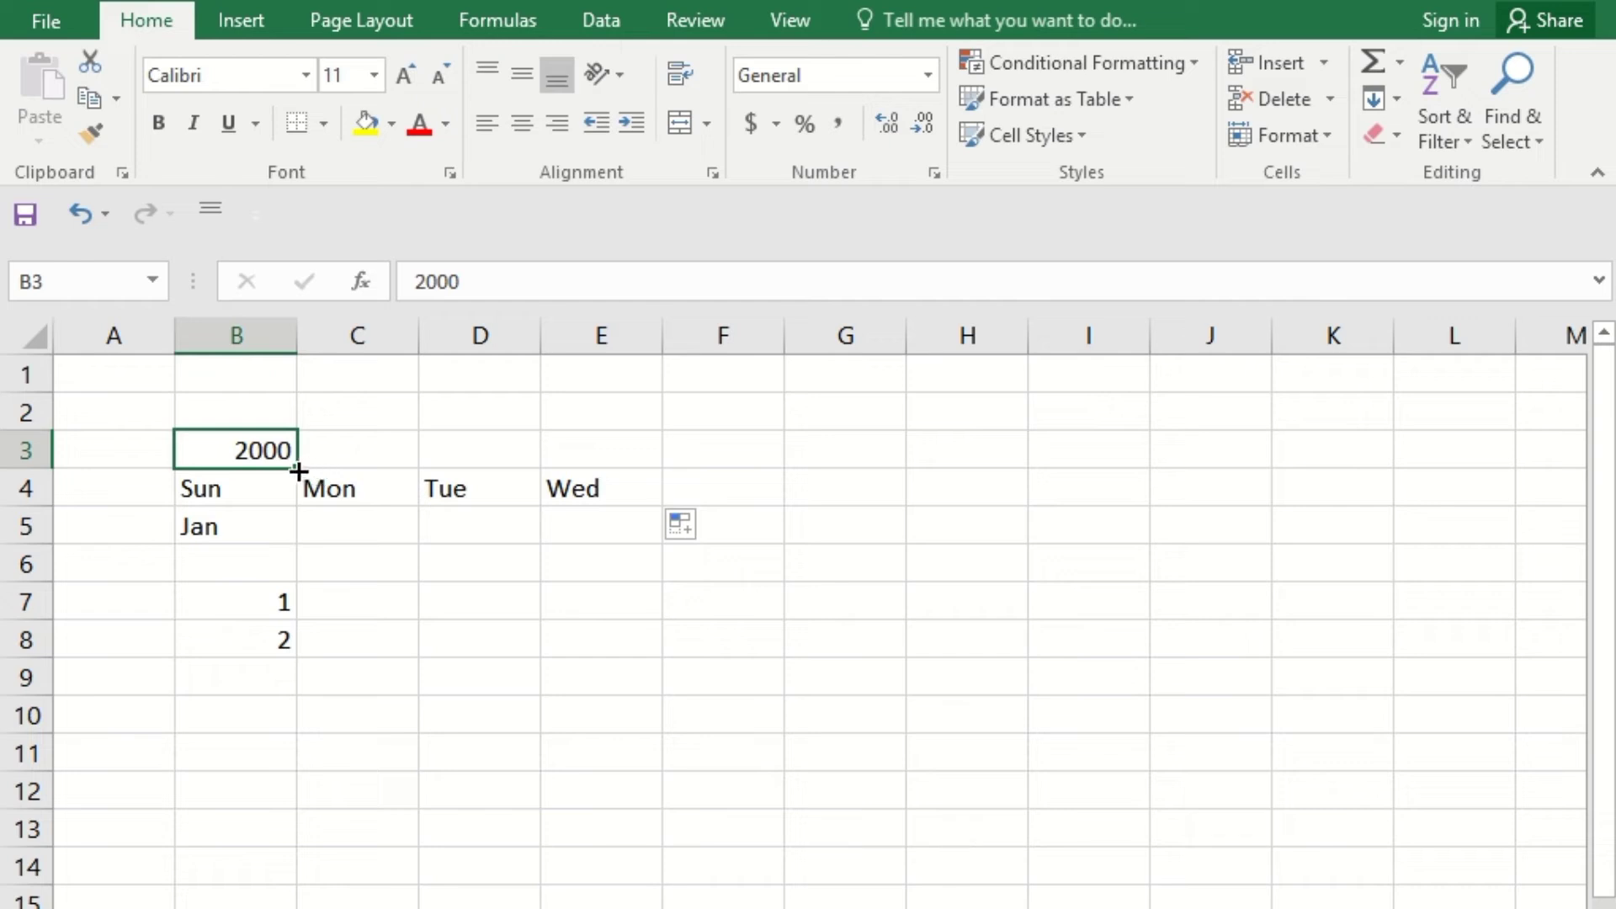
{"action": "left_click_drag", "start_coordinate": [294, 468], "coordinate": [619, 455]}
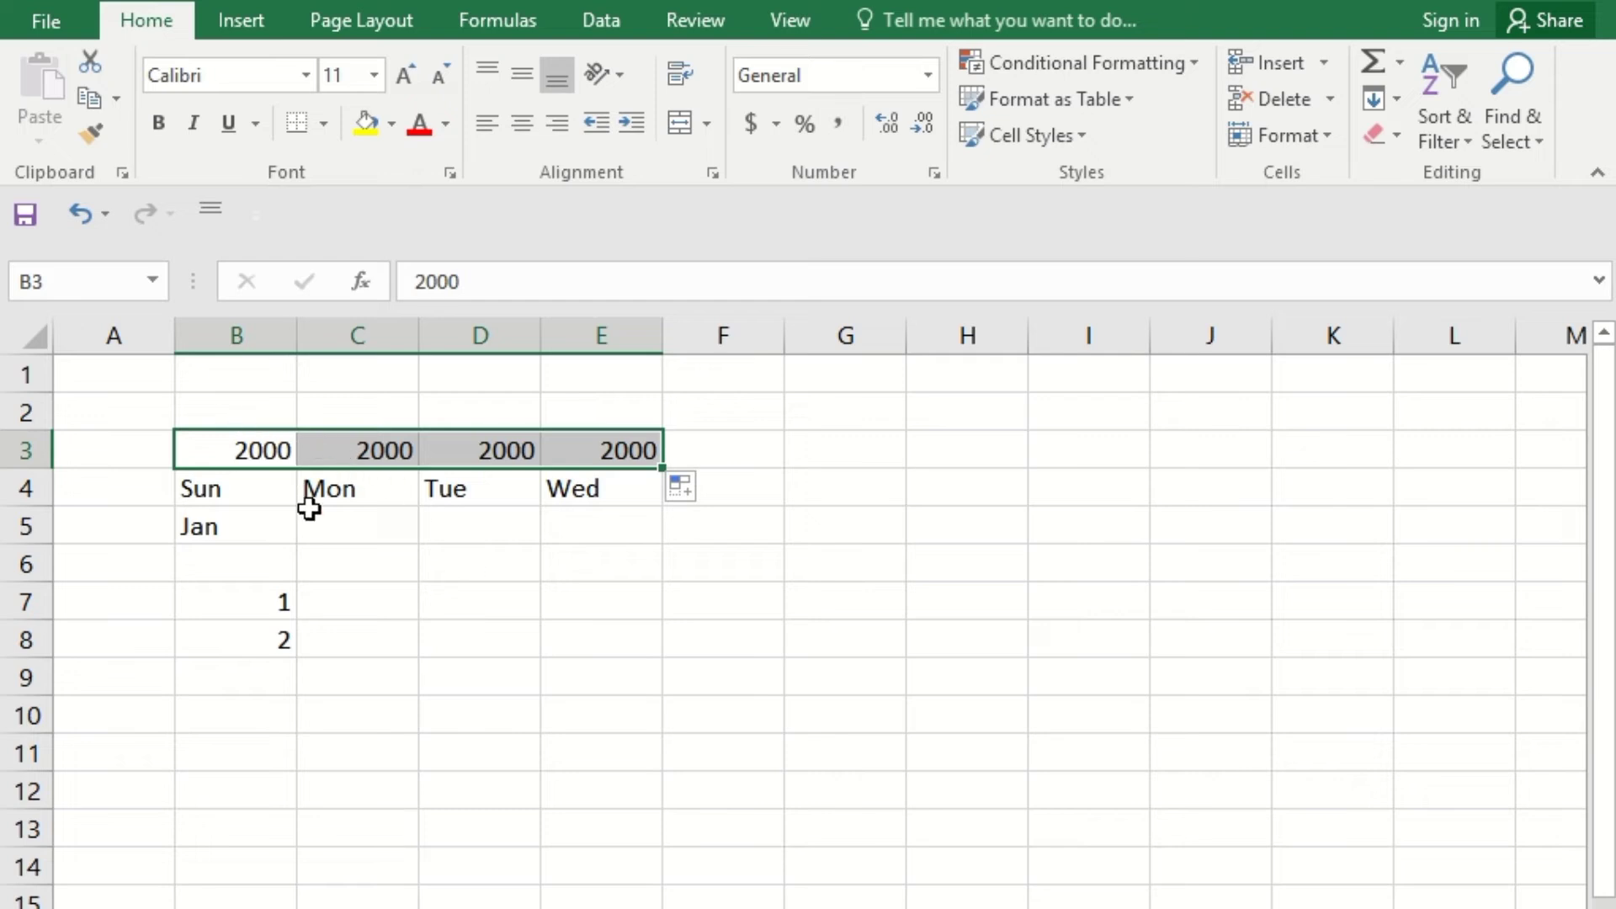
{"action": "left_click", "coordinate": [322, 448]}
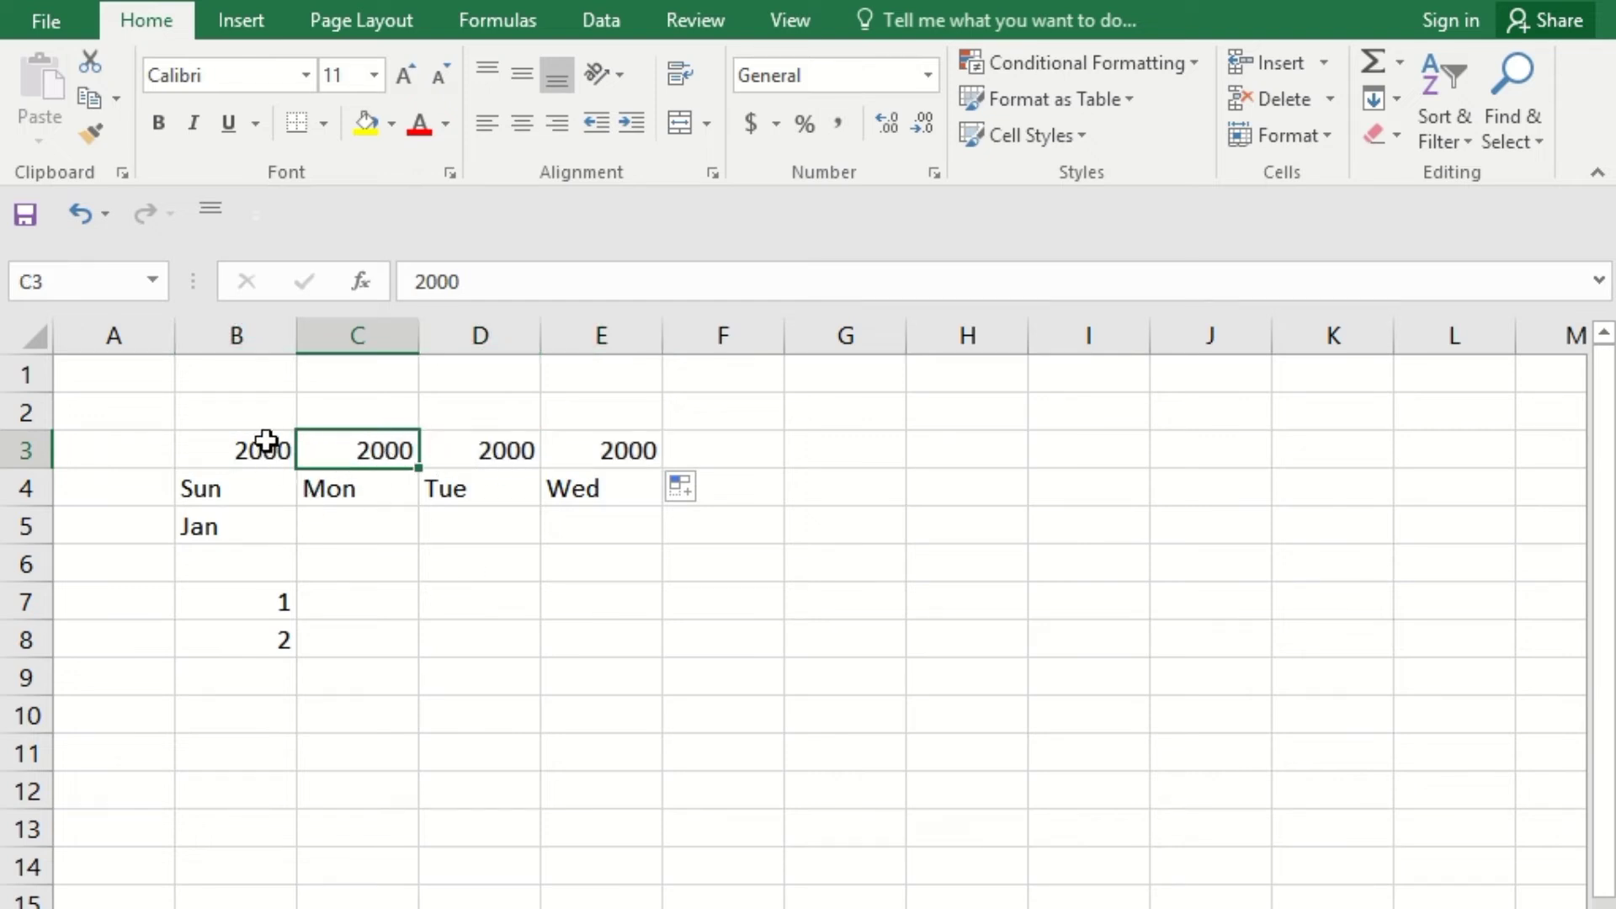
{"action": "left_click", "coordinate": [267, 442]}
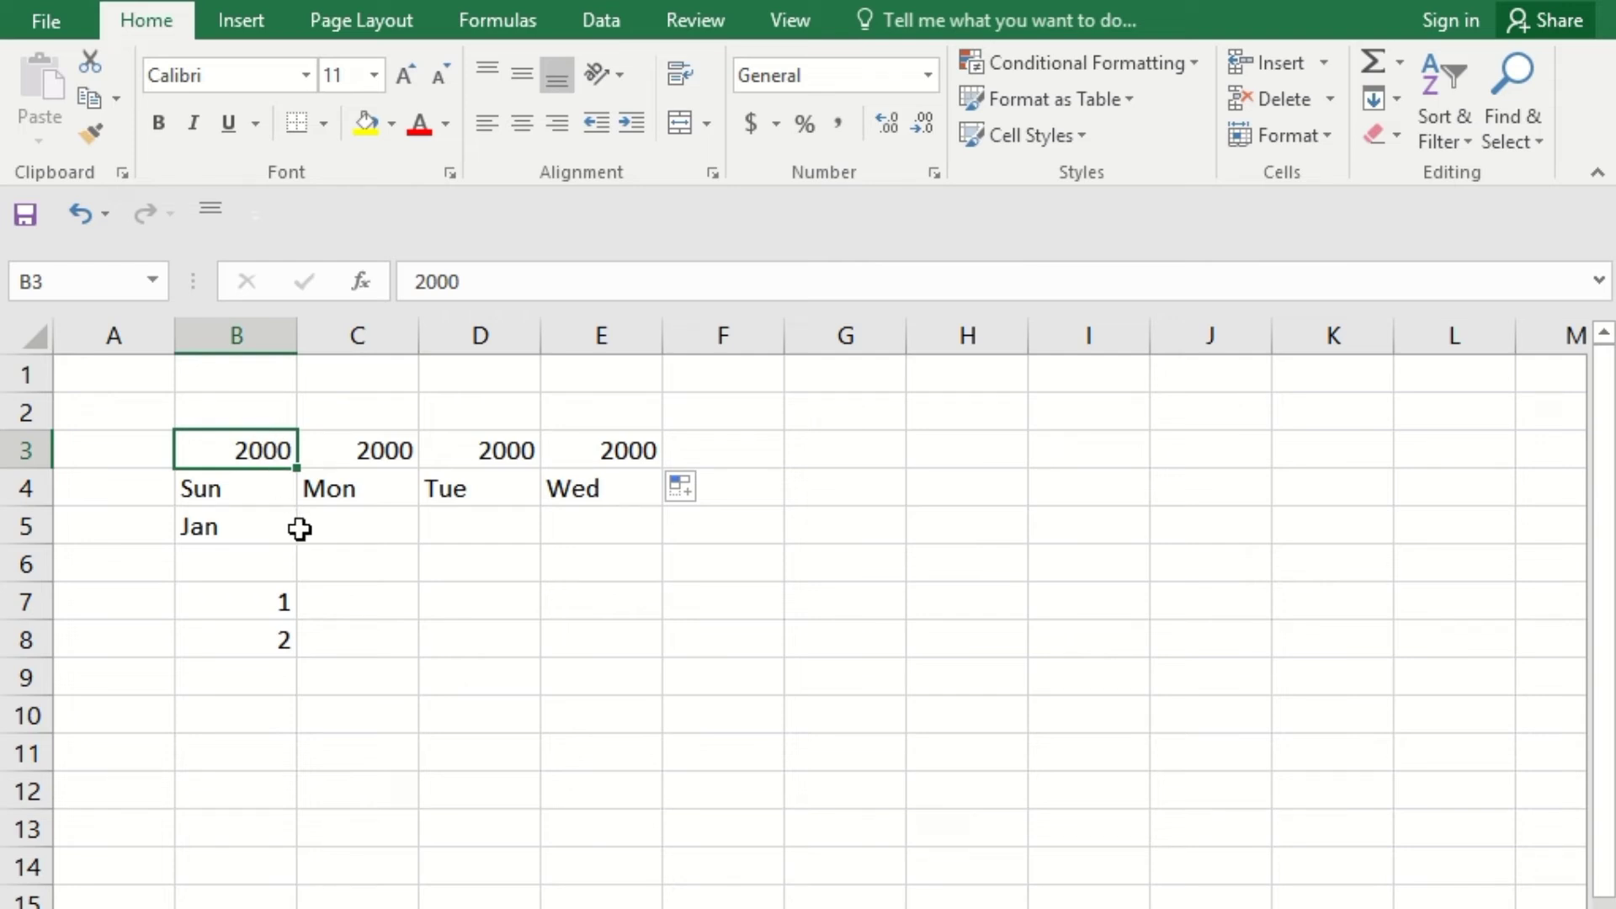
Autofill the number series from 1 and 2 in B7:B8 down to B11
{"action": "left_click", "coordinate": [274, 601]}
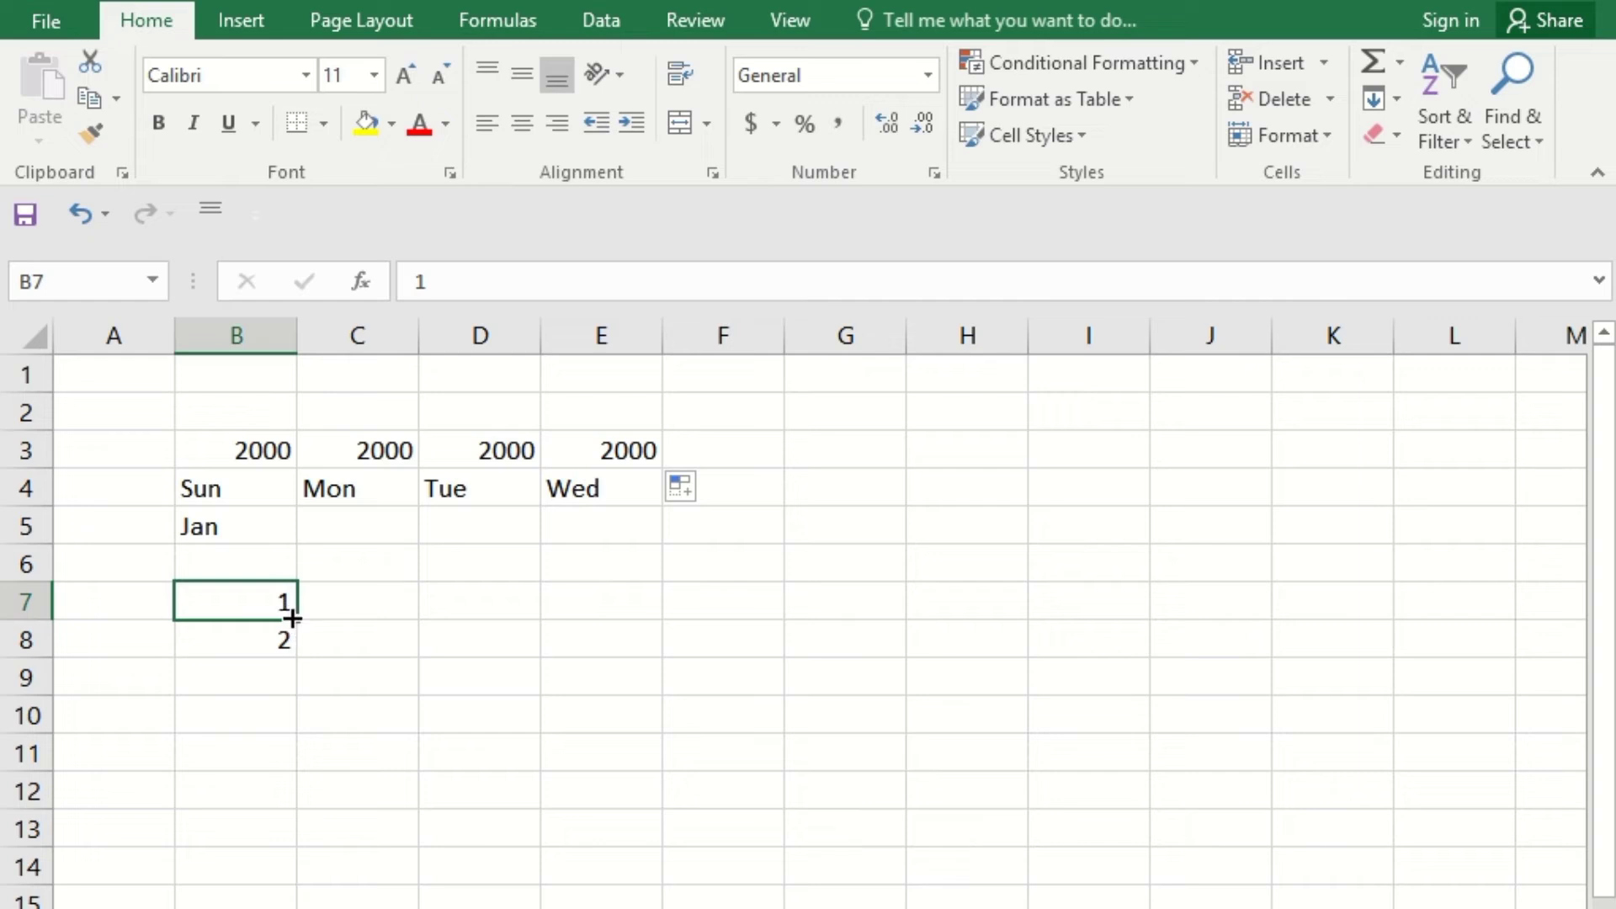
{"action": "left_click_drag", "start_coordinate": [282, 605], "coordinate": [296, 781]}
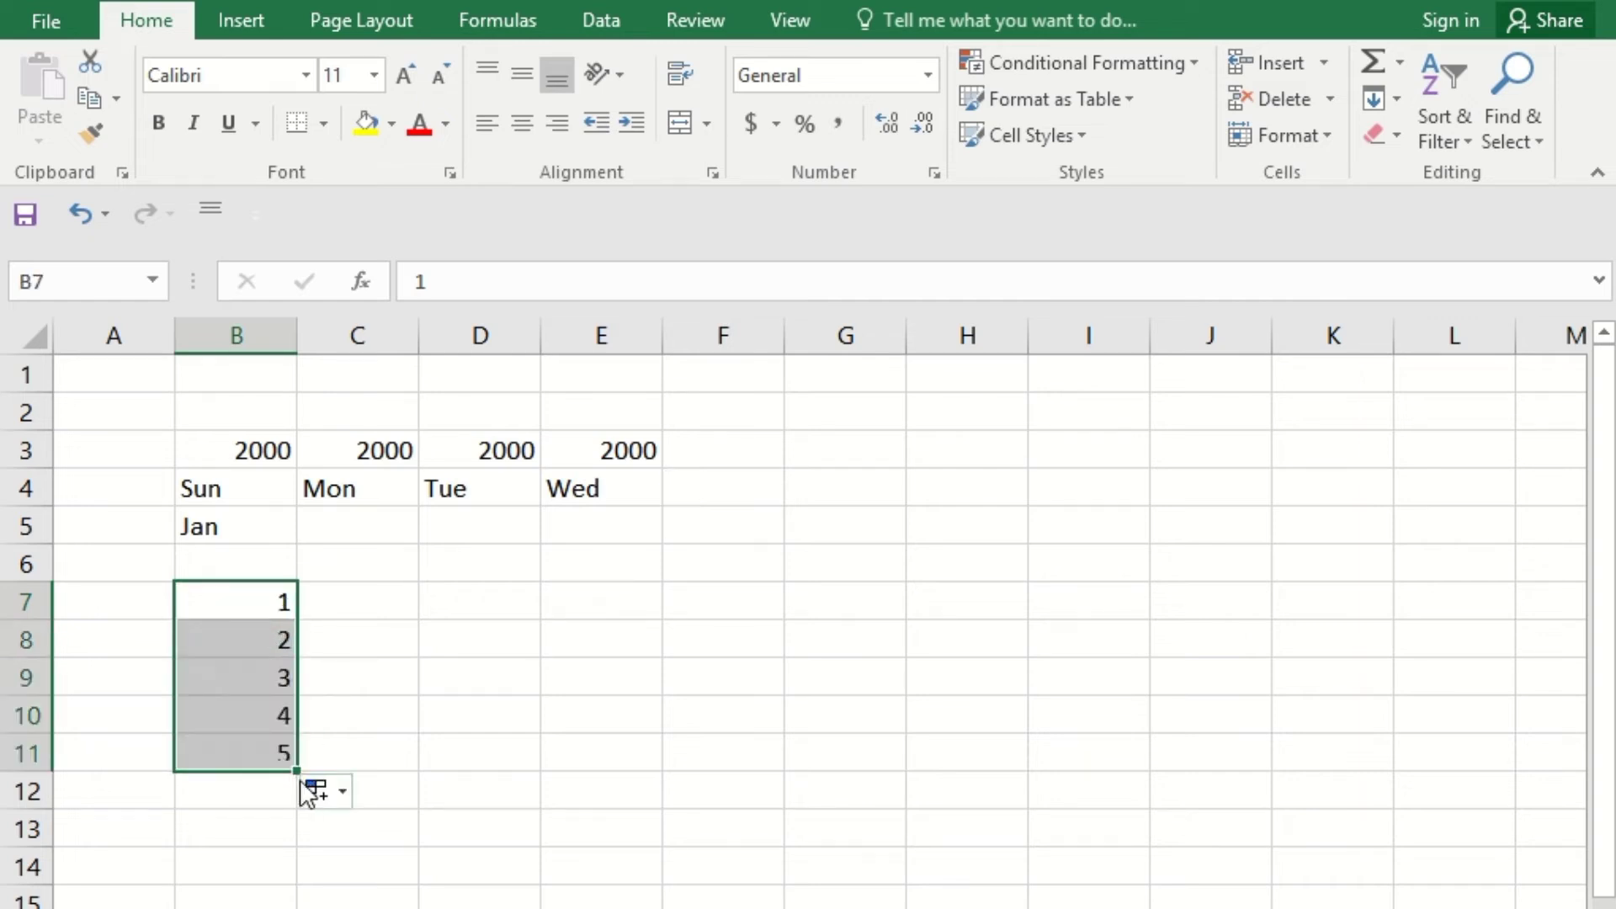
{"action": "left_click", "coordinate": [335, 589]}
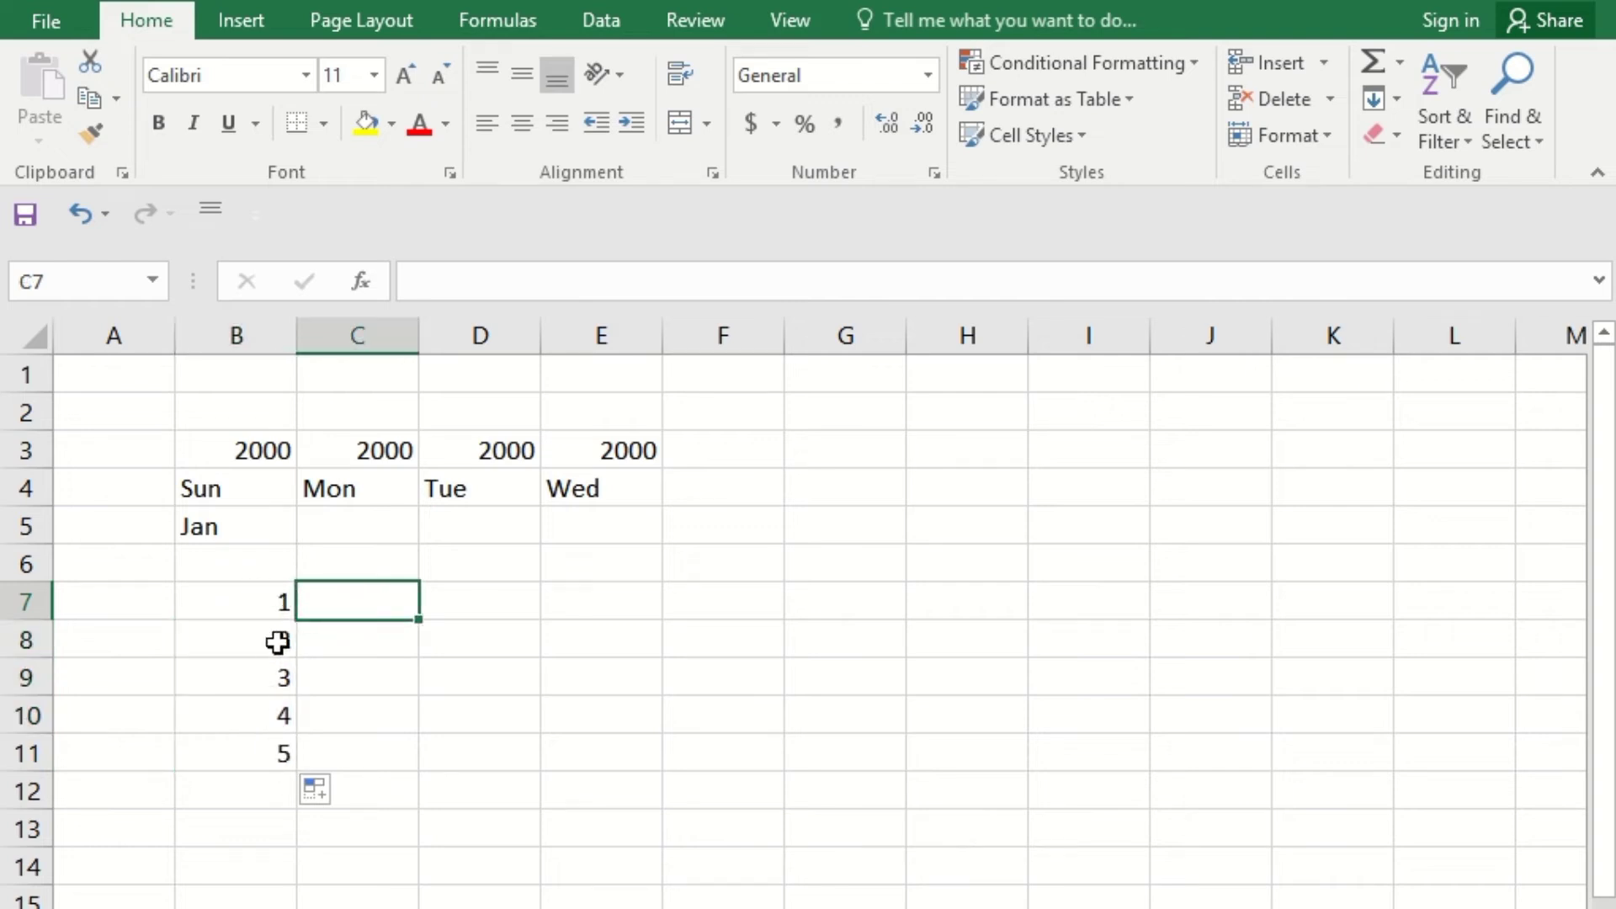
Clear the copied 2000 values from row 3, from D3 through F3
{"action": "left_click", "coordinate": [376, 444]}
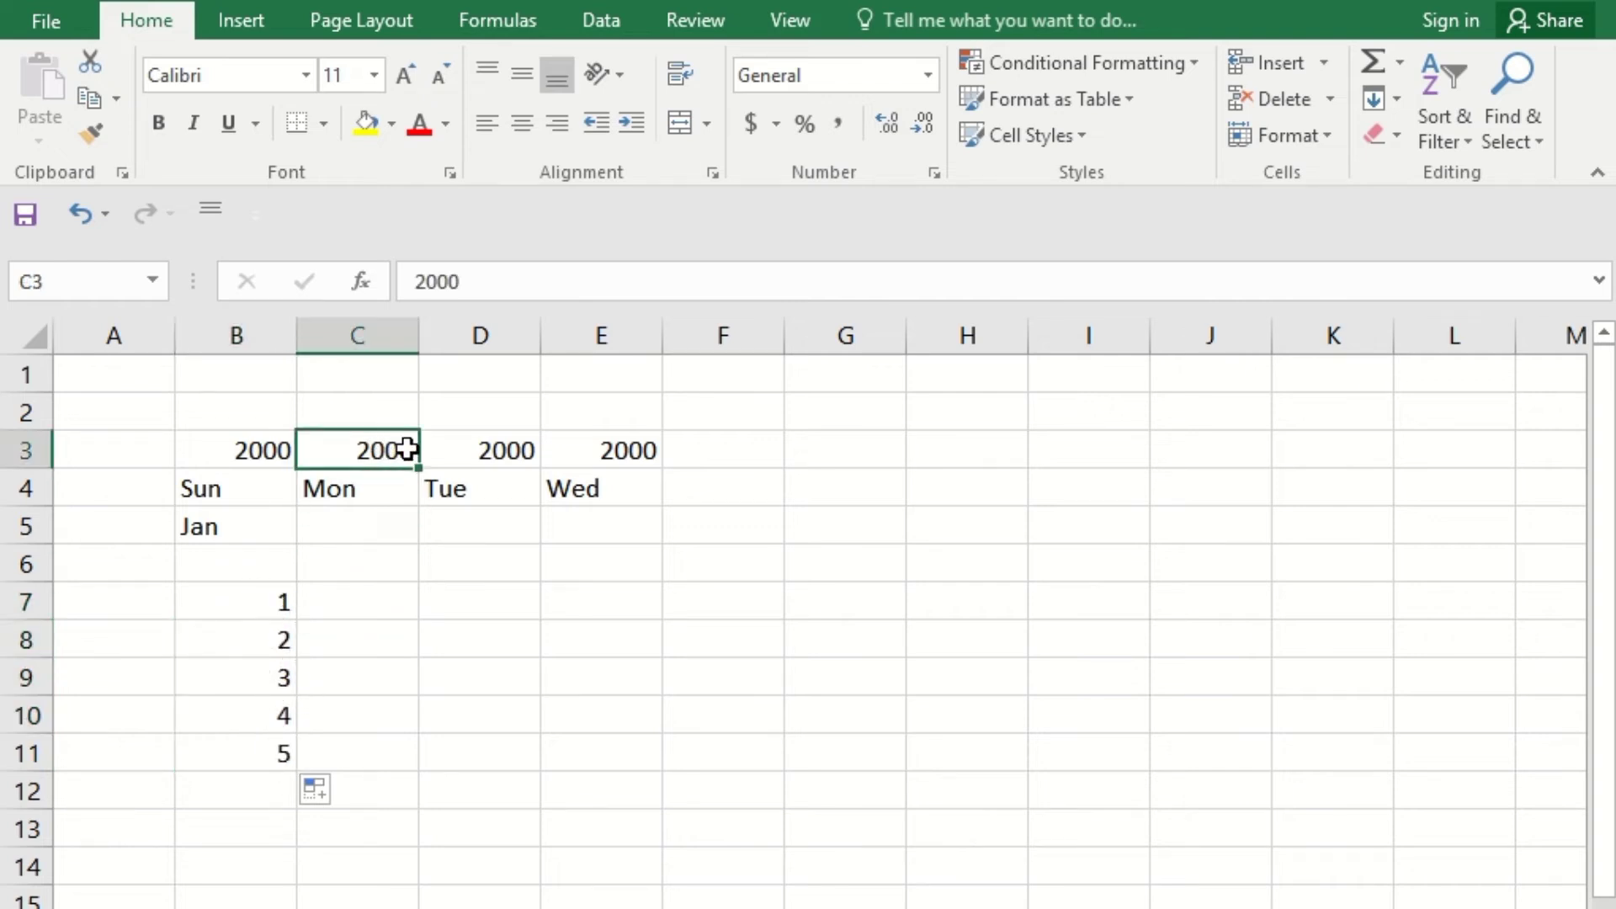
{"action": "left_click_drag", "start_coordinate": [480, 448], "coordinate": [693, 453]}
{"action": "key", "text": "Delete"}
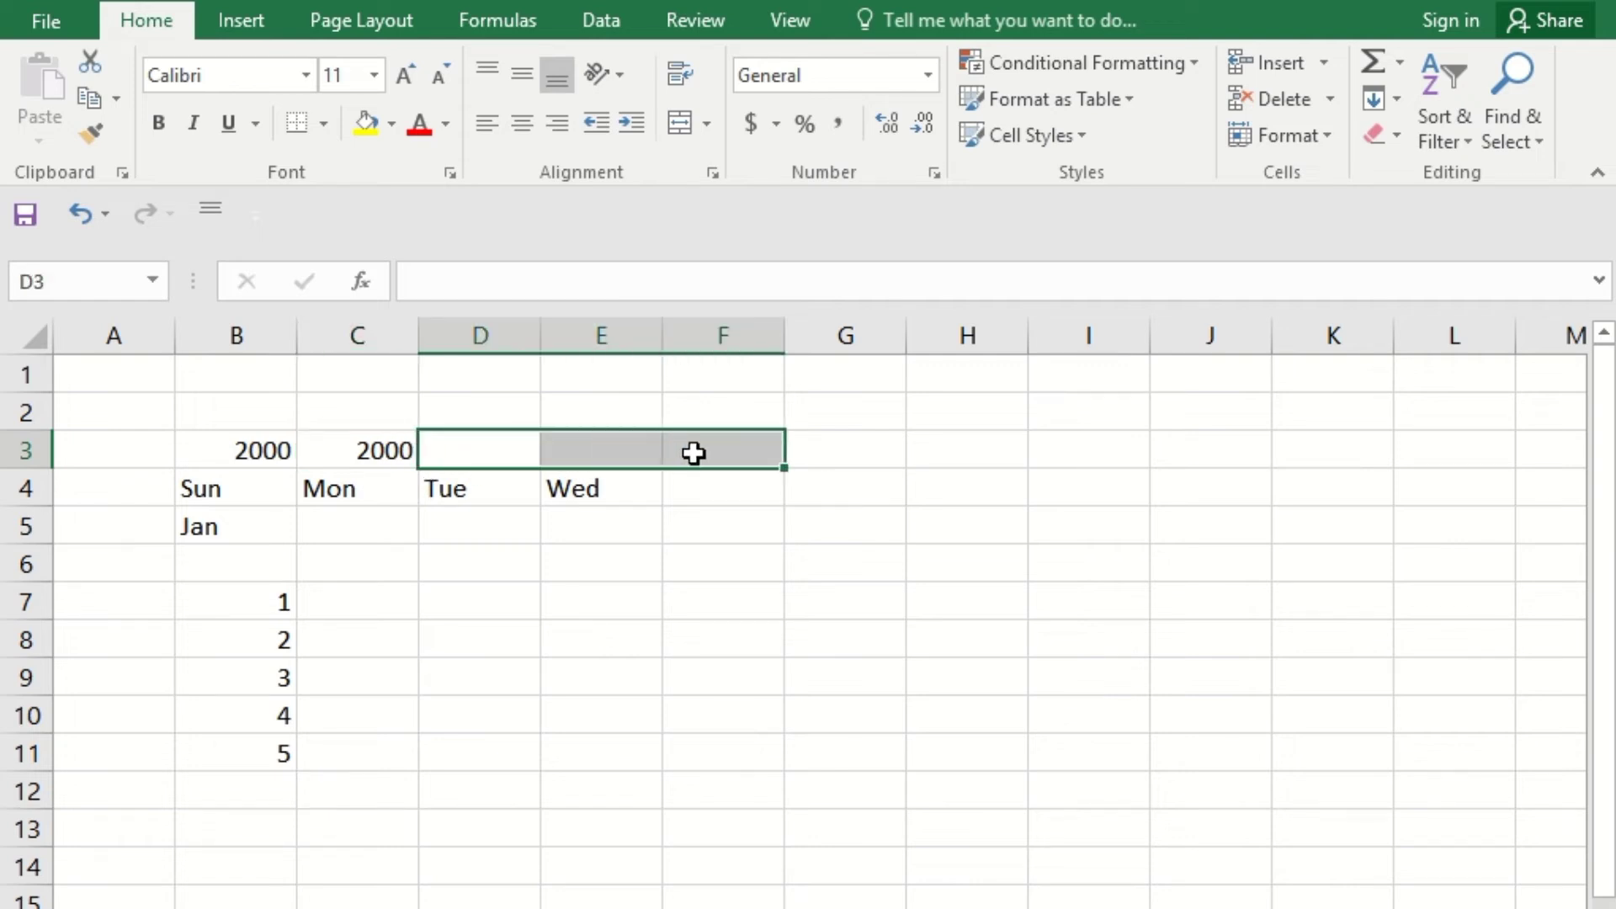
Change the value in C3 to 2001
{"action": "left_click", "coordinate": [333, 444]}
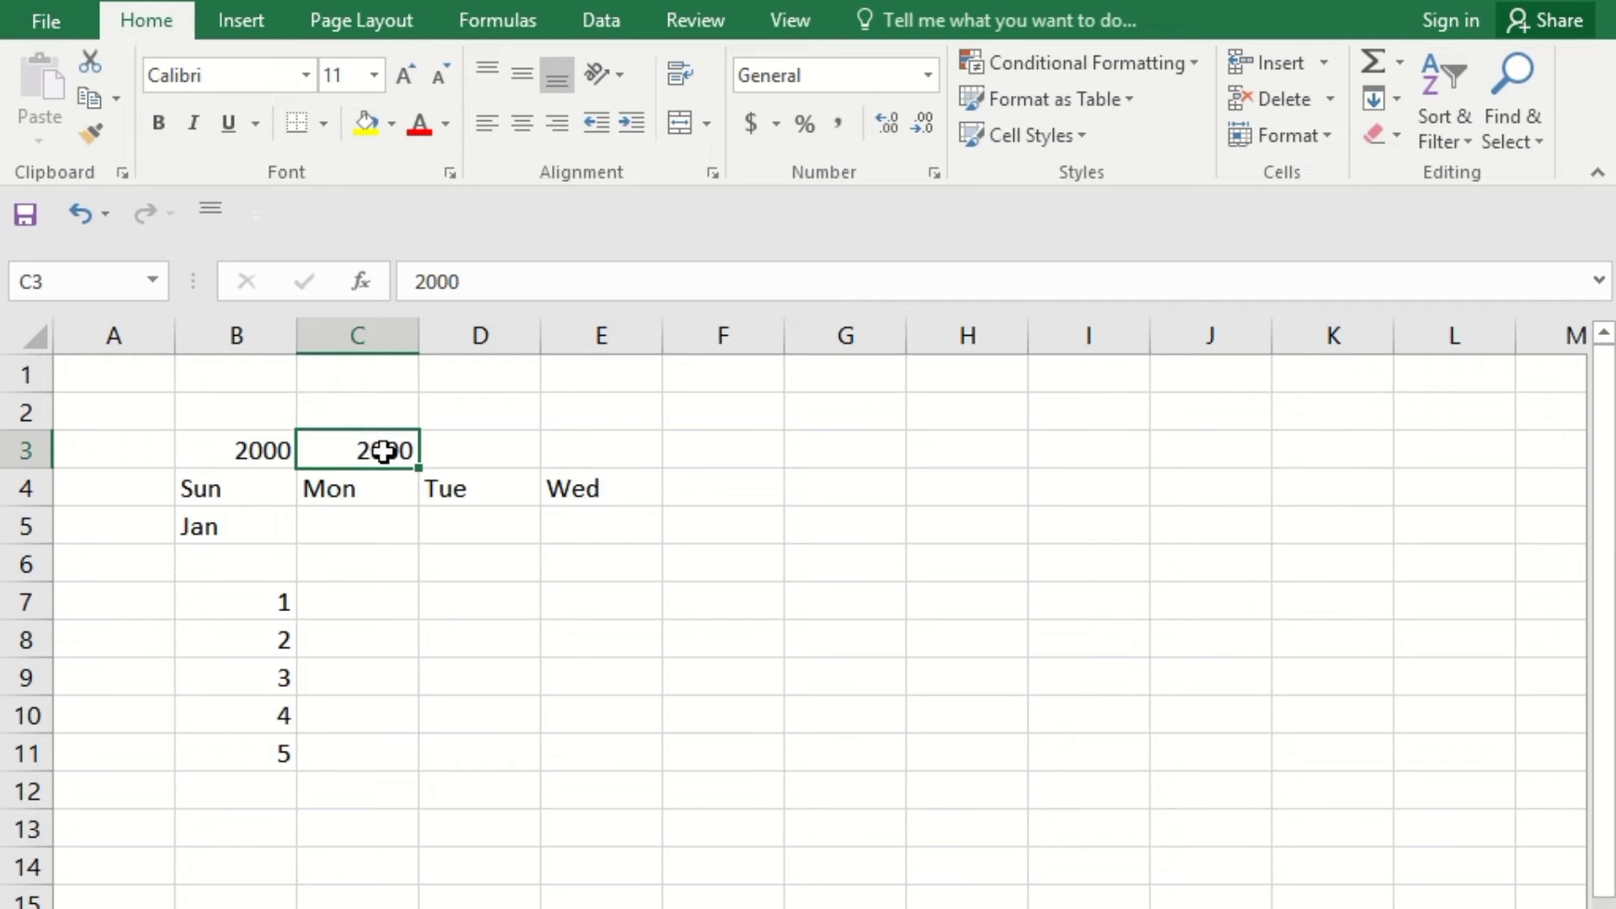
{"action": "double_click", "coordinate": [399, 450]}
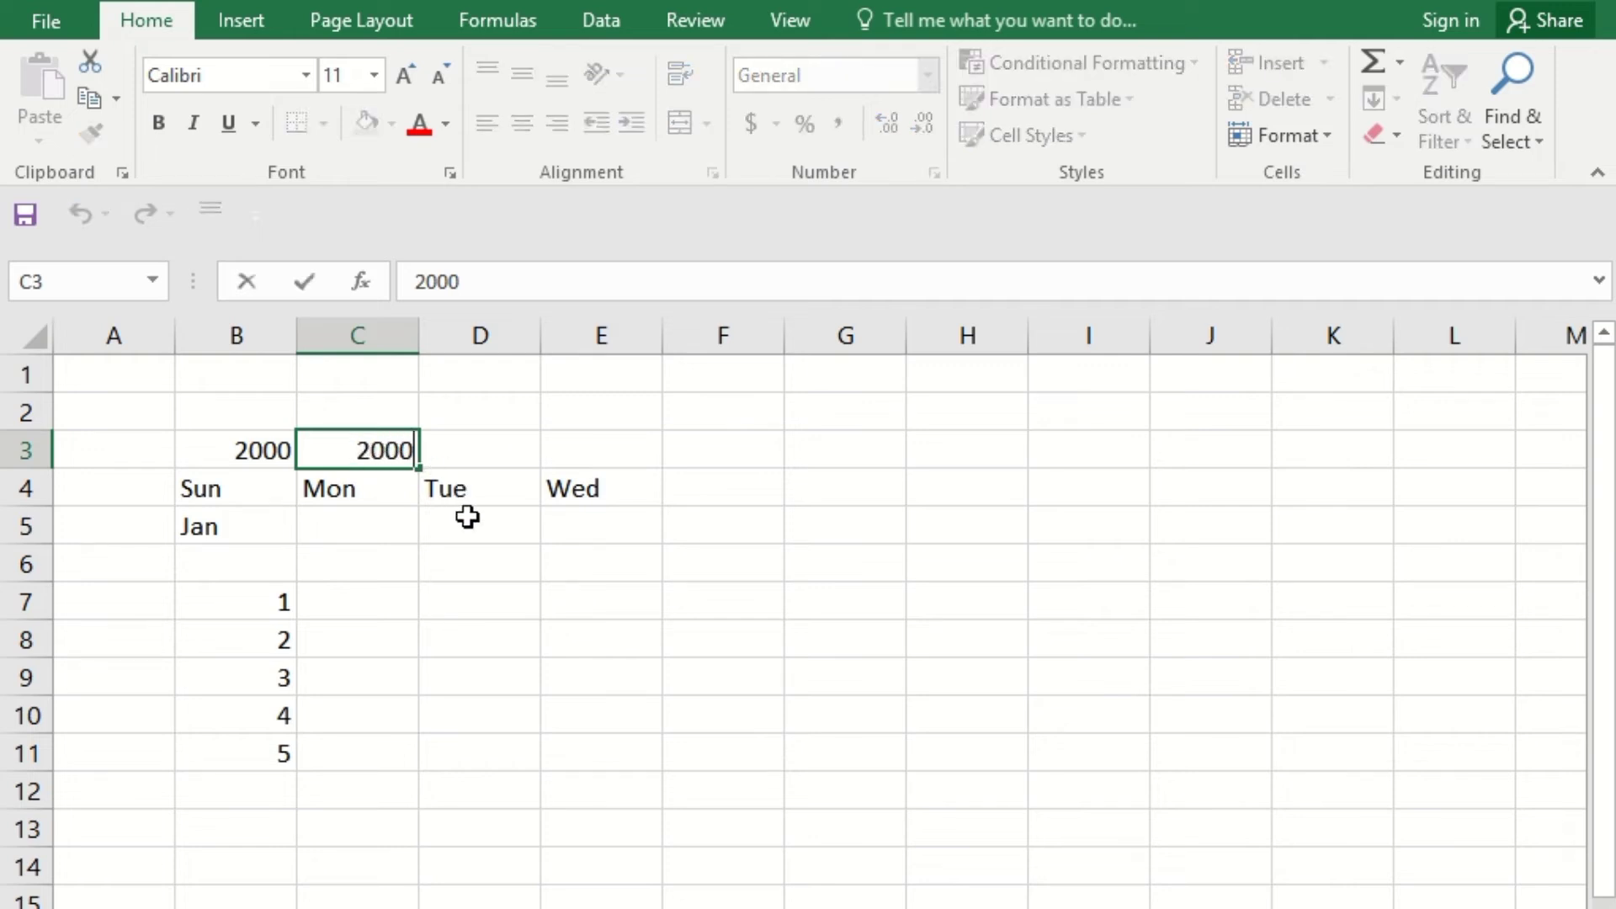
{"action": "key", "text": "BackSpace"}
{"action": "type", "text": "1"}
{"action": "key", "text": "Return"}
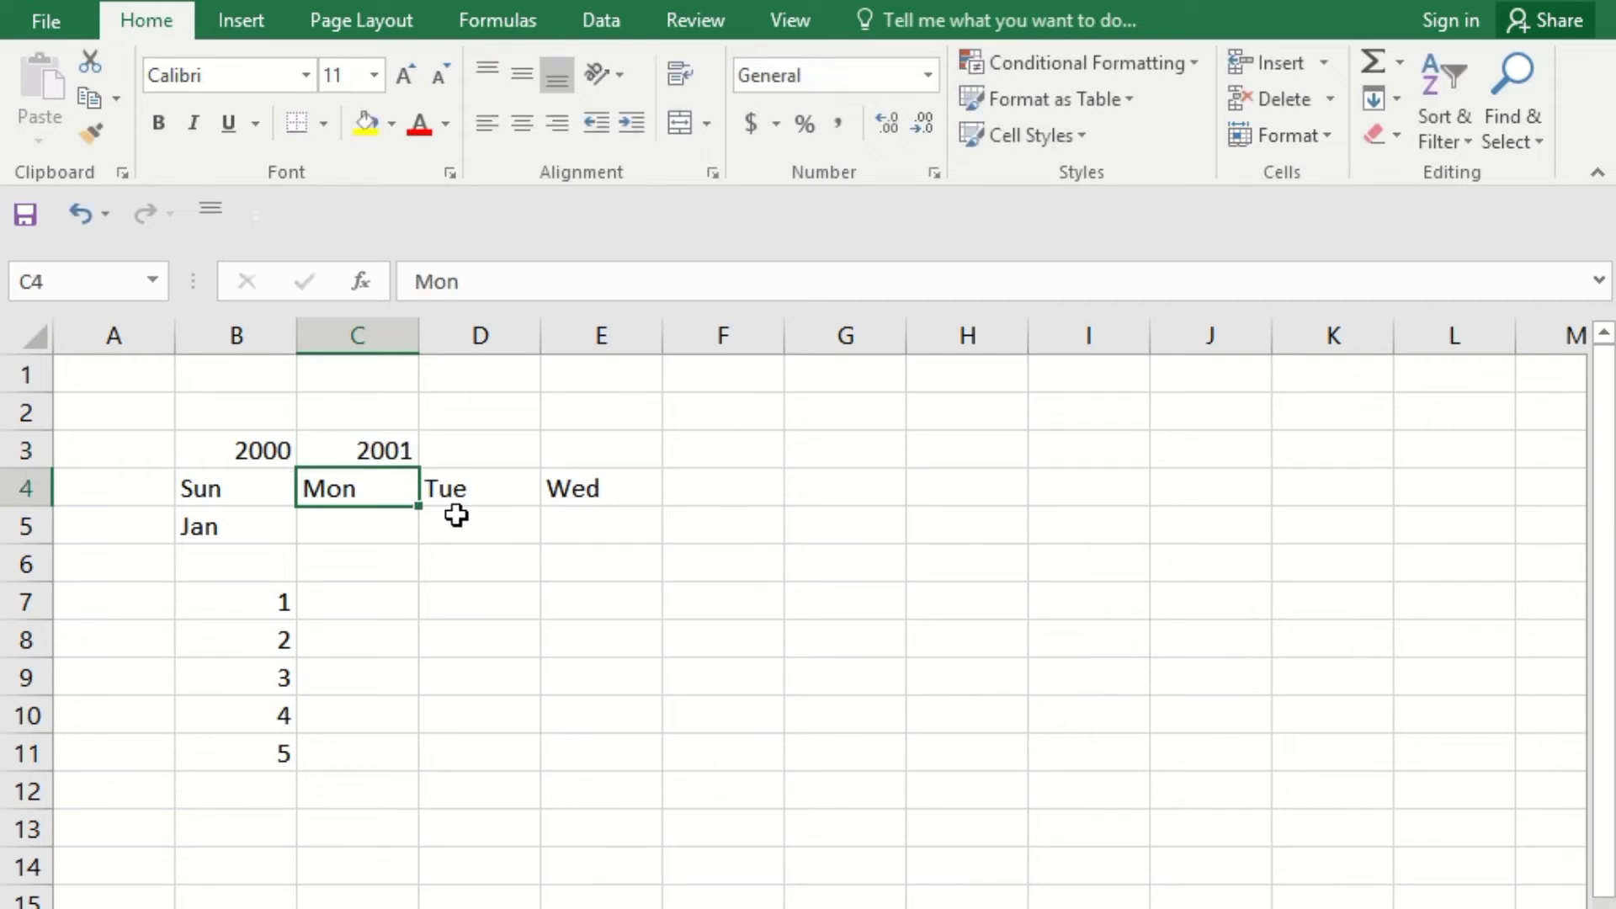
Autofill the year series from B3:C3 across to F3 and the month series from Jan in B5 across to F5
{"action": "left_click", "coordinate": [278, 447]}
{"action": "left_click_drag", "start_coordinate": [255, 450], "coordinate": [699, 490]}
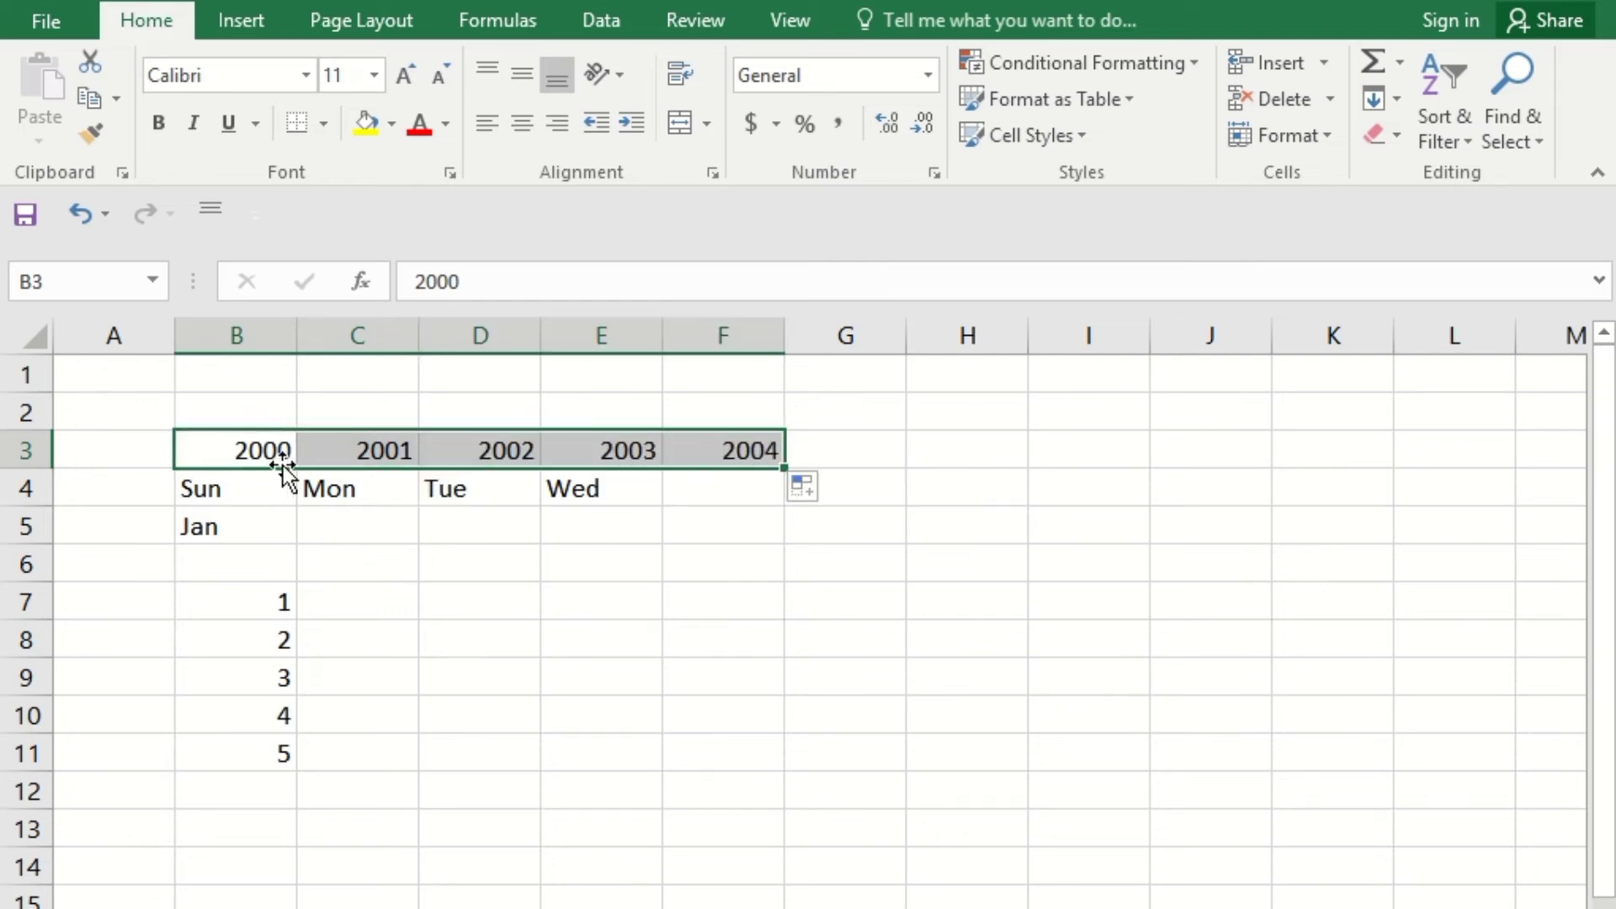
{"action": "left_click", "coordinate": [379, 458]}
{"action": "left_click", "coordinate": [197, 528]}
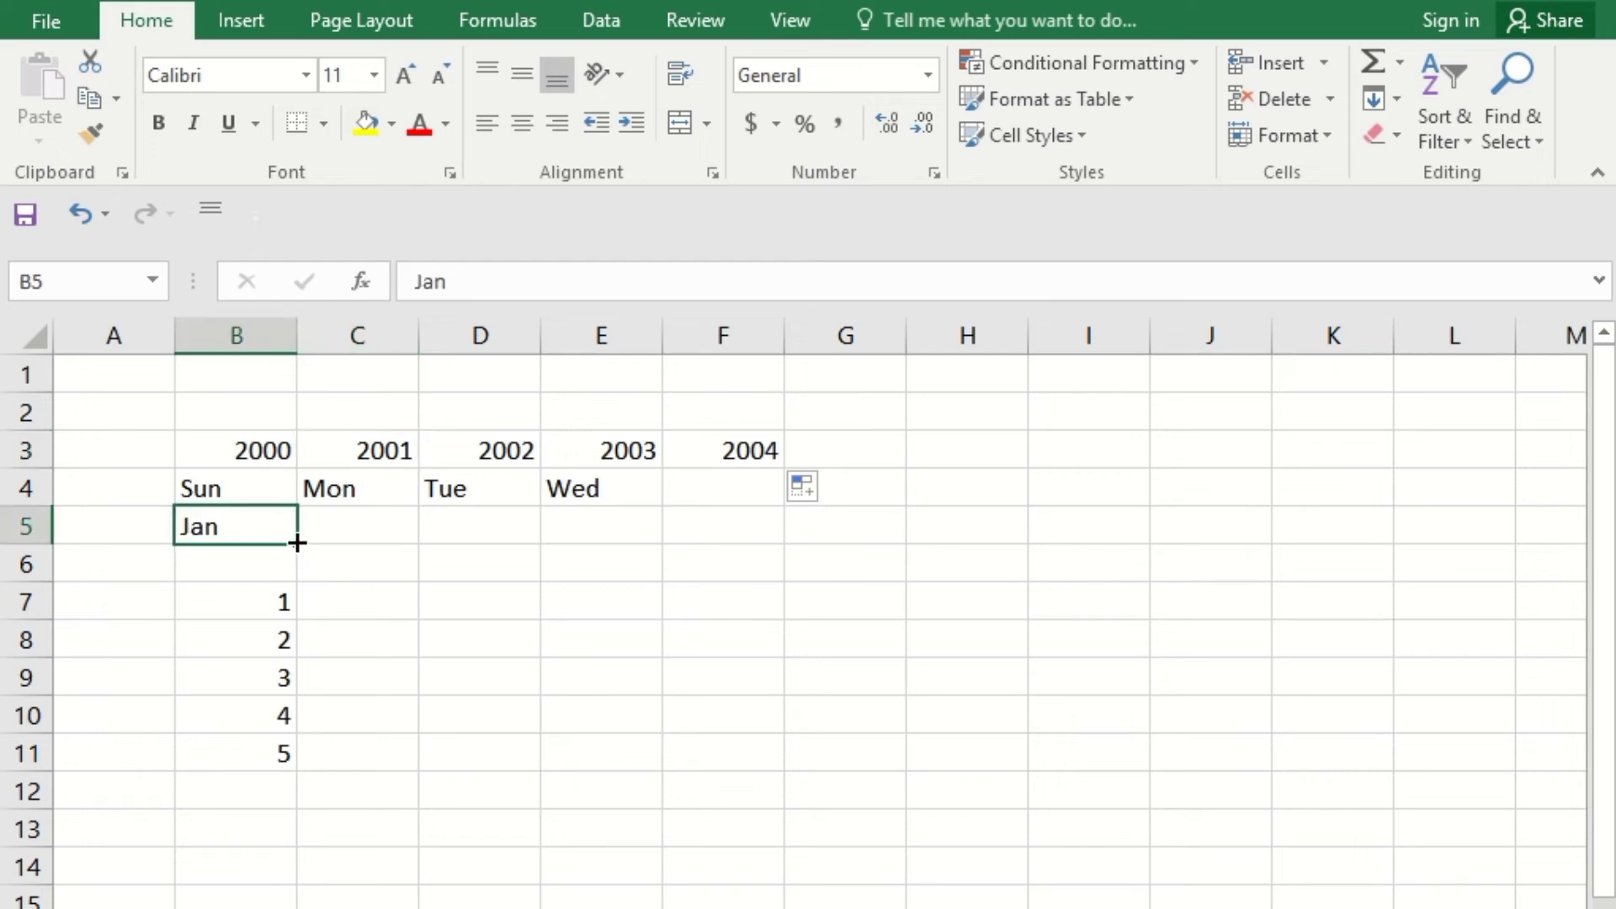
{"action": "left_click_drag", "start_coordinate": [297, 543], "coordinate": [717, 564]}
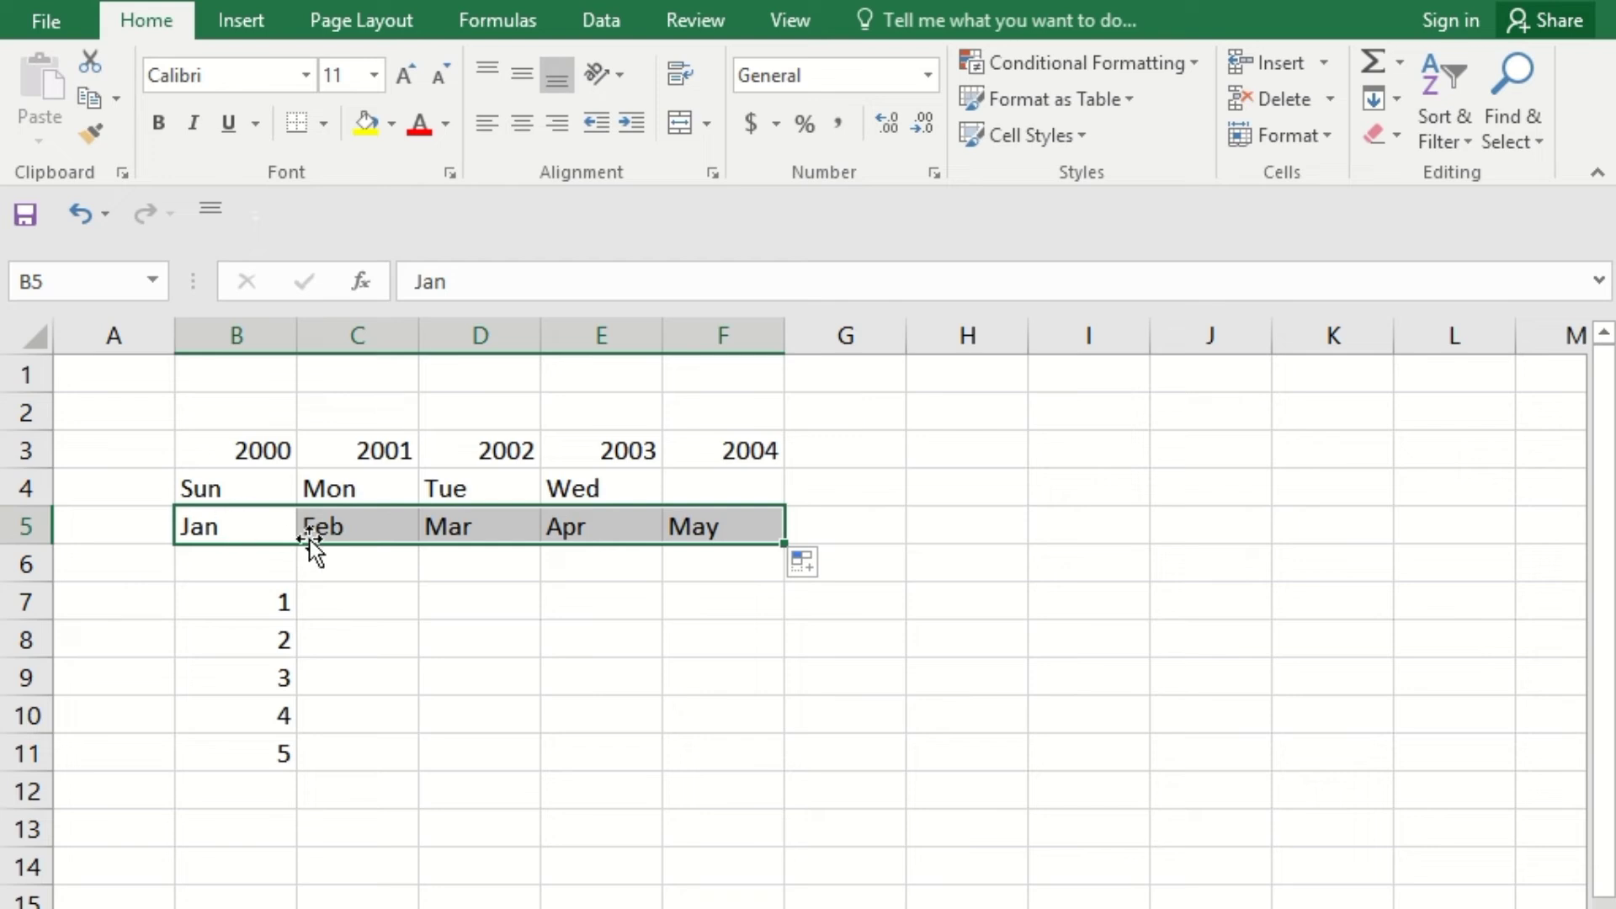
Enter Sunday in B6 and autofill the full weekday names across to F6
{"action": "left_click", "coordinate": [219, 573]}
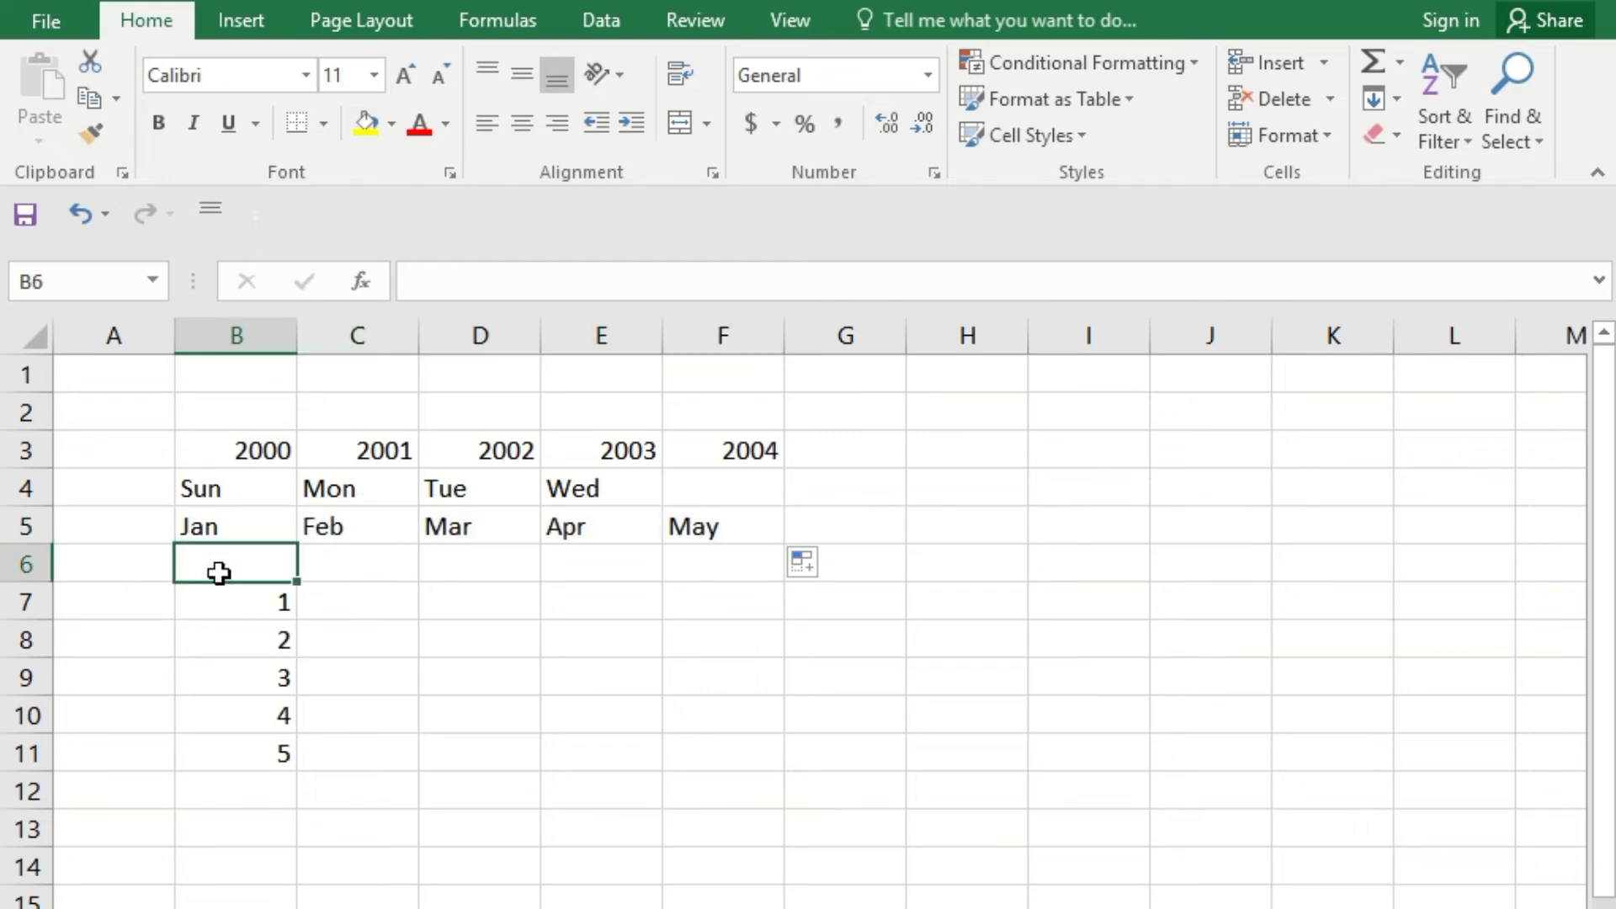
{"action": "type", "text": "Sun"}
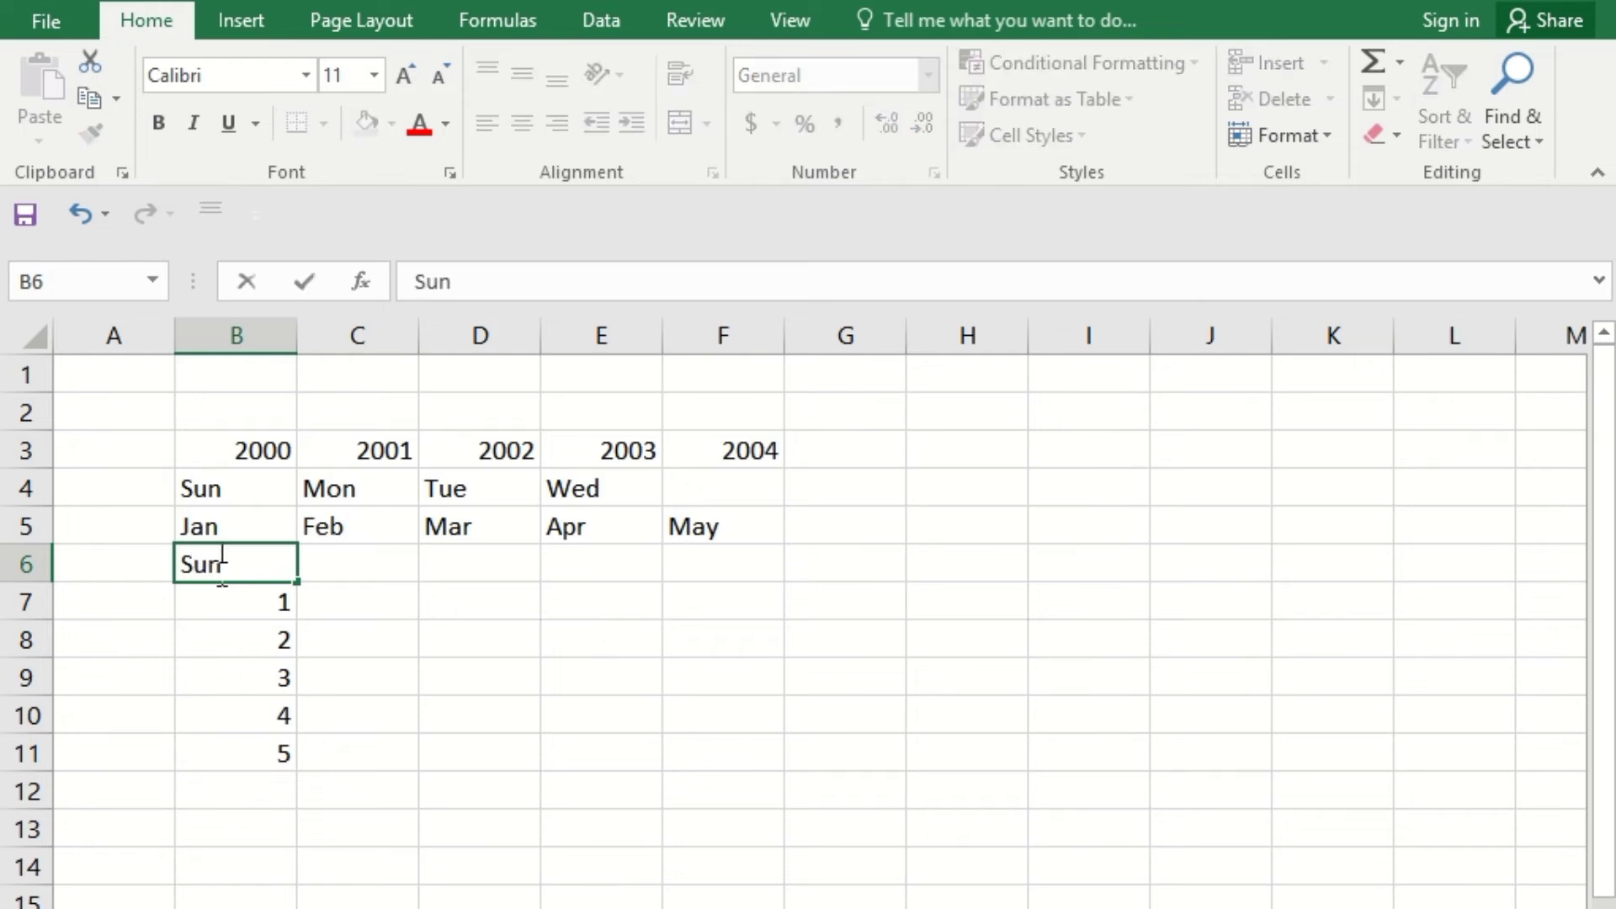
{"action": "type", "text": "day"}
{"action": "key", "text": "Return"}
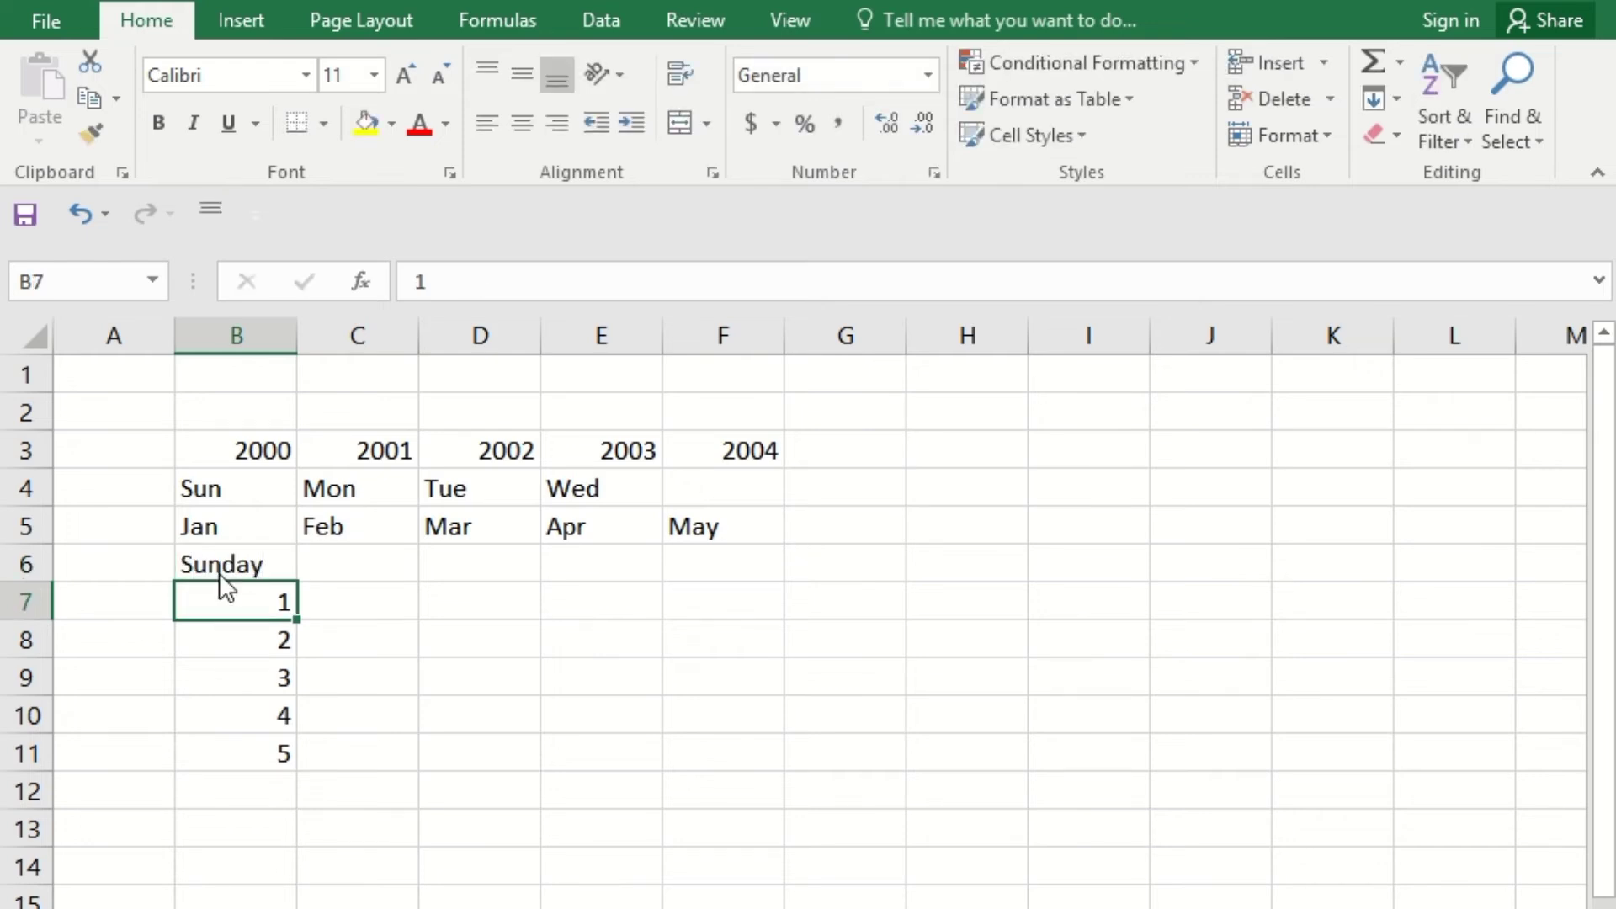
{"action": "left_click", "coordinate": [219, 567]}
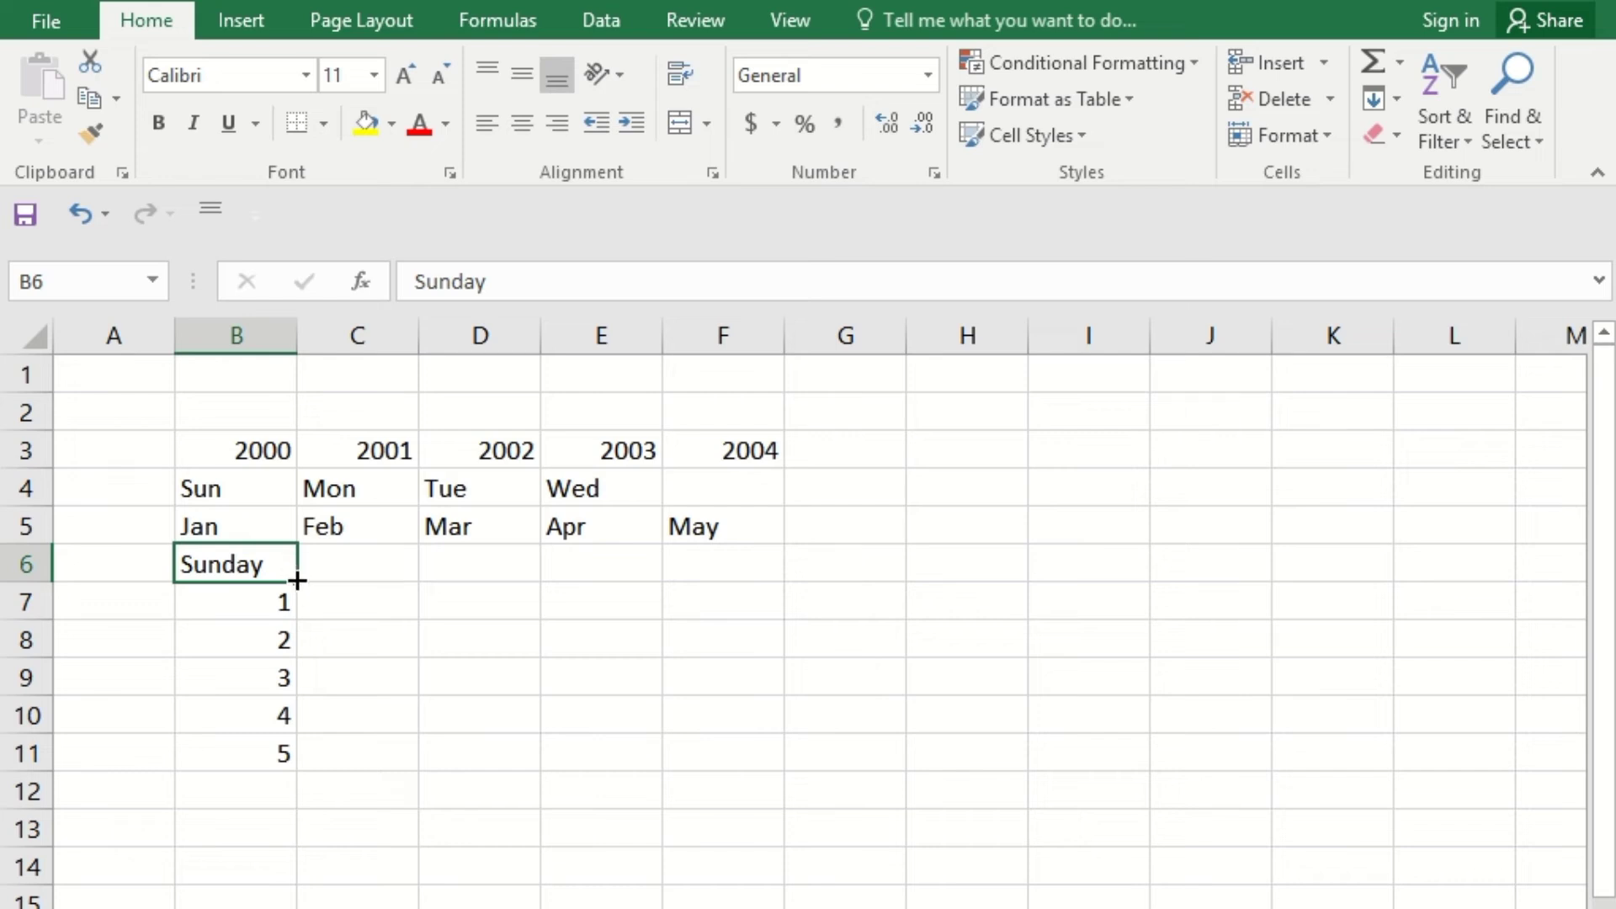
{"action": "left_click_drag", "start_coordinate": [294, 581], "coordinate": [792, 602]}
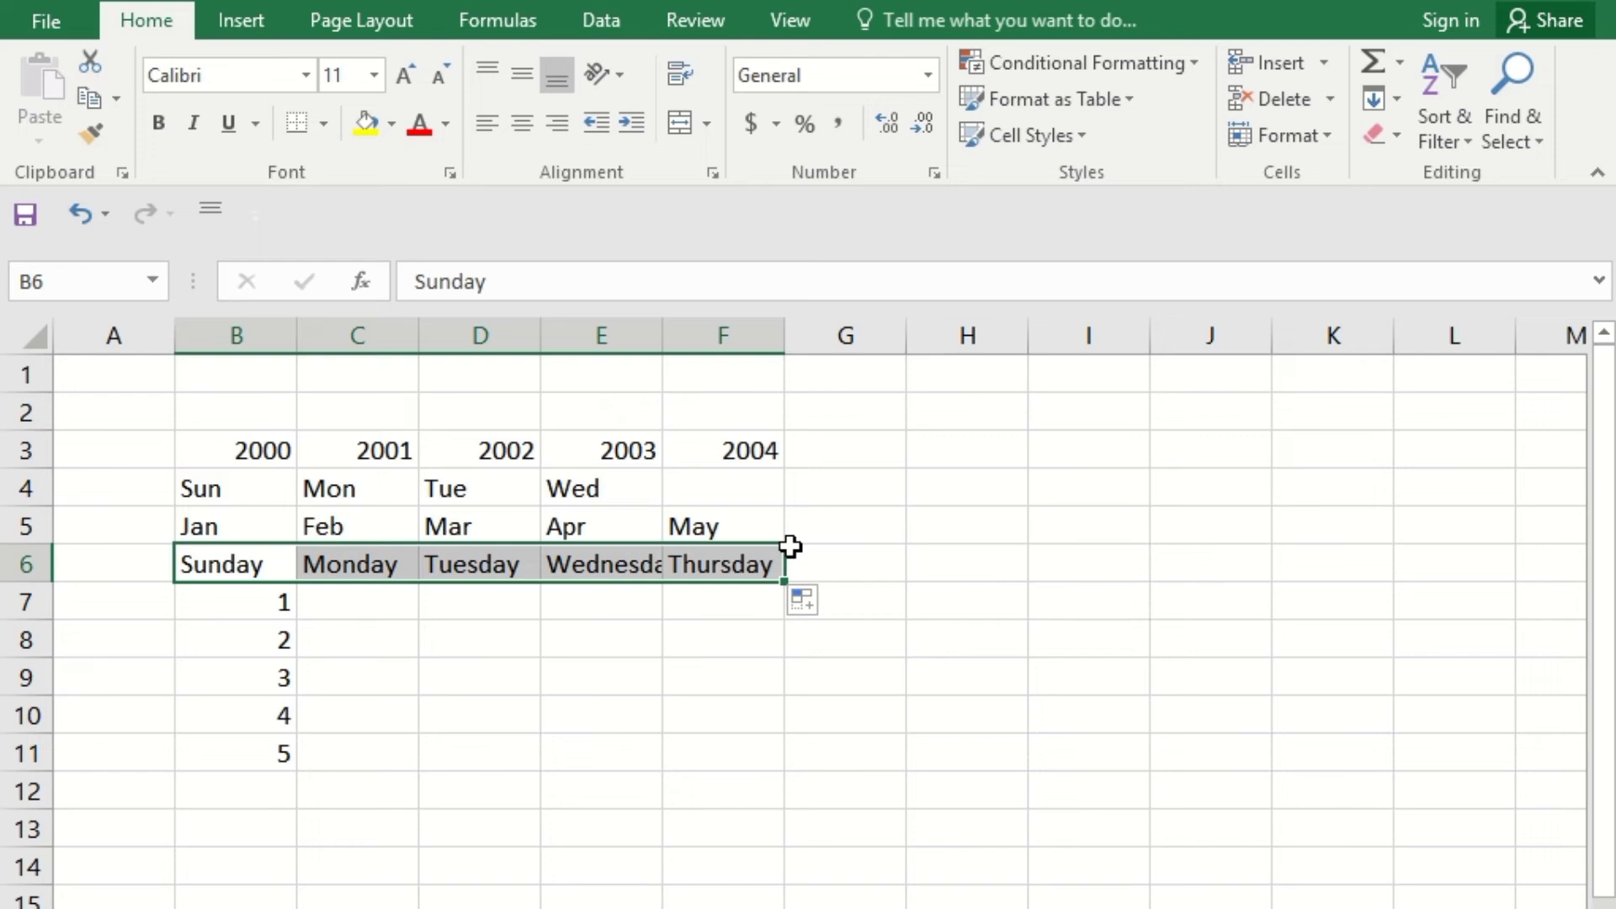
Clear all practice data from the range A2:G13
{"action": "left_click", "coordinate": [157, 405]}
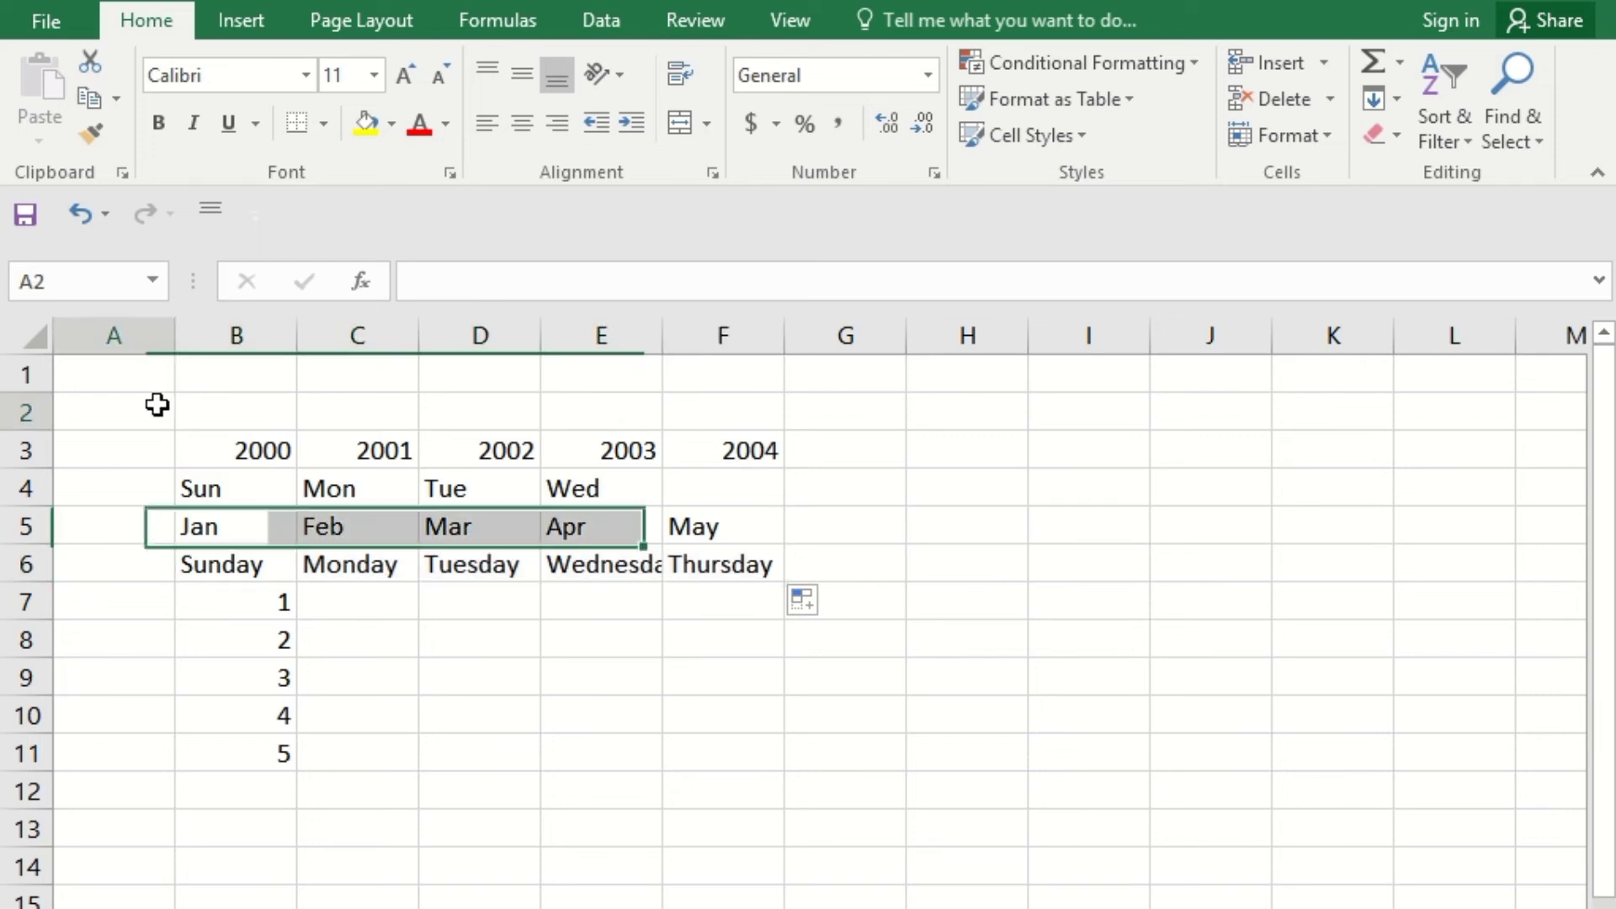
{"action": "left_click_drag", "start_coordinate": [157, 405], "coordinate": [875, 828]}
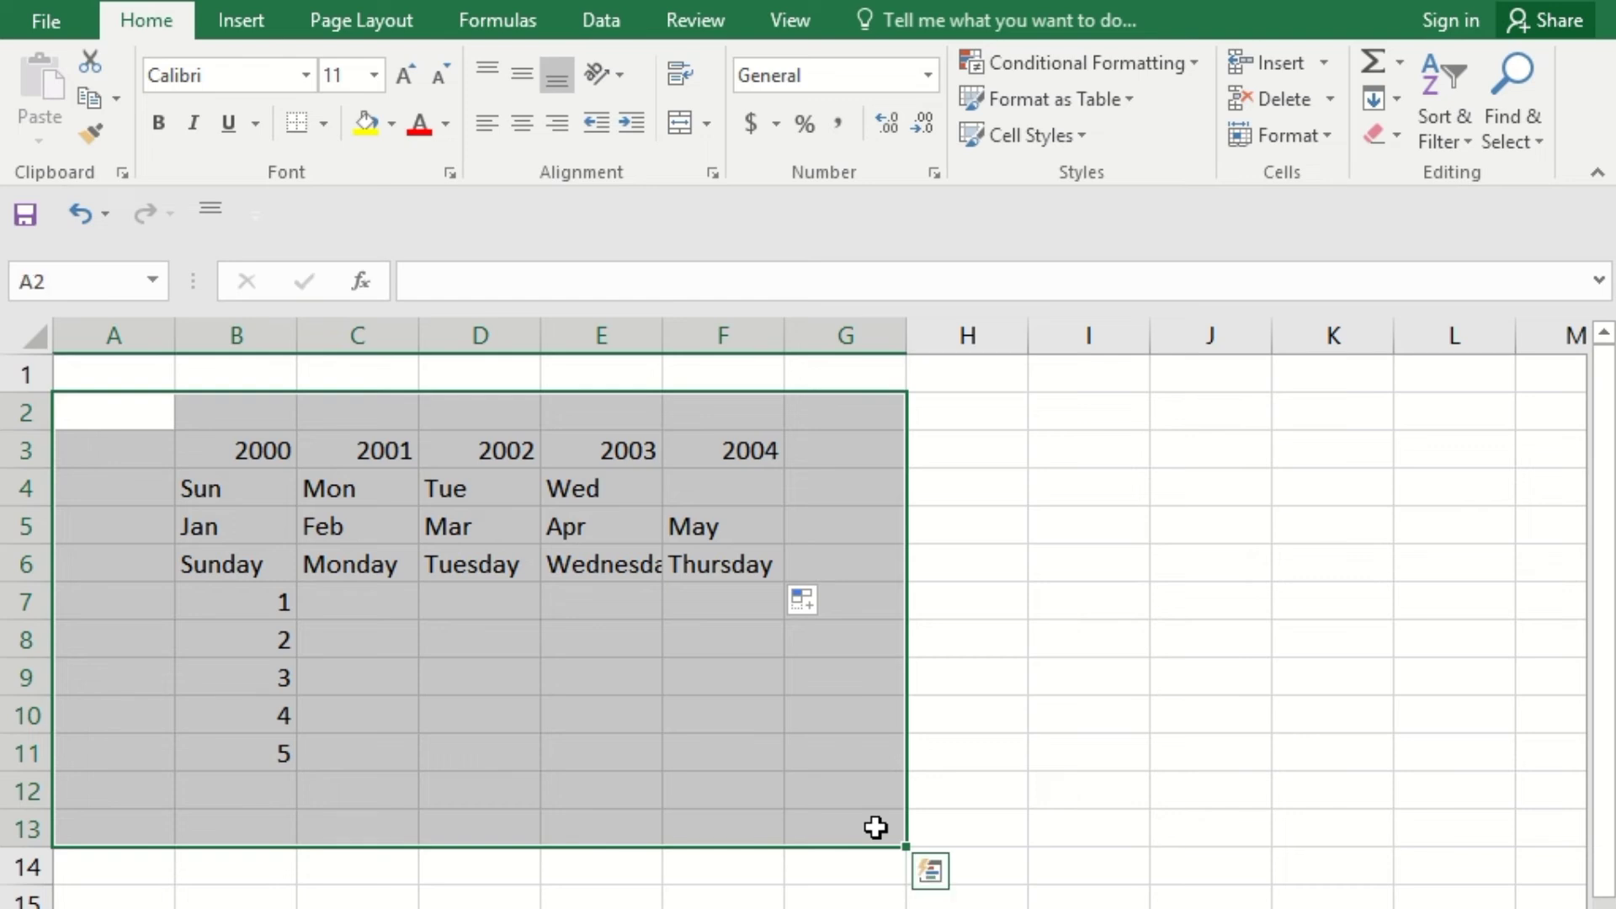
{"action": "key", "text": "Delete"}
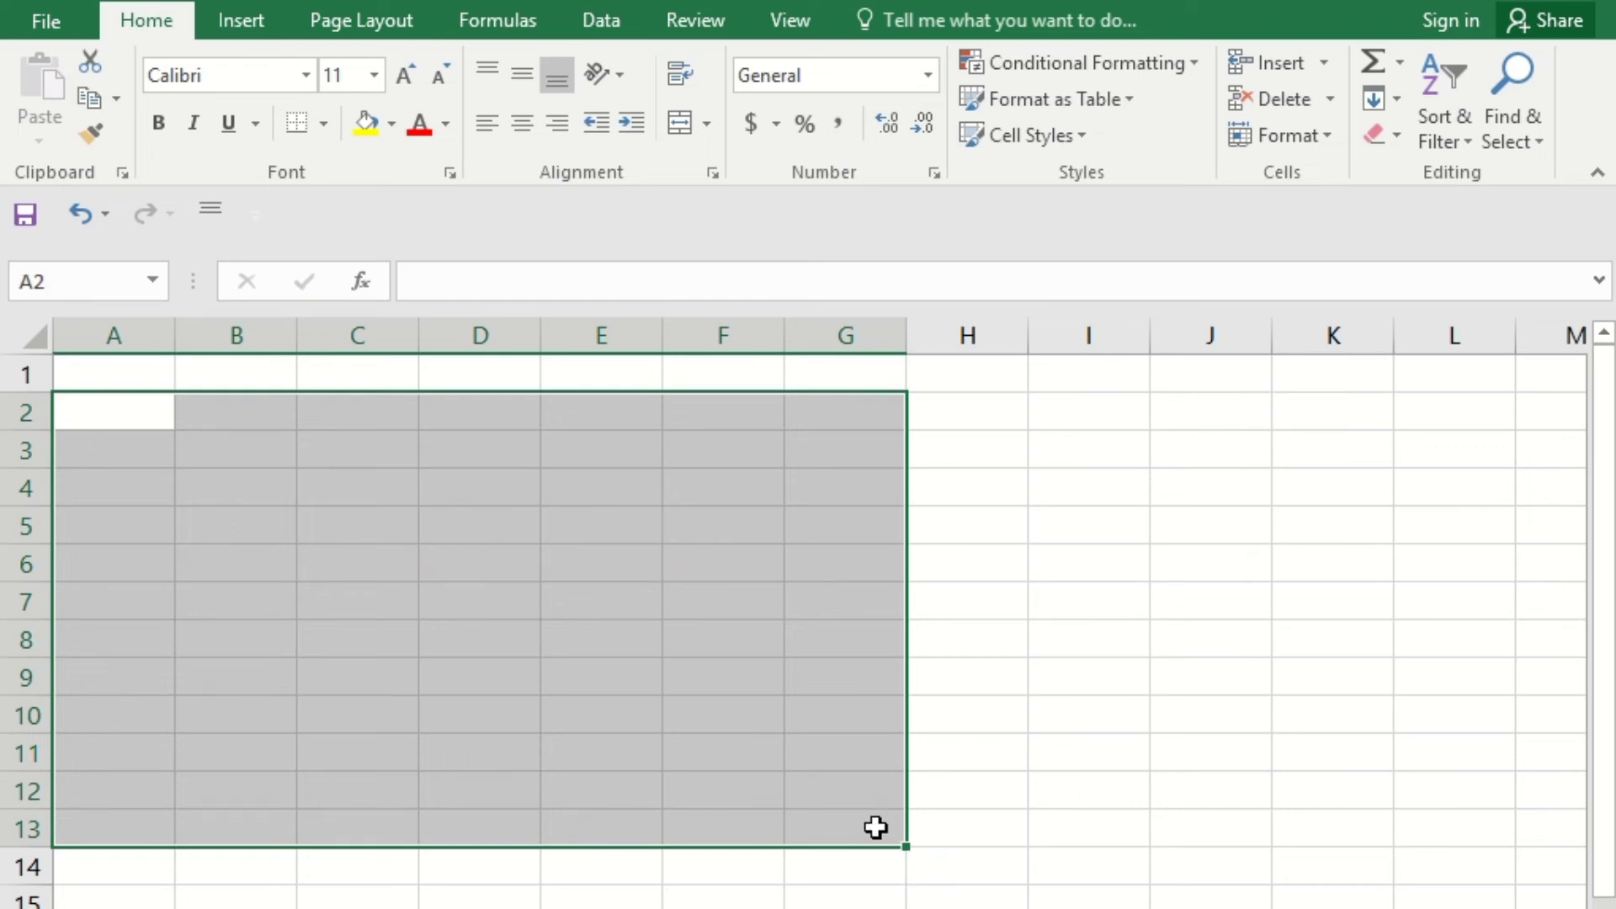
Enter the heading Name in C3 and two people's first names in C4 and C5
{"action": "left_click", "coordinate": [349, 442]}
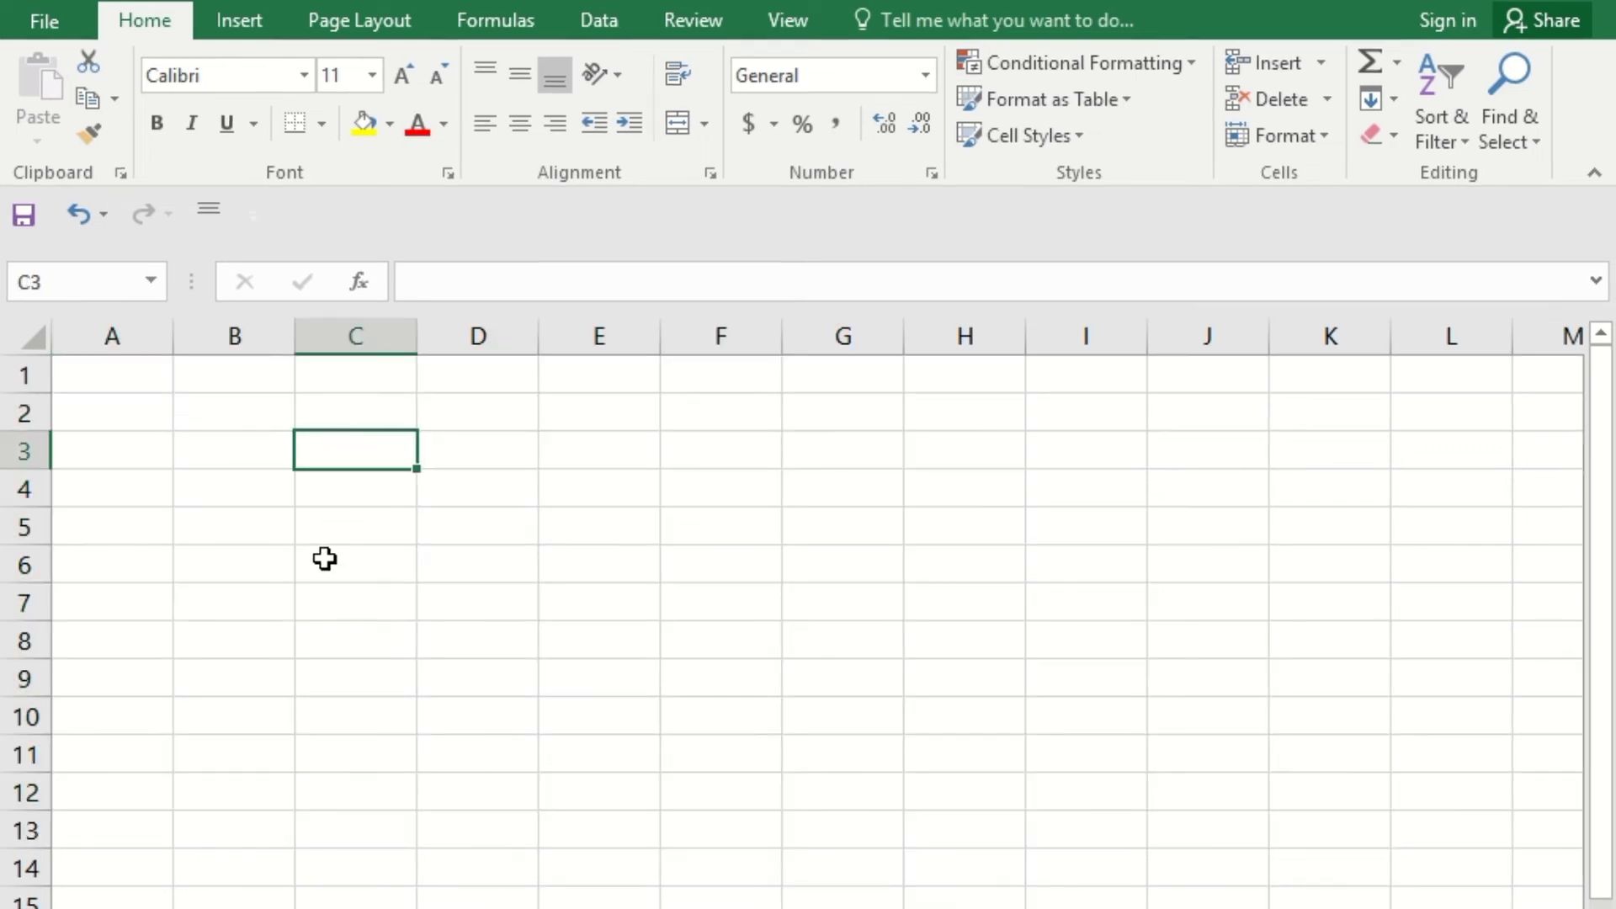
{"action": "type", "text": "Name"}
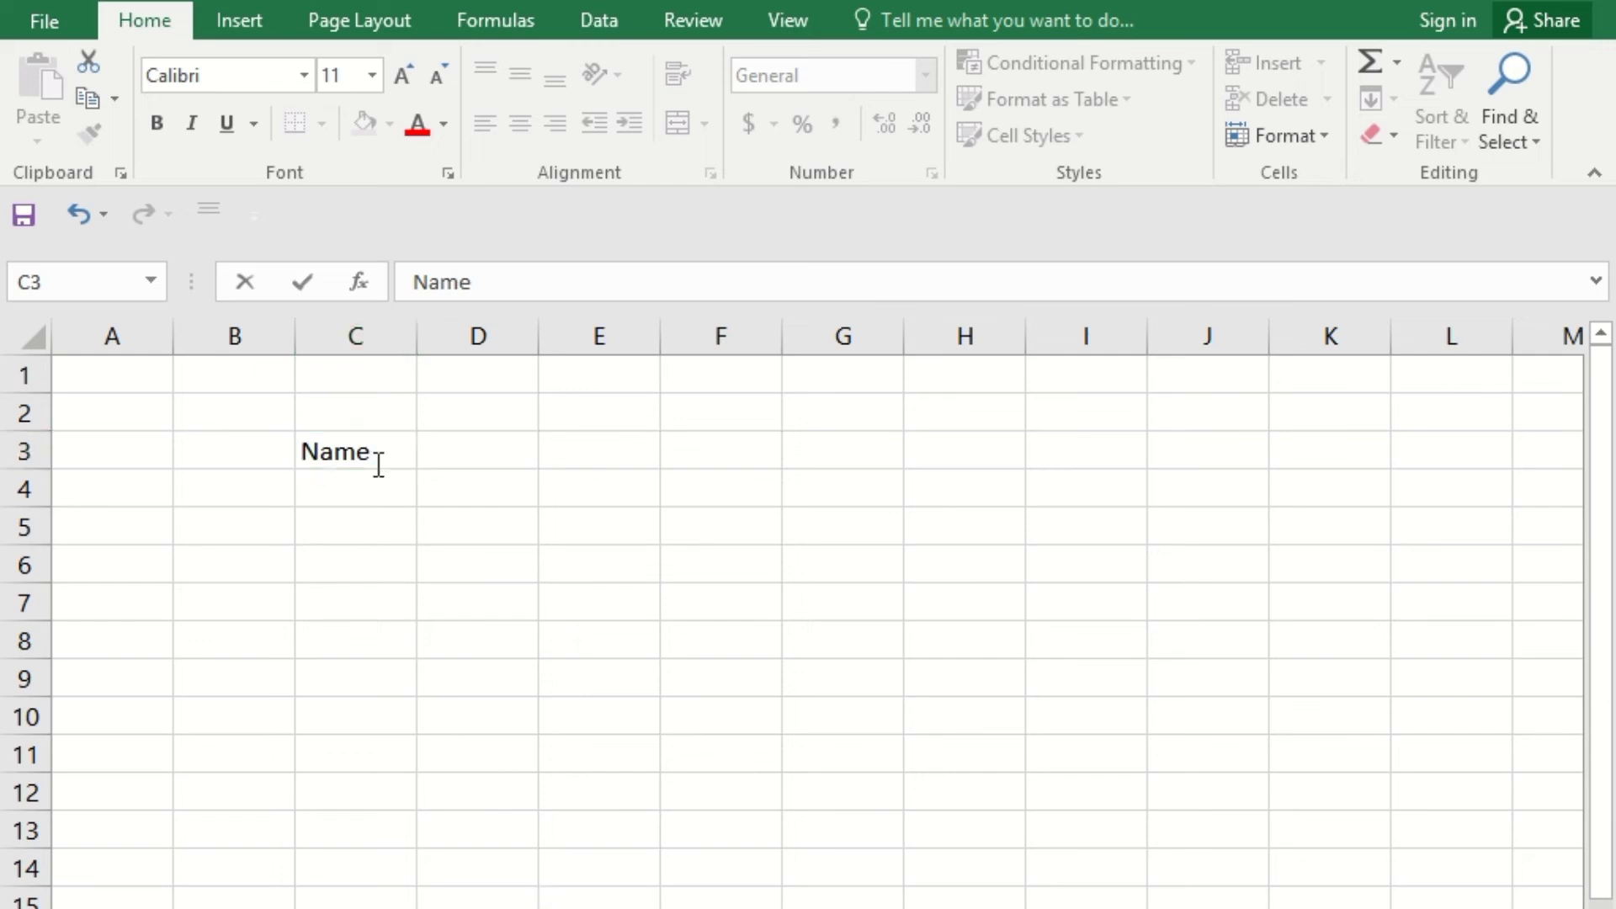
{"action": "left_click", "coordinate": [362, 487]}
{"action": "type", "text": "Ran"}
{"action": "key", "text": "Return"}
{"action": "type", "text": "m"}
Enter the heading Sales in D3 with the values 200 in D4 and 300 in D5
{"action": "left_click", "coordinate": [477, 451]}
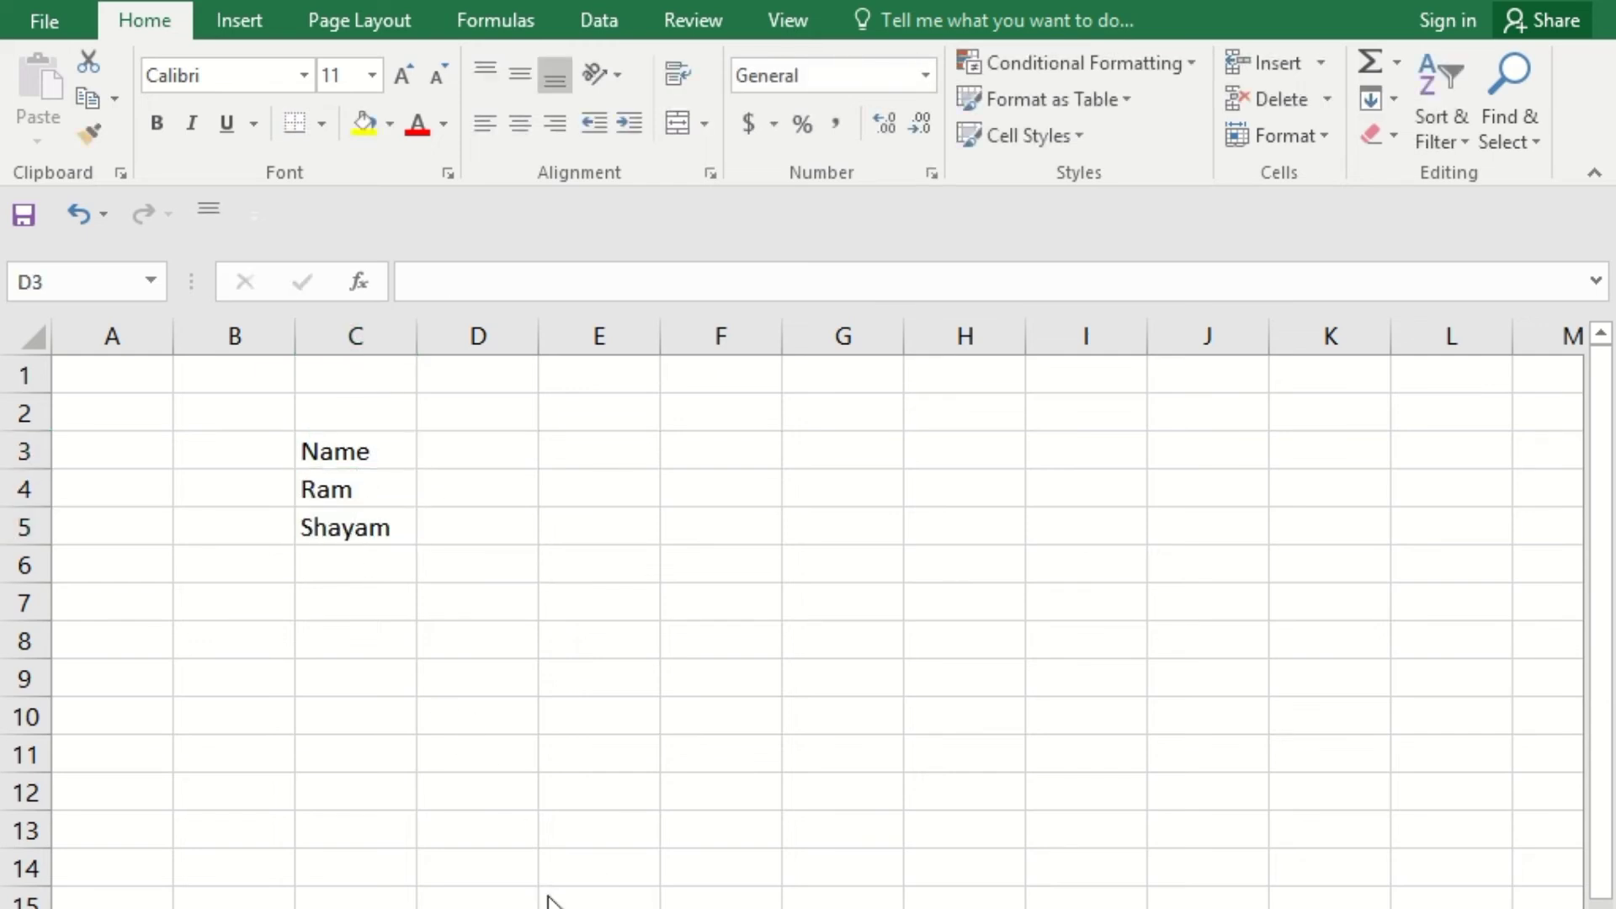
{"action": "type", "text": "Sales"}
{"action": "key", "text": "Return"}
{"action": "type", "text": "200"}
{"action": "key", "text": "Return"}
{"action": "type", "text": "300"}
Enter the heading G.S.T 12% in E3 and add a third person with sales of 120 in row 6
{"action": "double_click", "coordinate": [599, 451]}
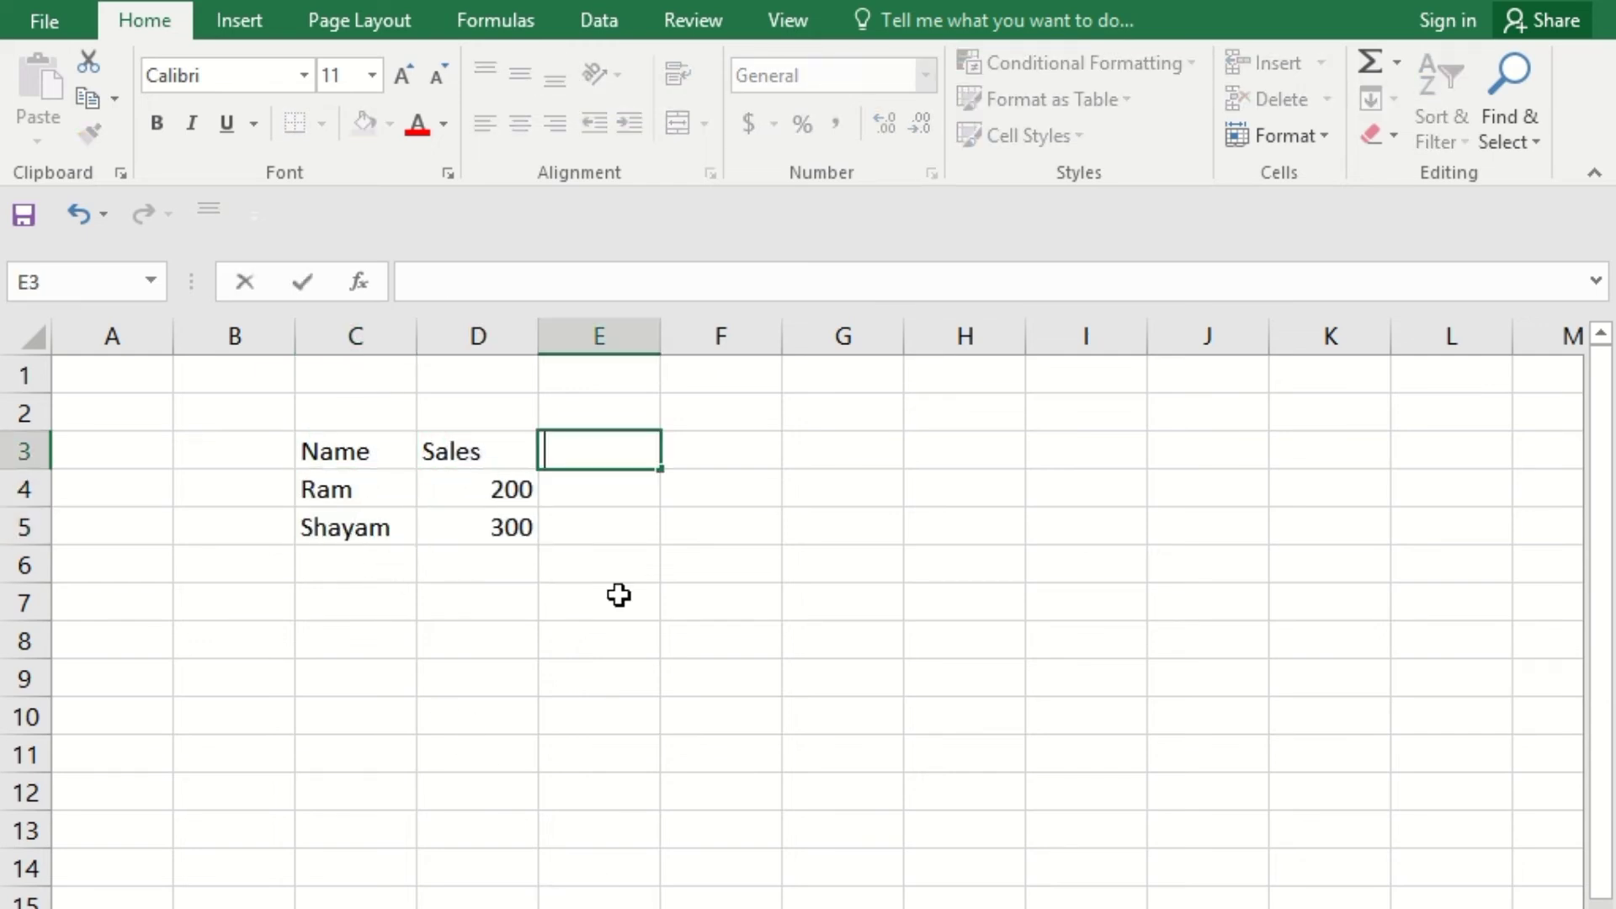
{"action": "type", "text": "G.S.T 12%"}
{"action": "key", "text": "Return"}
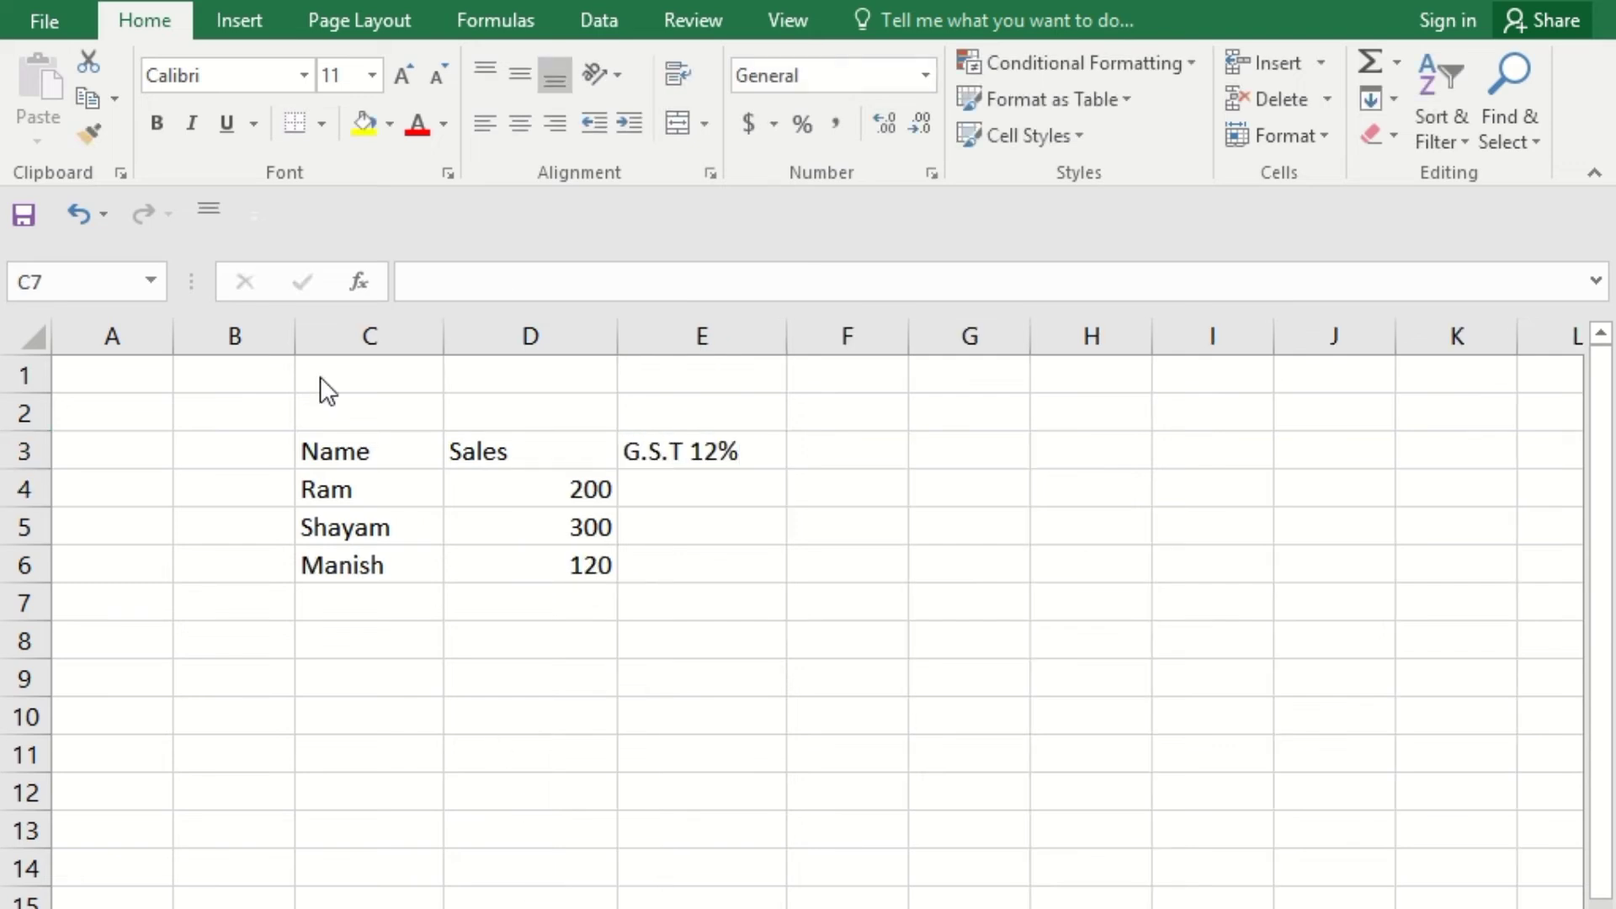
Apply All Borders to the table range C3:E6
{"action": "left_click_drag", "start_coordinate": [318, 441], "coordinate": [716, 564]}
{"action": "left_click", "coordinate": [321, 124]}
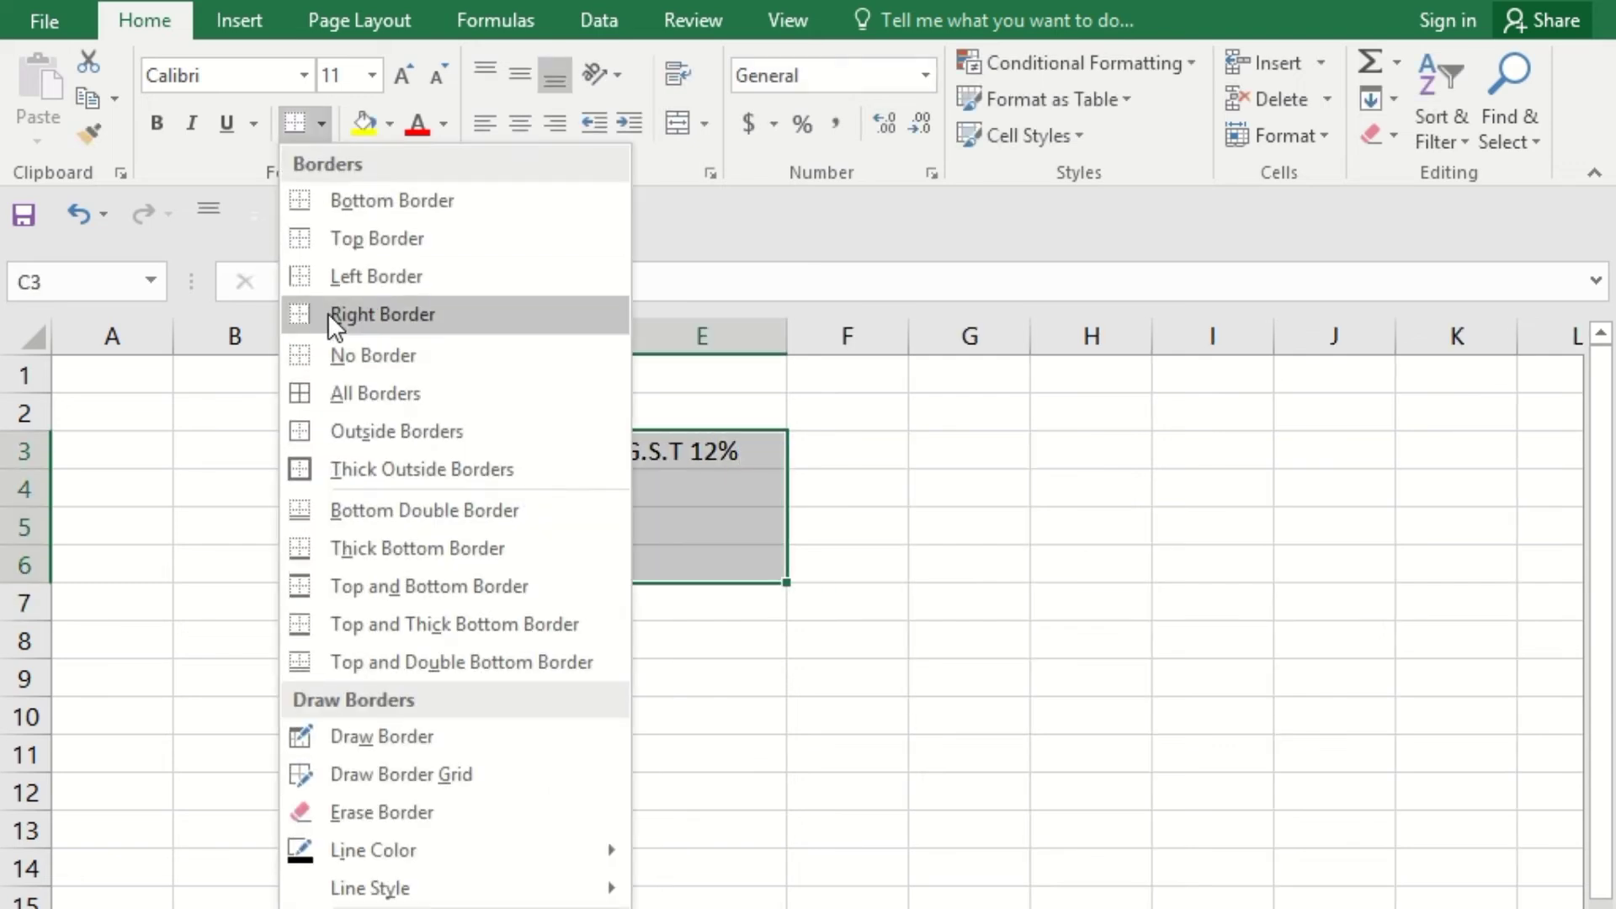
{"action": "left_click", "coordinate": [357, 392]}
Fill the header cells C3:E3 with yellow
{"action": "left_click", "coordinate": [381, 451]}
{"action": "left_click_drag", "start_coordinate": [381, 451], "coordinate": [740, 466]}
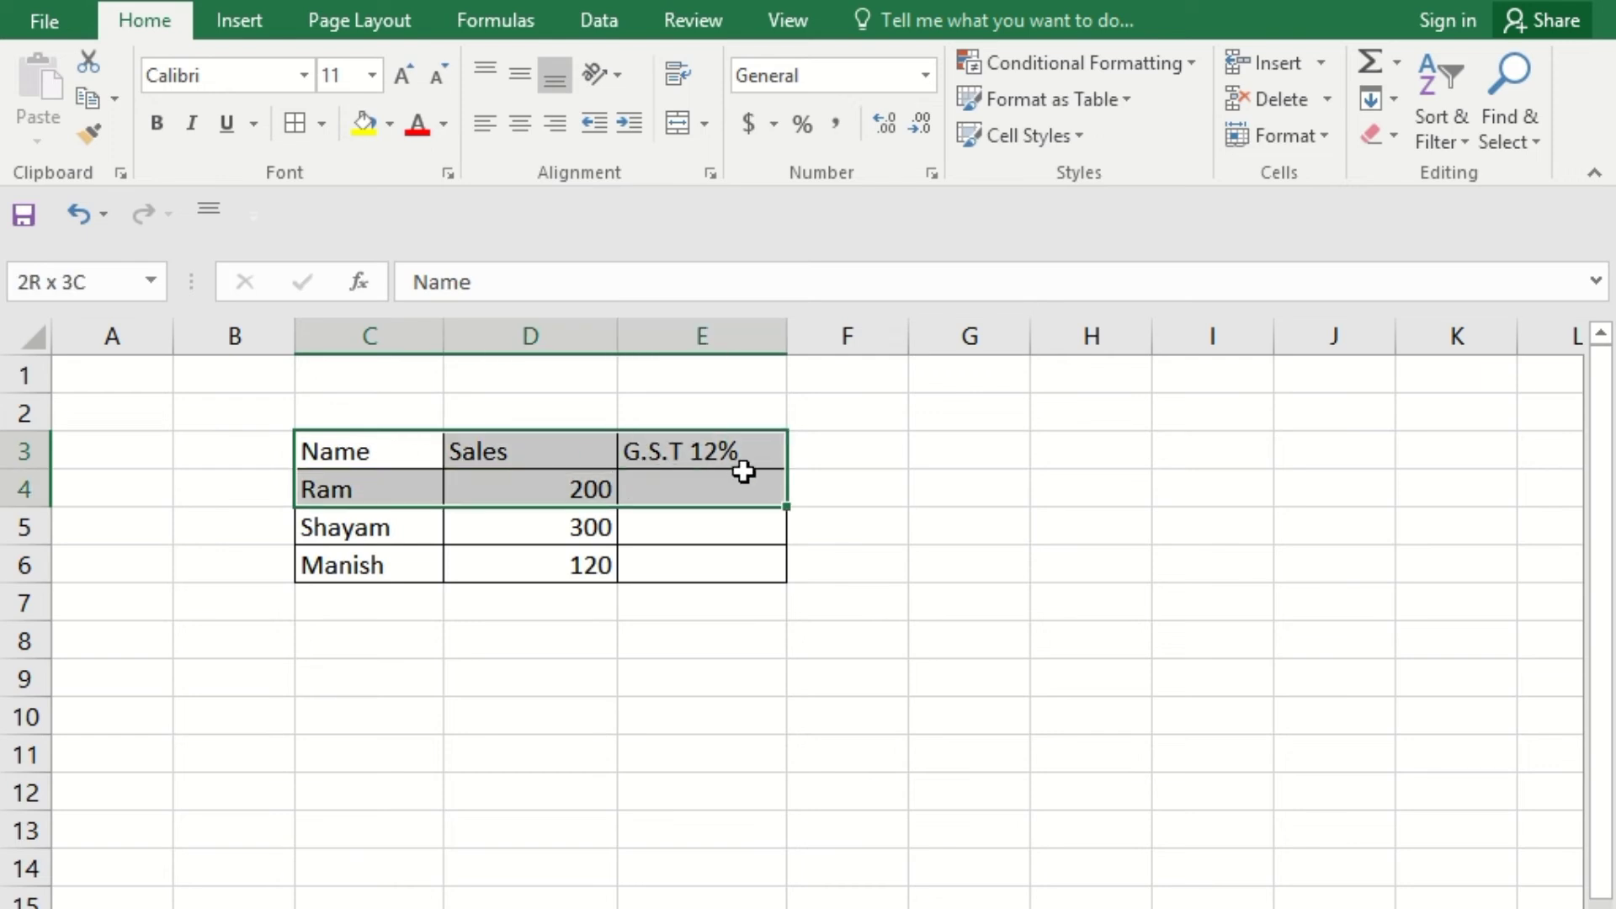
{"action": "left_click", "coordinate": [390, 124]}
{"action": "left_click", "coordinate": [440, 367]}
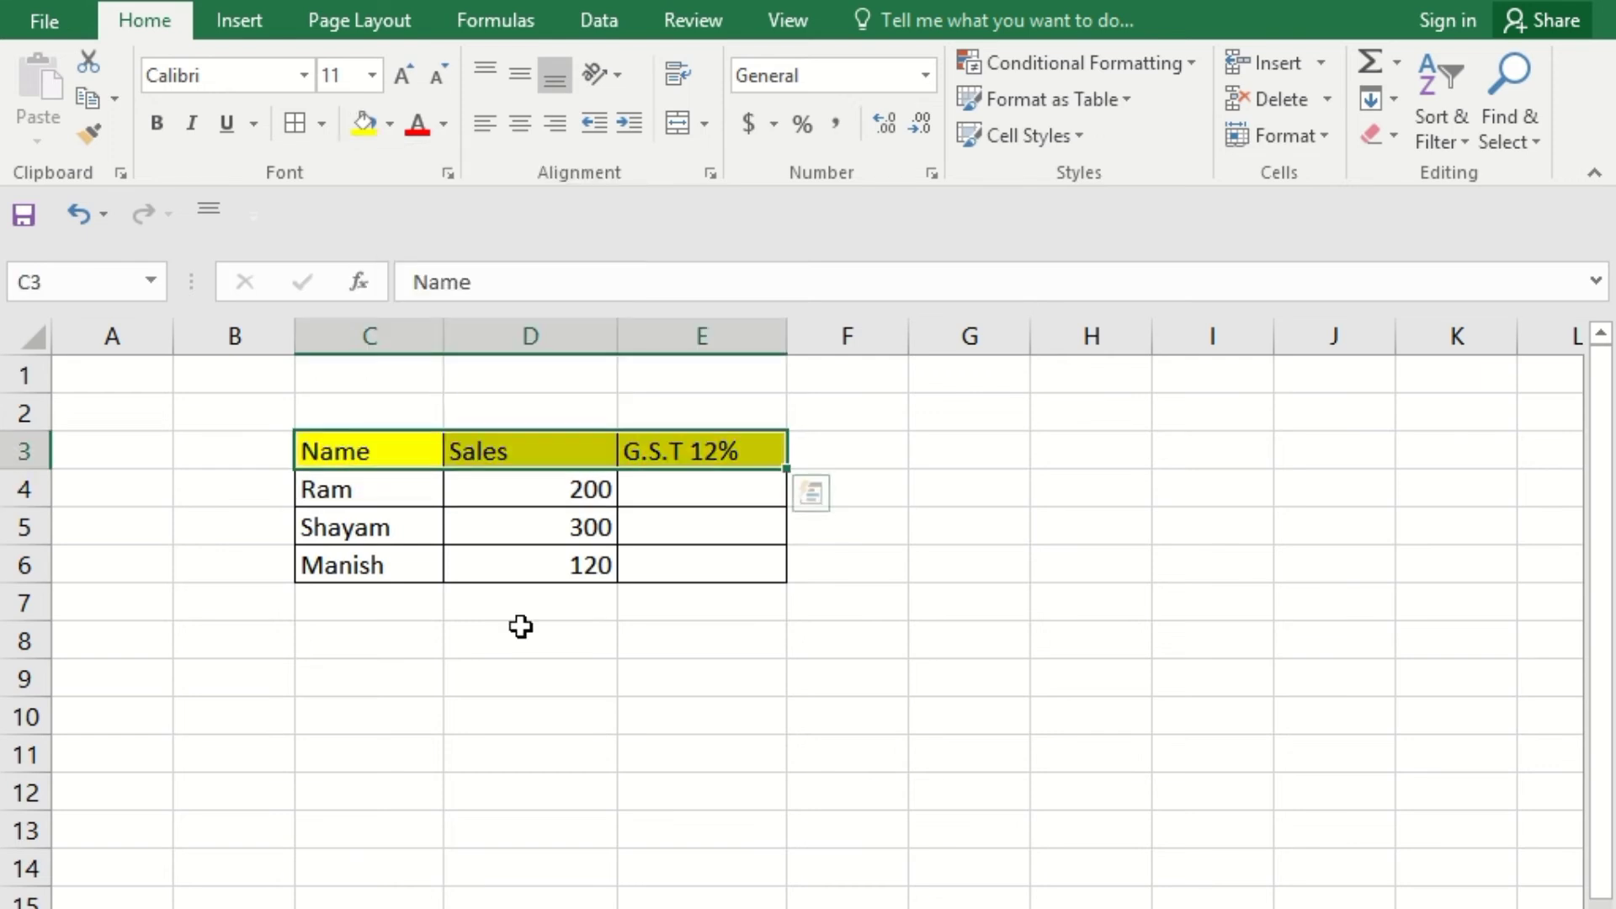
{"action": "left_click", "coordinate": [524, 631]}
Enter the formula =D4*12/100 in E4 to calculate the first G.S.T amount and check it against the sales value
{"action": "left_click", "coordinate": [674, 495]}
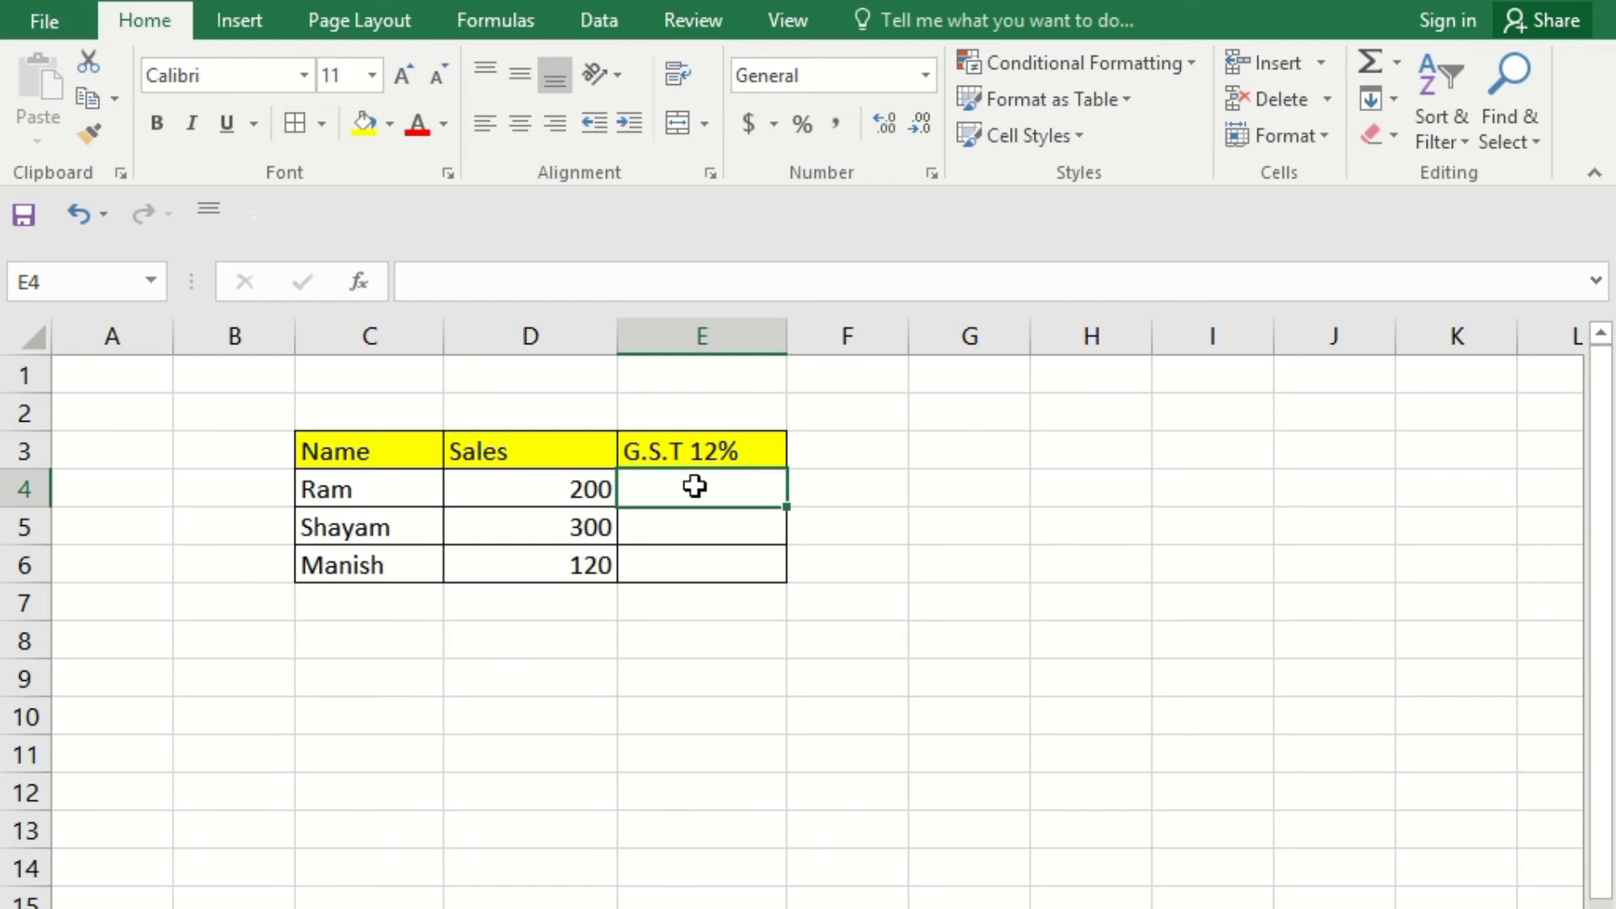
{"action": "type", "text": "="}
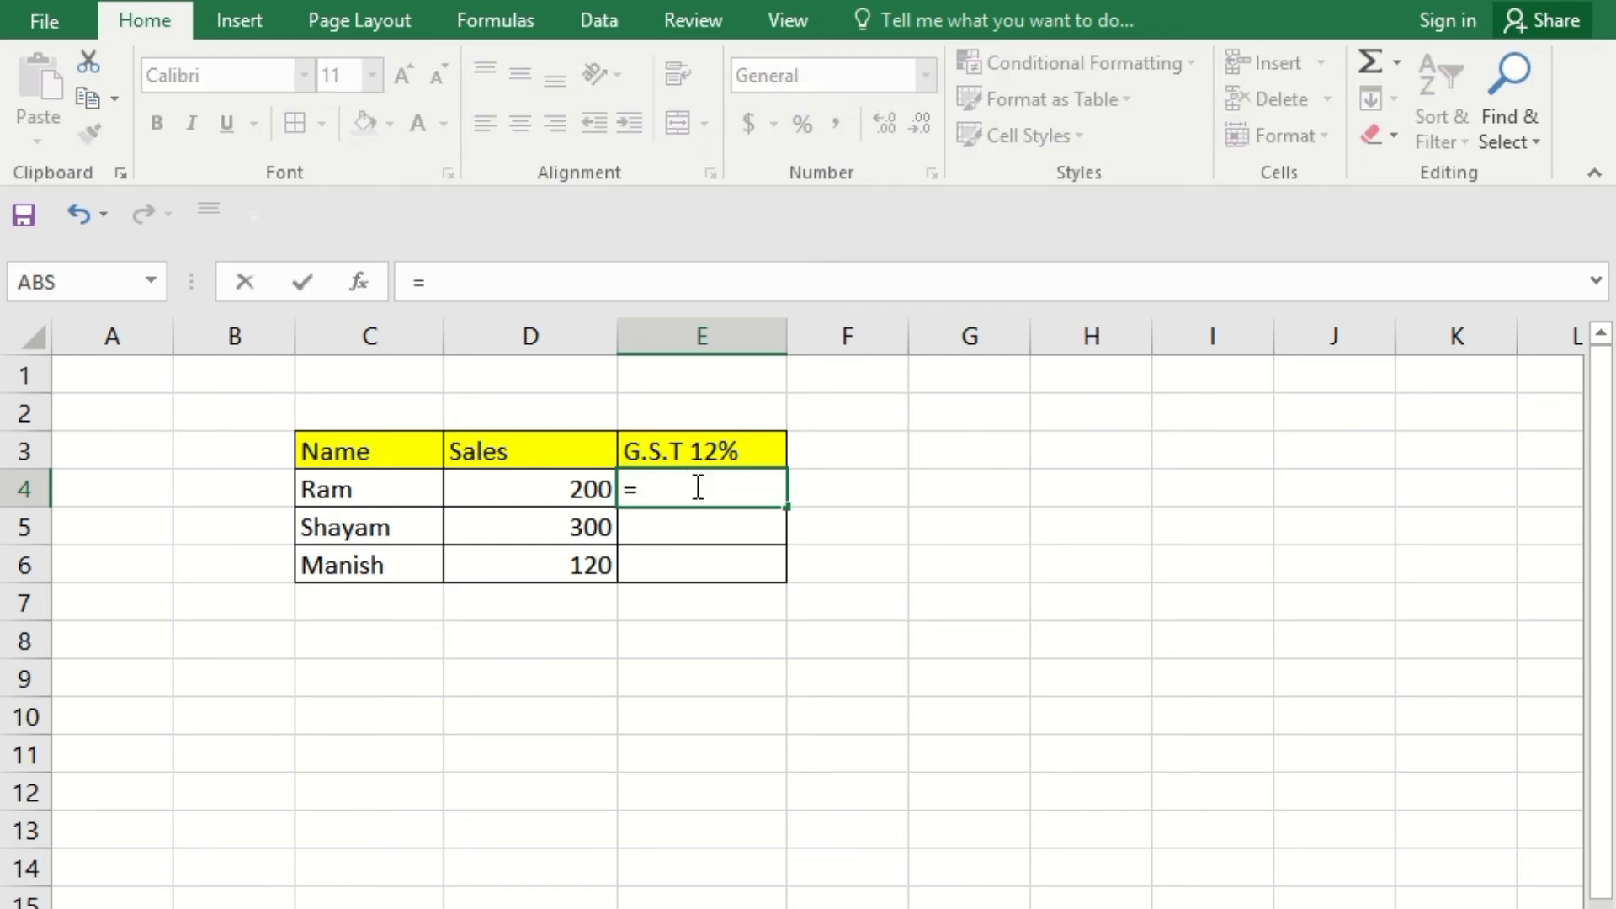
{"action": "left_click", "coordinate": [578, 481]}
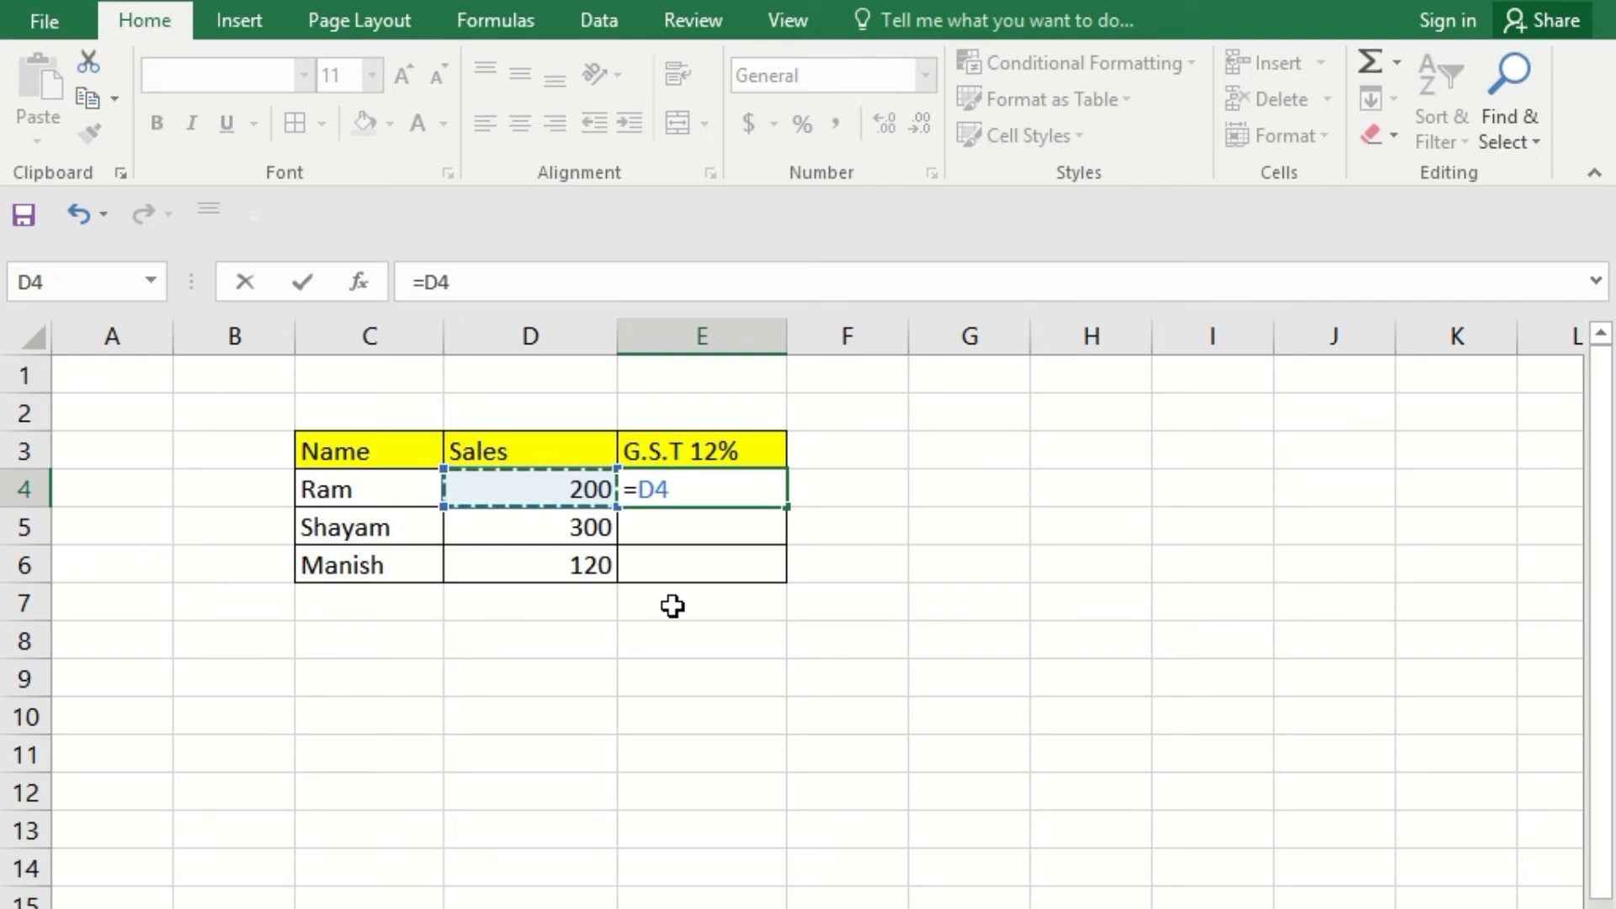
{"action": "type", "text": "*"}
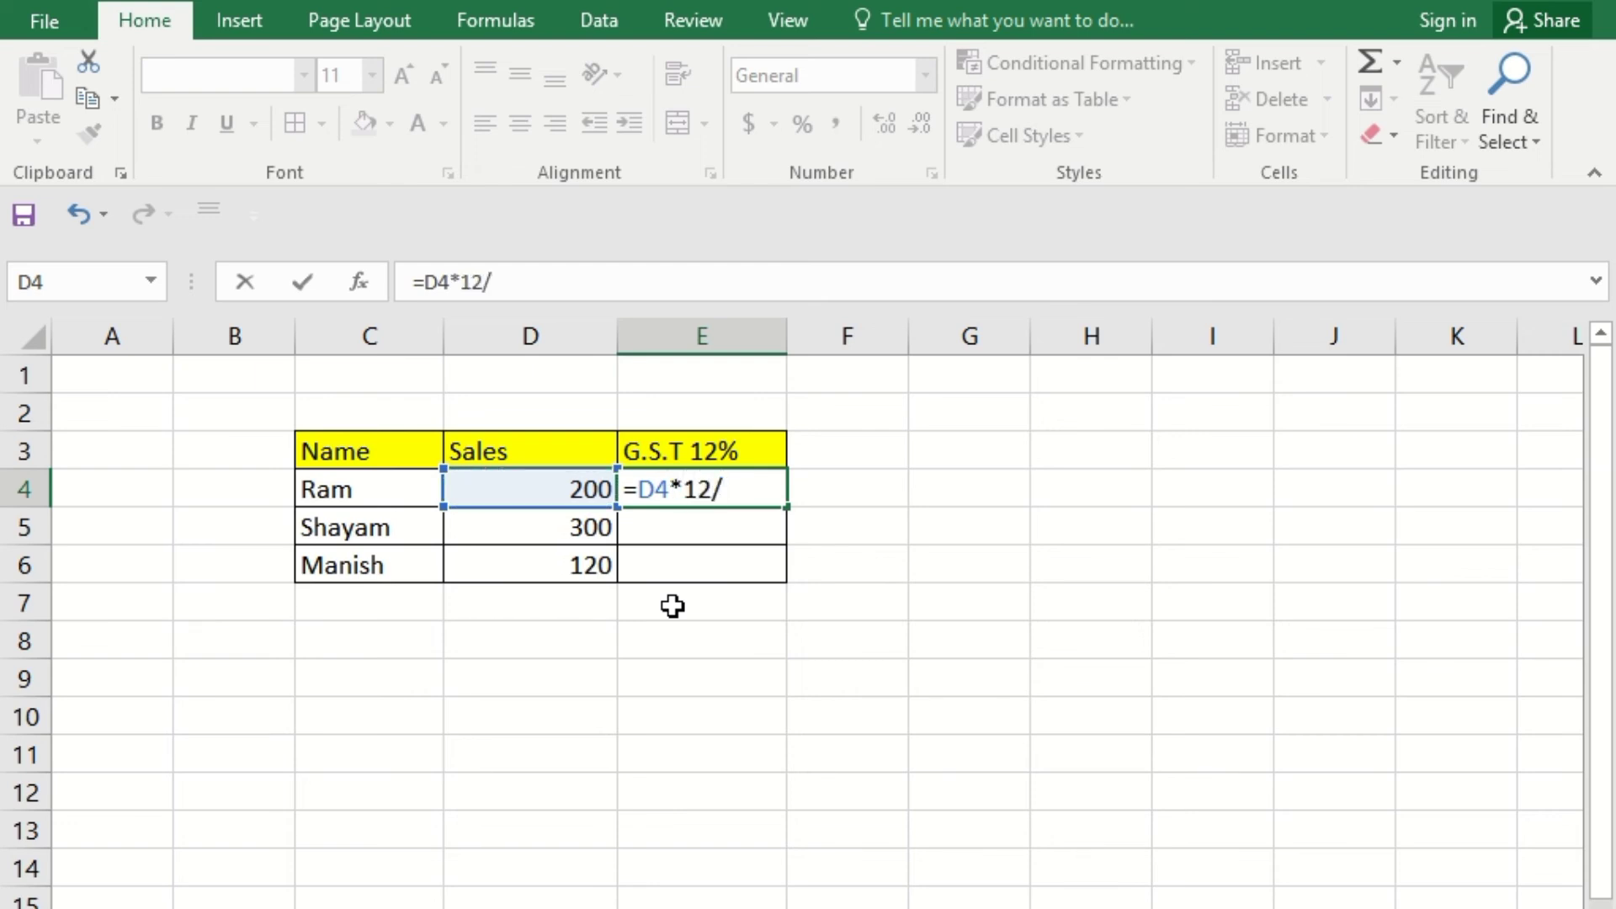
{"action": "type", "text": "12/100"}
{"action": "key", "text": "Return"}
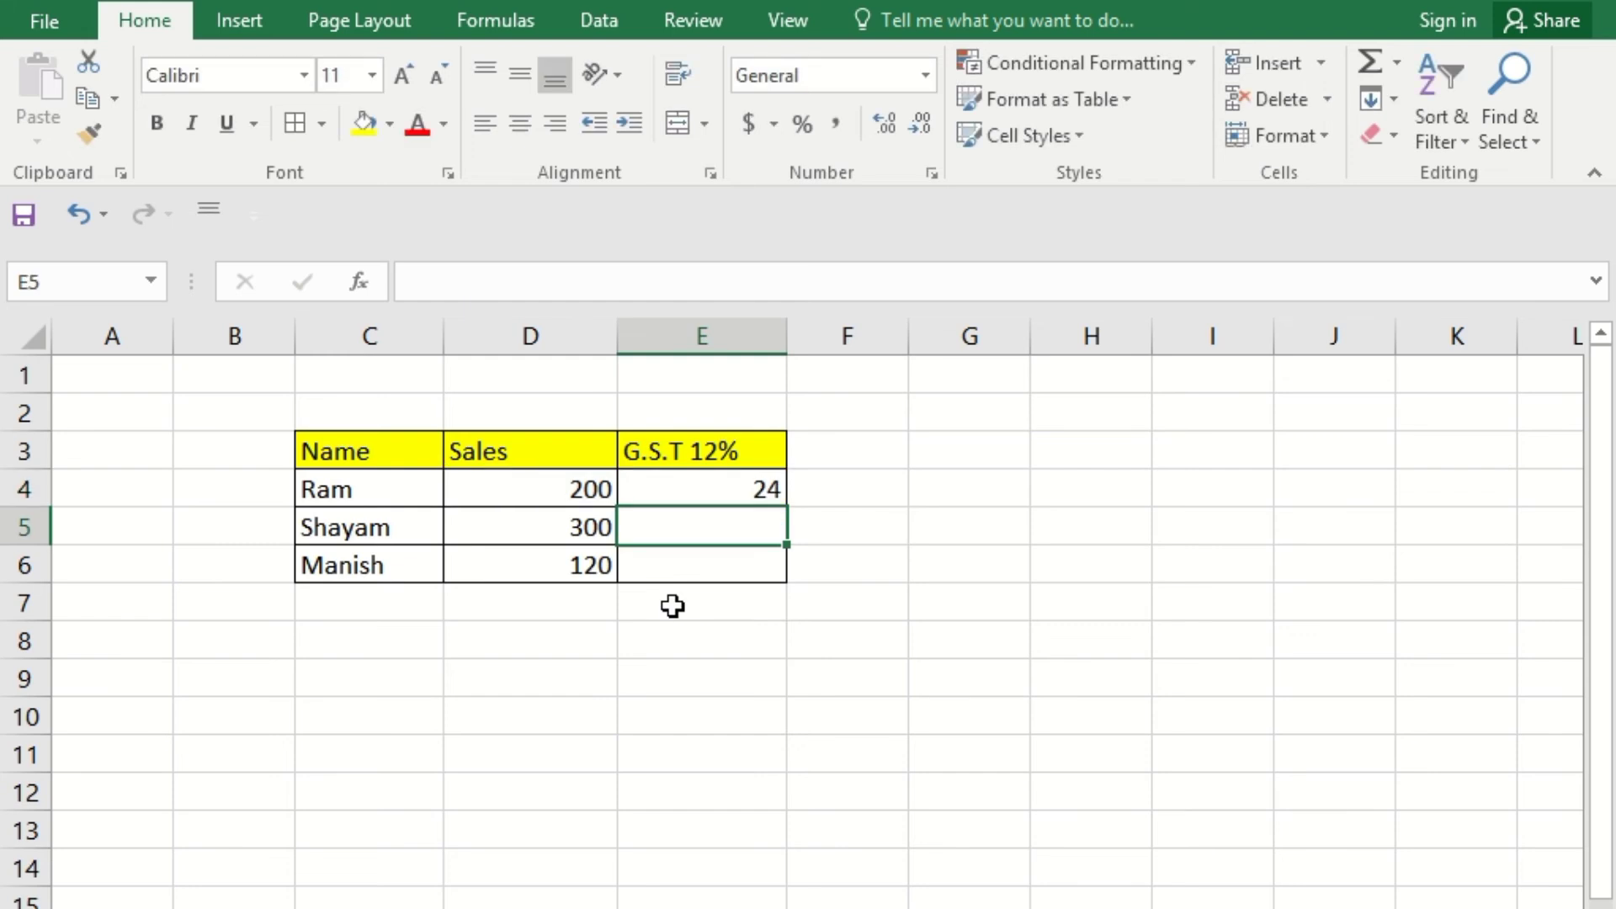
{"action": "left_click", "coordinate": [668, 489]}
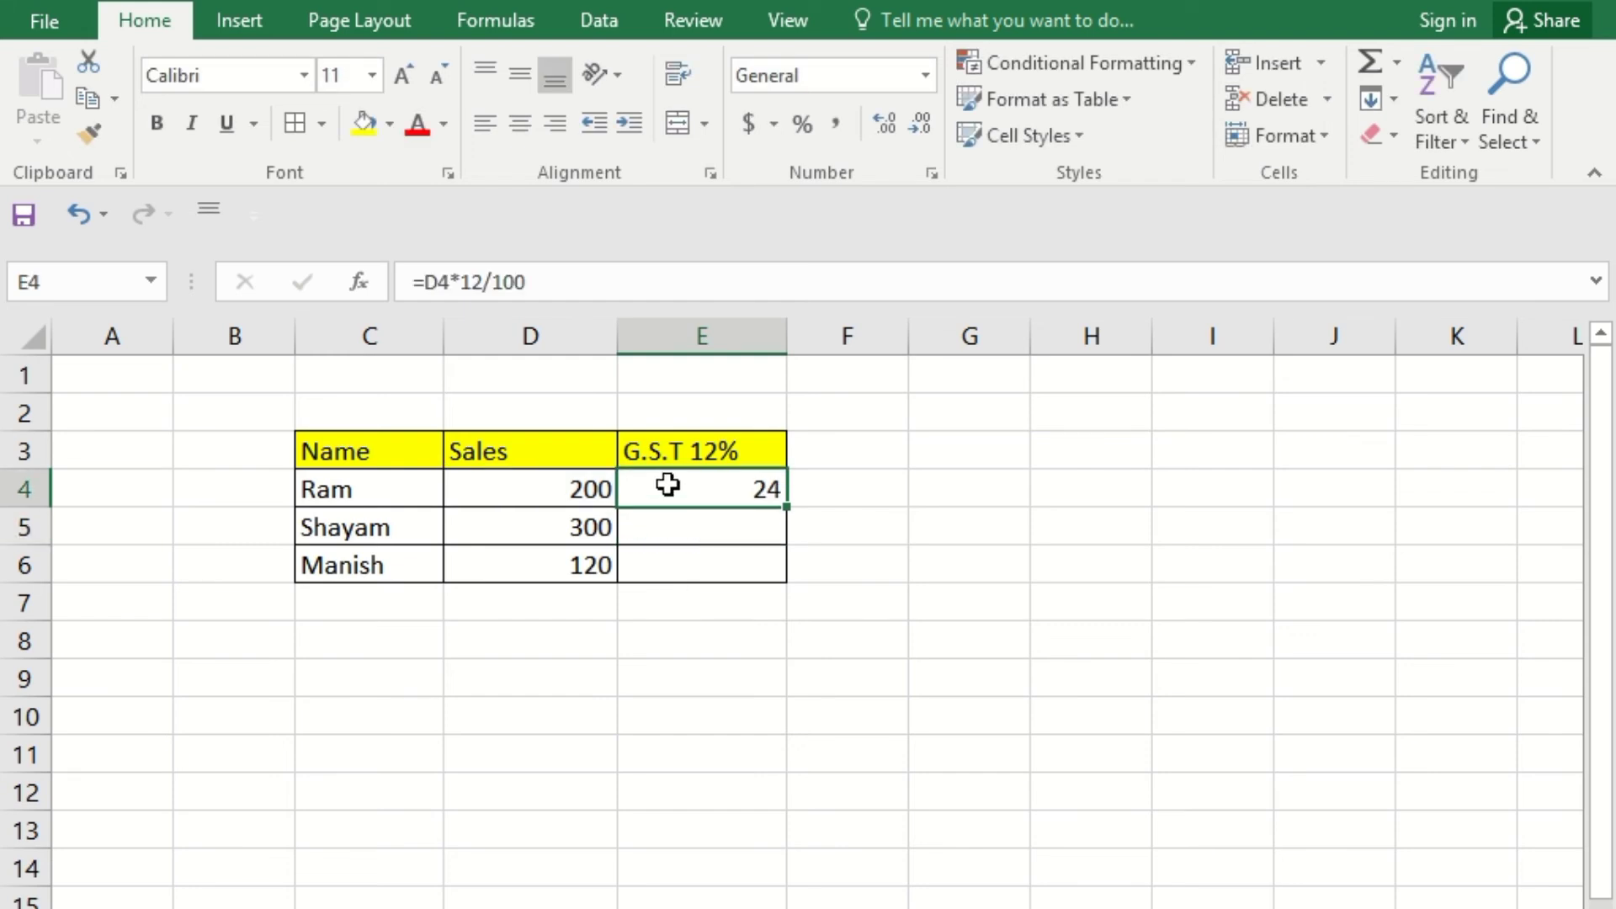
{"action": "left_click", "coordinate": [555, 482]}
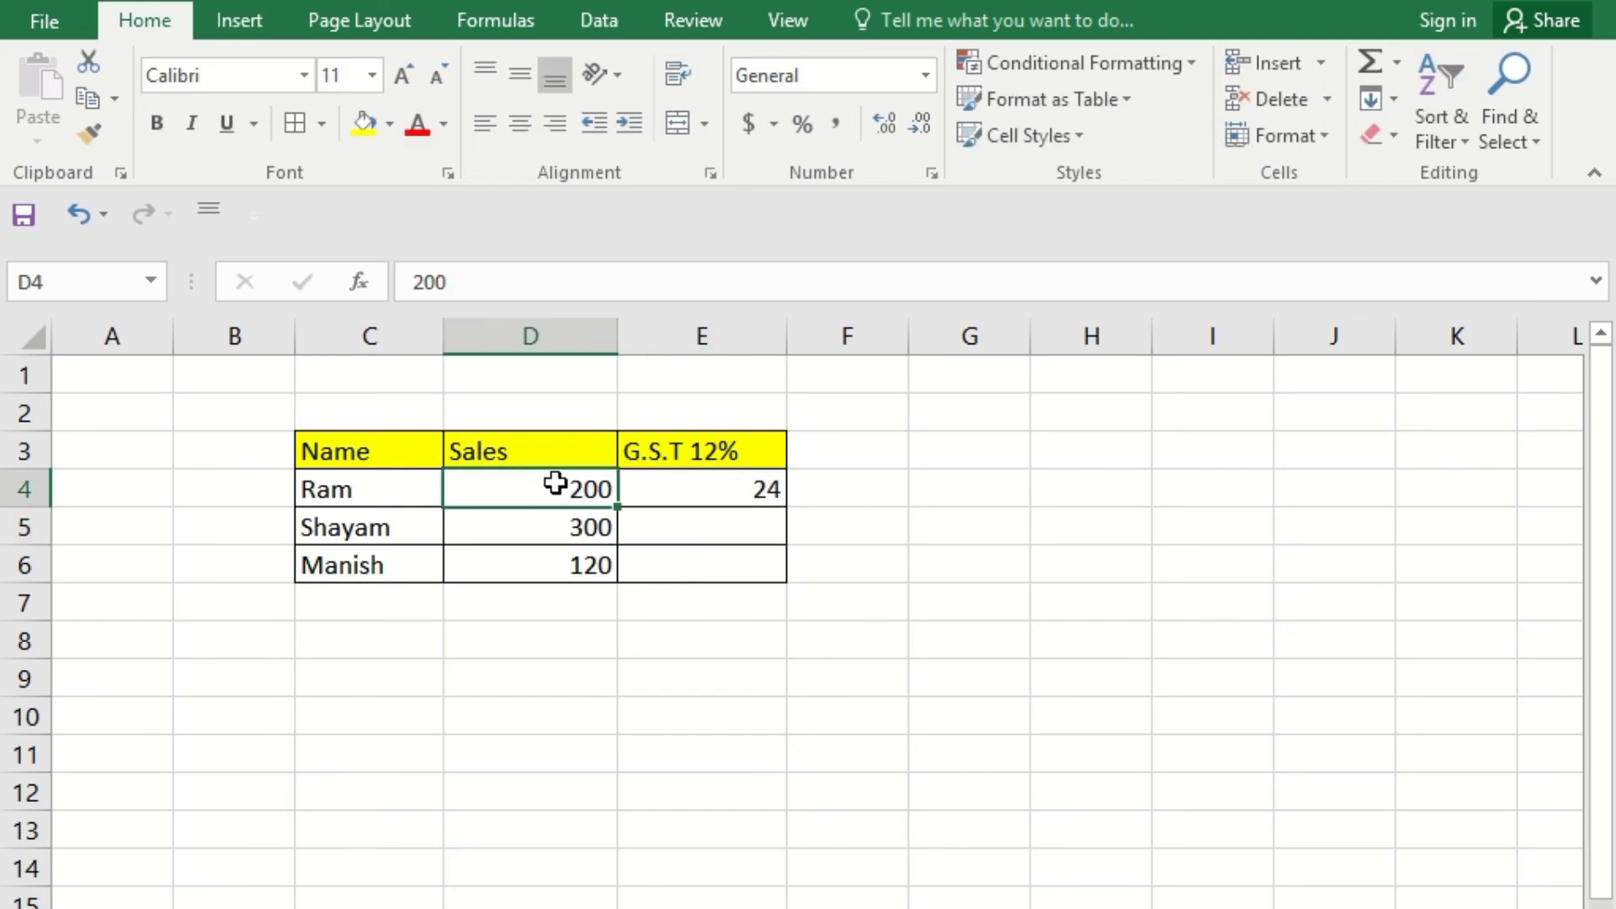
{"action": "left_click", "coordinate": [738, 491]}
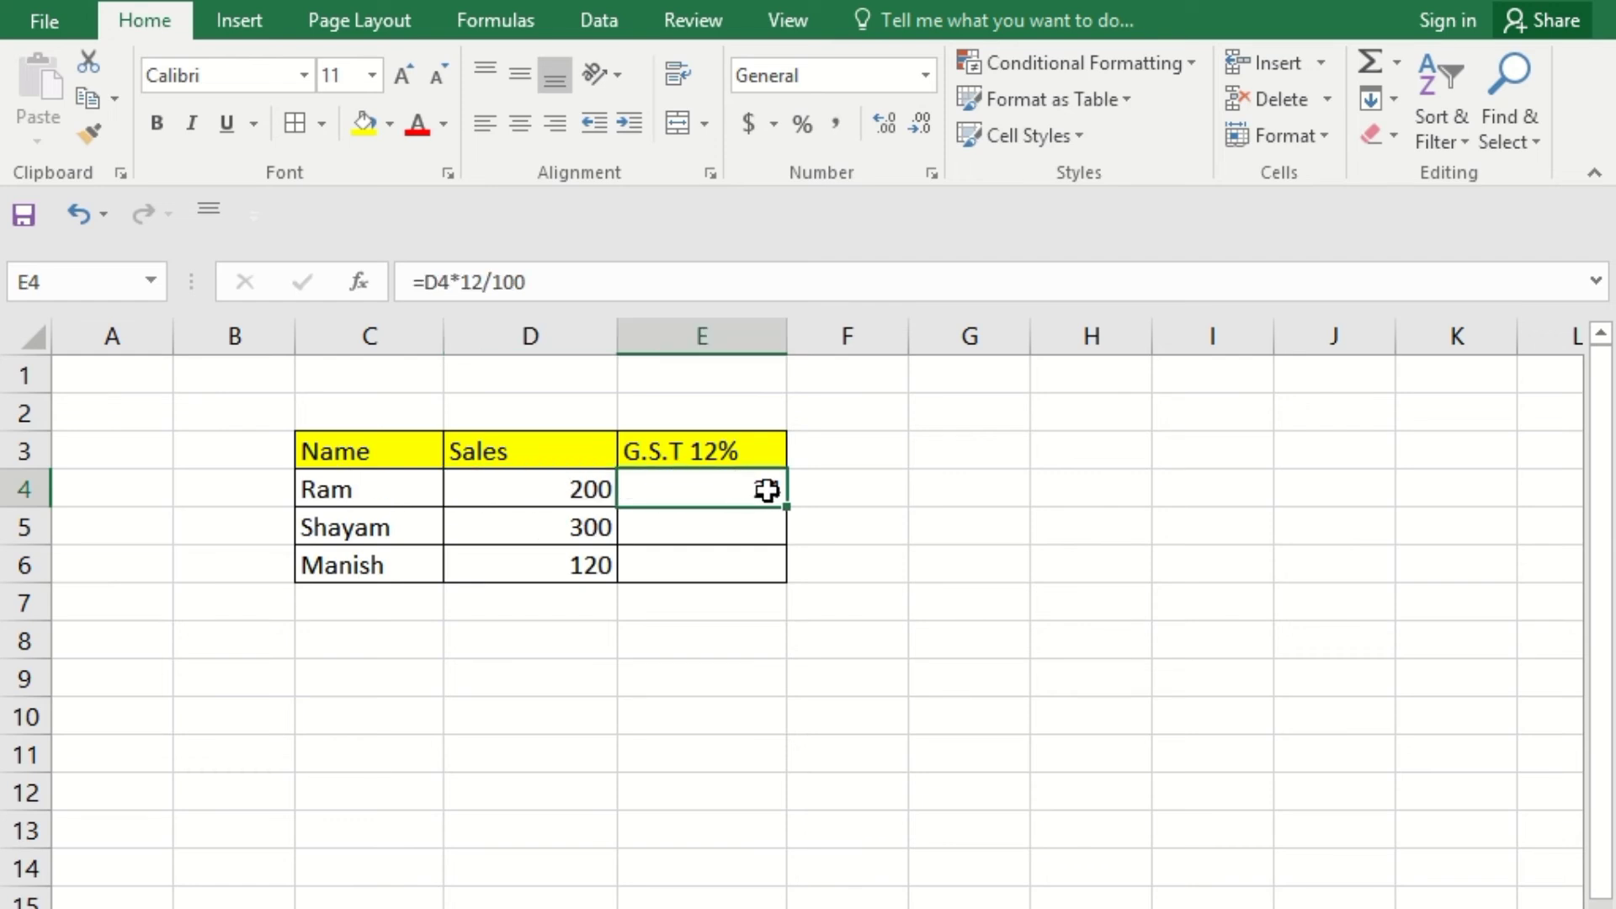
Try the alternative G.S.T formula =D5*12% in E5 for the second sales value and clear it again
{"action": "left_click", "coordinate": [748, 521]}
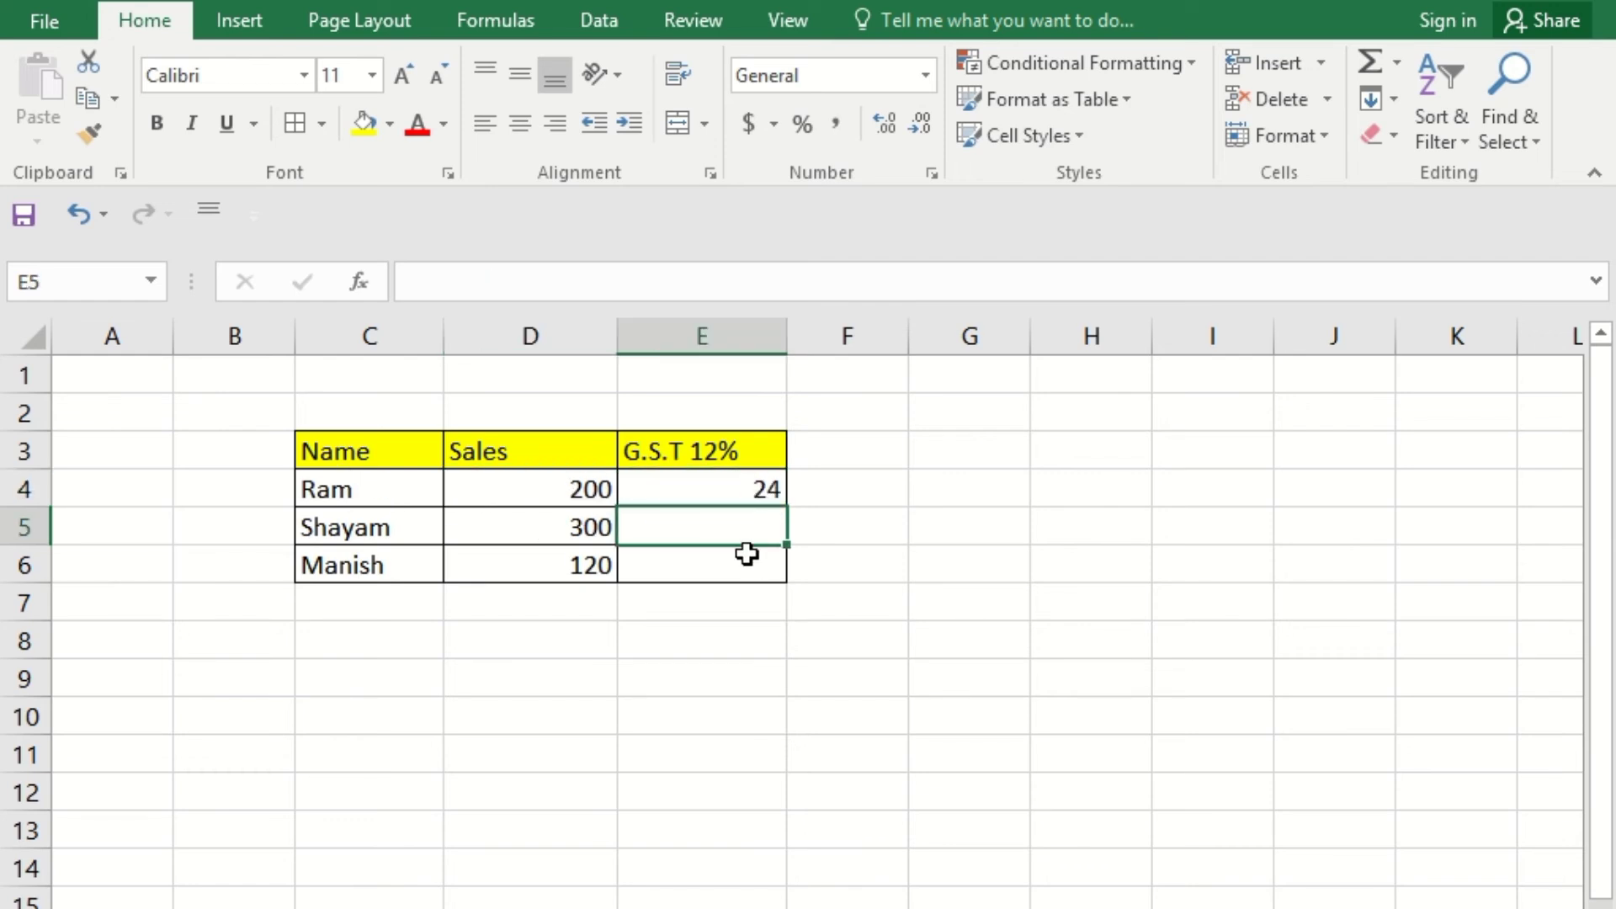
{"action": "left_click", "coordinate": [491, 608]}
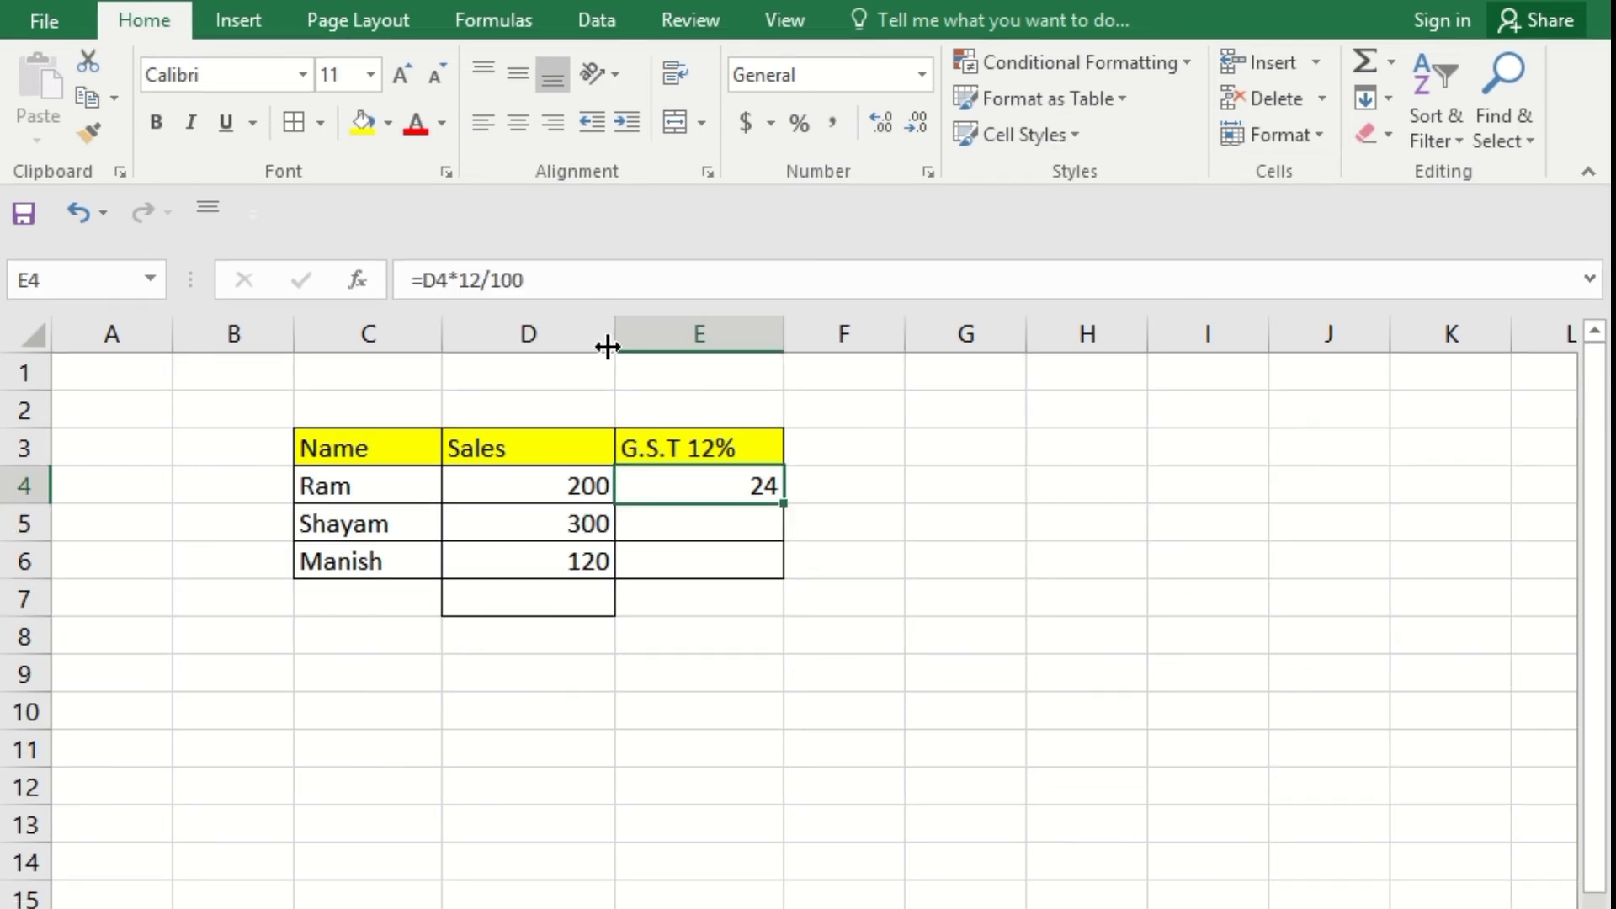
{"action": "left_click", "coordinate": [686, 522]}
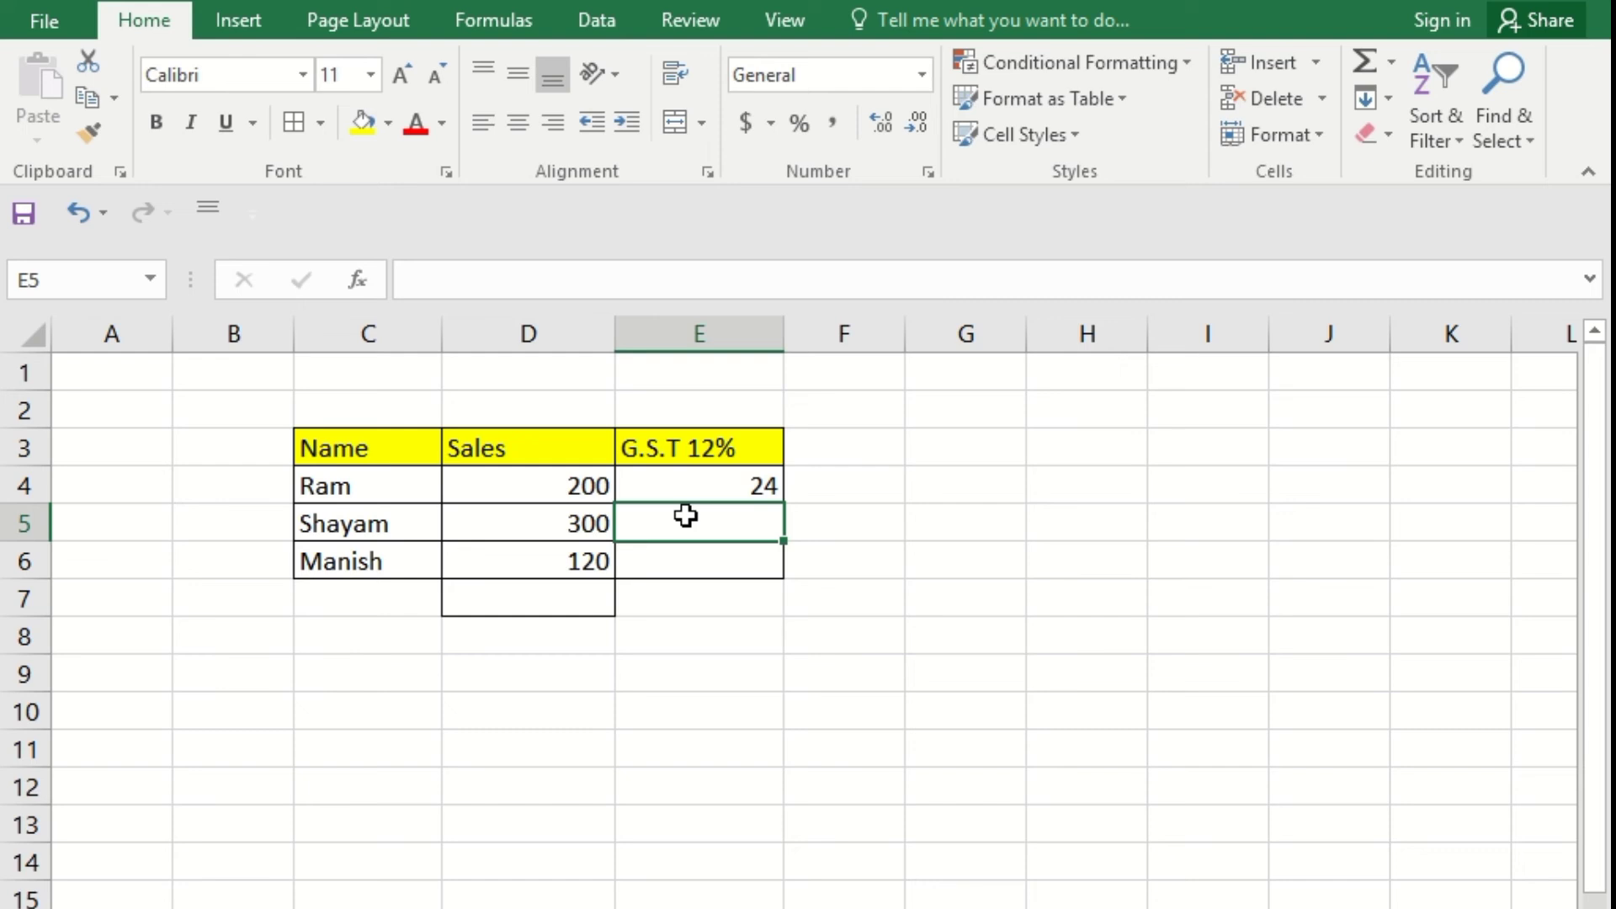
{"action": "type", "text": "="}
{"action": "left_click", "coordinate": [584, 517]}
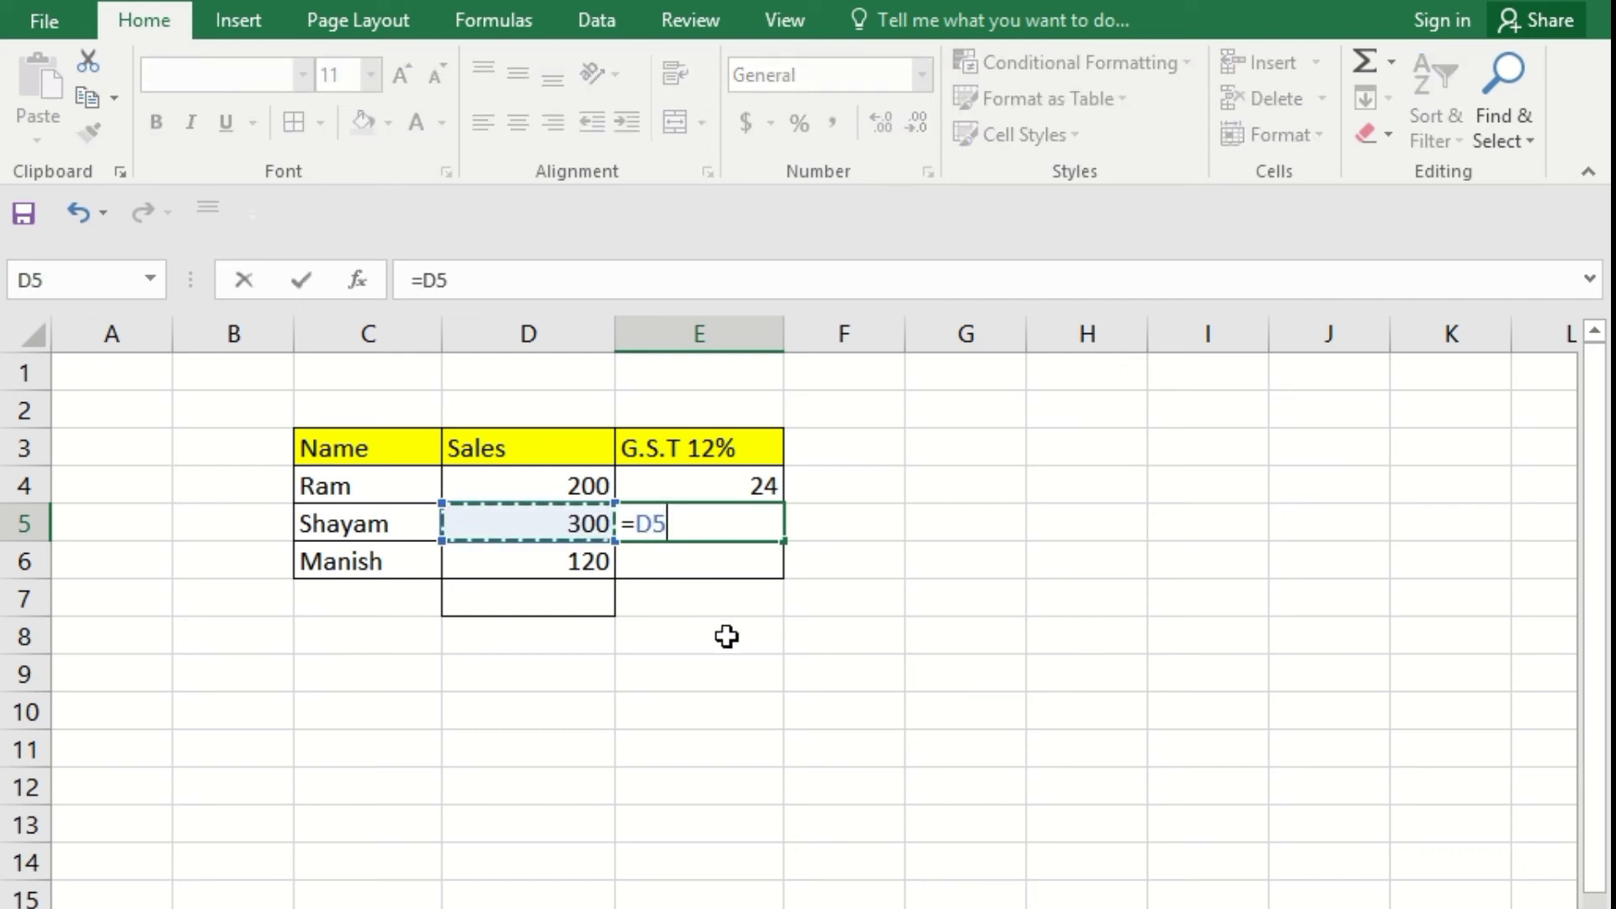
{"action": "type", "text": "*"}
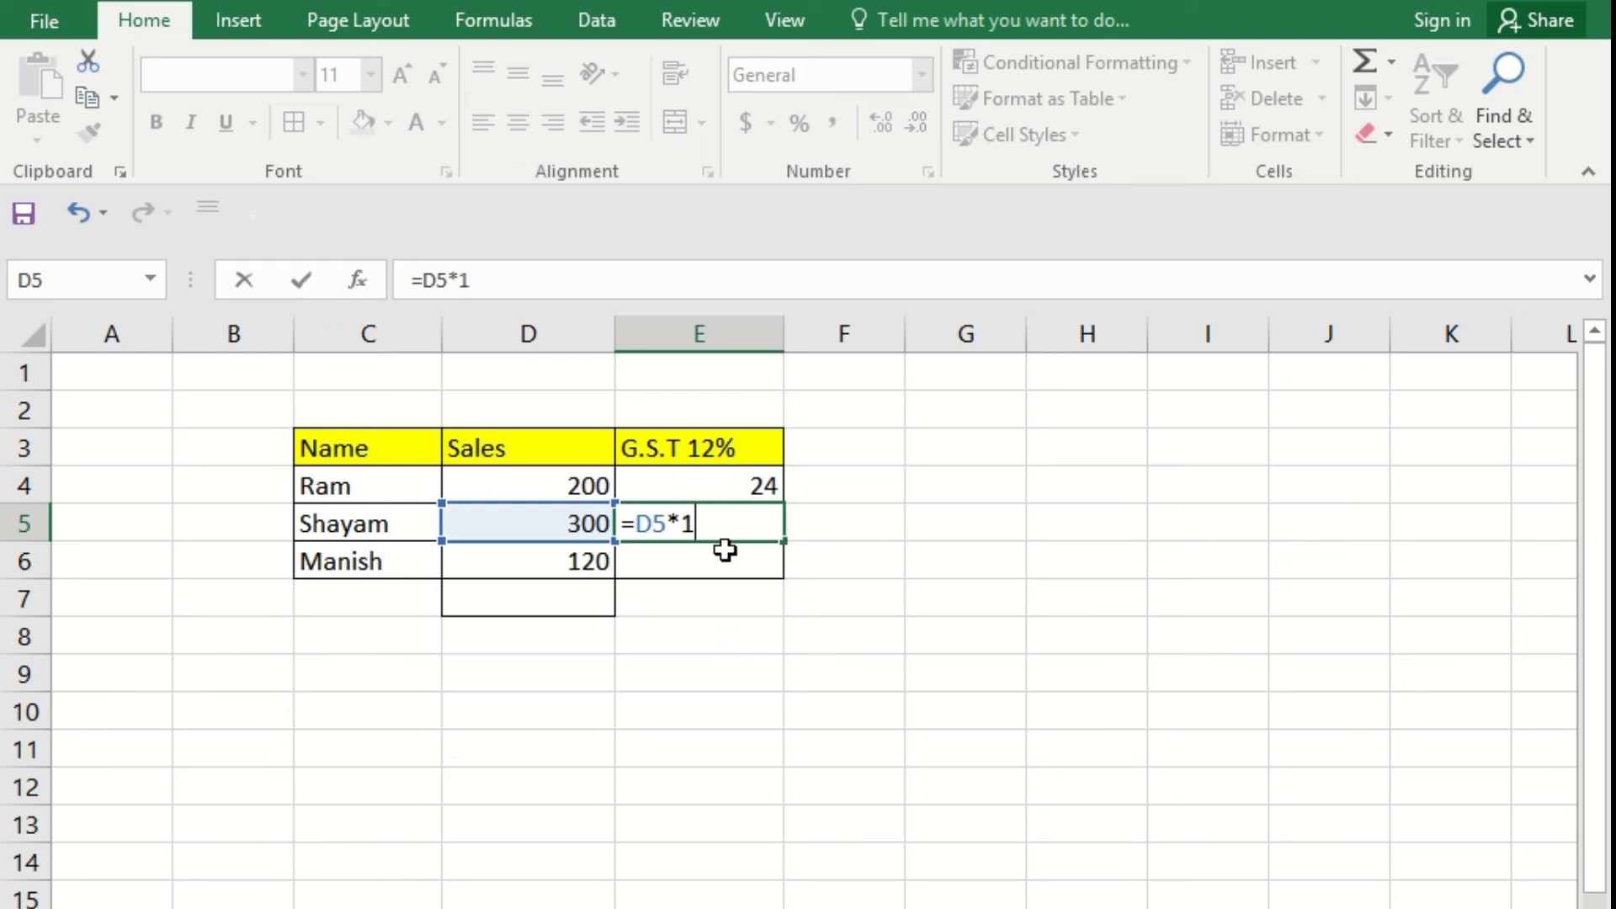
{"action": "type", "text": "12%"}
{"action": "key", "text": "Return"}
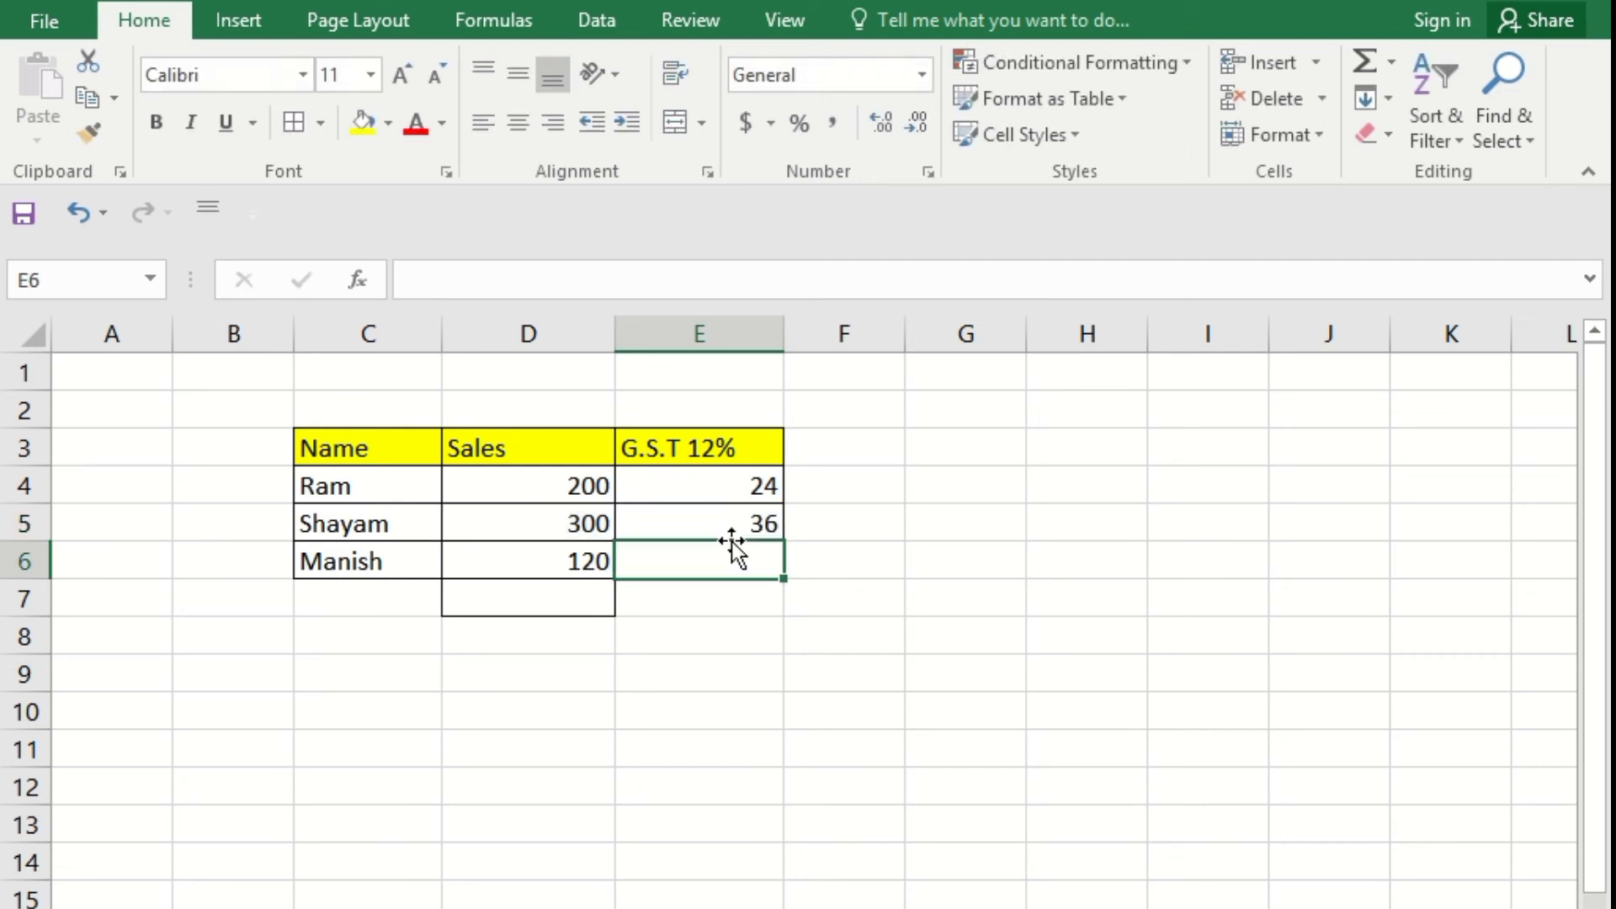
{"action": "left_click", "coordinate": [731, 522]}
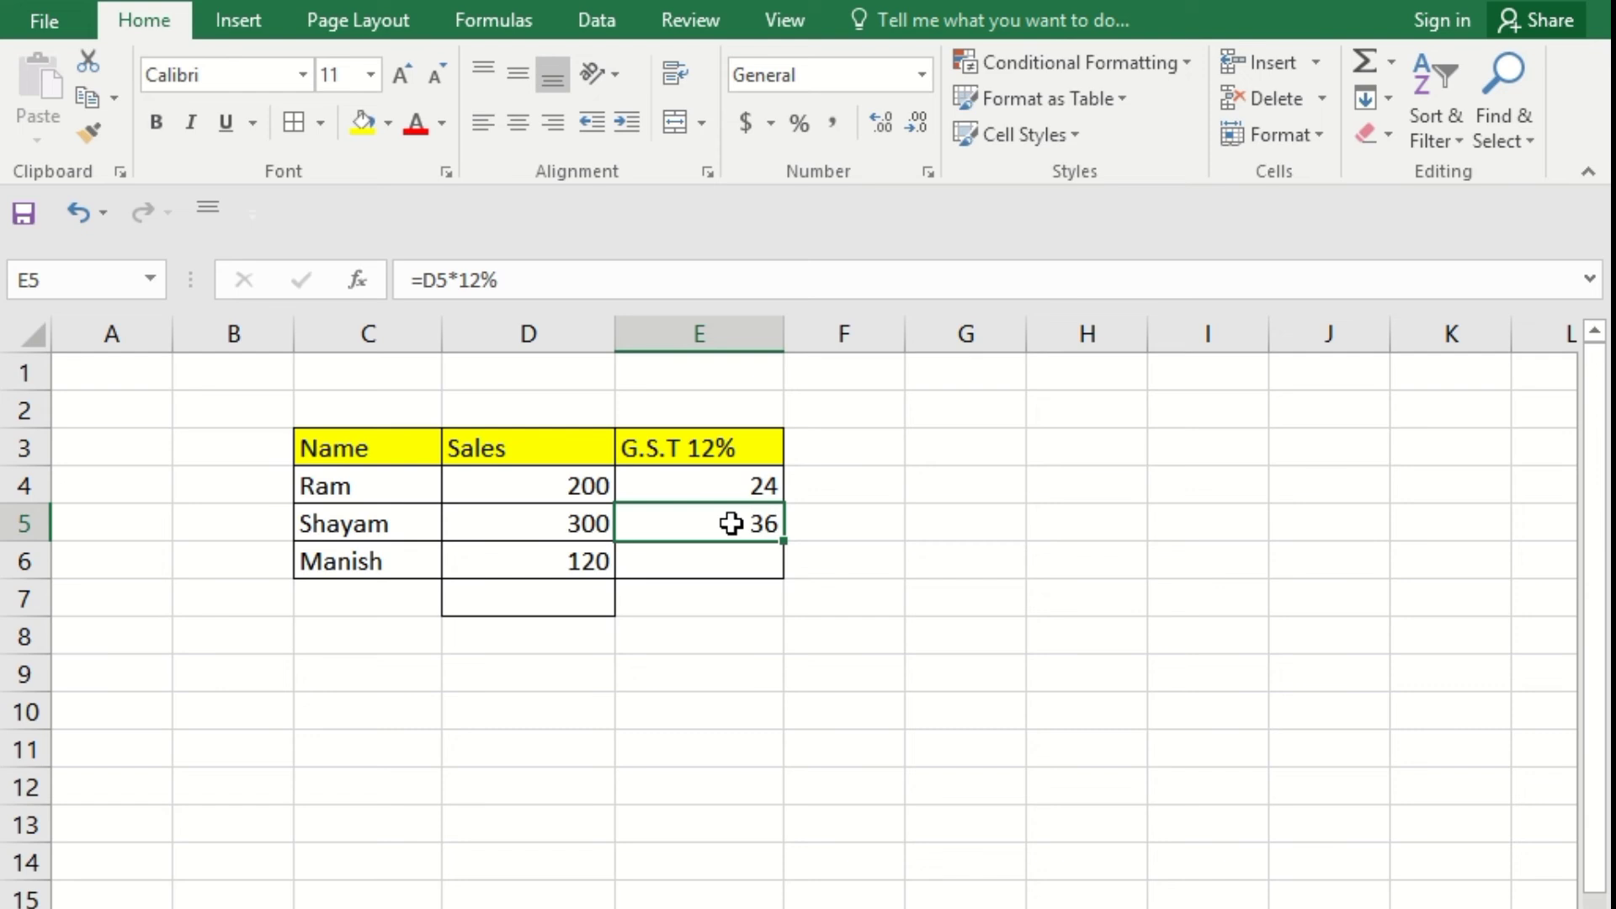
{"action": "key", "text": "BackSpace"}
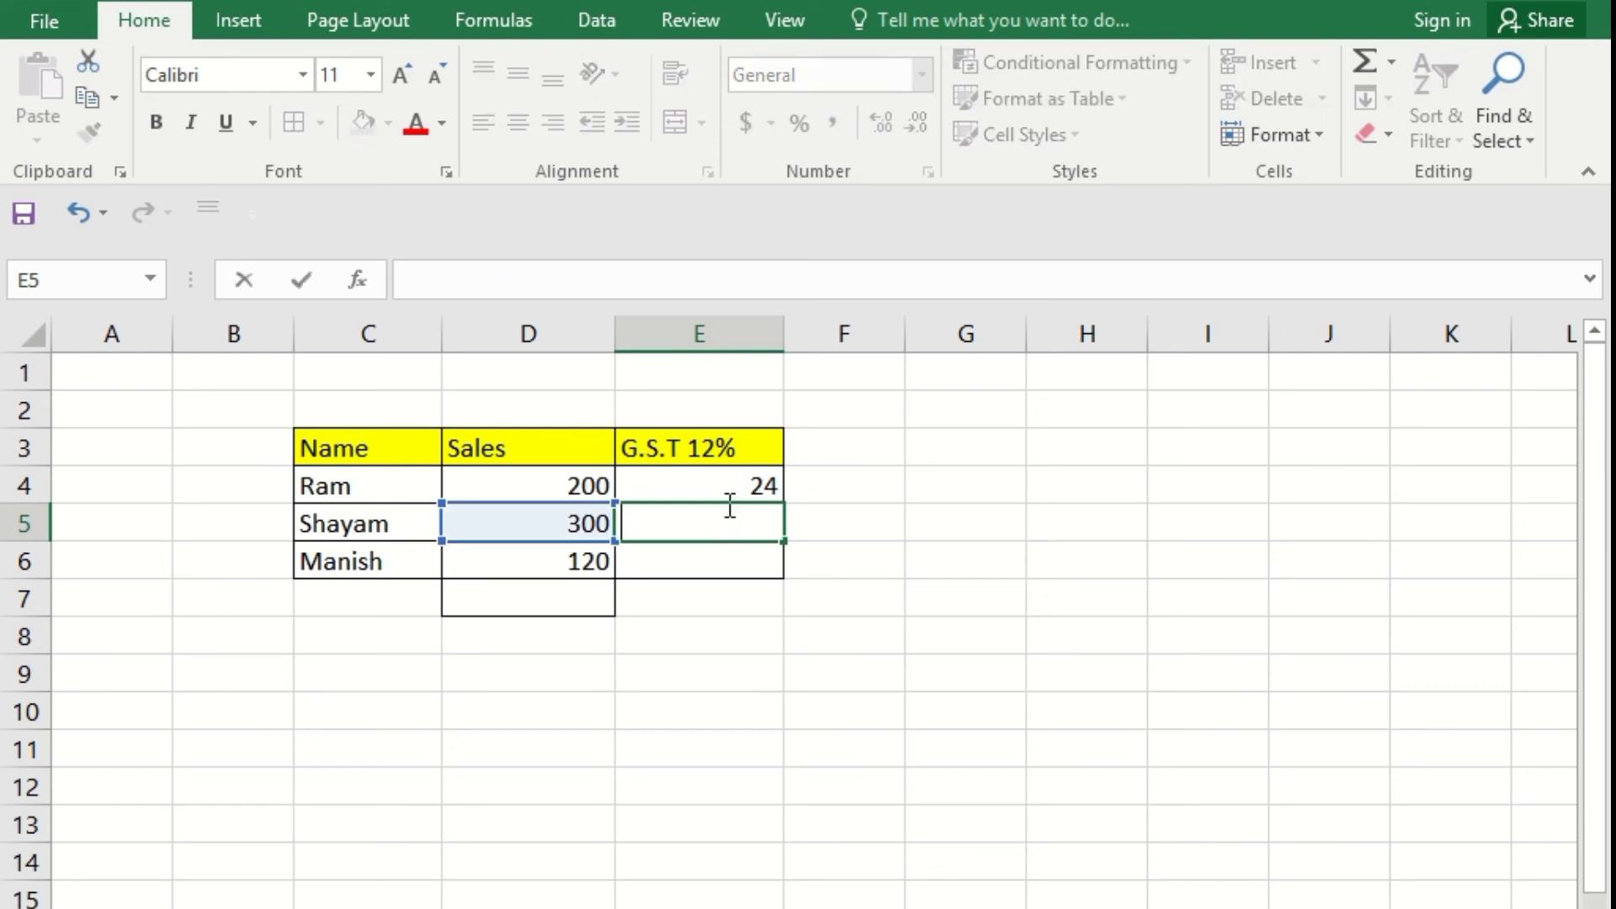
Fill the G.S.T formula in E4 down through E6 for the remaining sales rows
{"action": "left_click", "coordinate": [728, 490]}
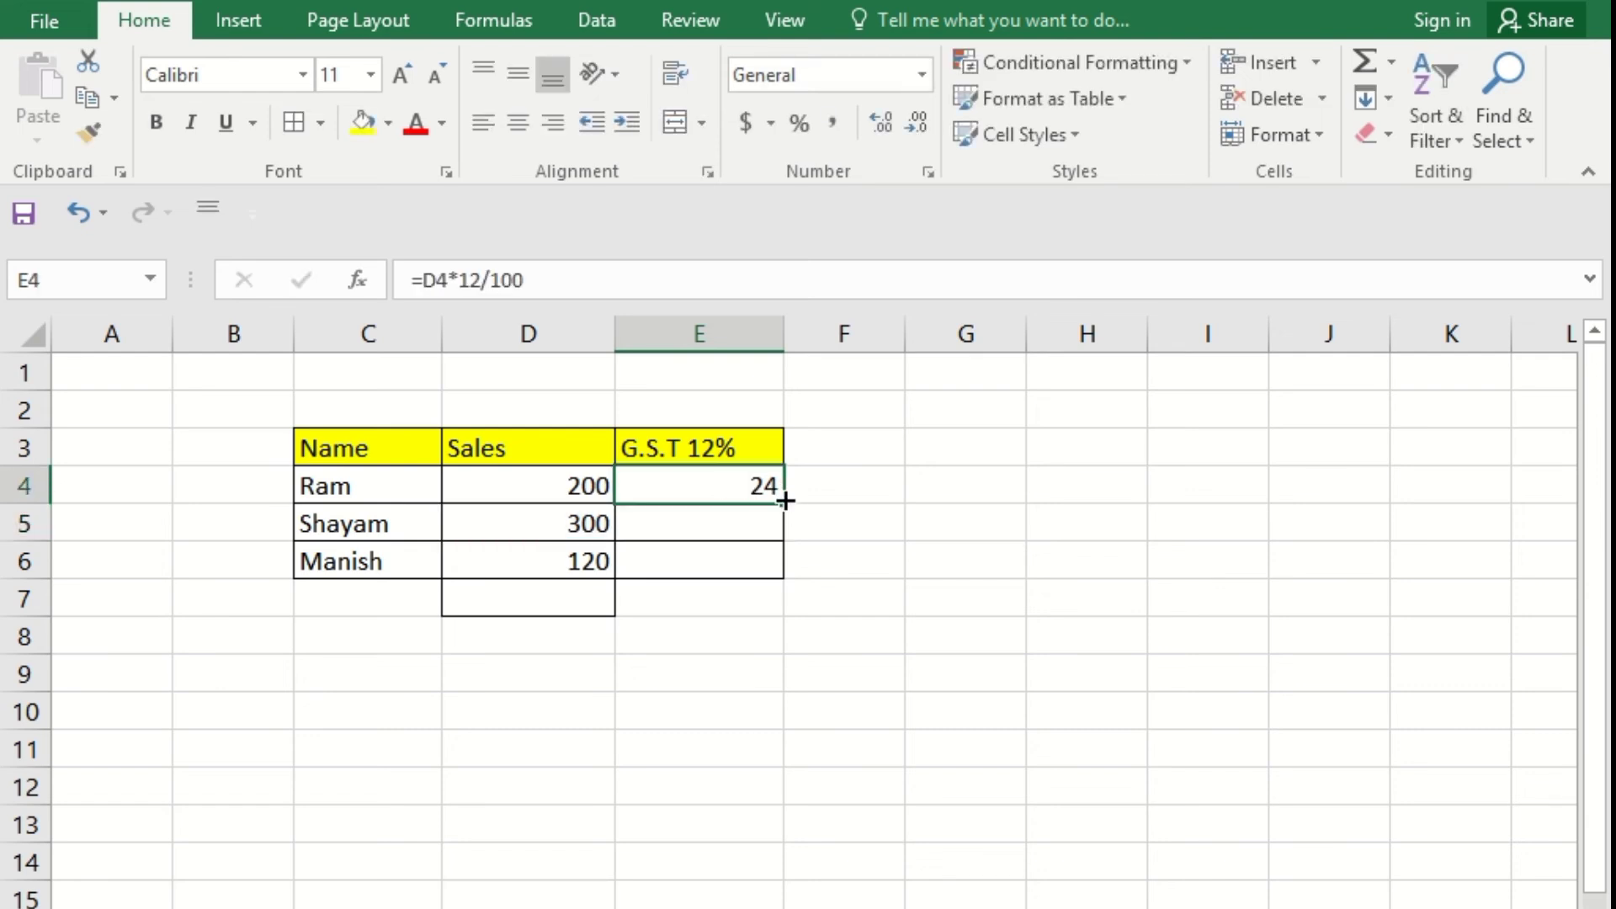
{"action": "left_click_drag", "start_coordinate": [786, 509], "coordinate": [779, 585]}
{"action": "left_click", "coordinate": [841, 551]}
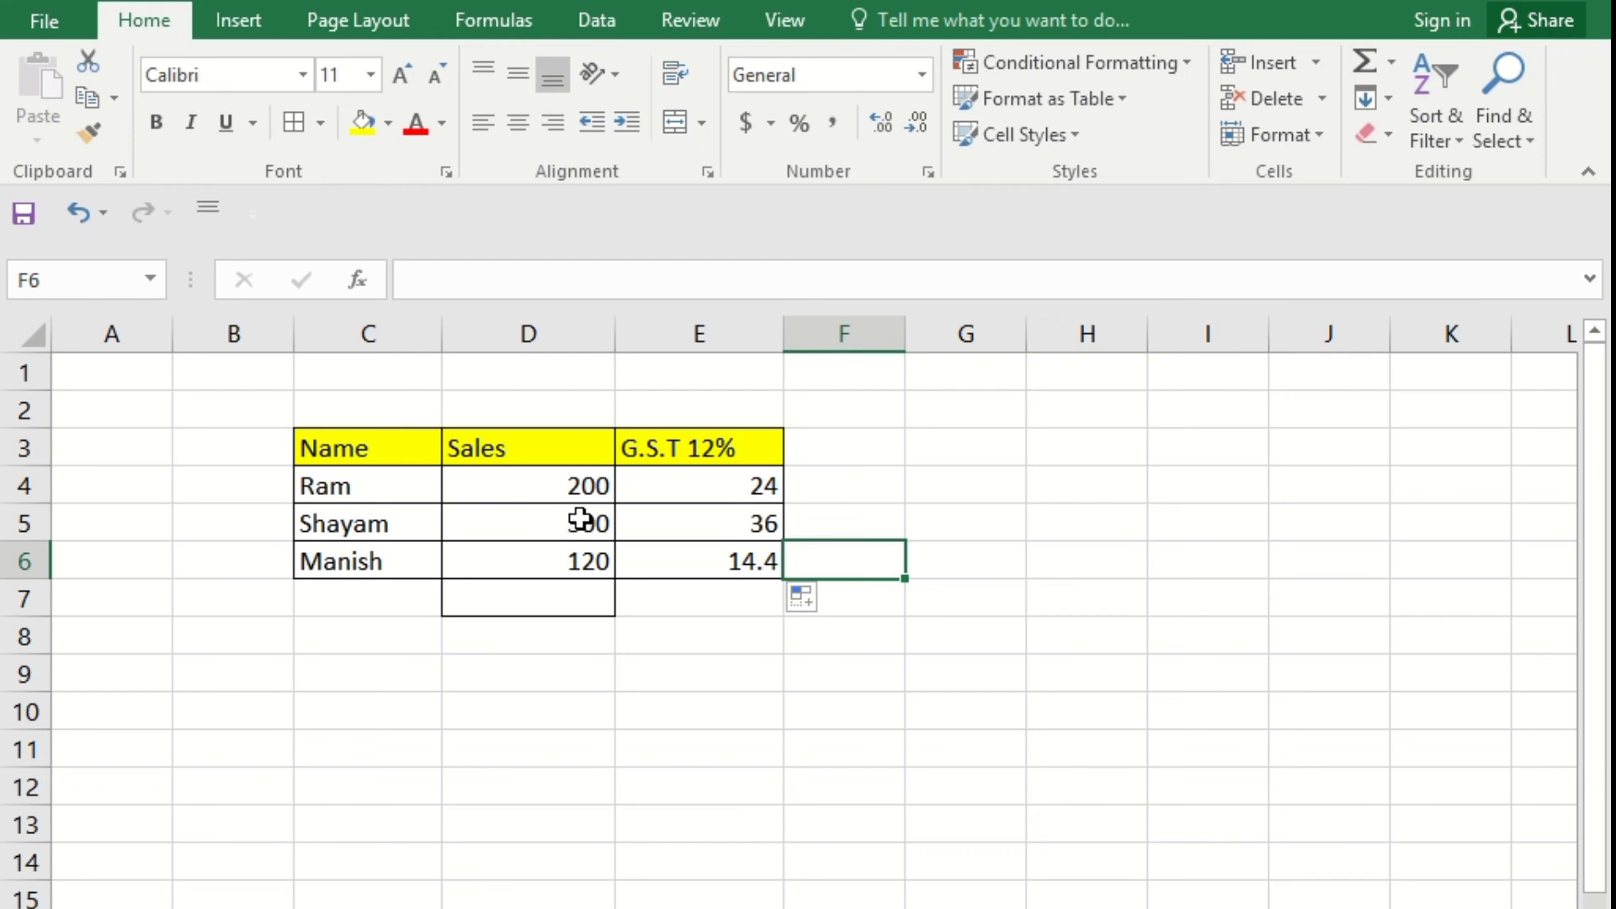
Enter =SUM(D4:D6) in D7 to total the sales values
{"action": "left_click", "coordinate": [539, 594]}
{"action": "left_click_drag", "start_coordinate": [507, 477], "coordinate": [516, 568]}
{"action": "left_click", "coordinate": [509, 607]}
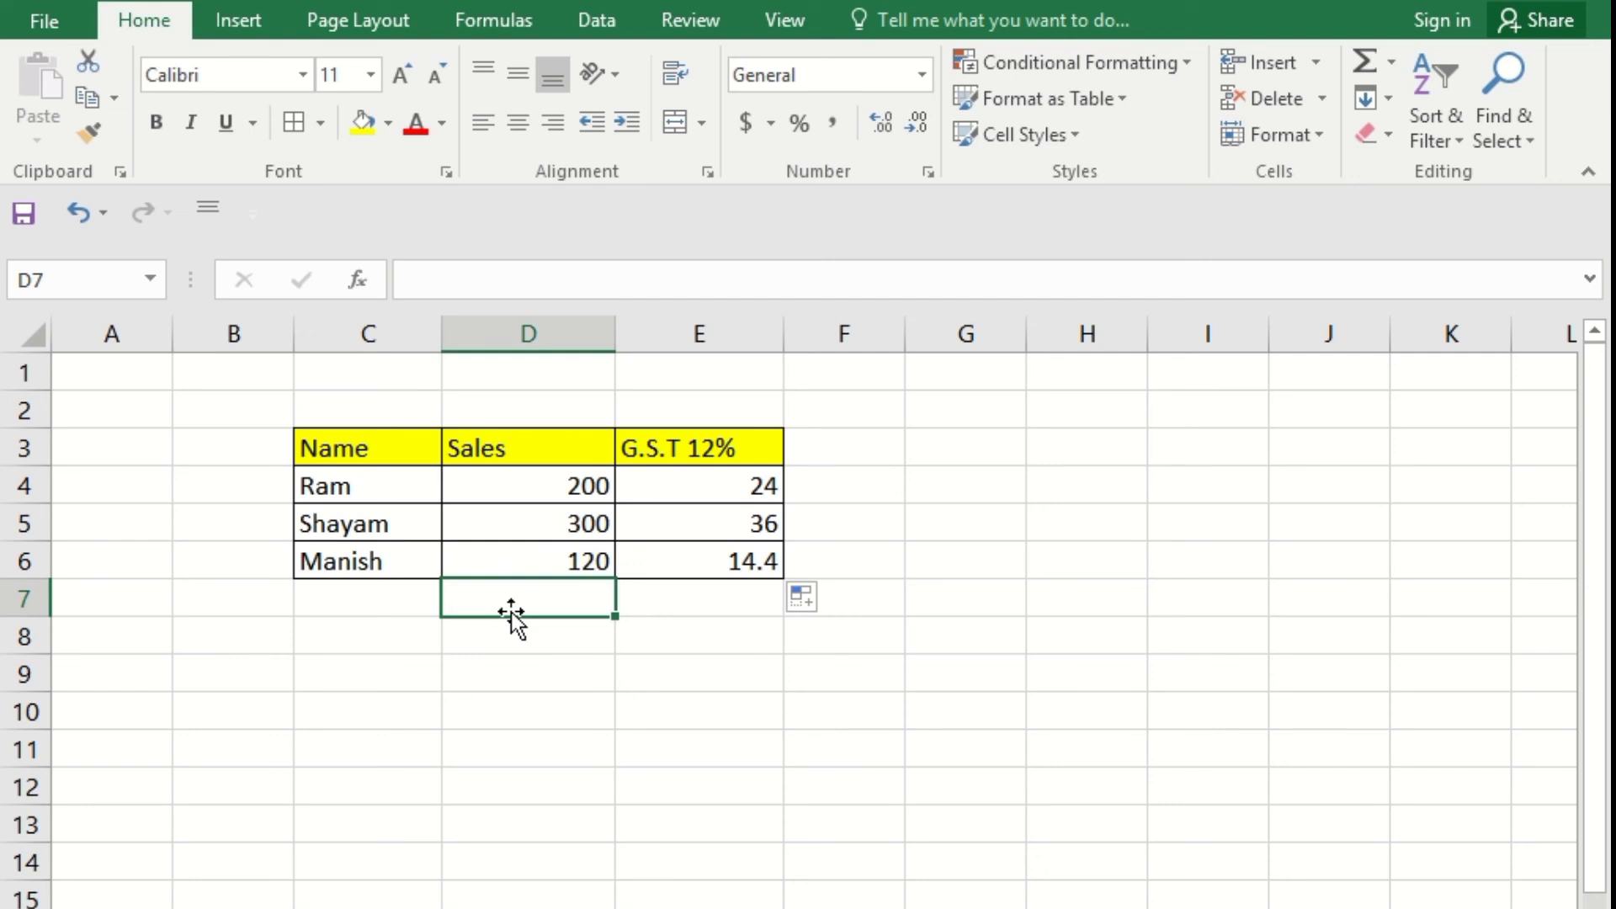
{"action": "type", "text": "=su"}
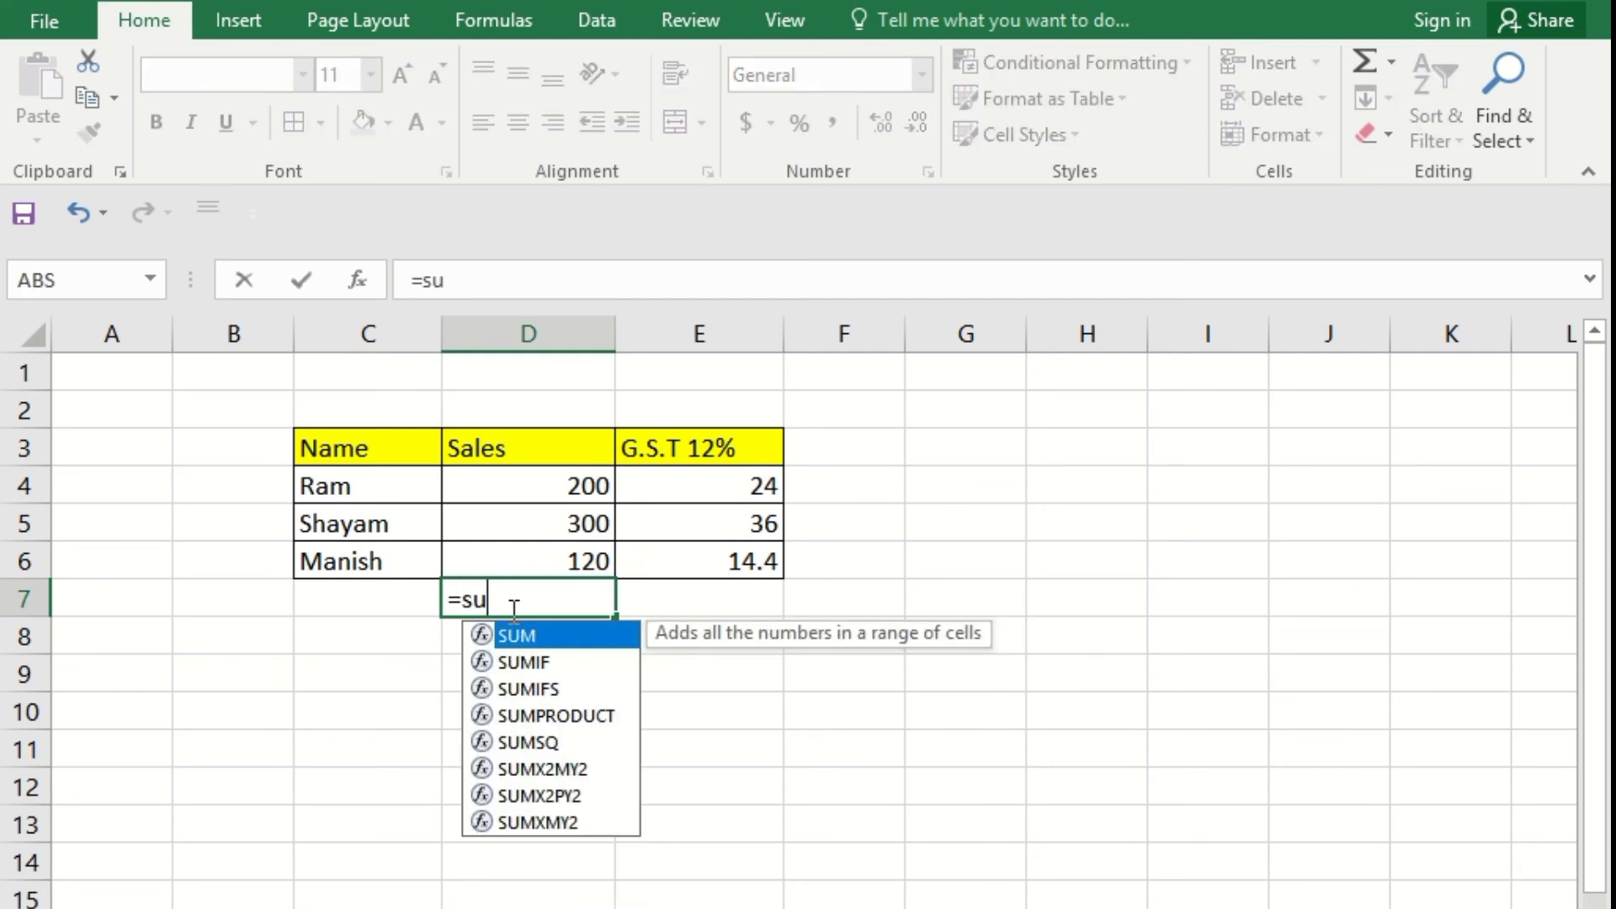
{"action": "type", "text": "m"}
{"action": "key", "text": "Tab"}
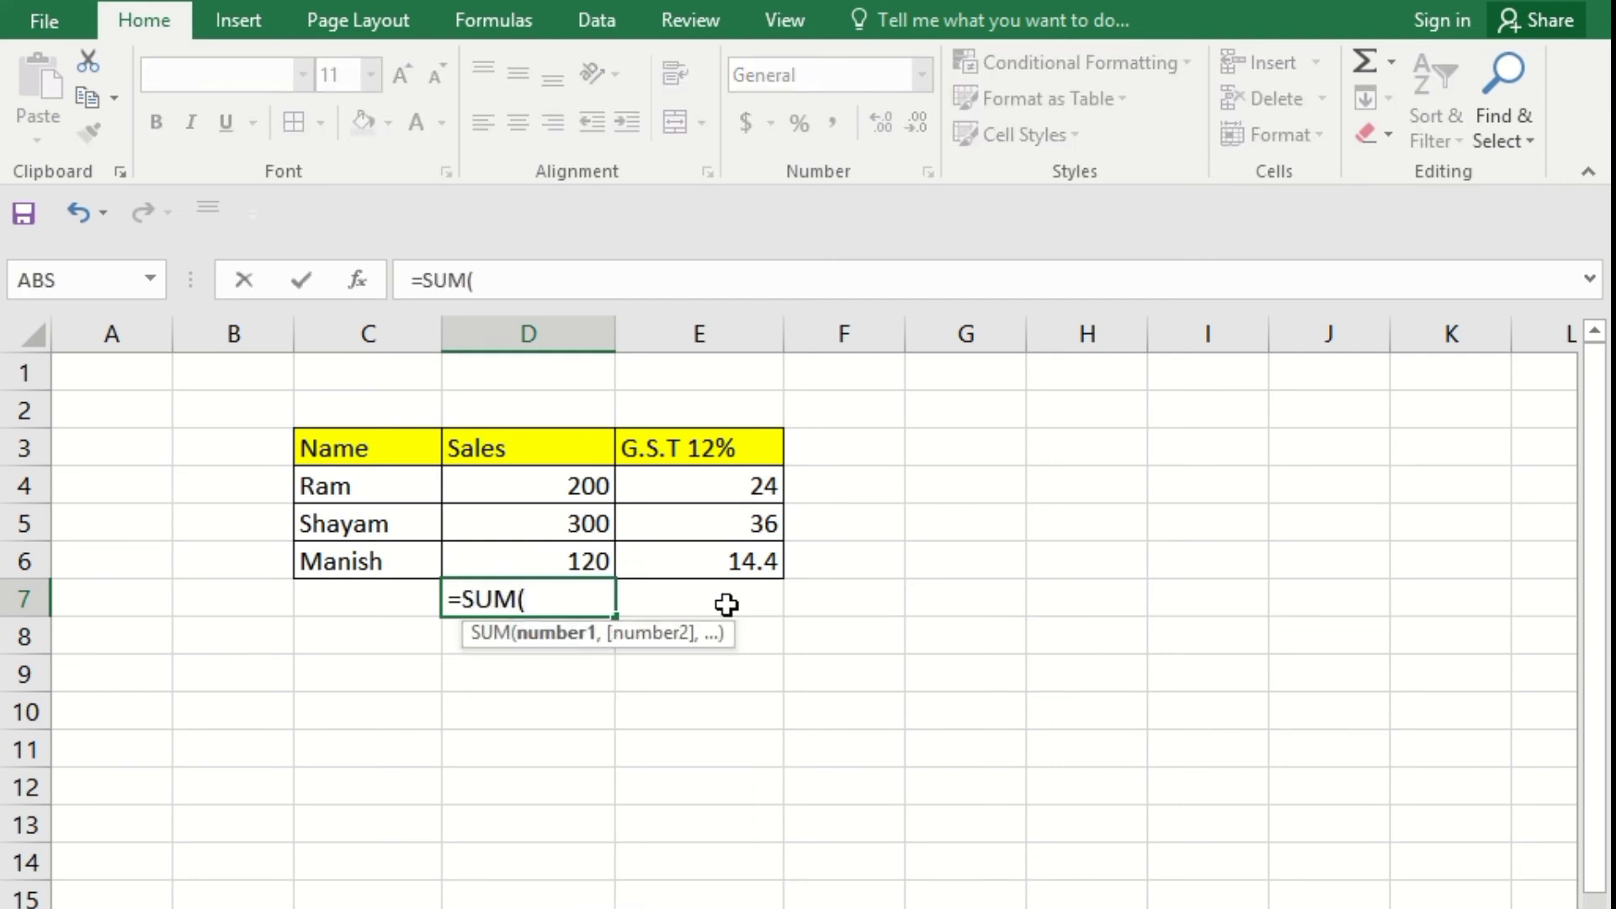
{"action": "left_click_drag", "start_coordinate": [527, 483], "coordinate": [524, 543]}
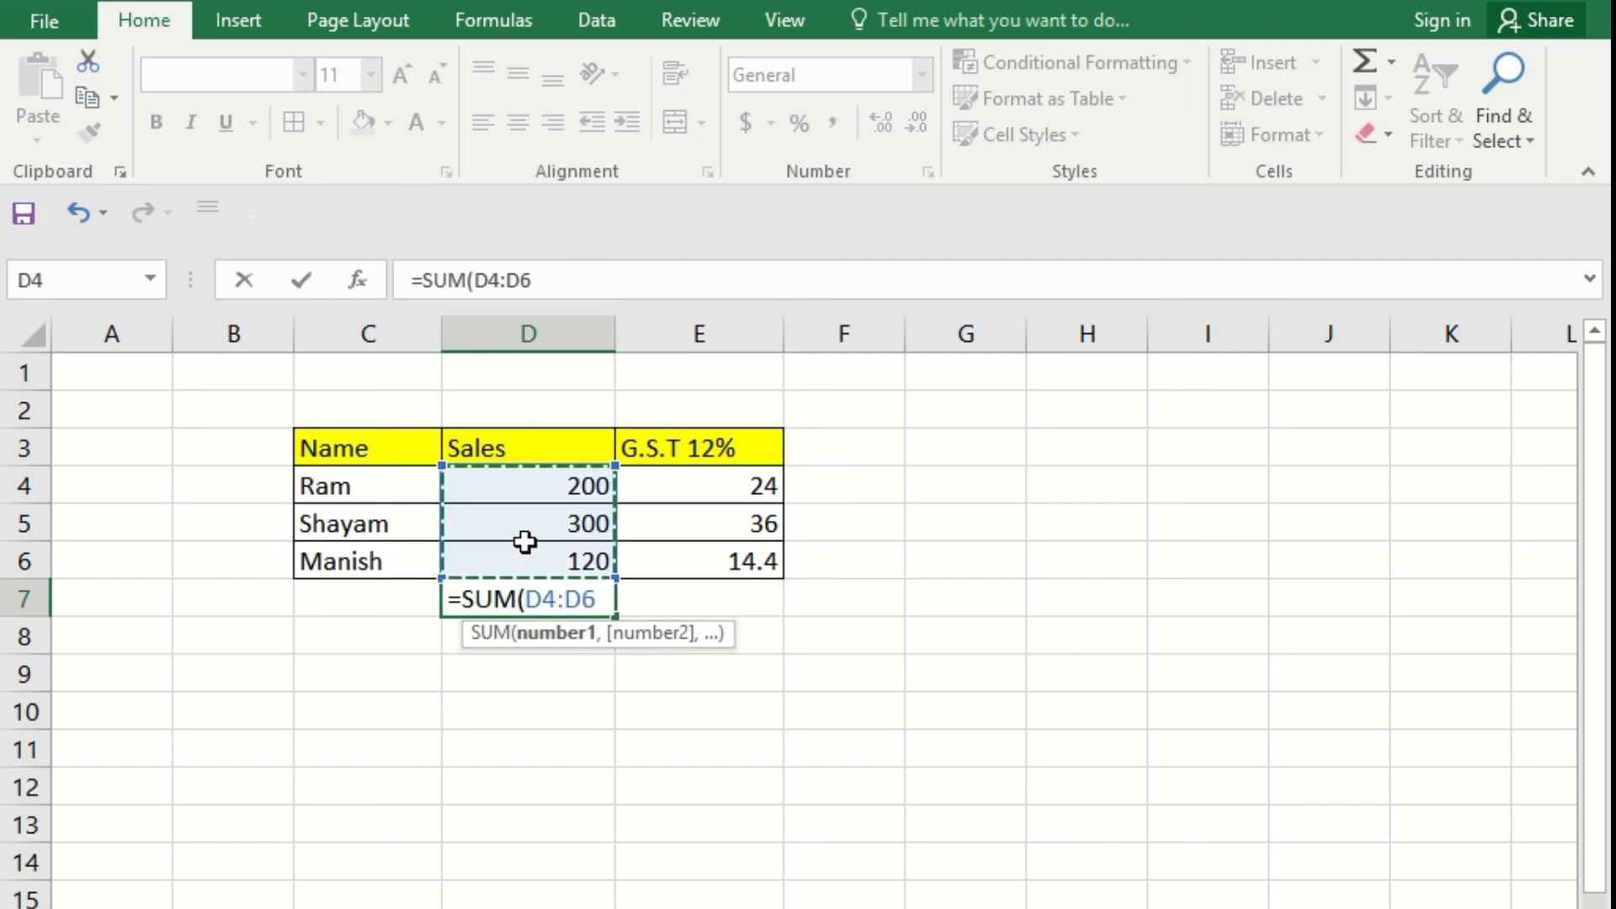
{"action": "type", "text": ")"}
{"action": "key", "text": "Return"}
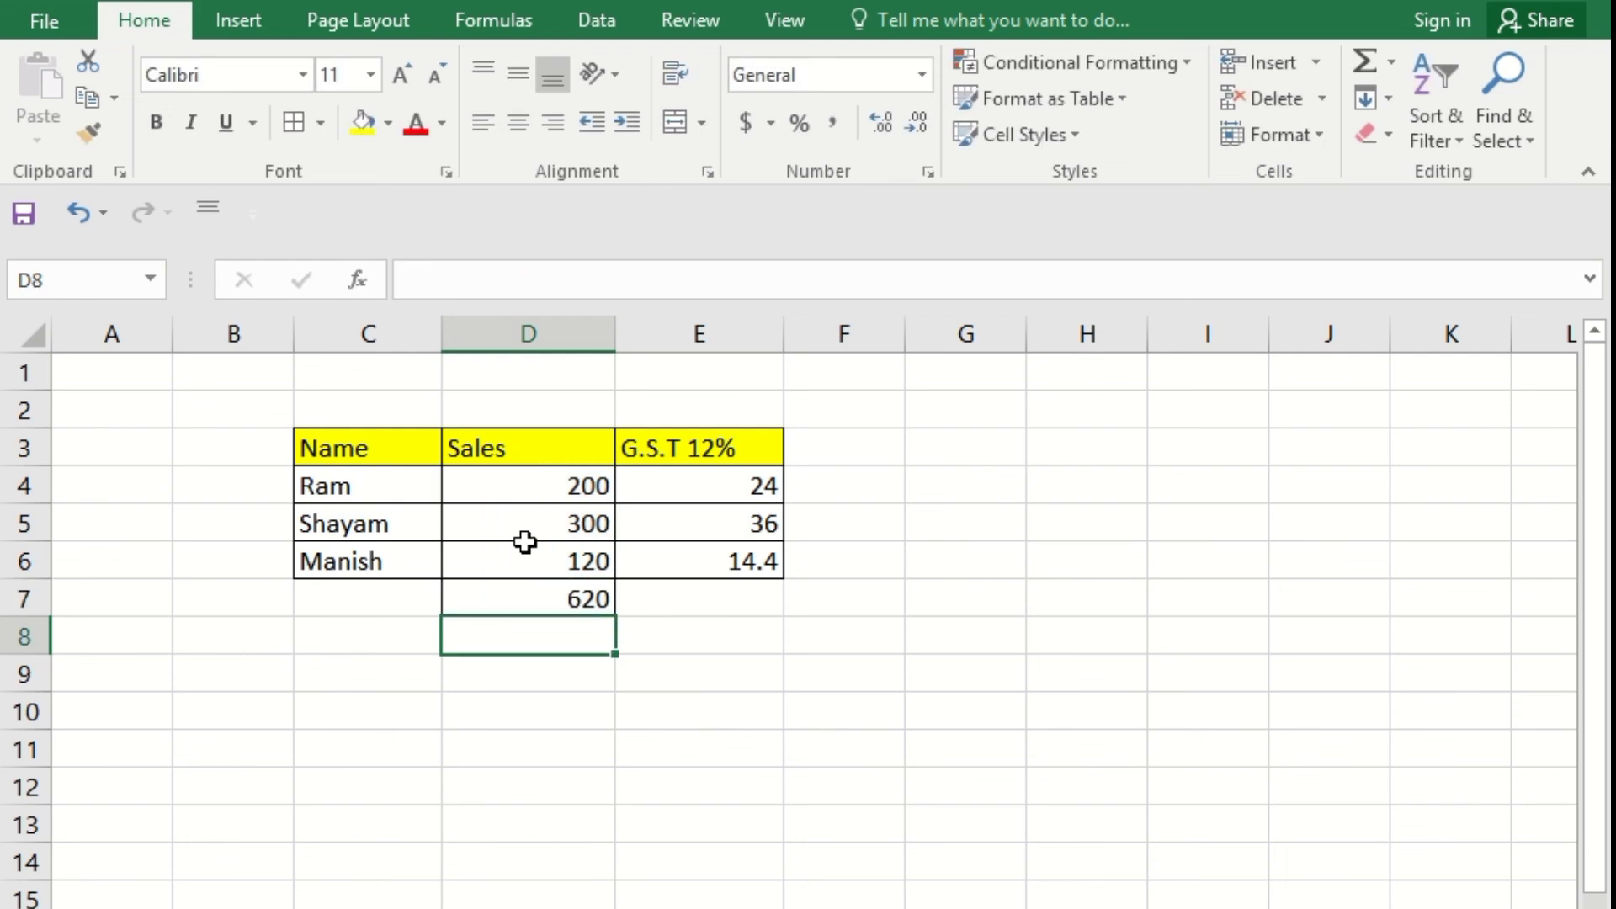
Examine the formulas behind the sales total in D7 and the G.S.T amounts in E4 and E5
{"action": "left_click", "coordinate": [553, 597]}
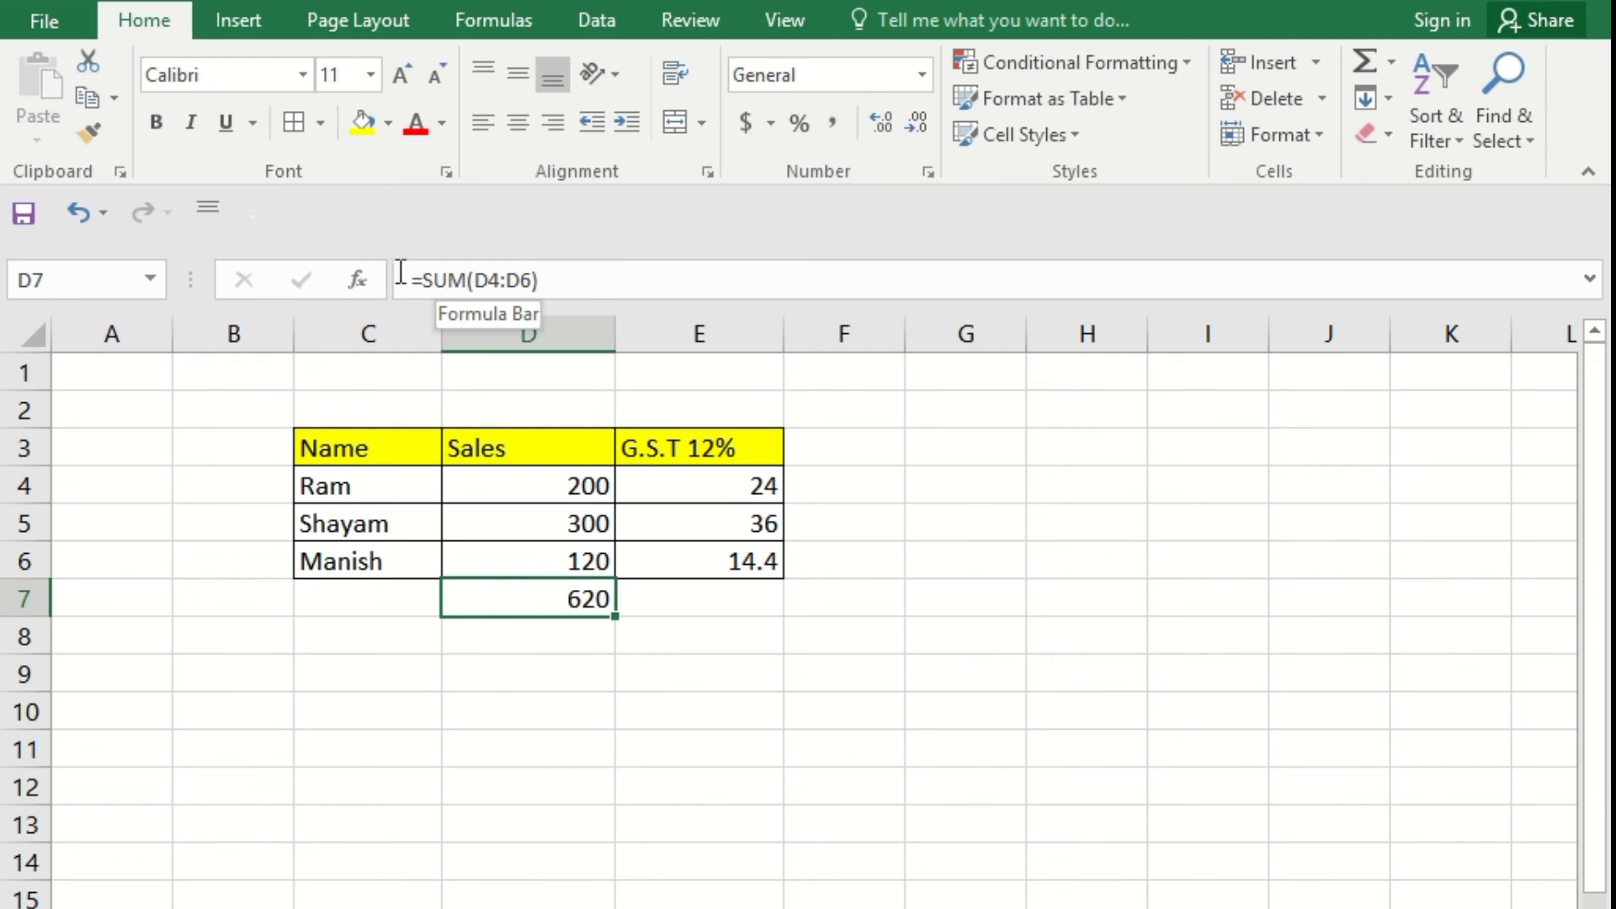
{"action": "left_click", "coordinate": [747, 482]}
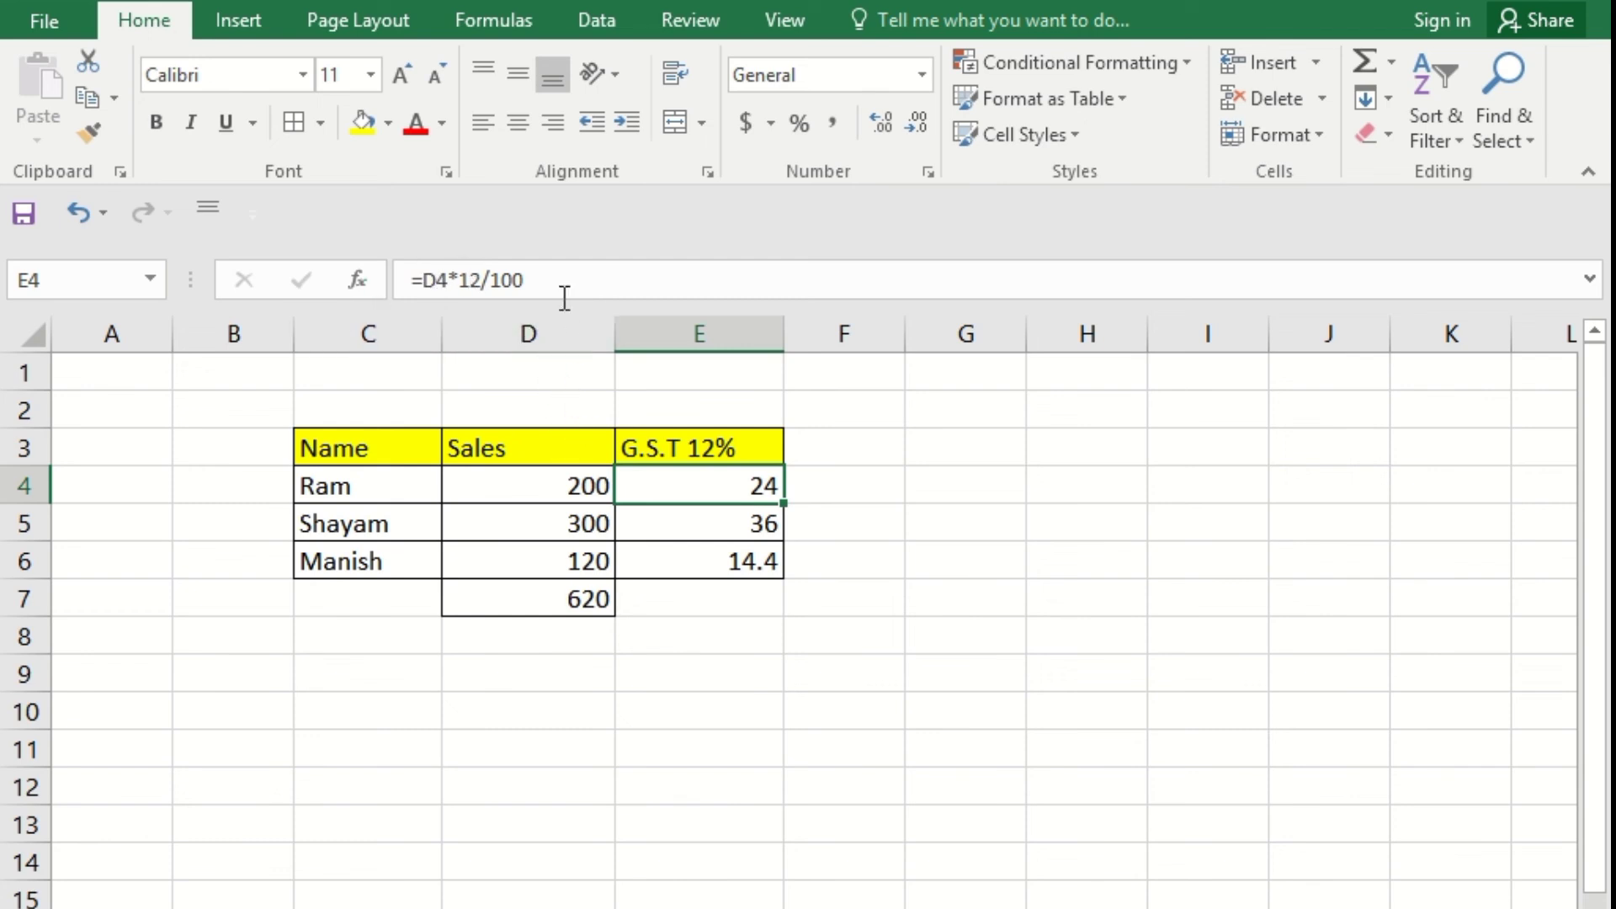
{"action": "left_click", "coordinate": [654, 524]}
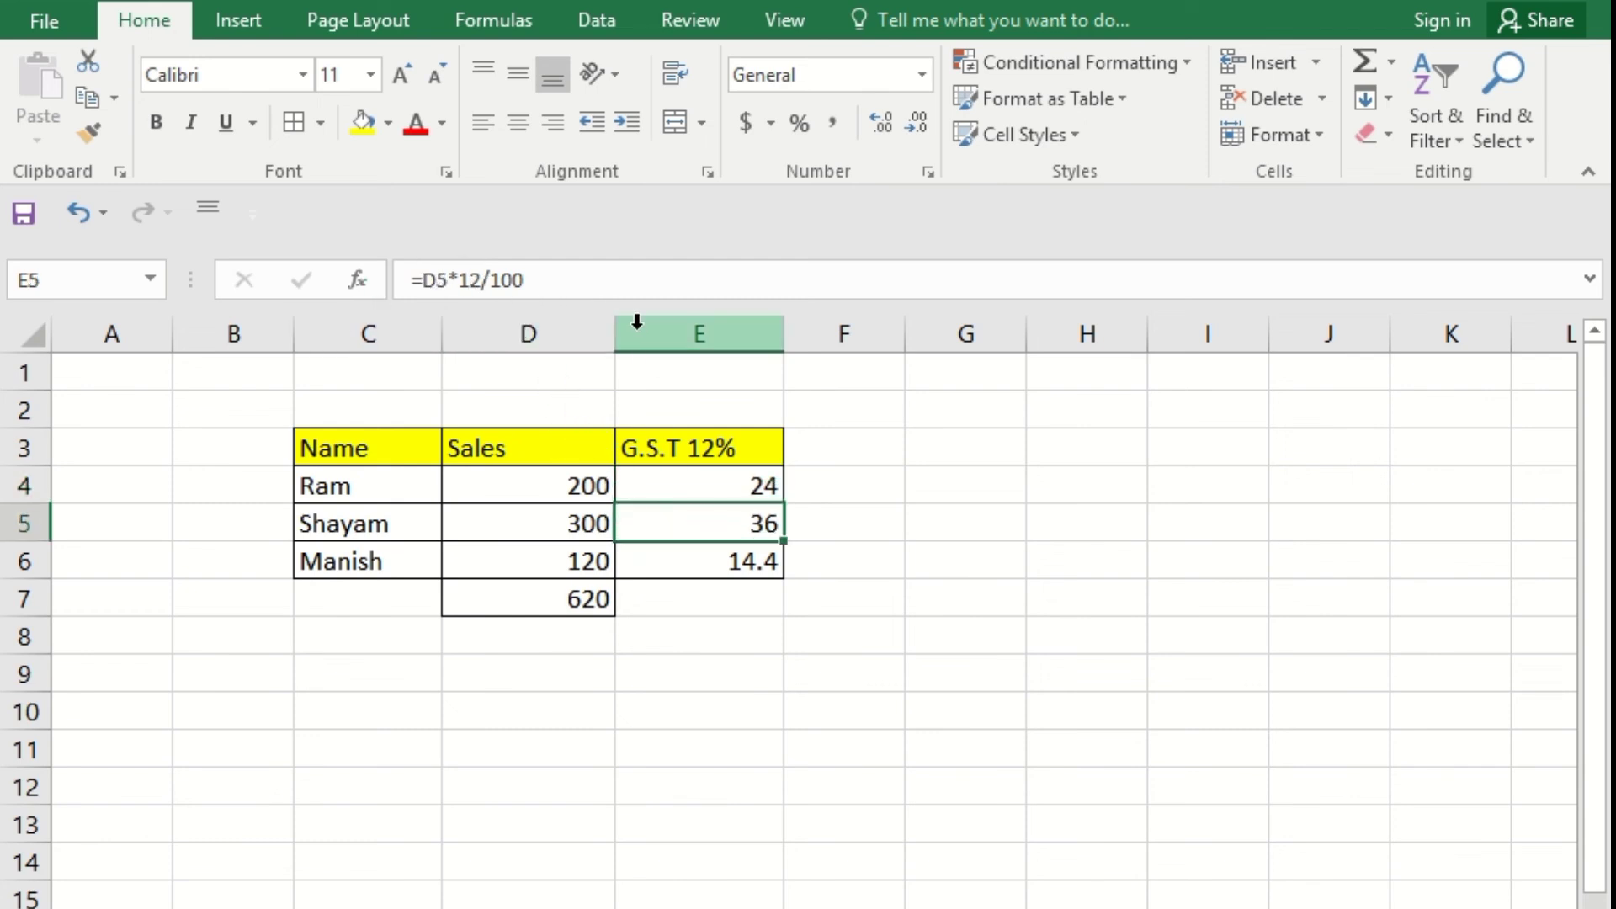
{"action": "left_click", "coordinate": [554, 287]}
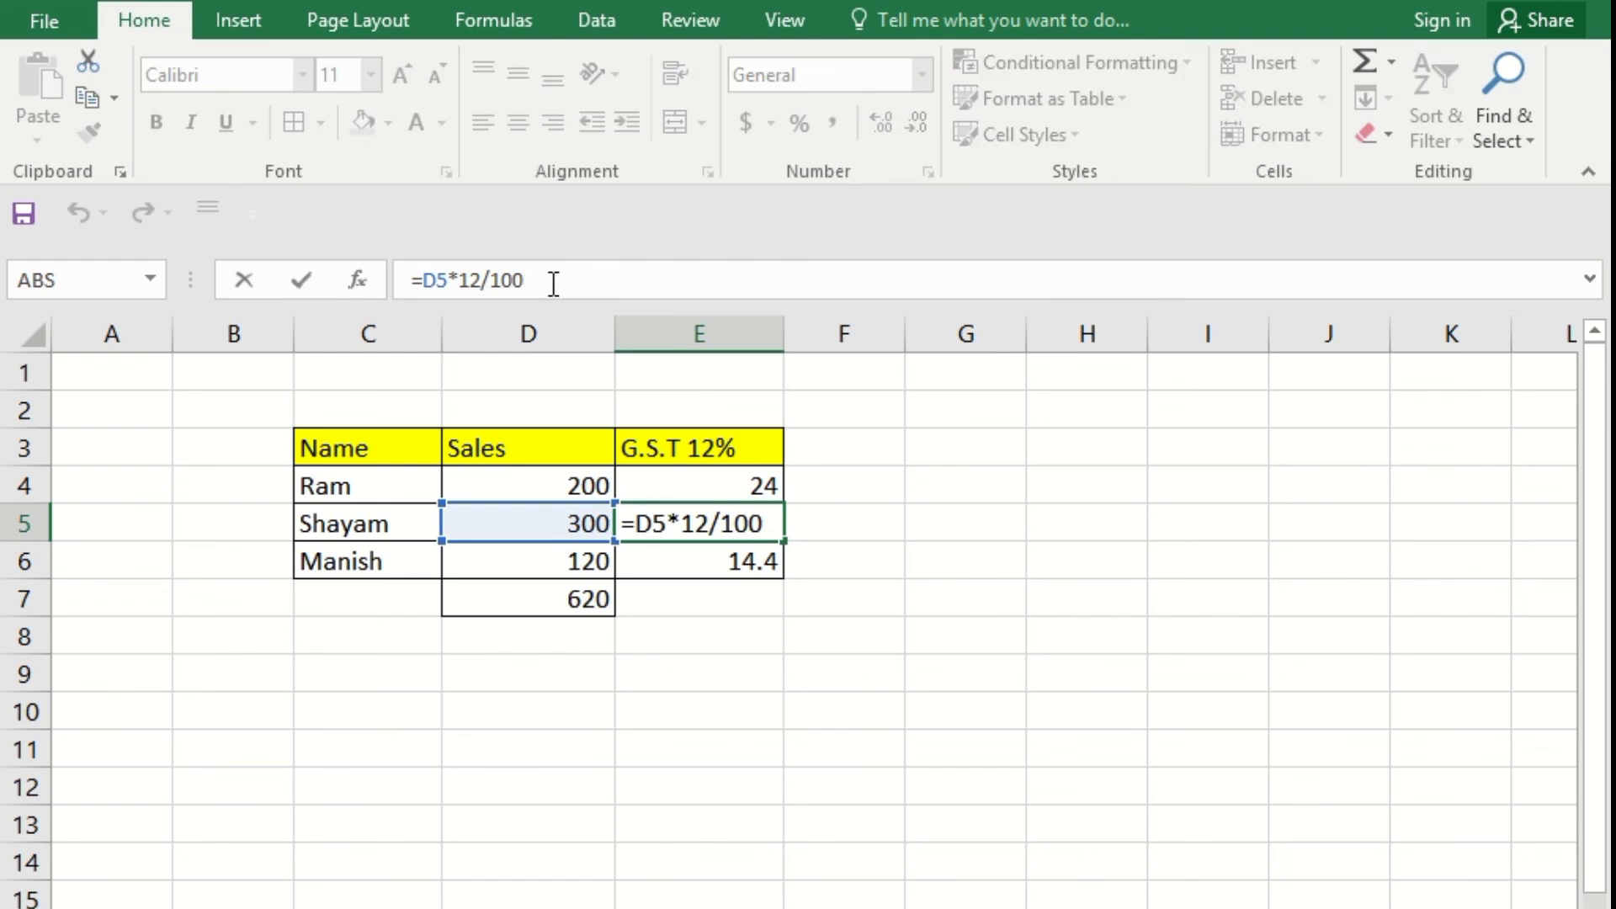
{"action": "key", "text": "Return"}
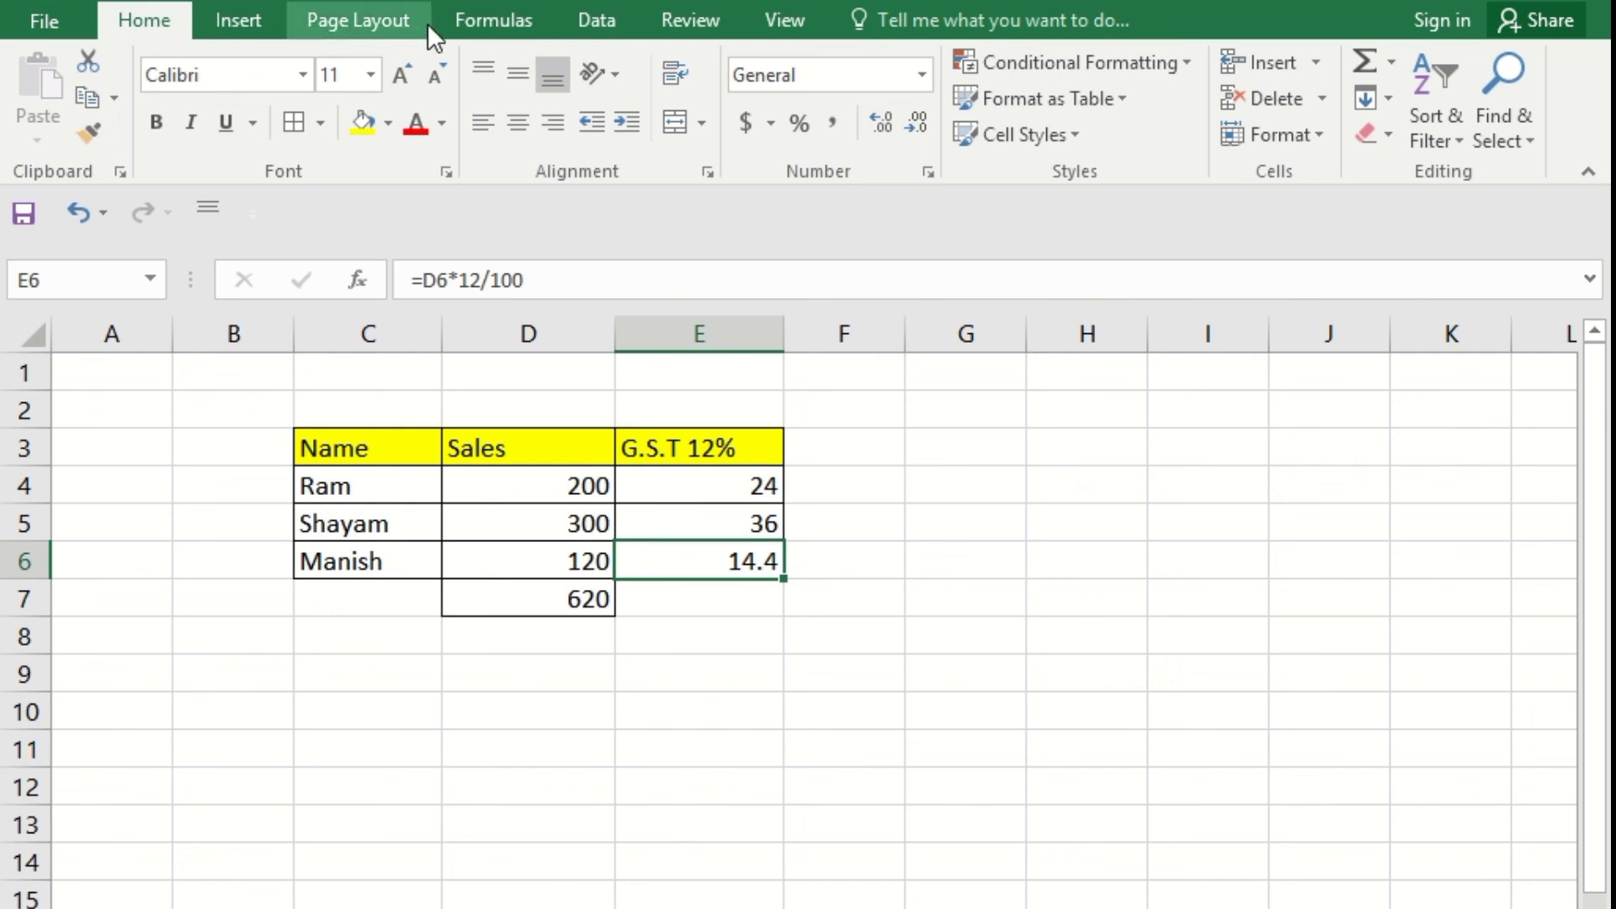
Turn on Show Formulas to display the worksheet's formulas in the cells instead of their results
{"action": "left_click", "coordinate": [522, 18]}
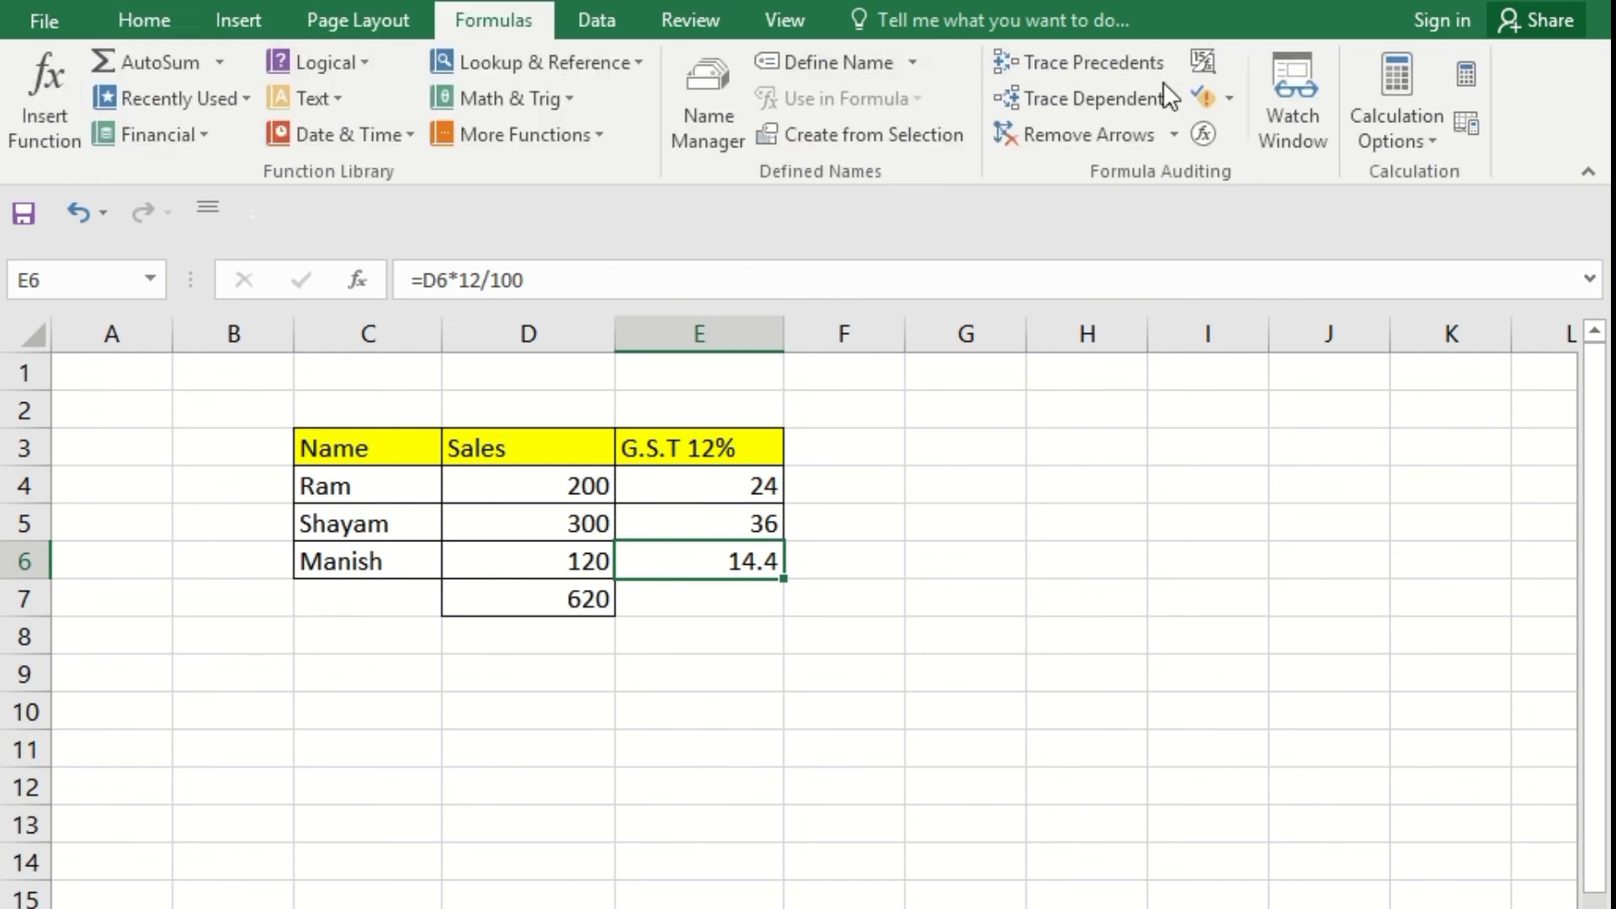
{"action": "left_click", "coordinate": [1203, 54]}
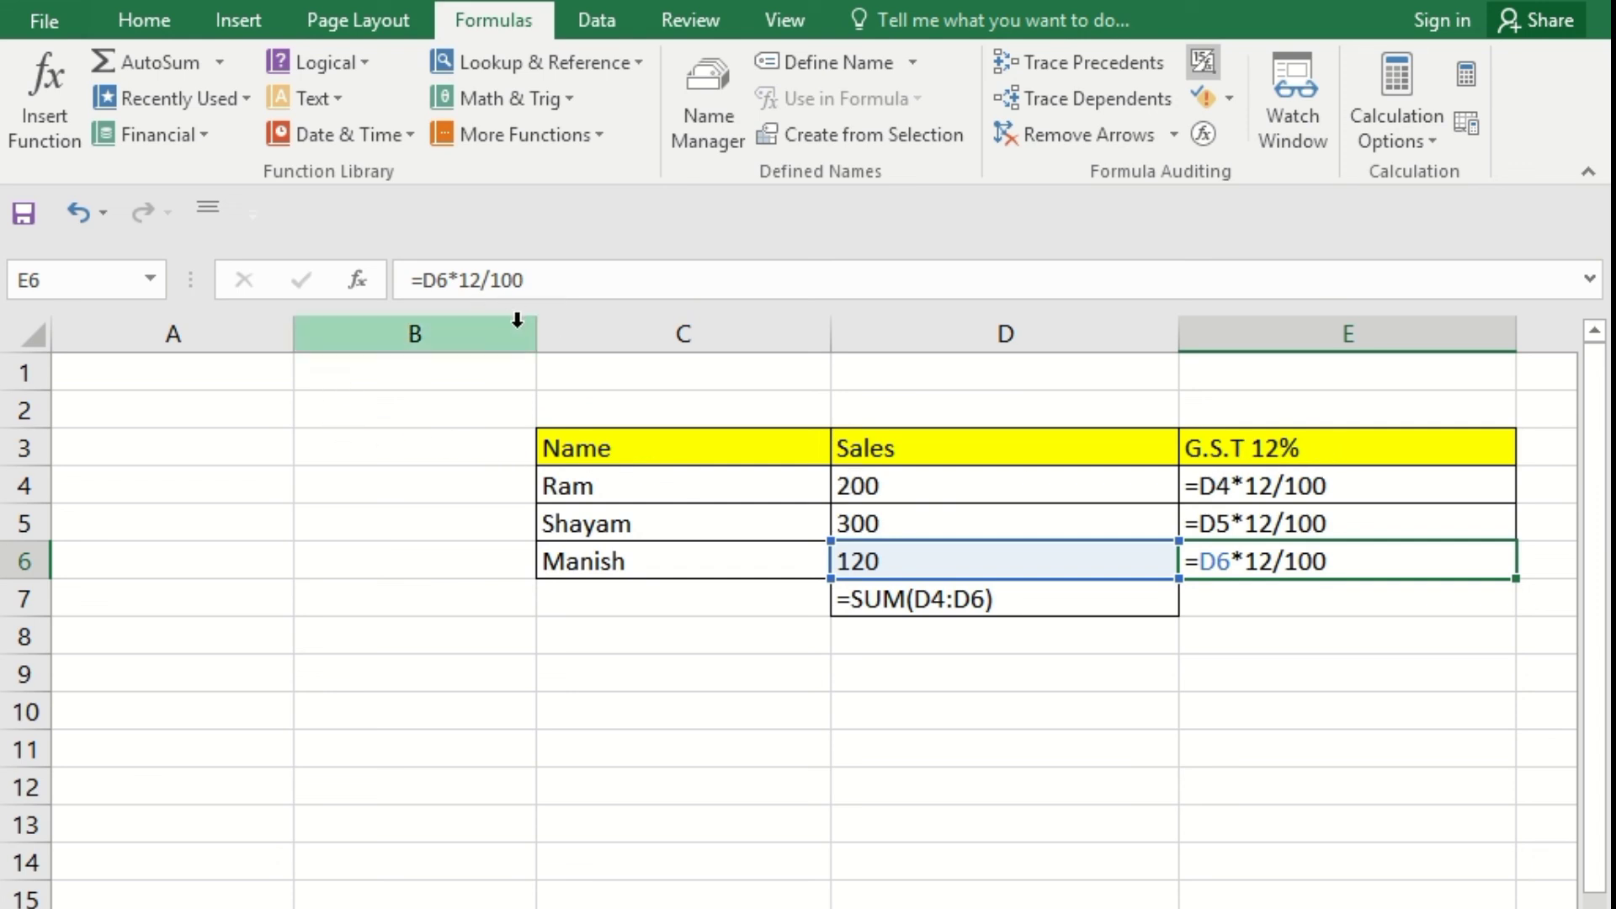
{"action": "left_click_drag", "start_coordinate": [536, 332], "coordinate": [115, 336]}
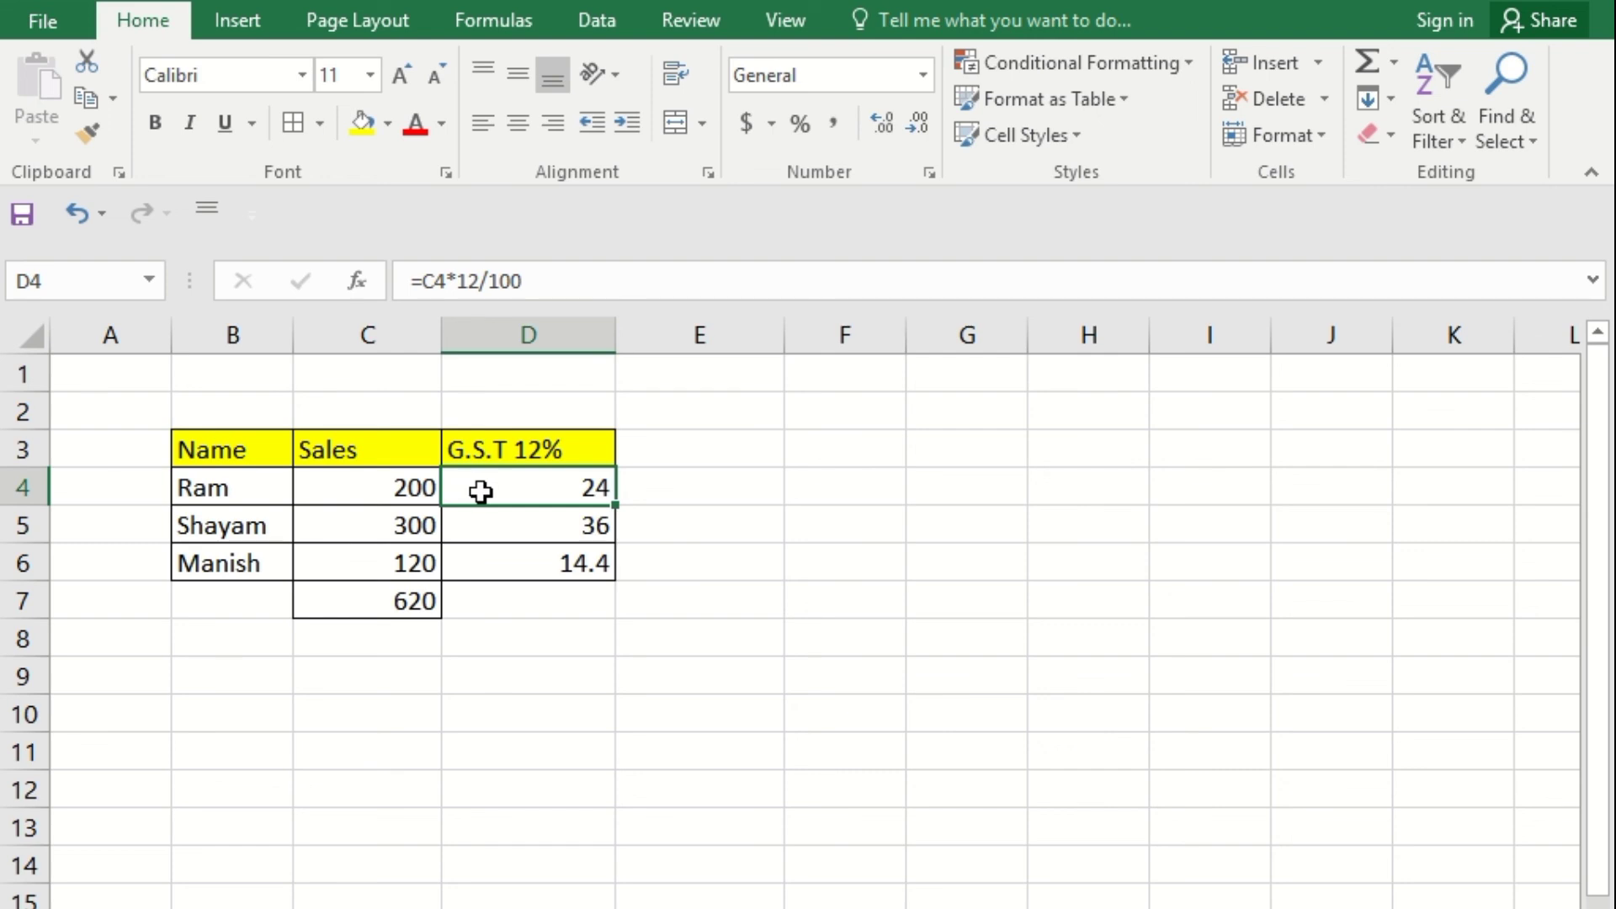
Widen column C slightly, and try a taller row 4 before reducing its height again
{"action": "left_click", "coordinate": [516, 635]}
{"action": "left_click", "coordinate": [683, 561]}
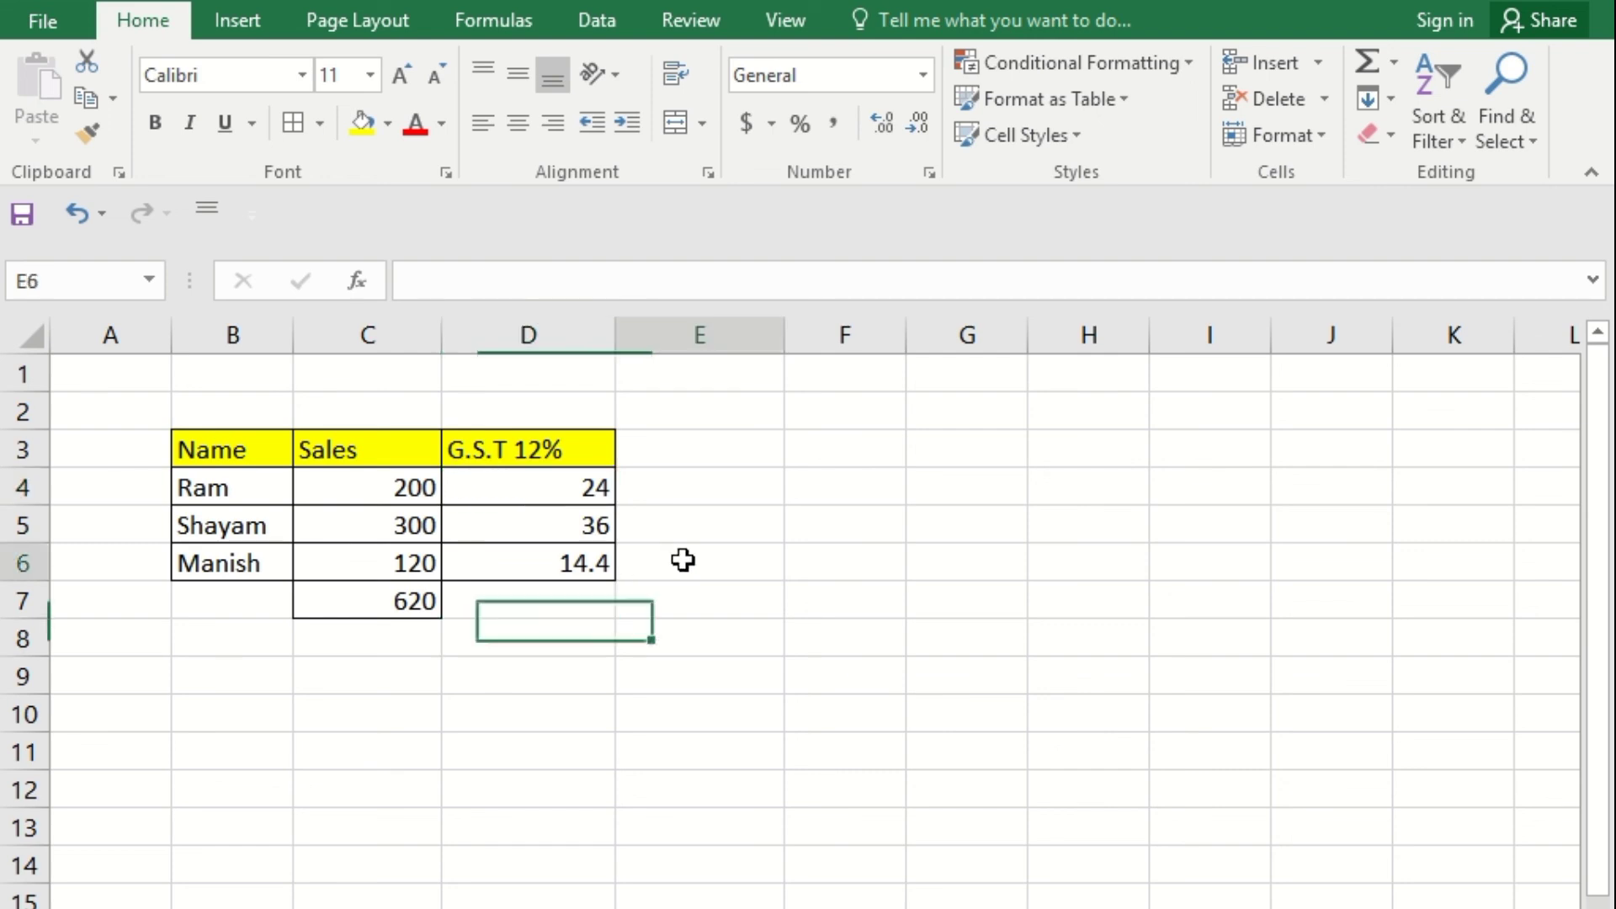
{"action": "left_click", "coordinate": [532, 488]}
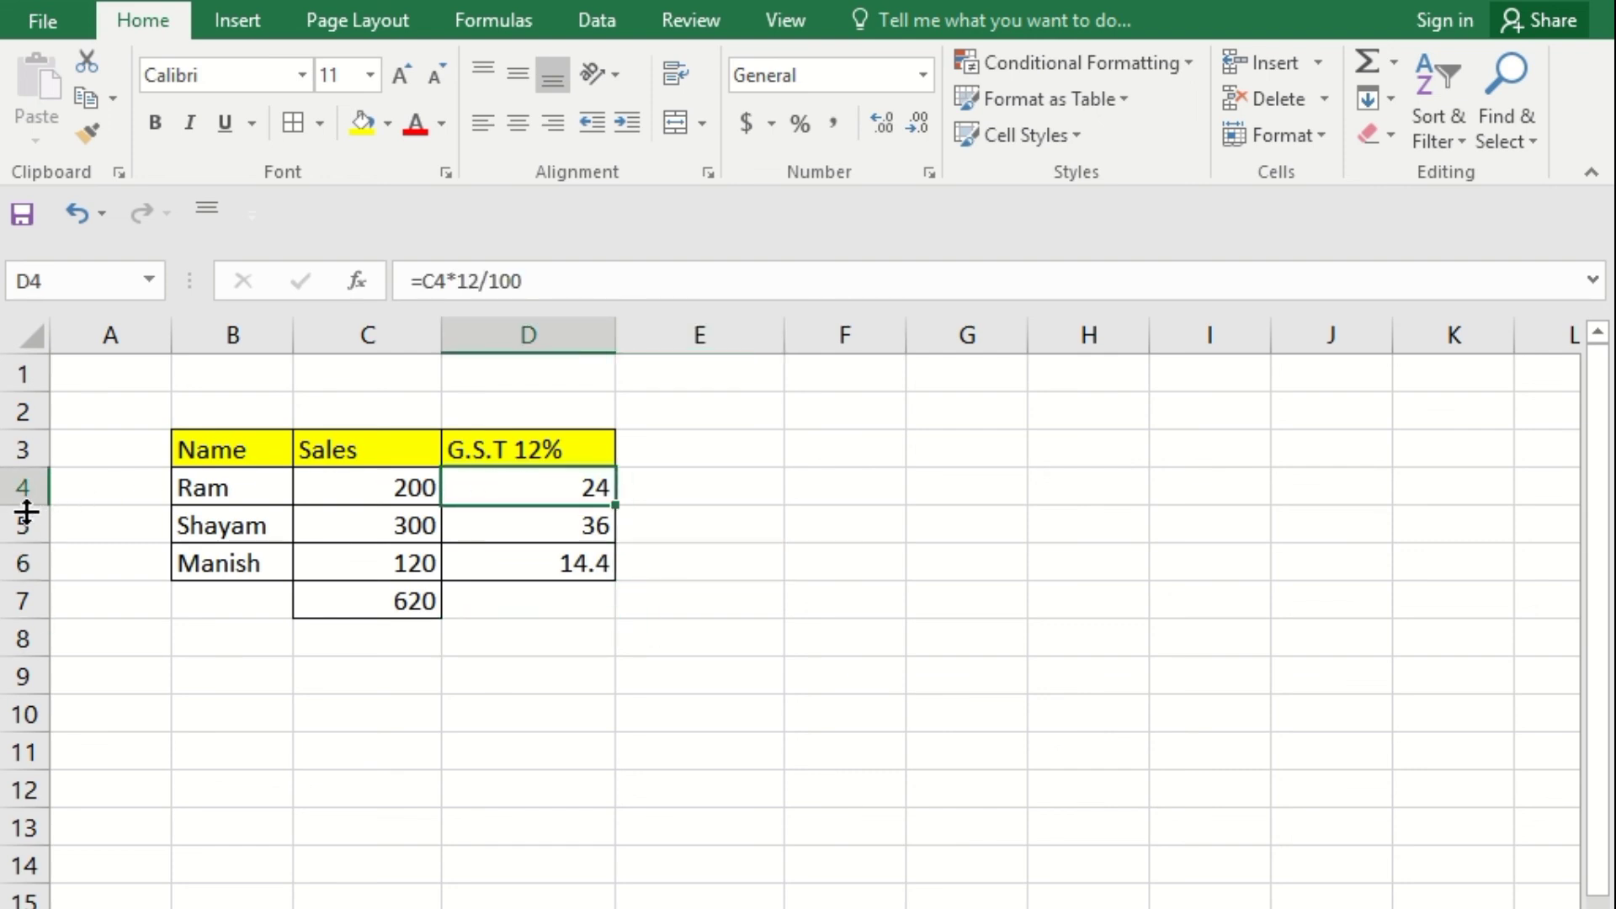
{"action": "left_click_drag", "start_coordinate": [23, 504], "coordinate": [34, 526]}
{"action": "mouse_move", "coordinate": [438, 320]}
{"action": "left_mouse_down"}
{"action": "mouse_move", "coordinate": [523, 329]}
{"action": "mouse_move", "coordinate": [487, 339]}
{"action": "mouse_move", "coordinate": [541, 332]}
{"action": "mouse_move", "coordinate": [447, 345]}
{"action": "left_mouse_up"}
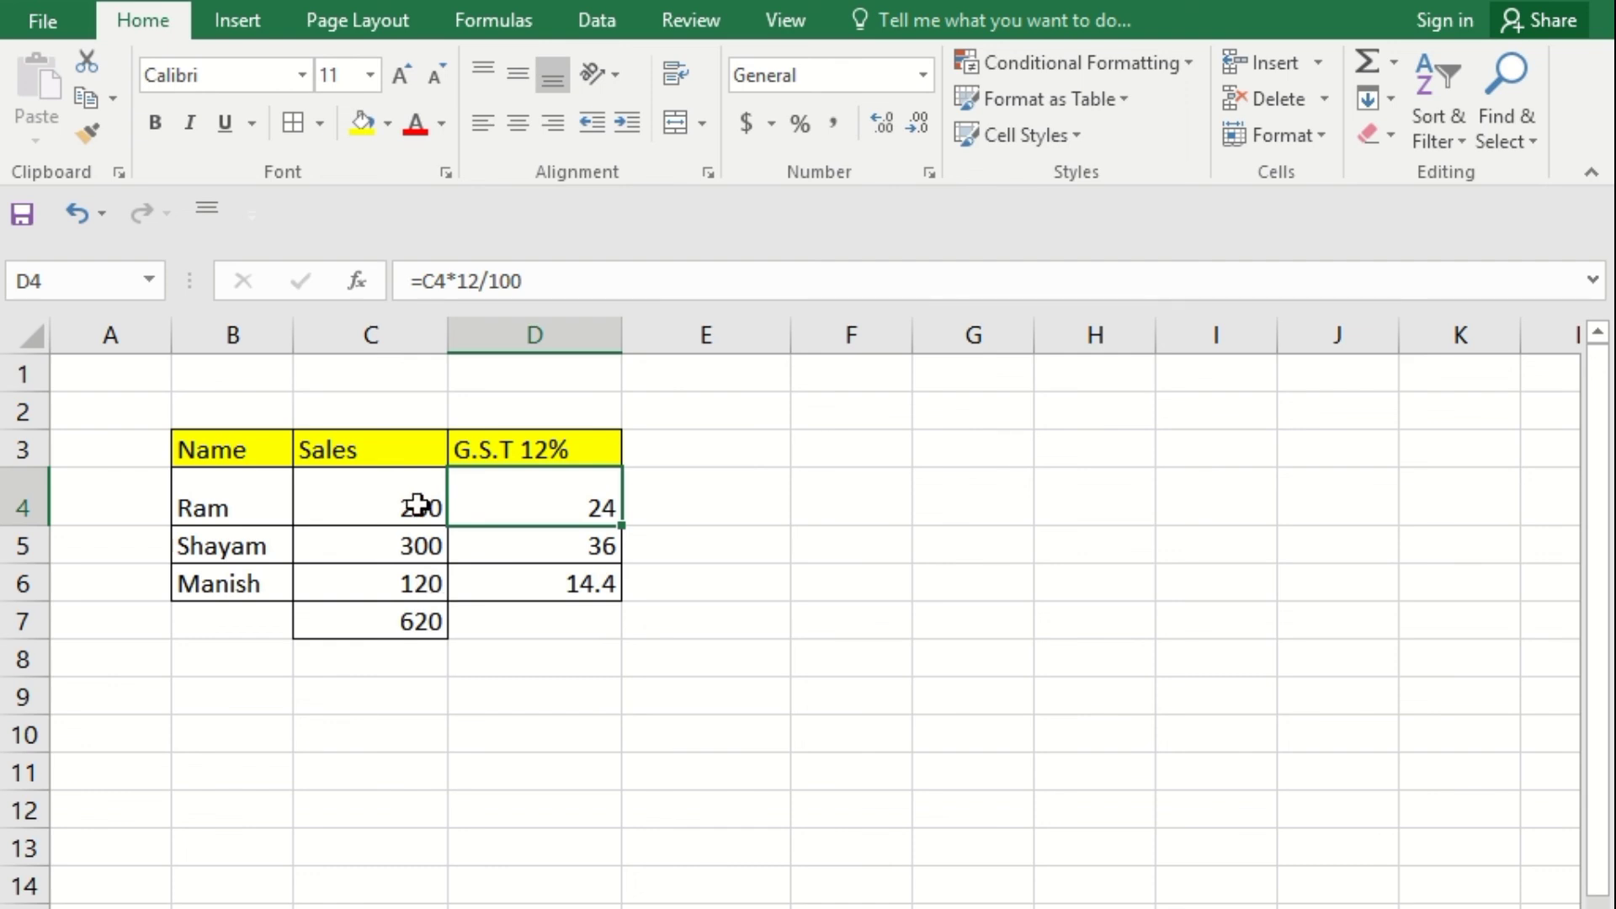
{"action": "mouse_move", "coordinate": [447, 341]}
{"action": "left_mouse_down"}
{"action": "mouse_move", "coordinate": [497, 339]}
{"action": "mouse_move", "coordinate": [346, 357]}
{"action": "mouse_move", "coordinate": [468, 362]}
{"action": "mouse_move", "coordinate": [451, 355]}
{"action": "left_mouse_up"}
{"action": "left_click_drag", "start_coordinate": [13, 525], "coordinate": [15, 502]}
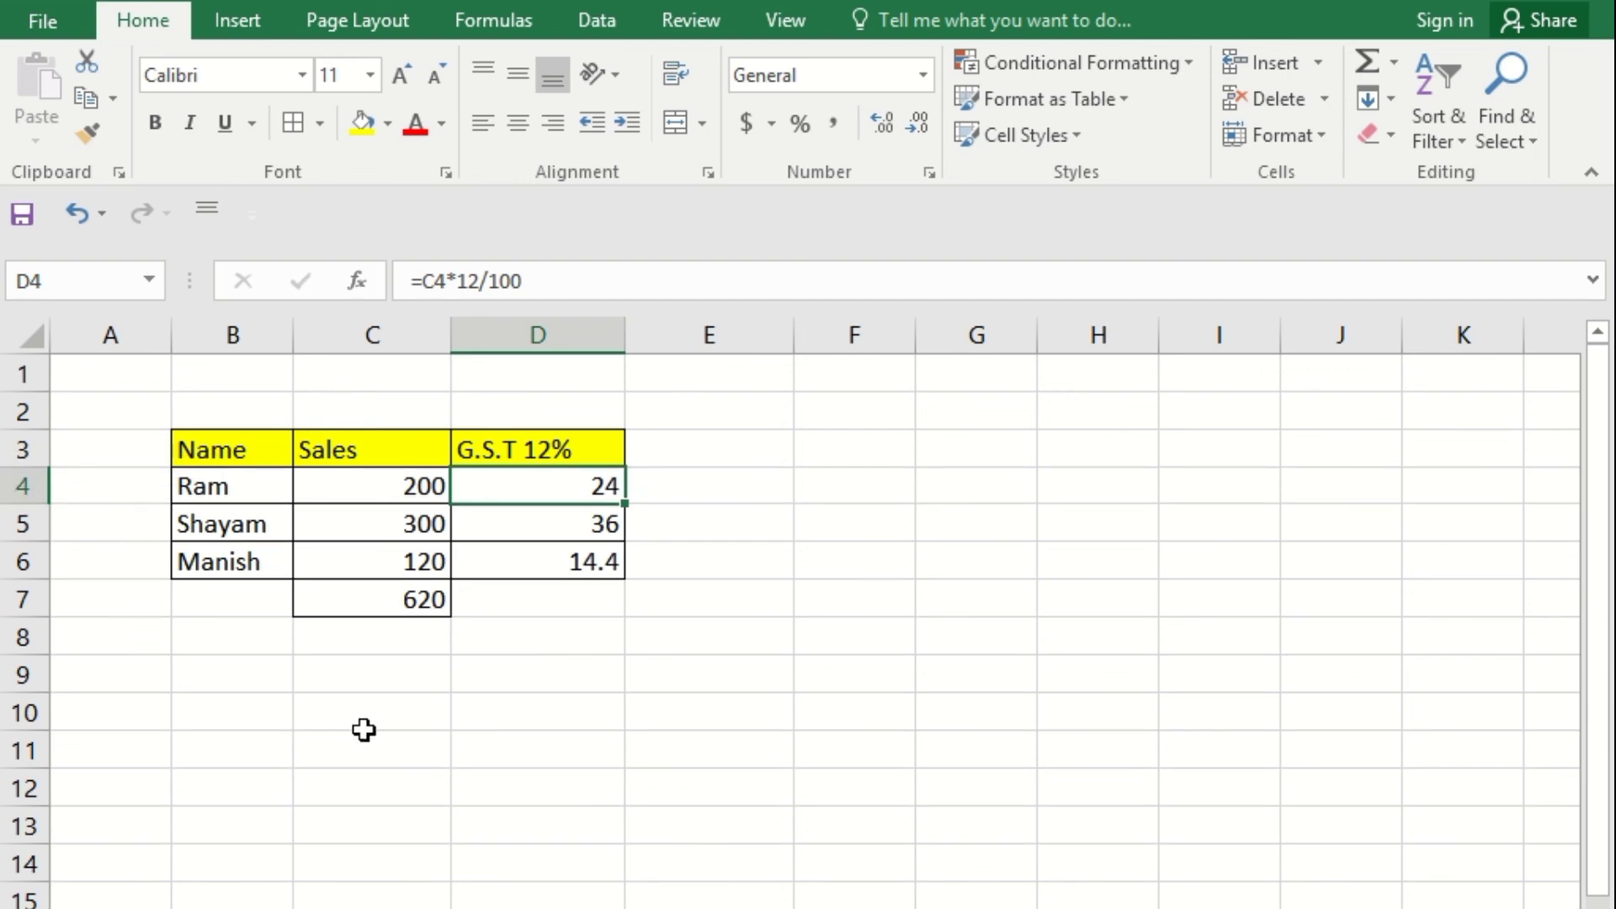
Examine the formulas behind the G.S.T amounts in column D and the sales total in C7
{"action": "left_click", "coordinate": [350, 788]}
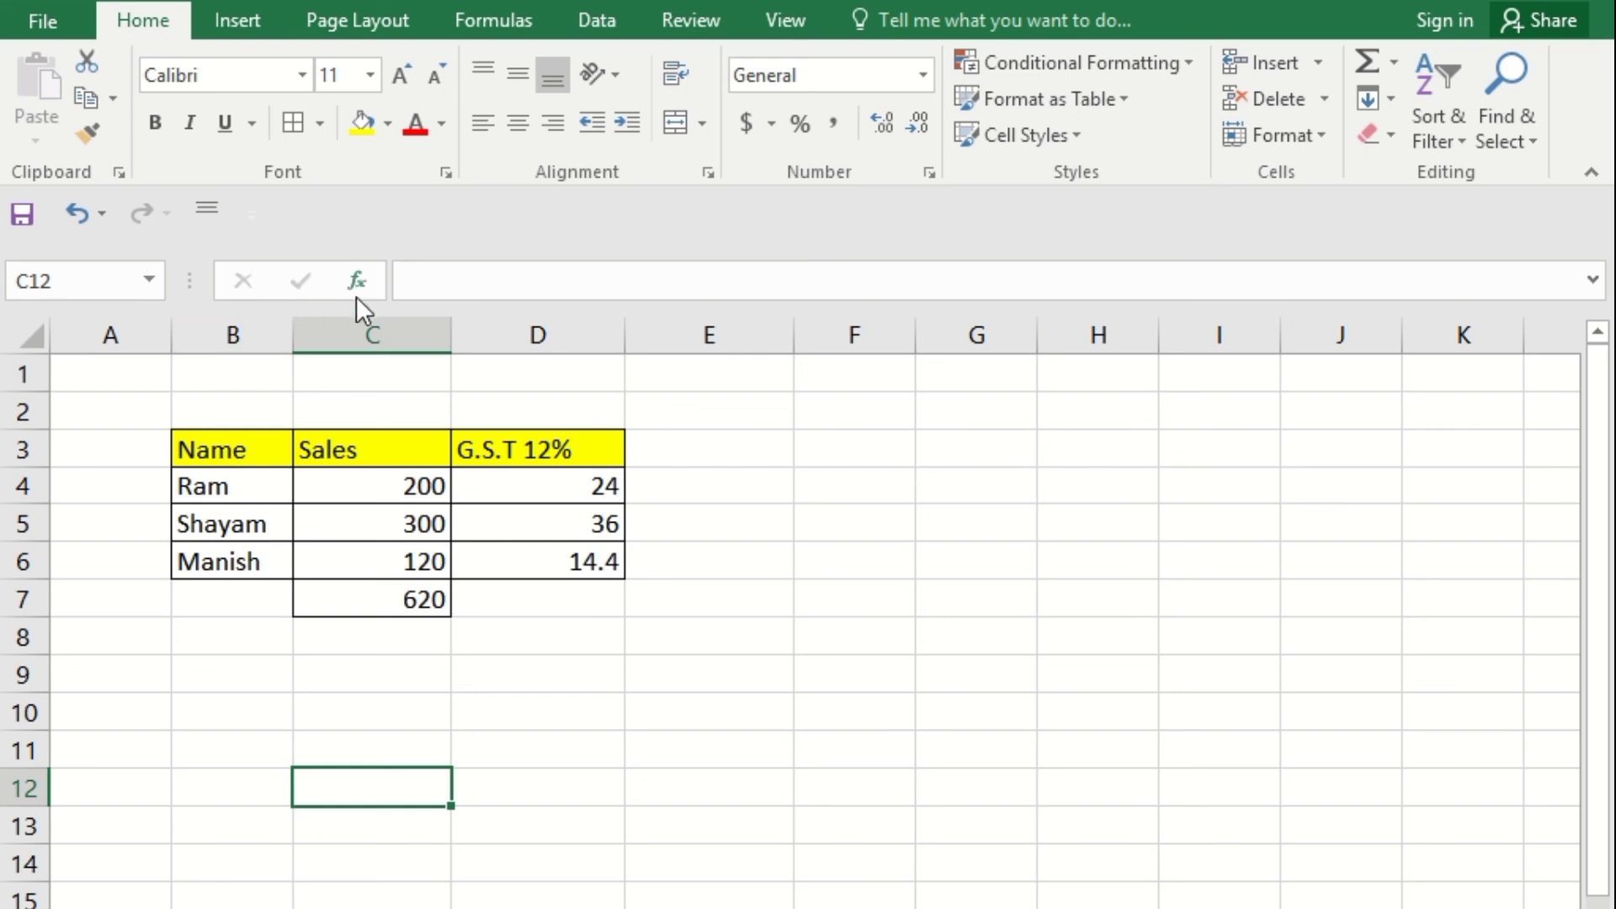
{"action": "left_click_drag", "start_coordinate": [538, 489], "coordinate": [538, 562]}
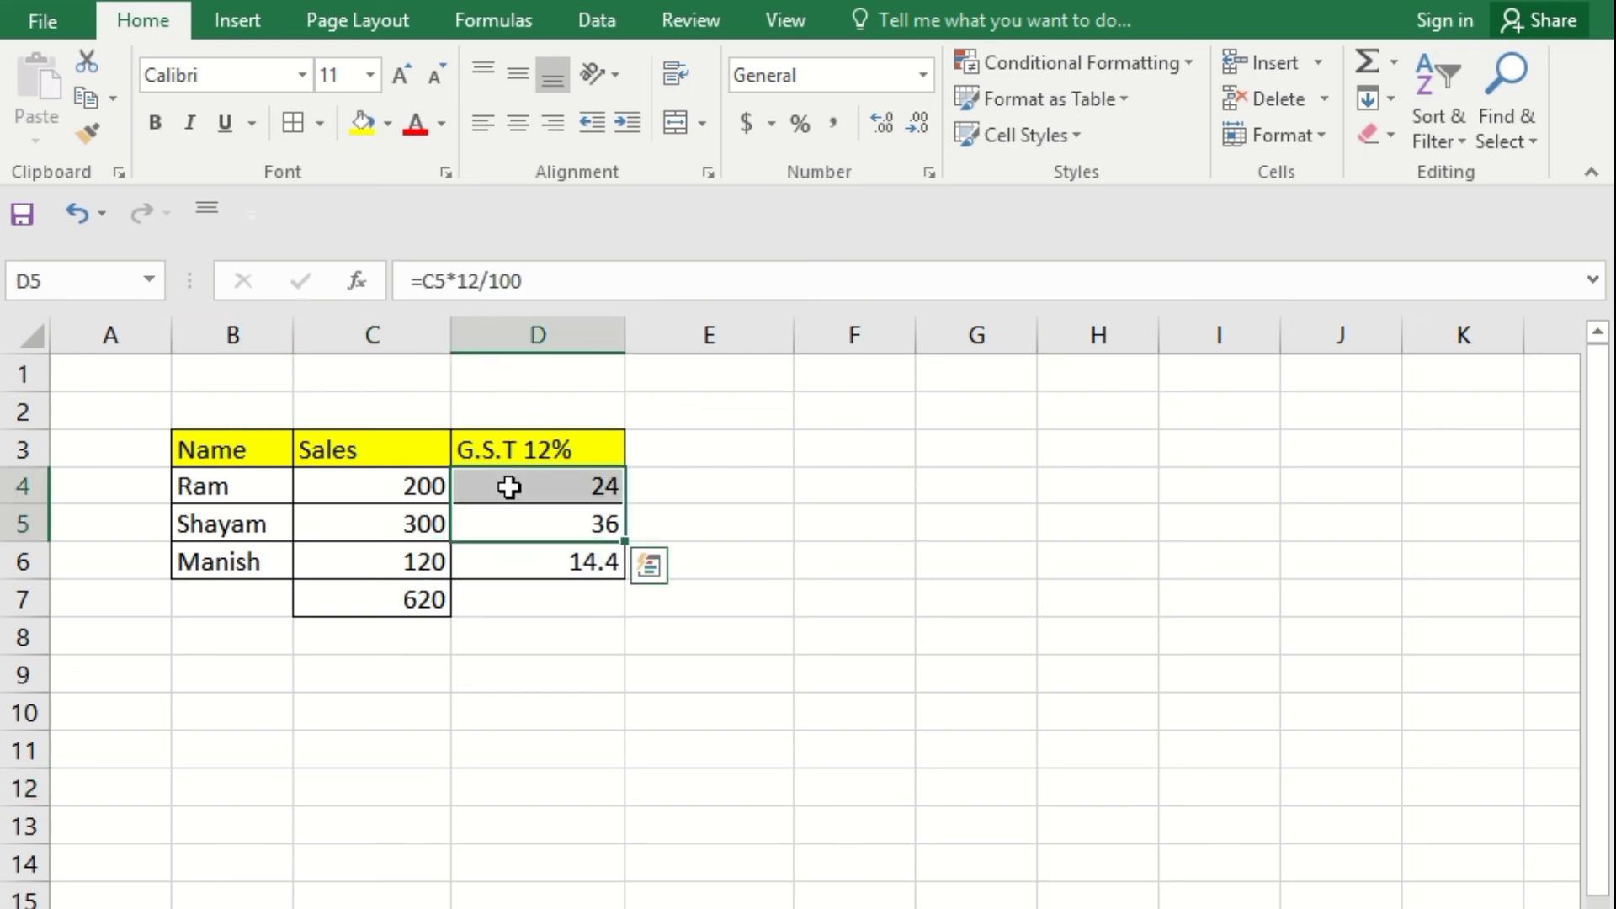
{"action": "left_click", "coordinate": [418, 604]}
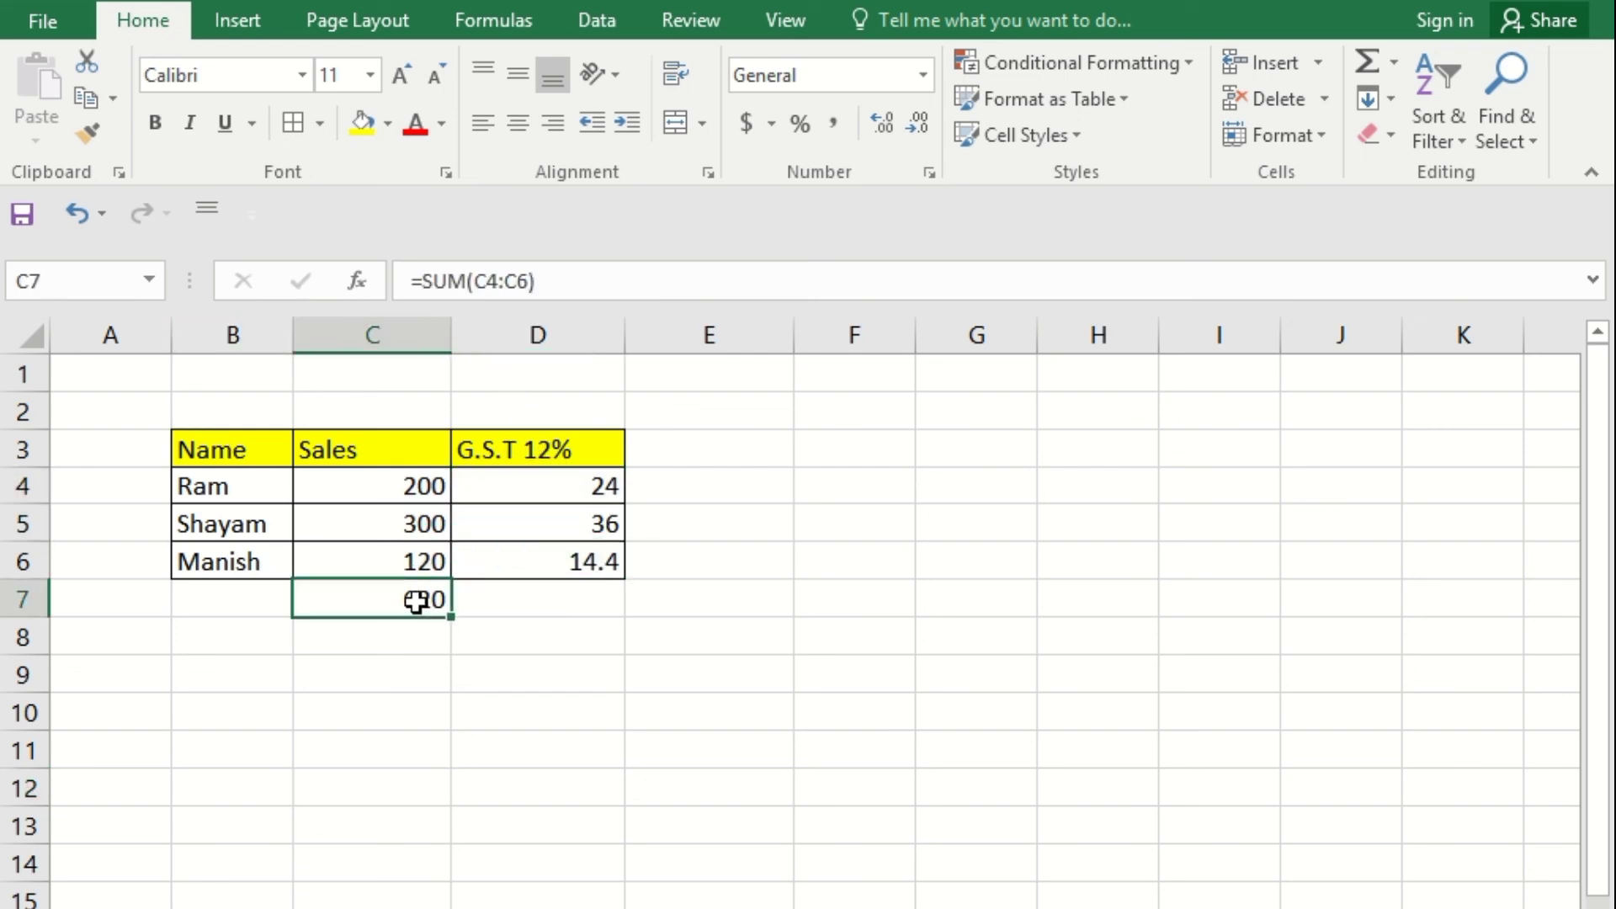
Display all formulas of the table in their cells and switch back to showing the results
{"action": "left_click", "coordinate": [499, 19]}
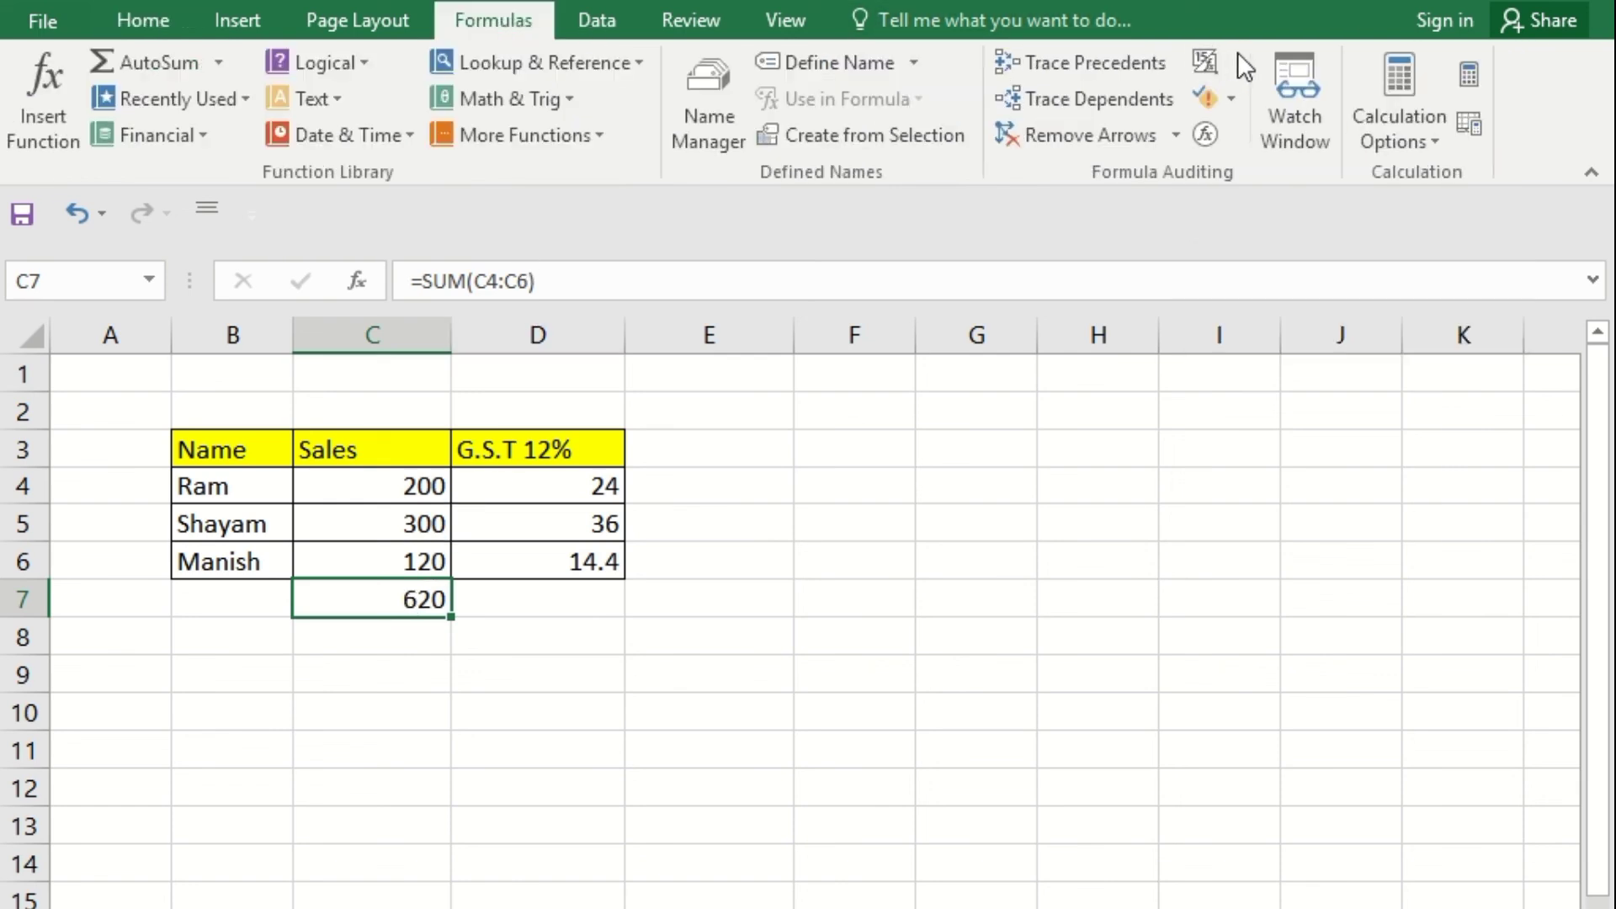
{"action": "left_click", "coordinate": [166, 14]}
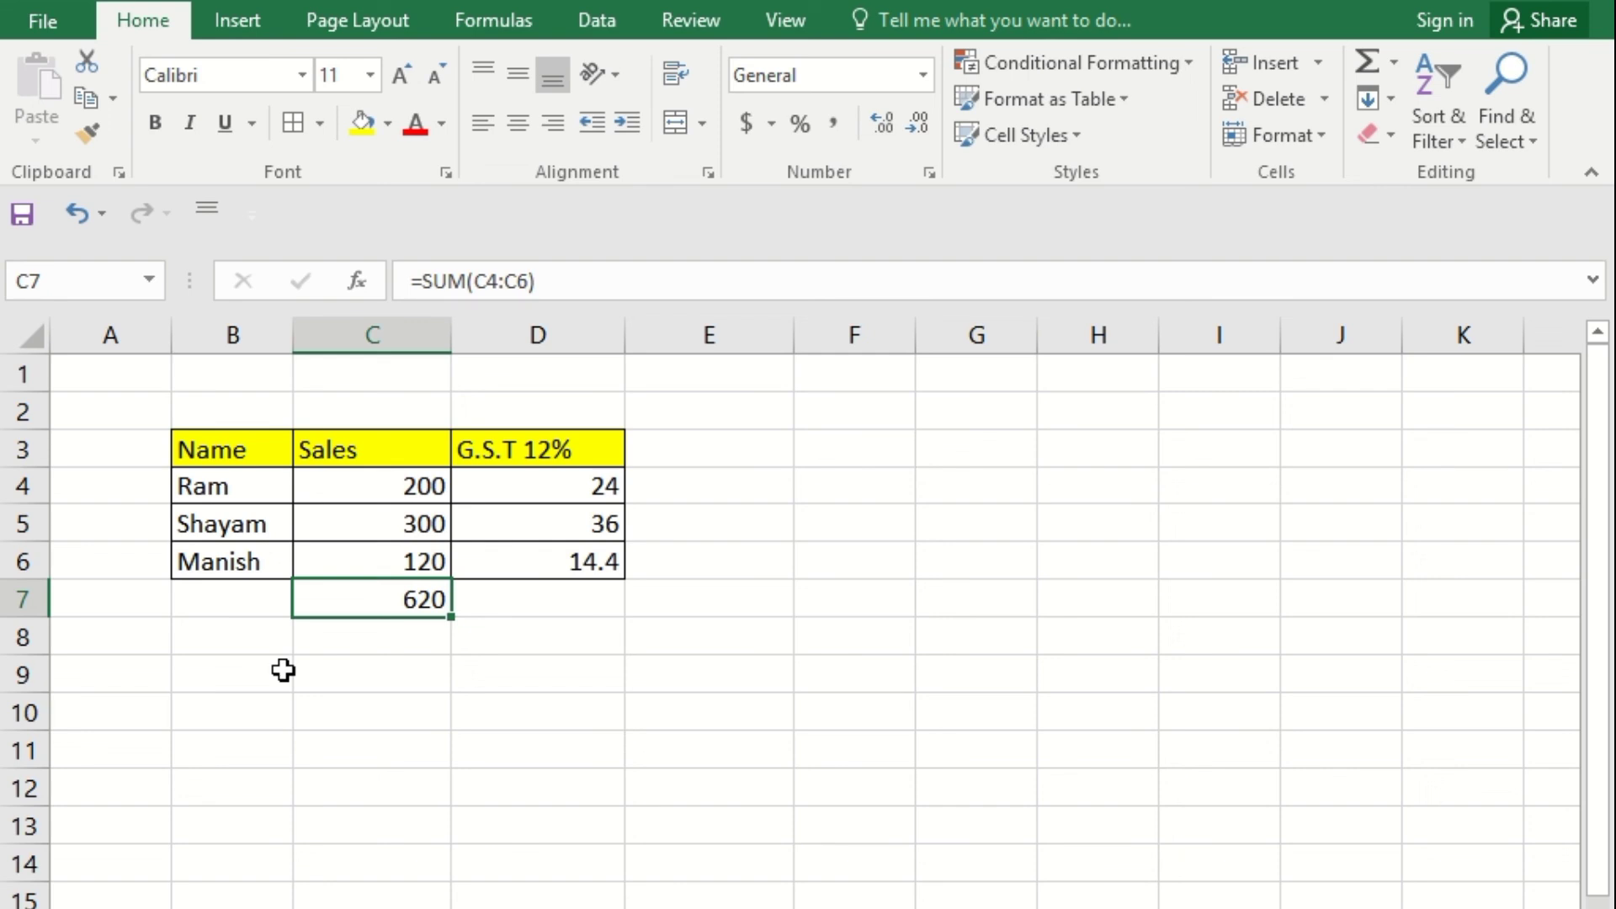
{"action": "key", "text": "ctrl+grave"}
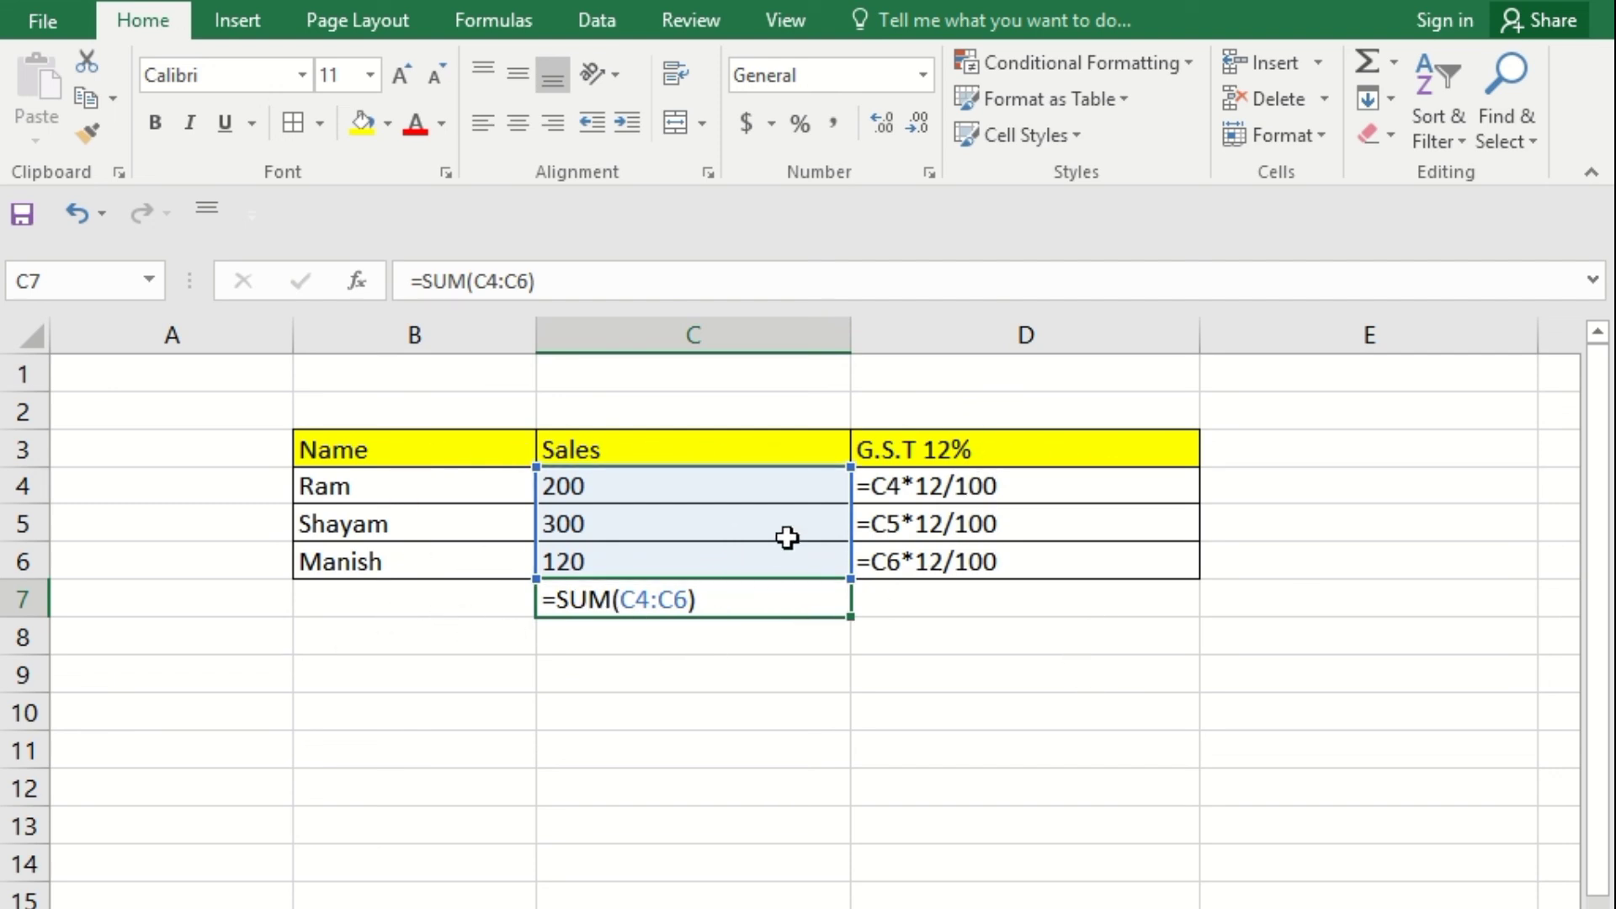
{"action": "key", "text": "ctrl+grave"}
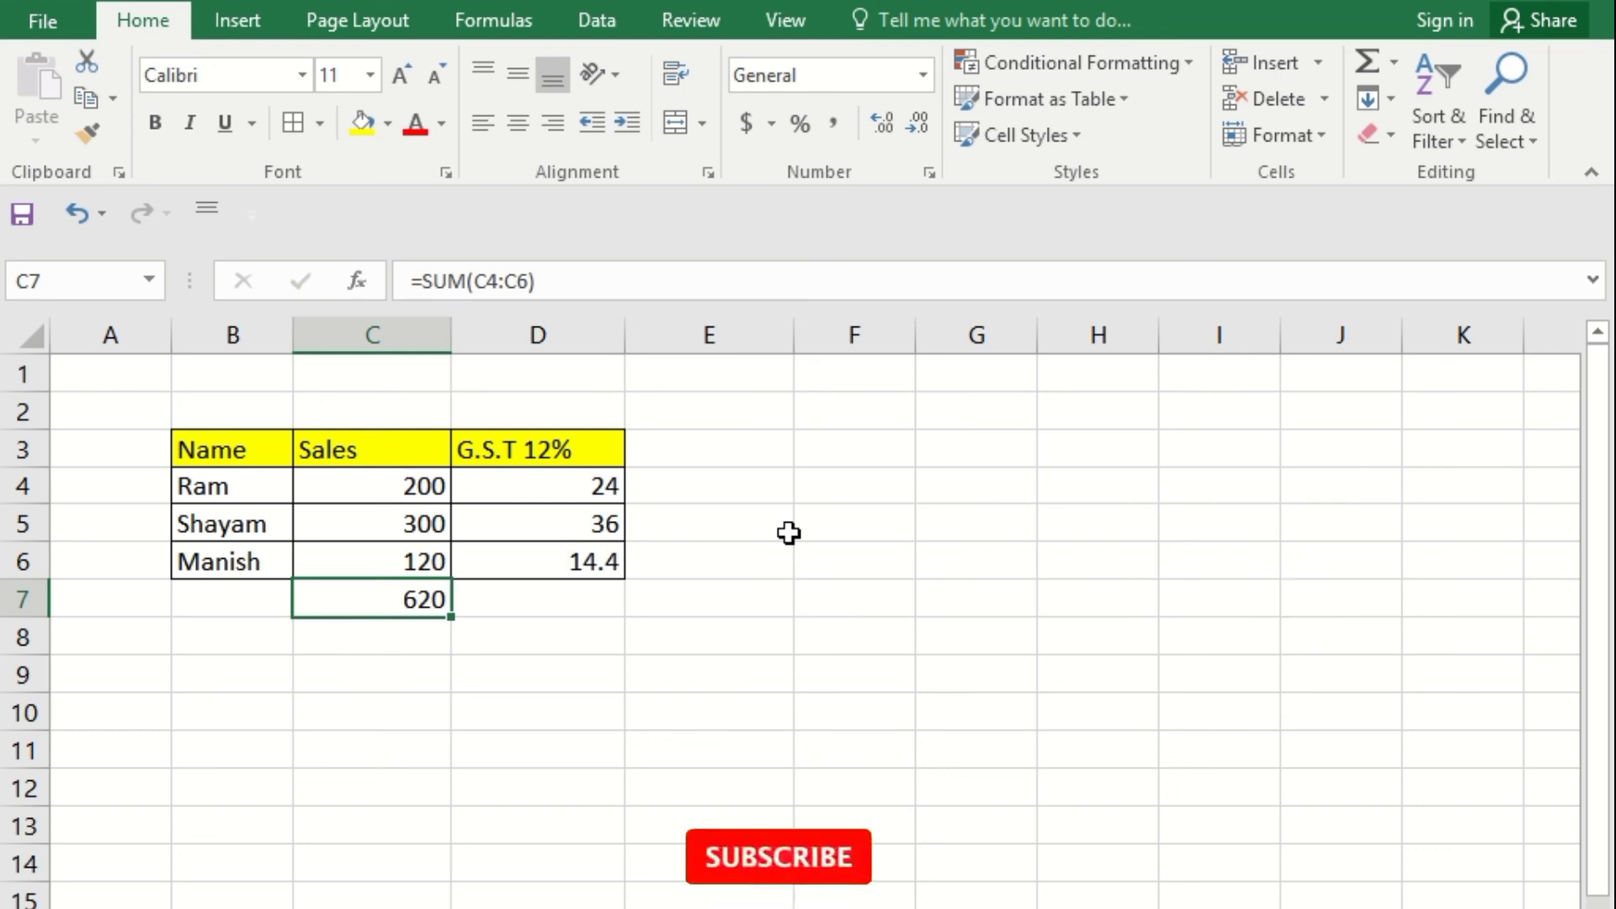
{"action": "left_click", "coordinate": [730, 669]}
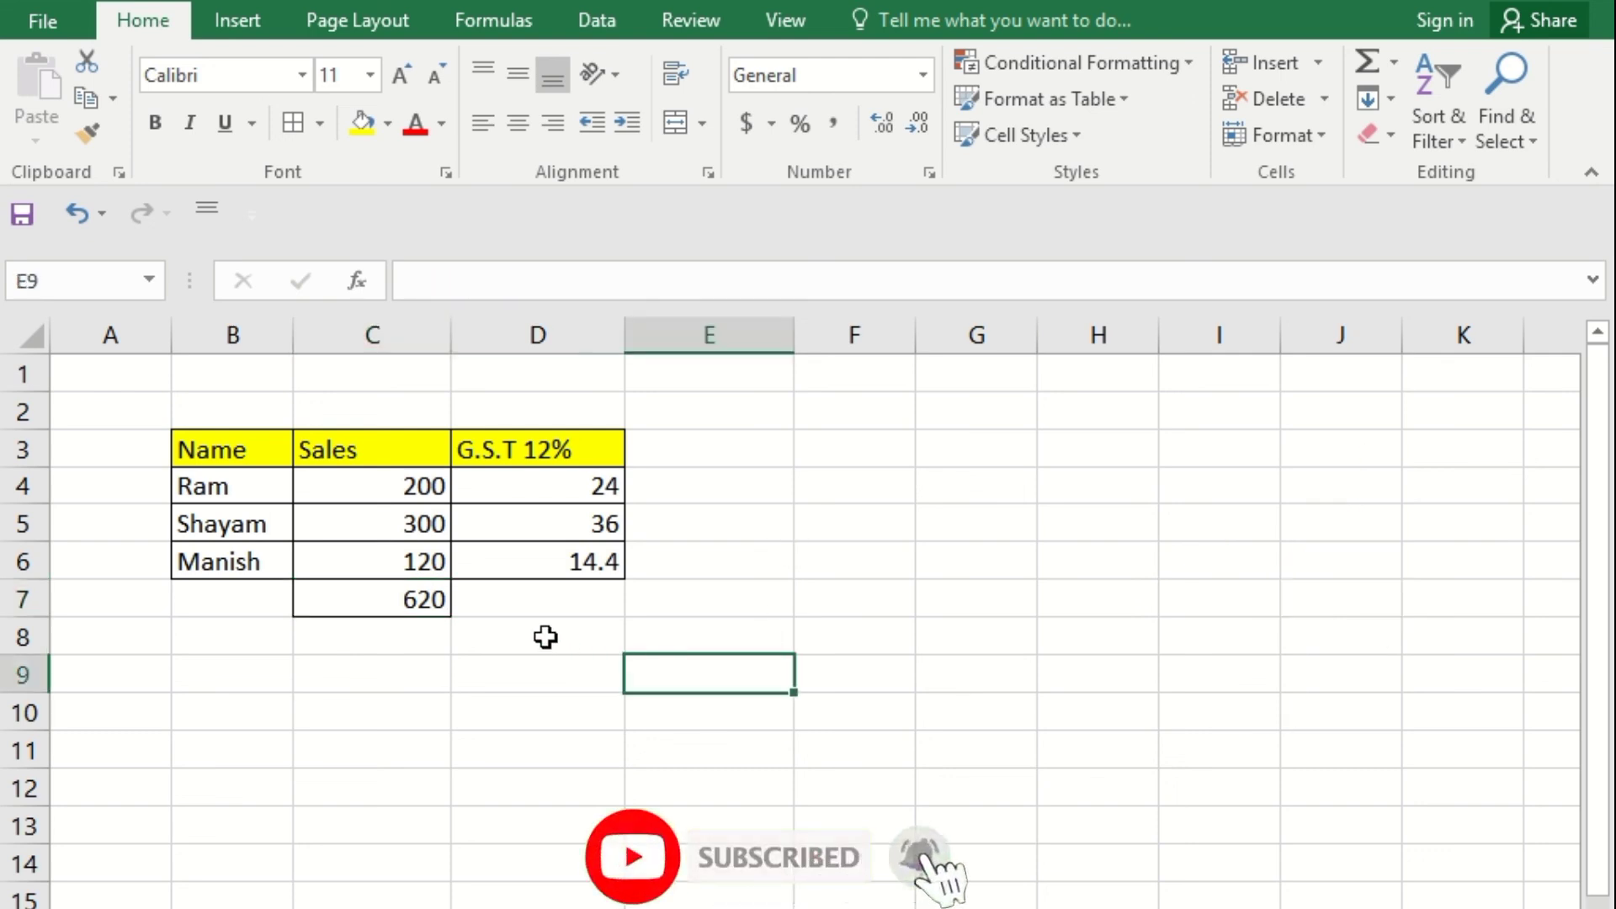